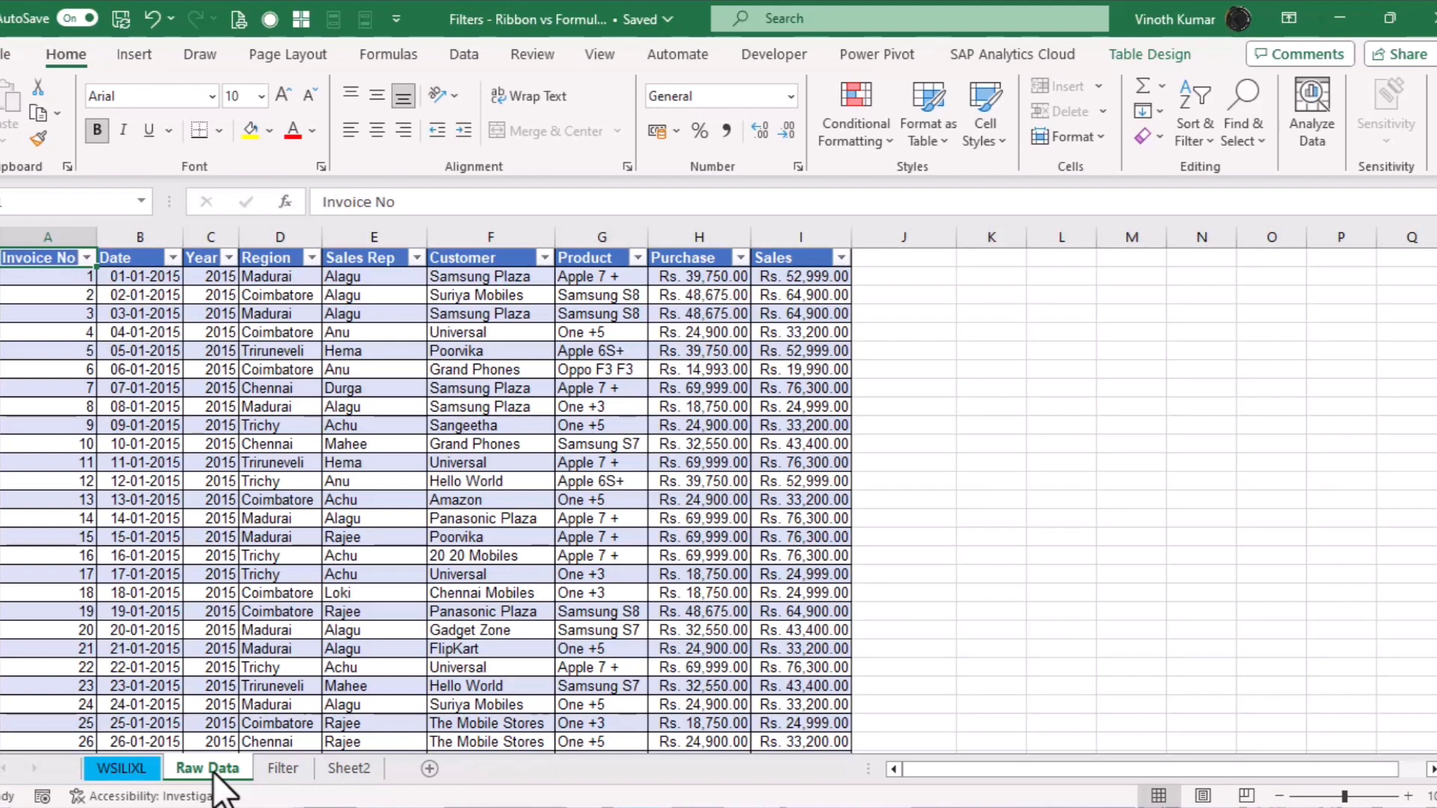
On the Filter sheet, set the Year criterion to 2022 and the Region criterion to Chennai
click(283, 768)
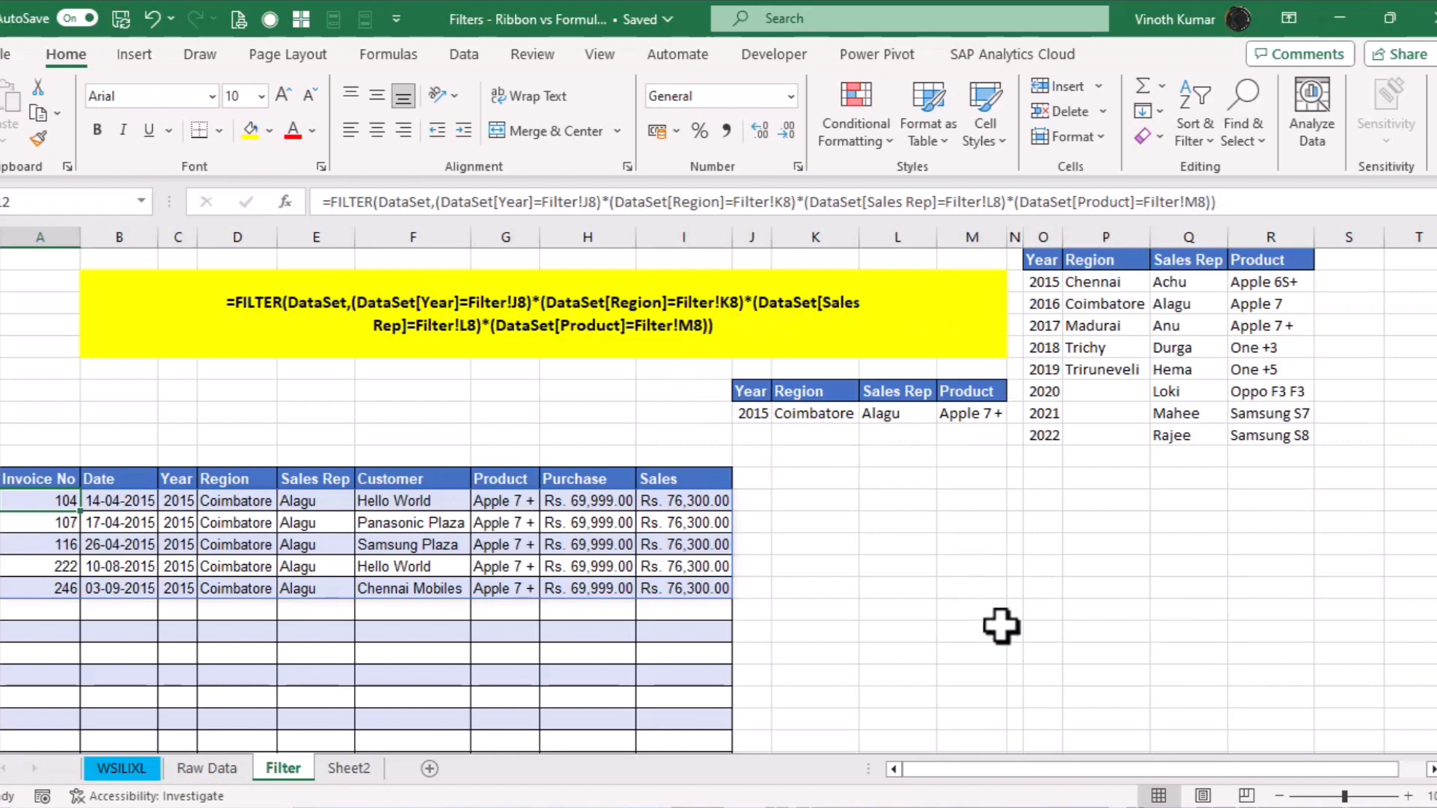
click(767, 416)
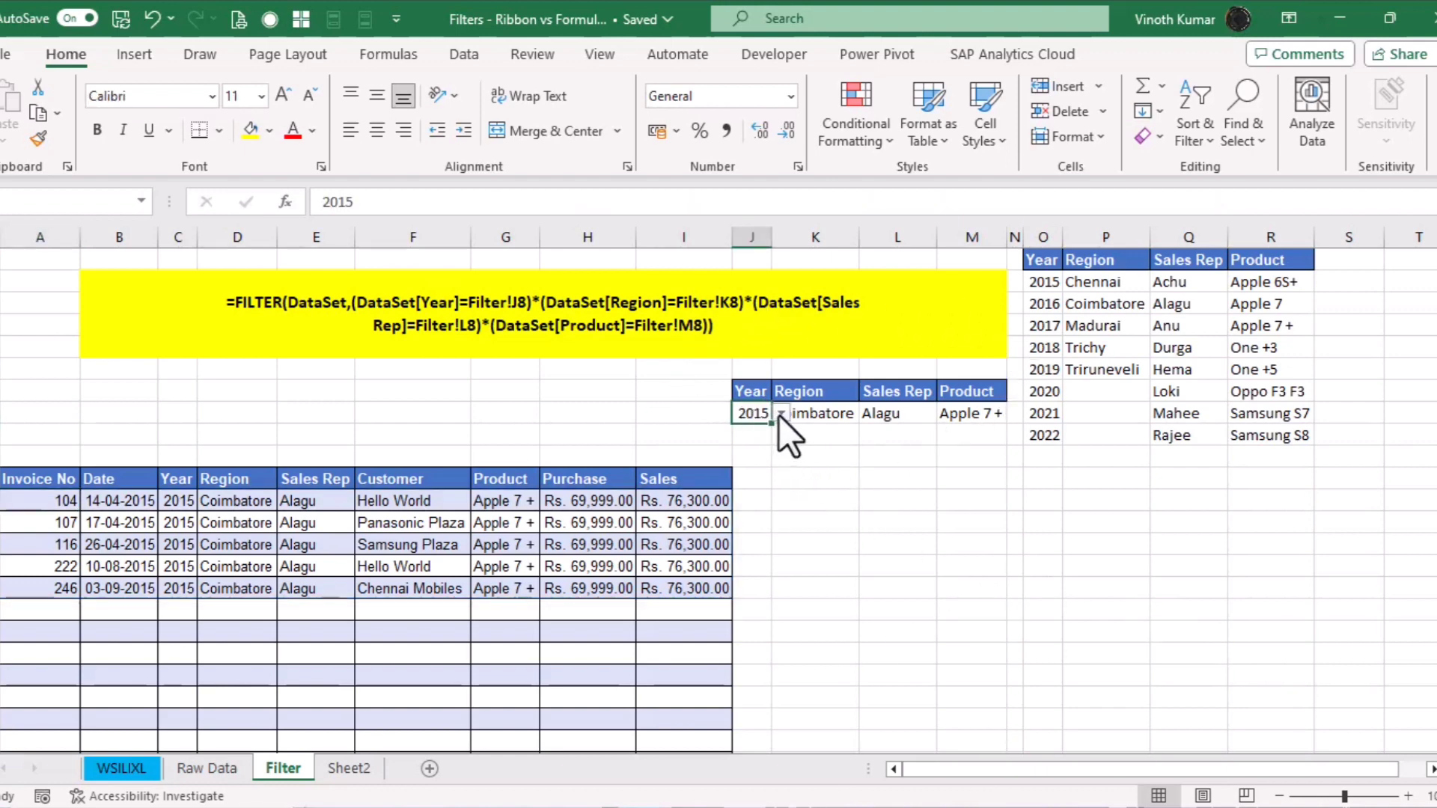
click(781, 414)
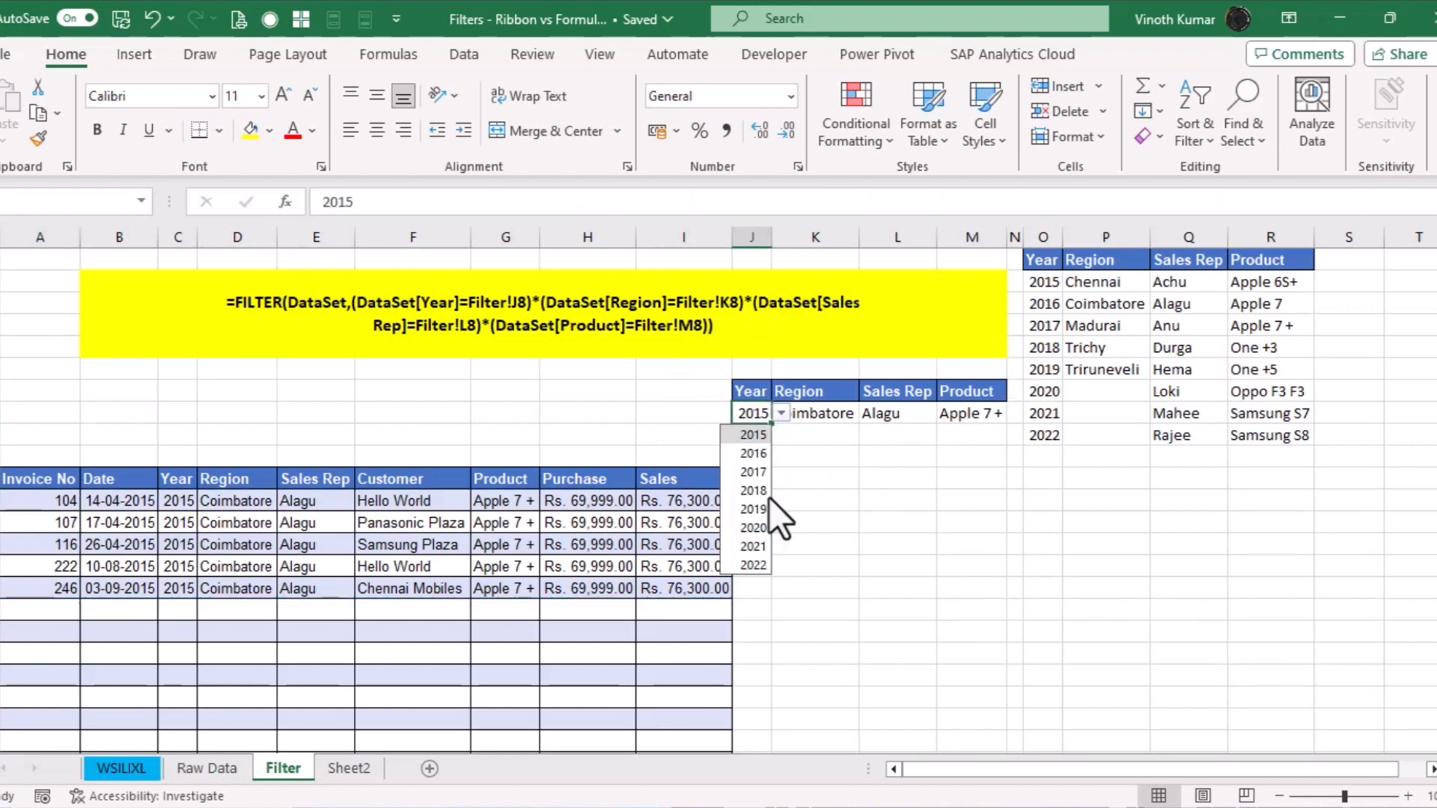
click(759, 561)
click(842, 421)
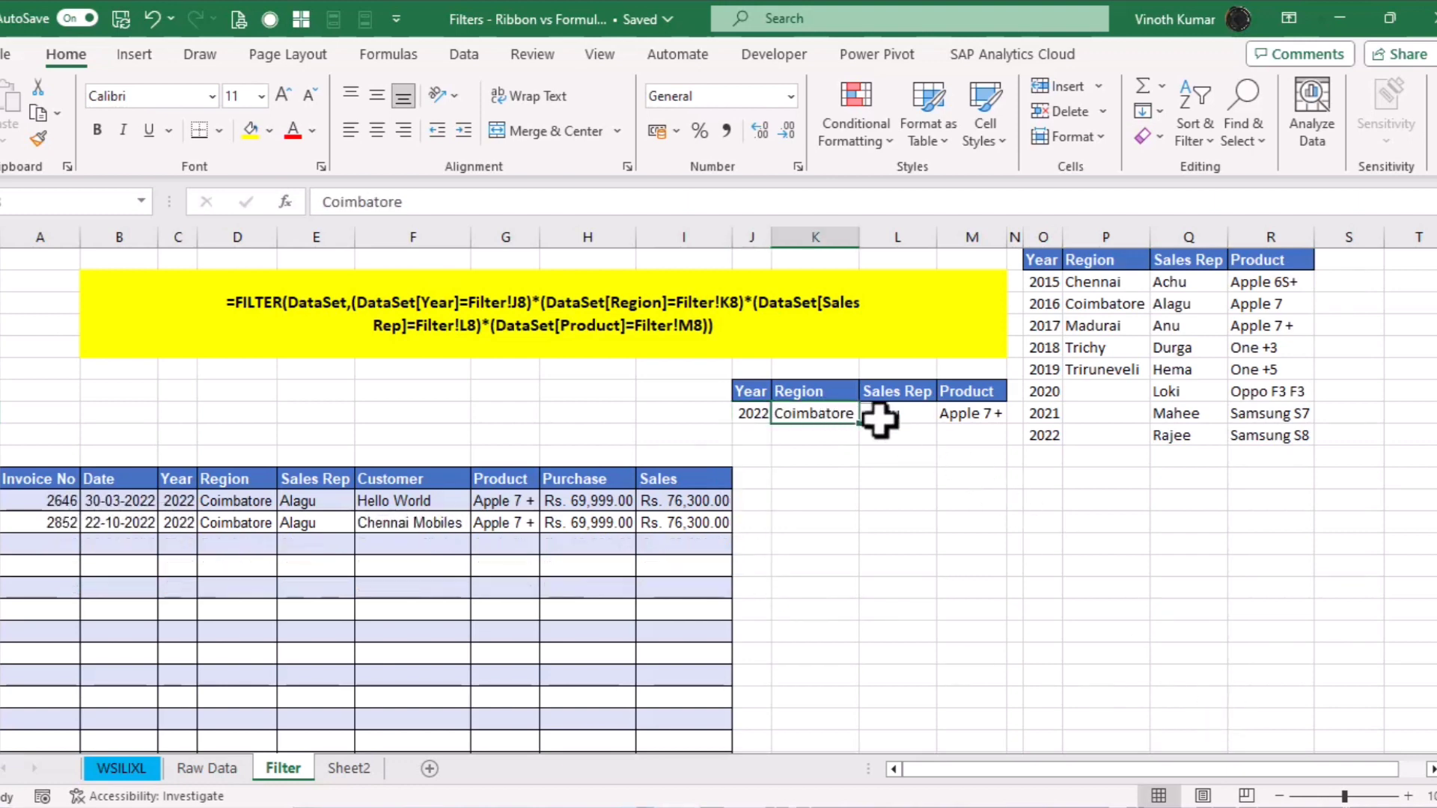
click(869, 414)
click(831, 434)
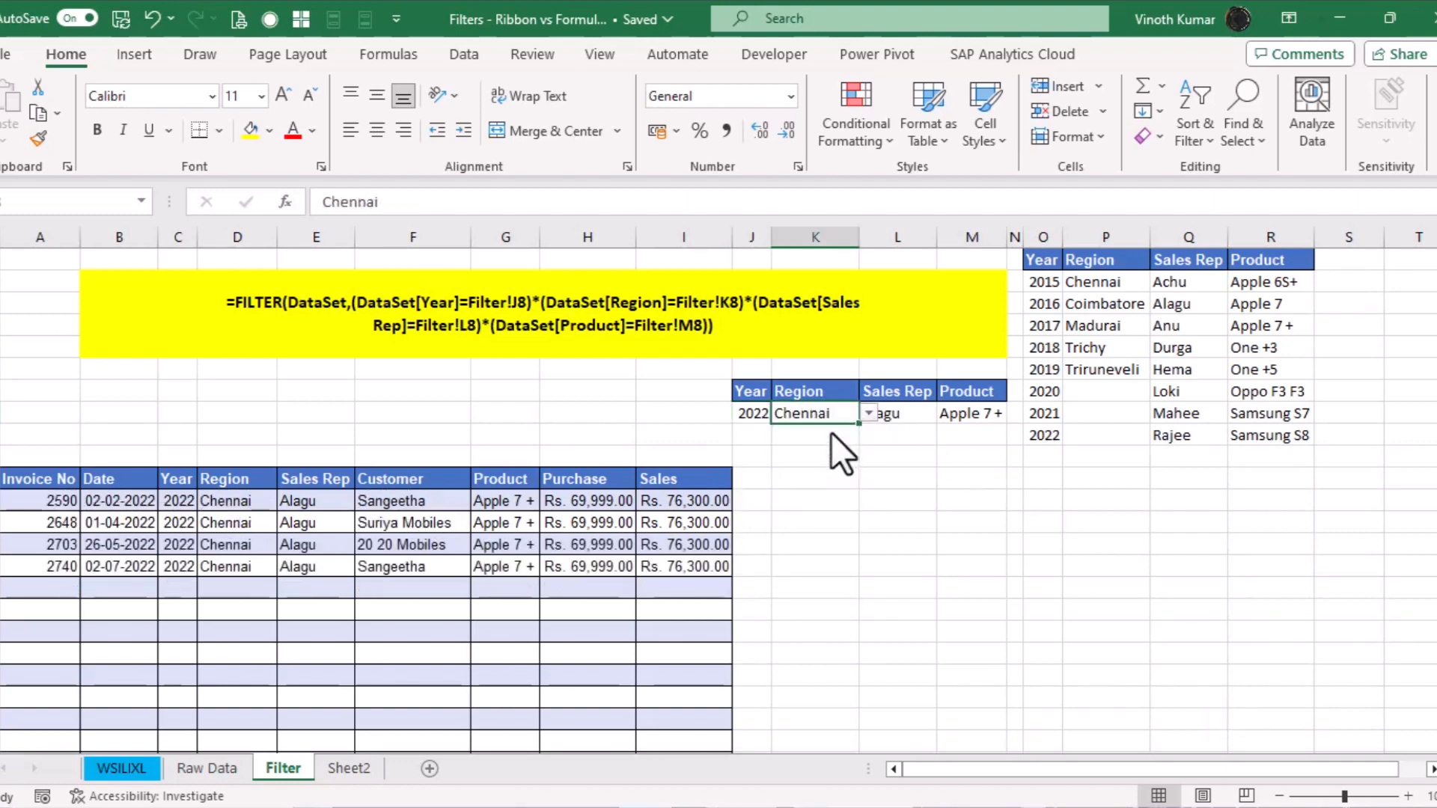
Choose the sales rep and Apple 6S+ as product, then autofit column M to the product name
click(906, 416)
click(945, 413)
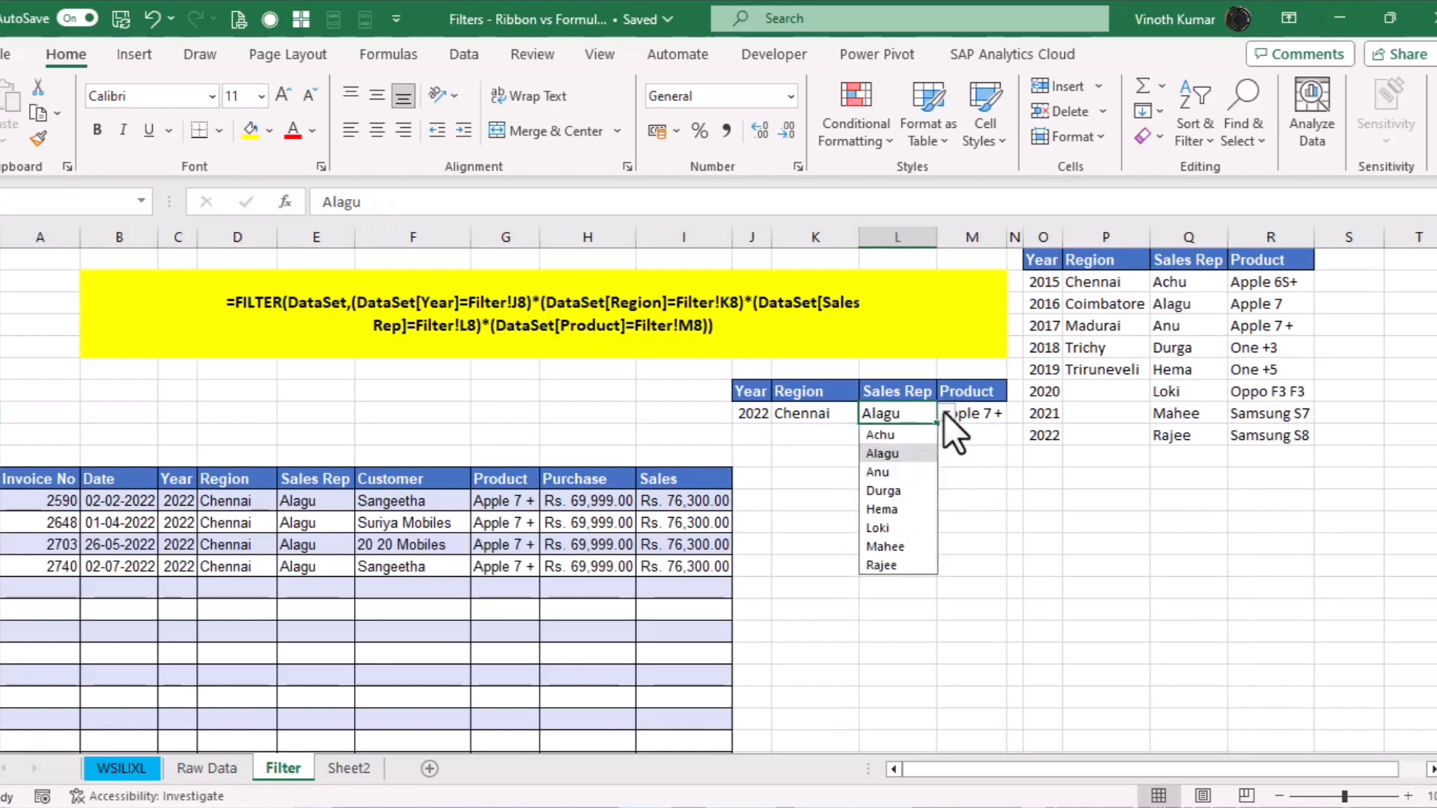
click(905, 566)
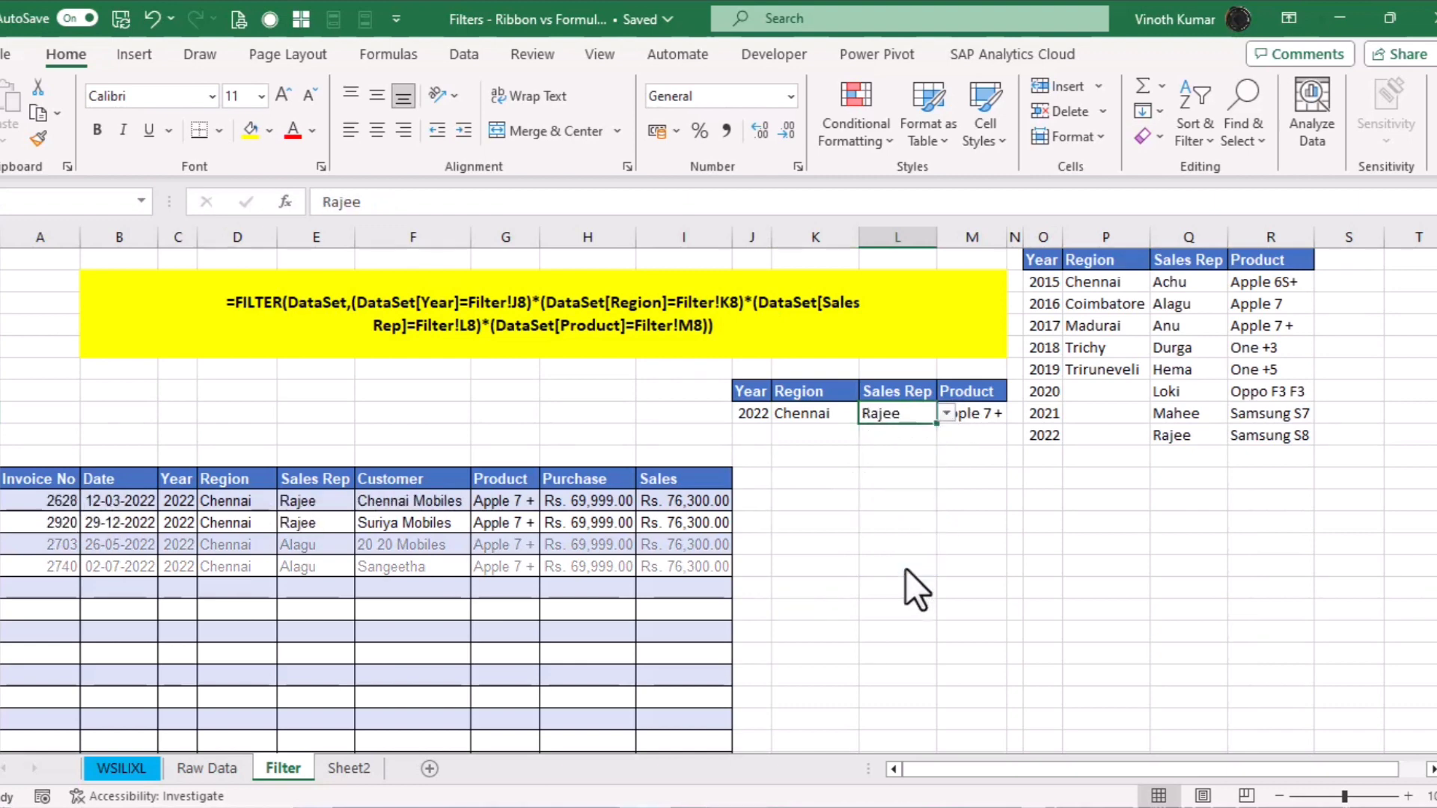
click(961, 412)
click(1017, 414)
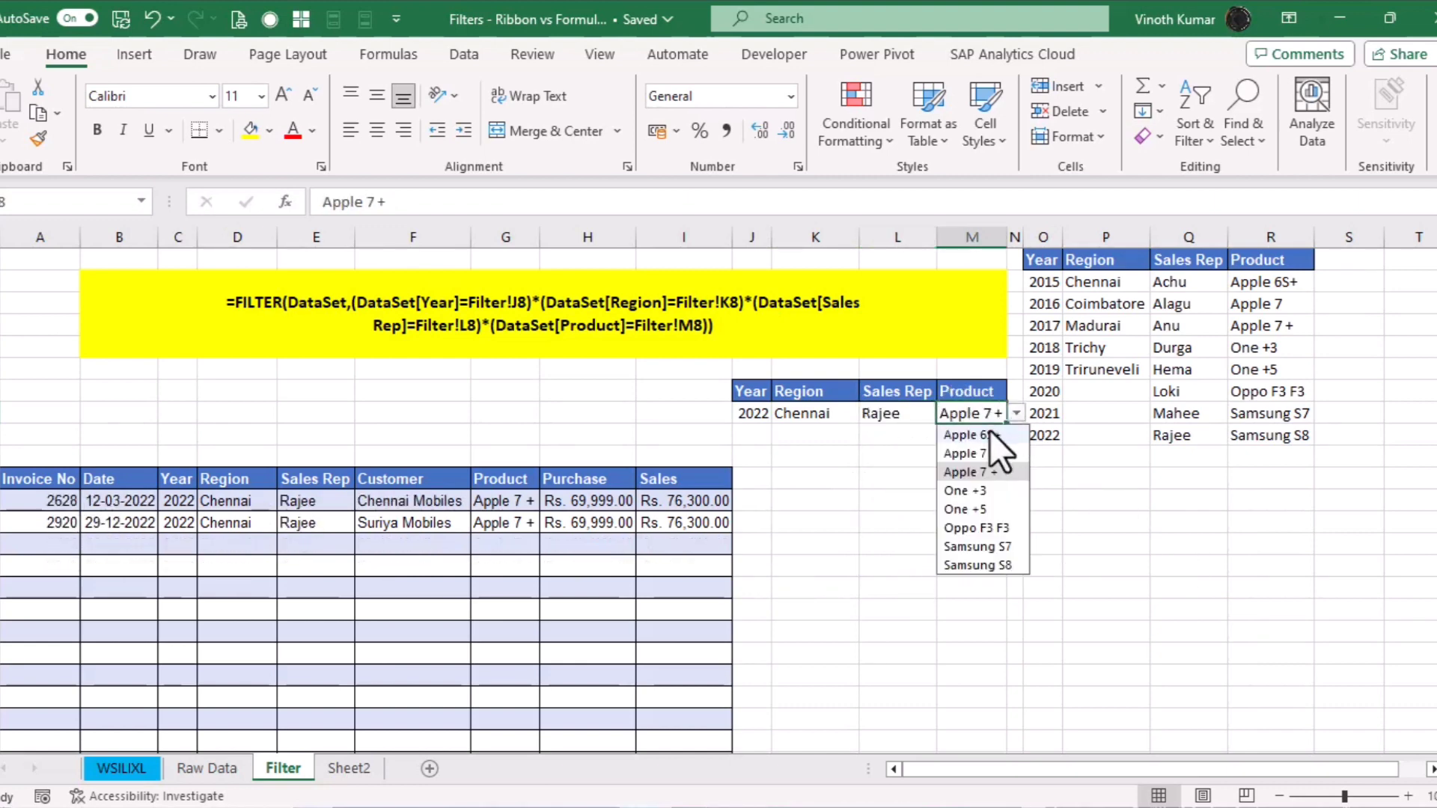
click(989, 431)
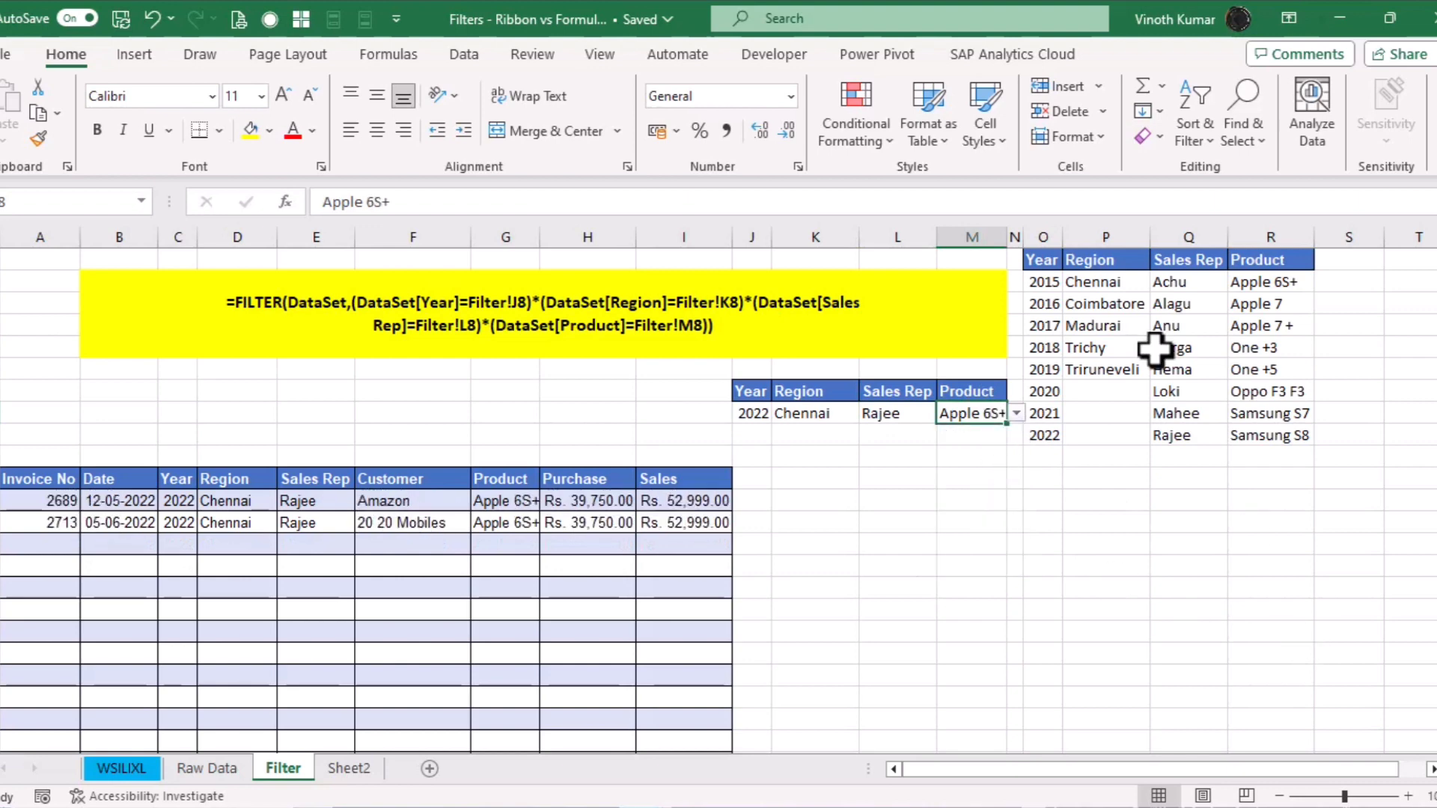
double_click(1005, 237)
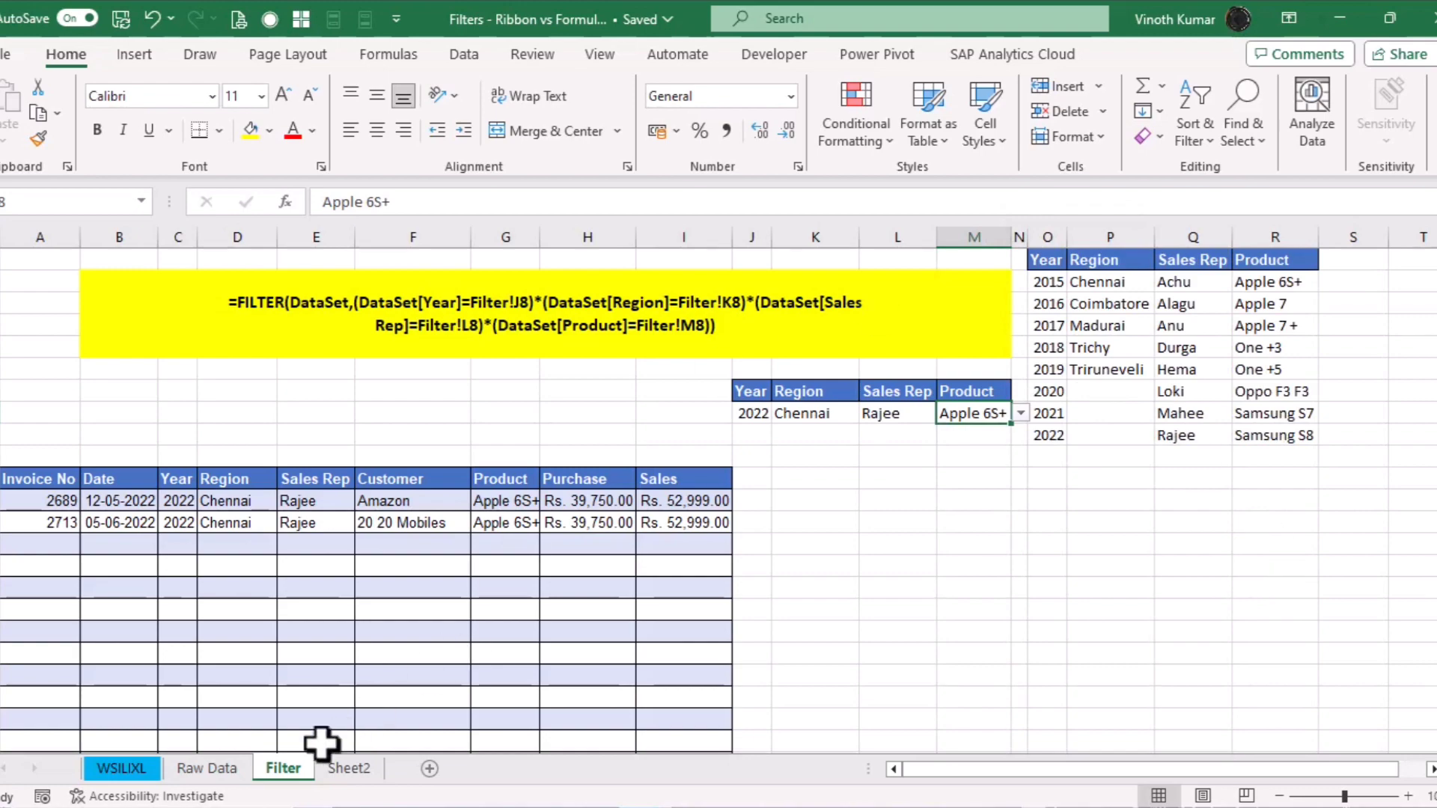
click(228, 770)
Insert the blank worksheet Sheet3 and return to the Raw Data sheet
click(280, 767)
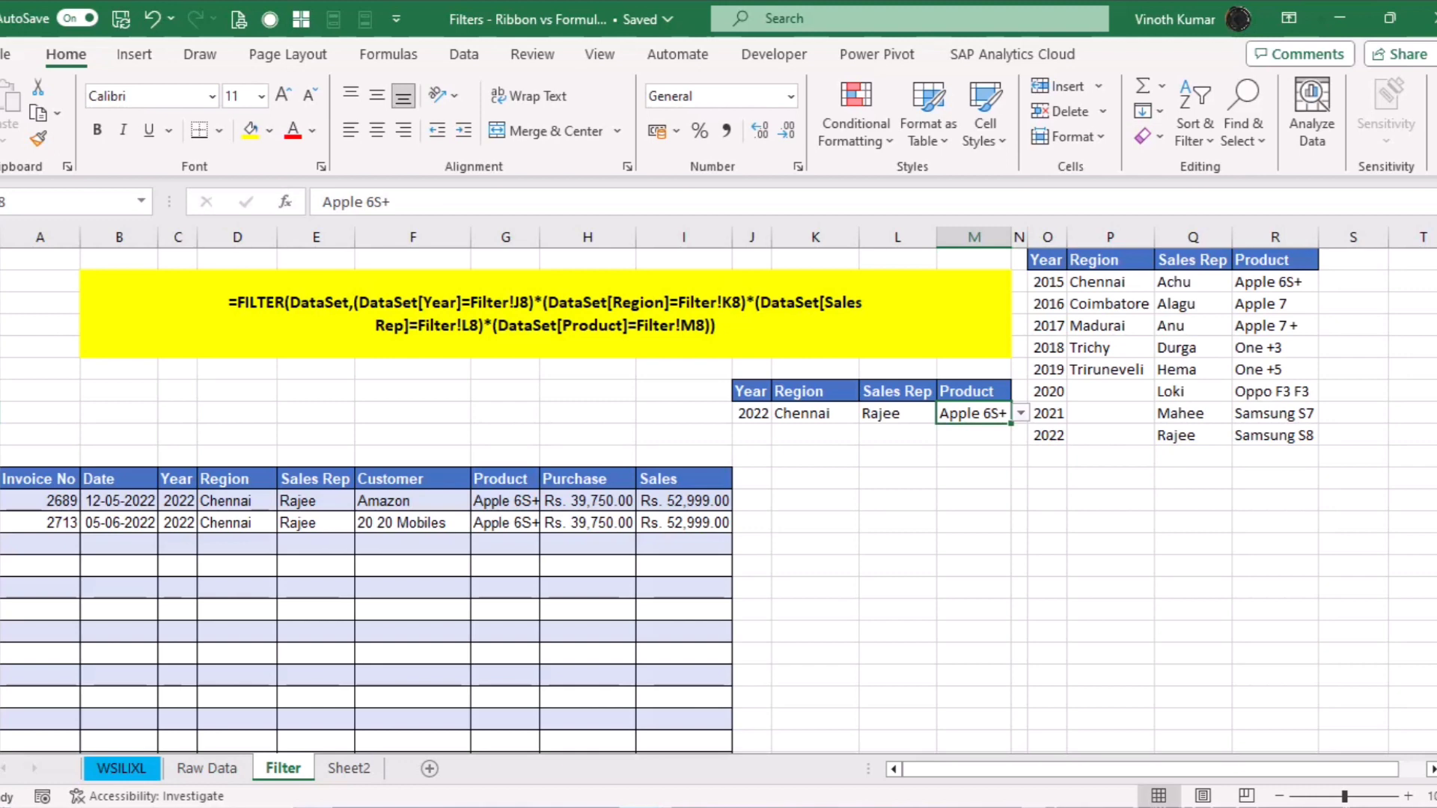
click(428, 769)
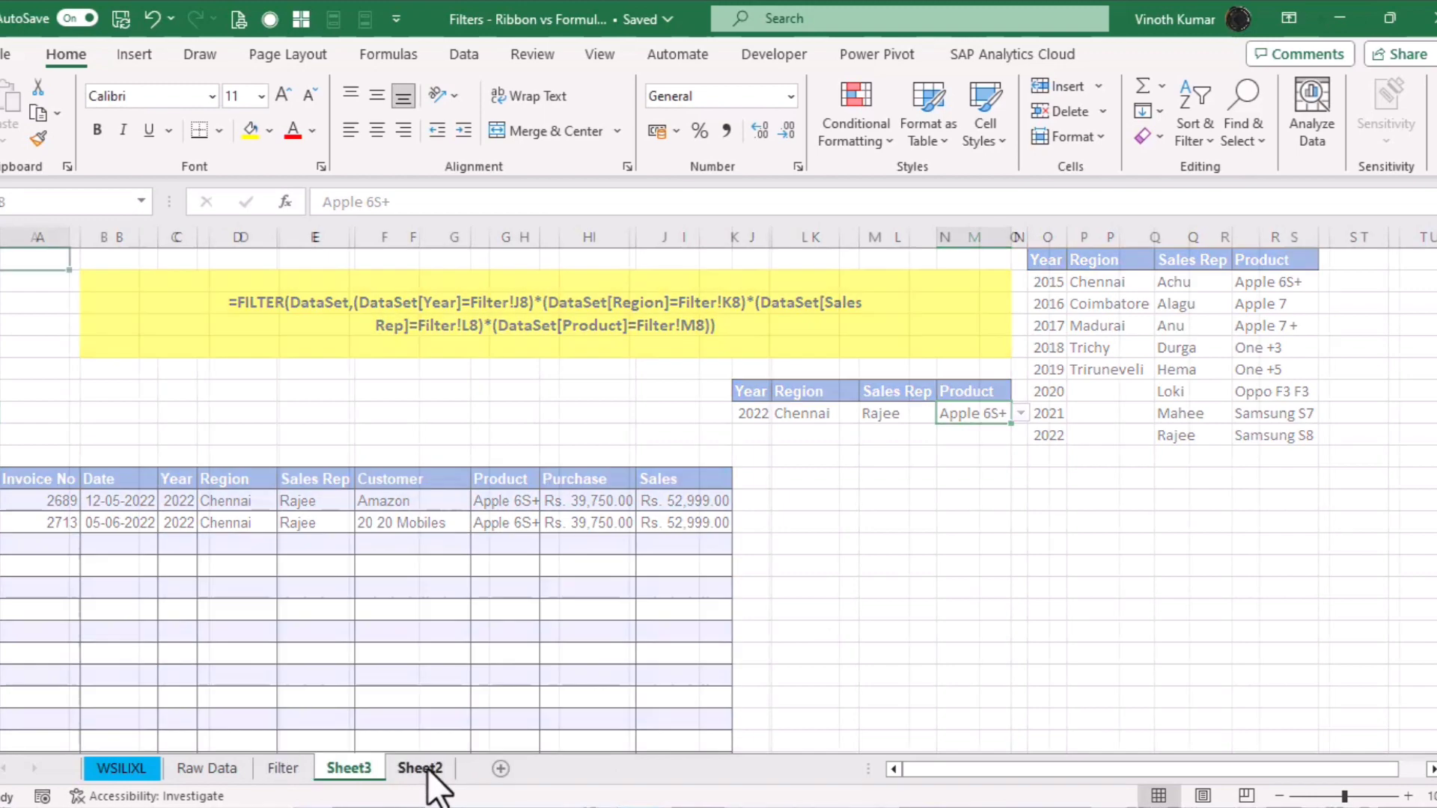
click(217, 767)
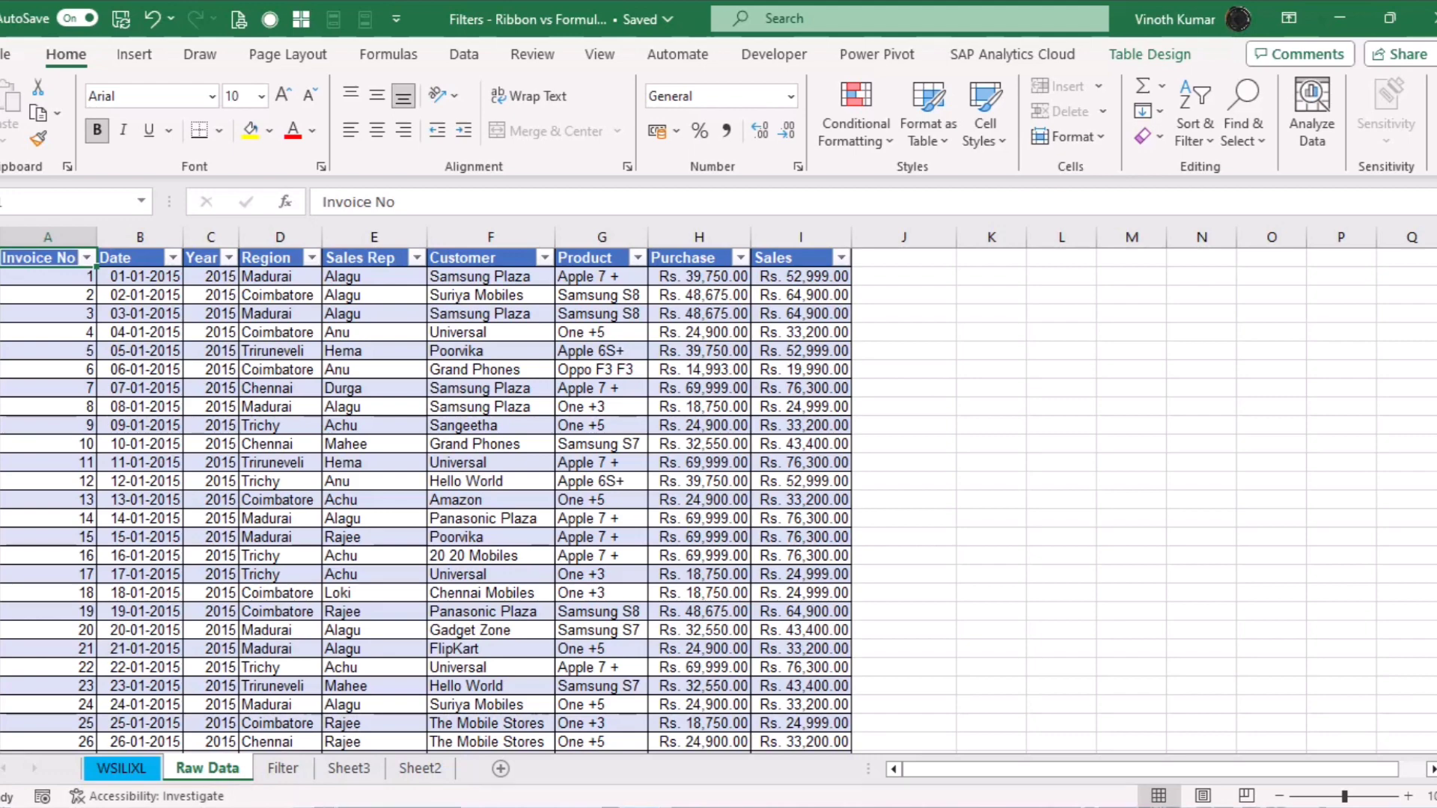
Copy the Region and Sales Rep headers from Raw Data D1:E1 into Sheet3 O1:P1
click(274, 257)
drag(397, 262, 401, 264)
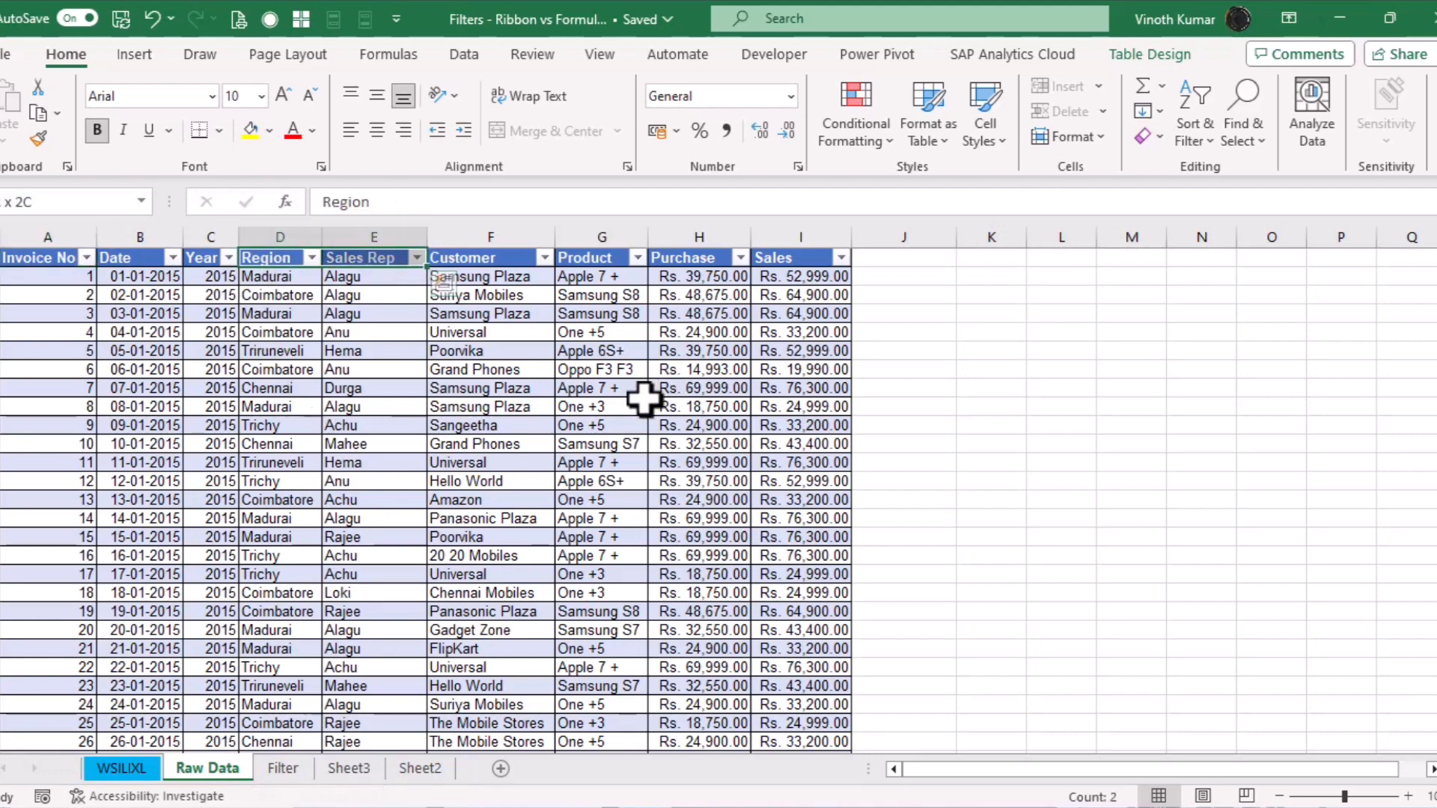
key(ctrl+c)
click(420, 769)
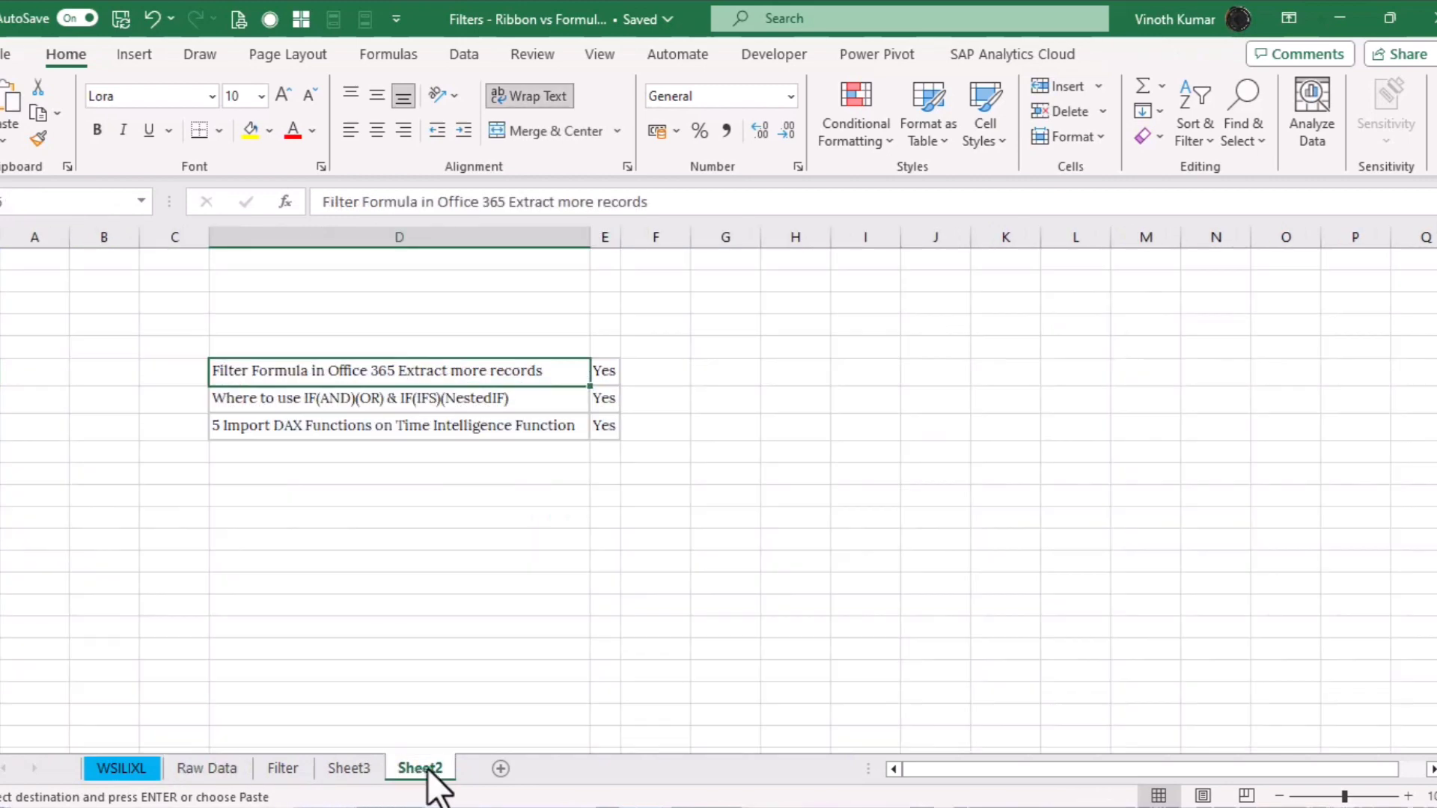
click(349, 769)
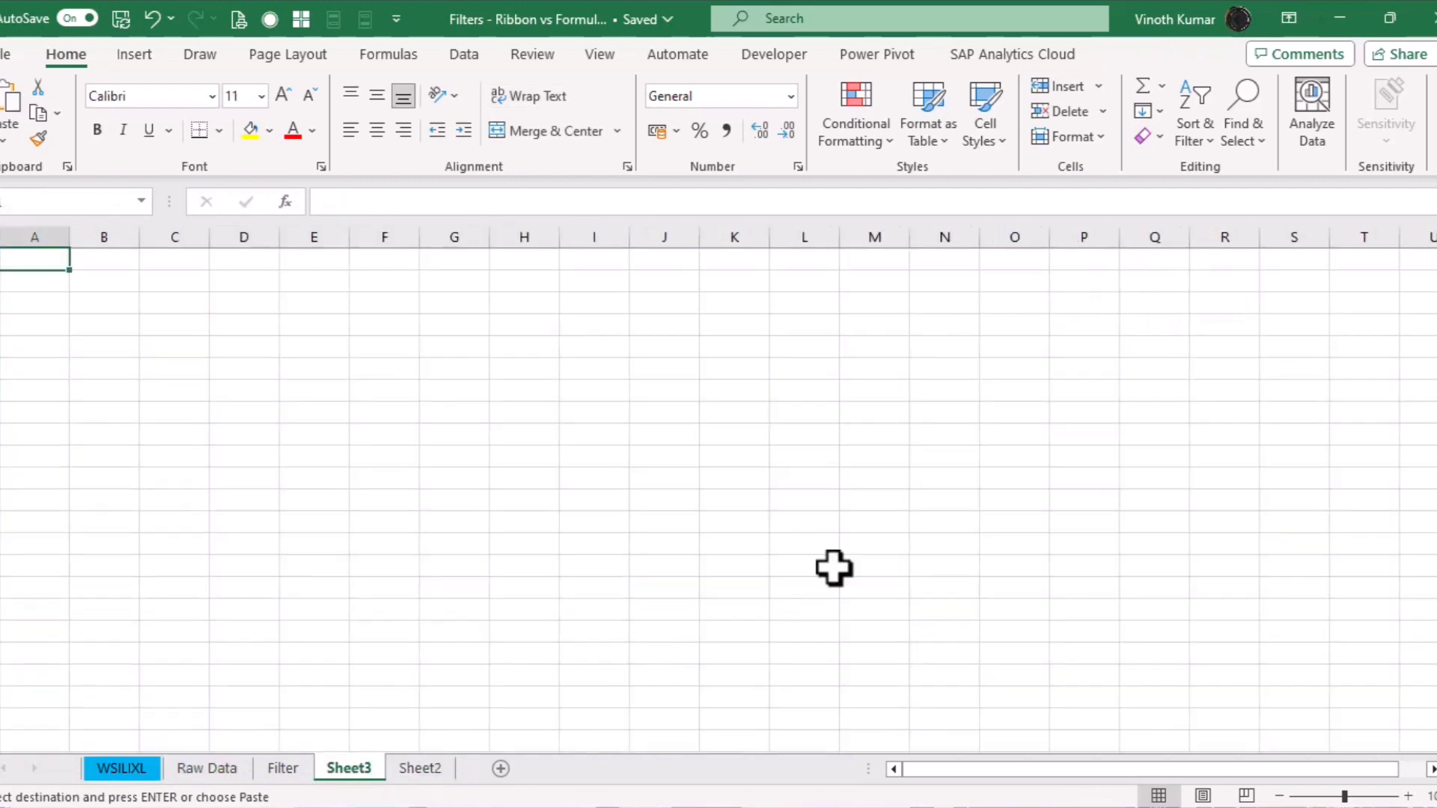
click(1014, 258)
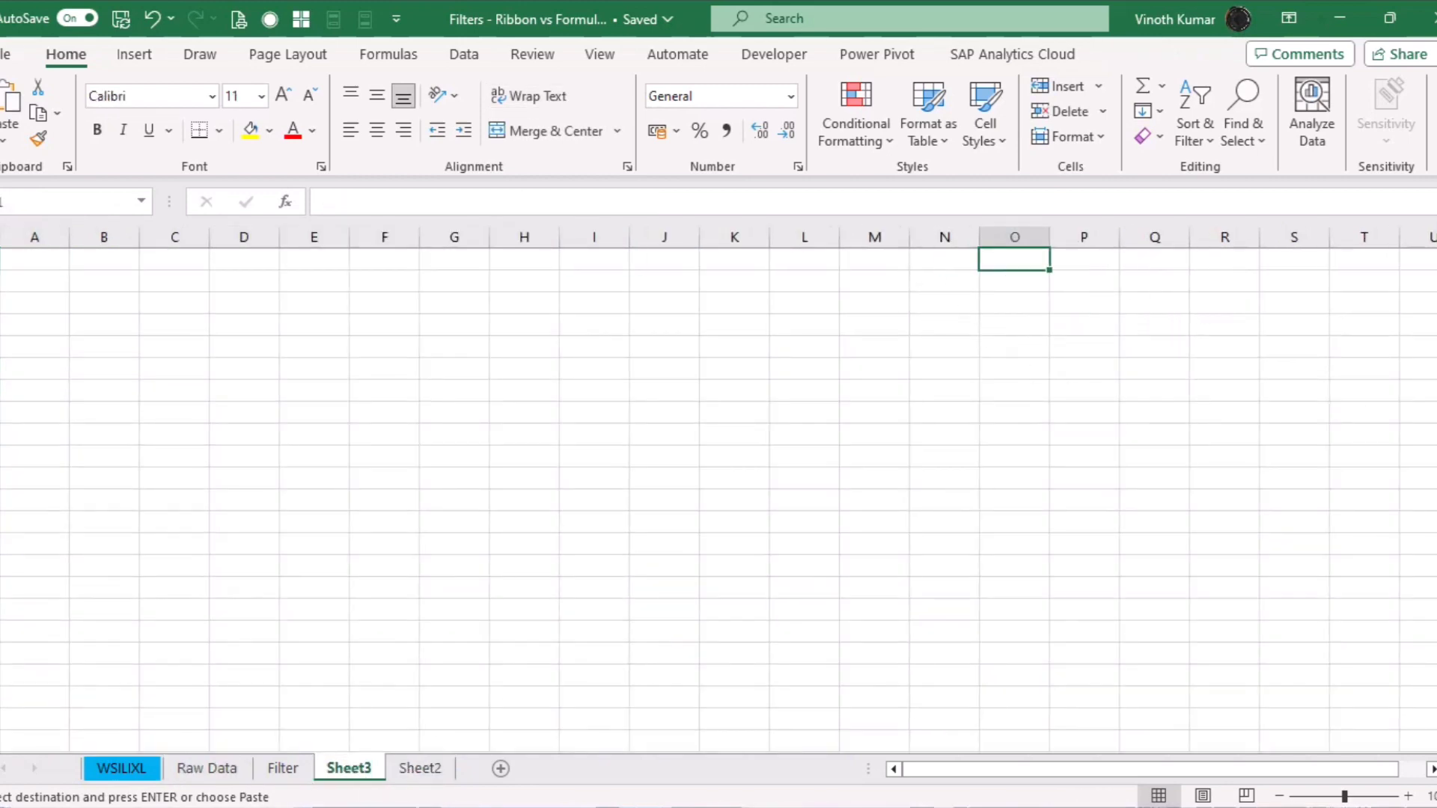
key(ctrl+v)
Autofit columns O and P to the pasted headers and move to cell O2
double_click(1050, 238)
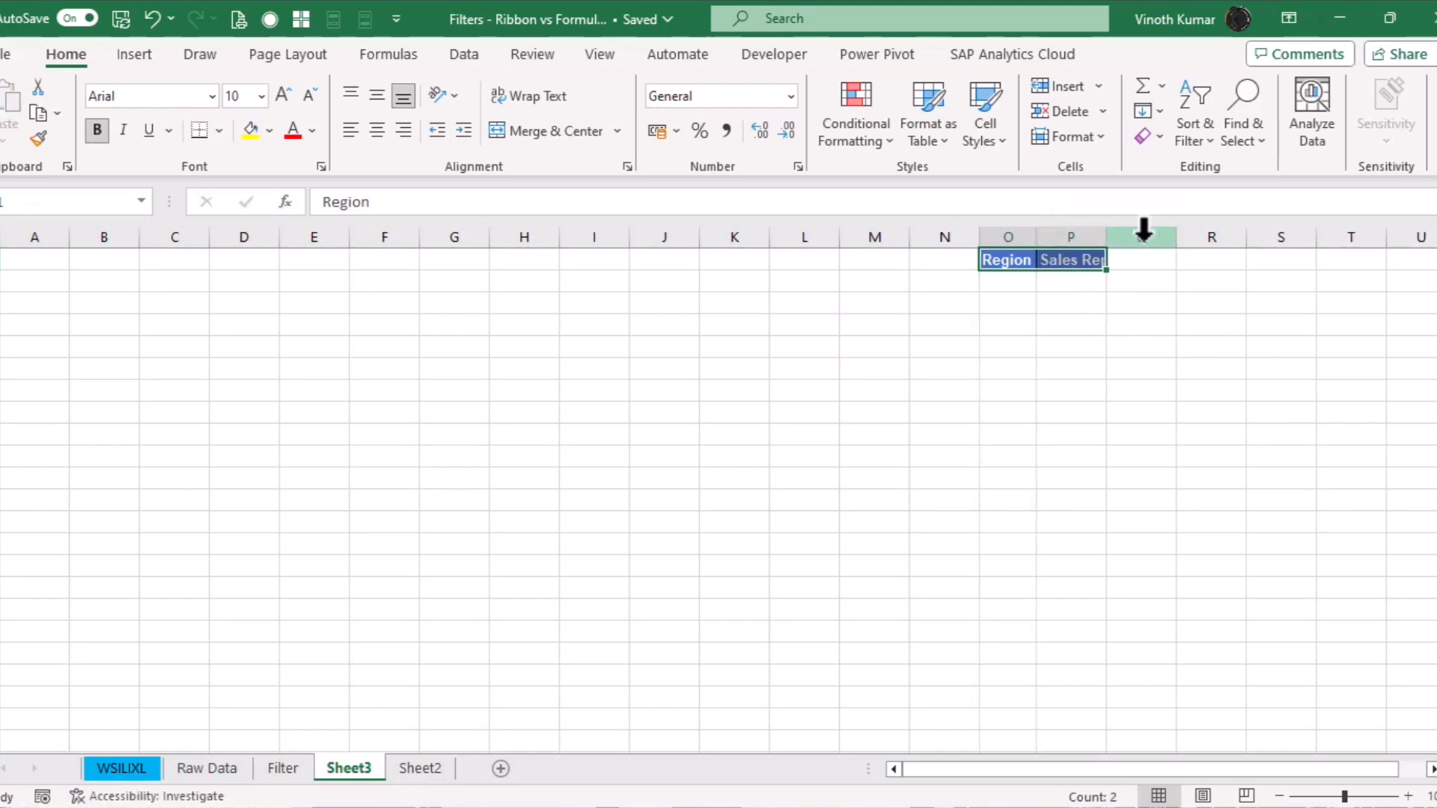
double_click(1104, 237)
click(1272, 328)
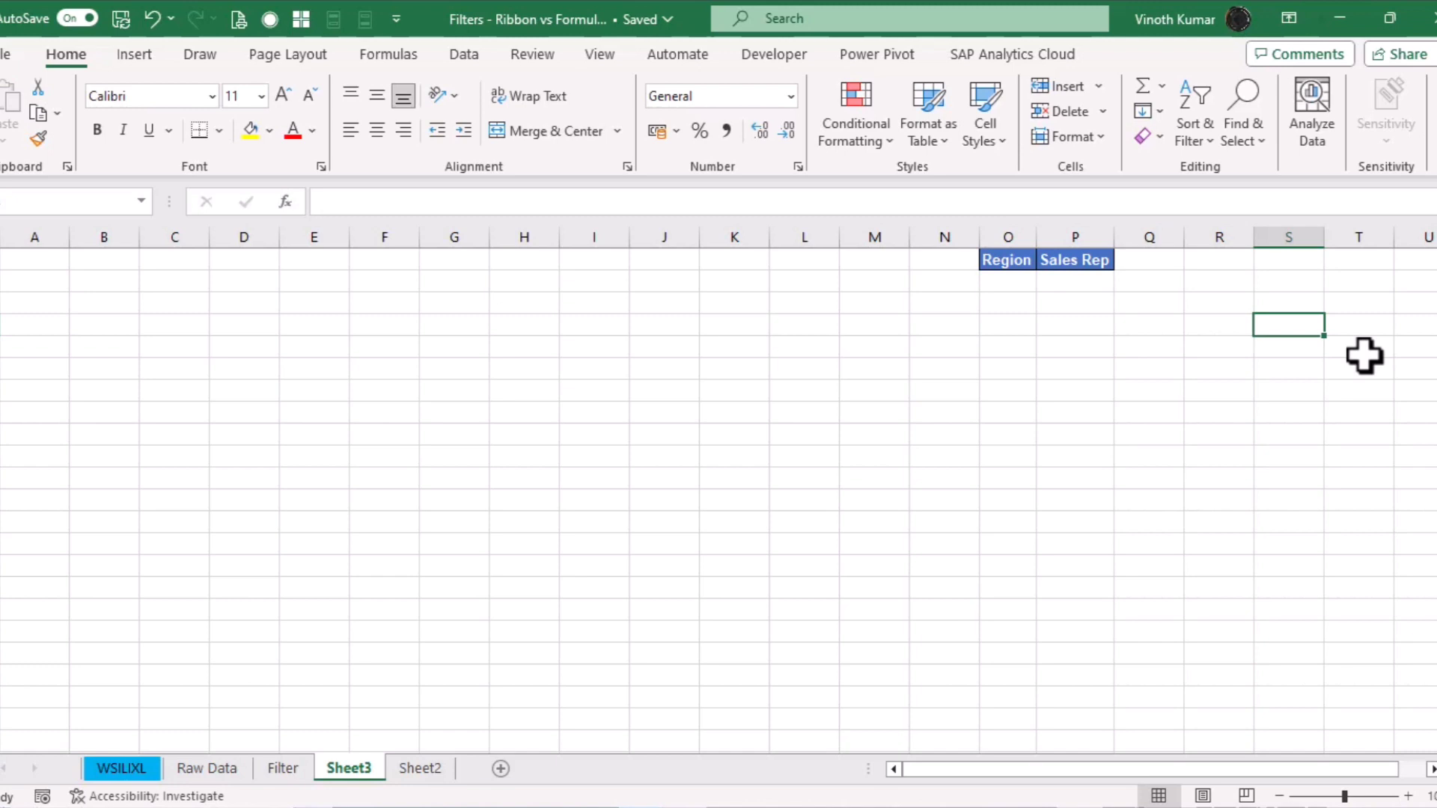
key(Left)
key(Left)
key(Left)
key(Up)
key(Up)
key(Left)
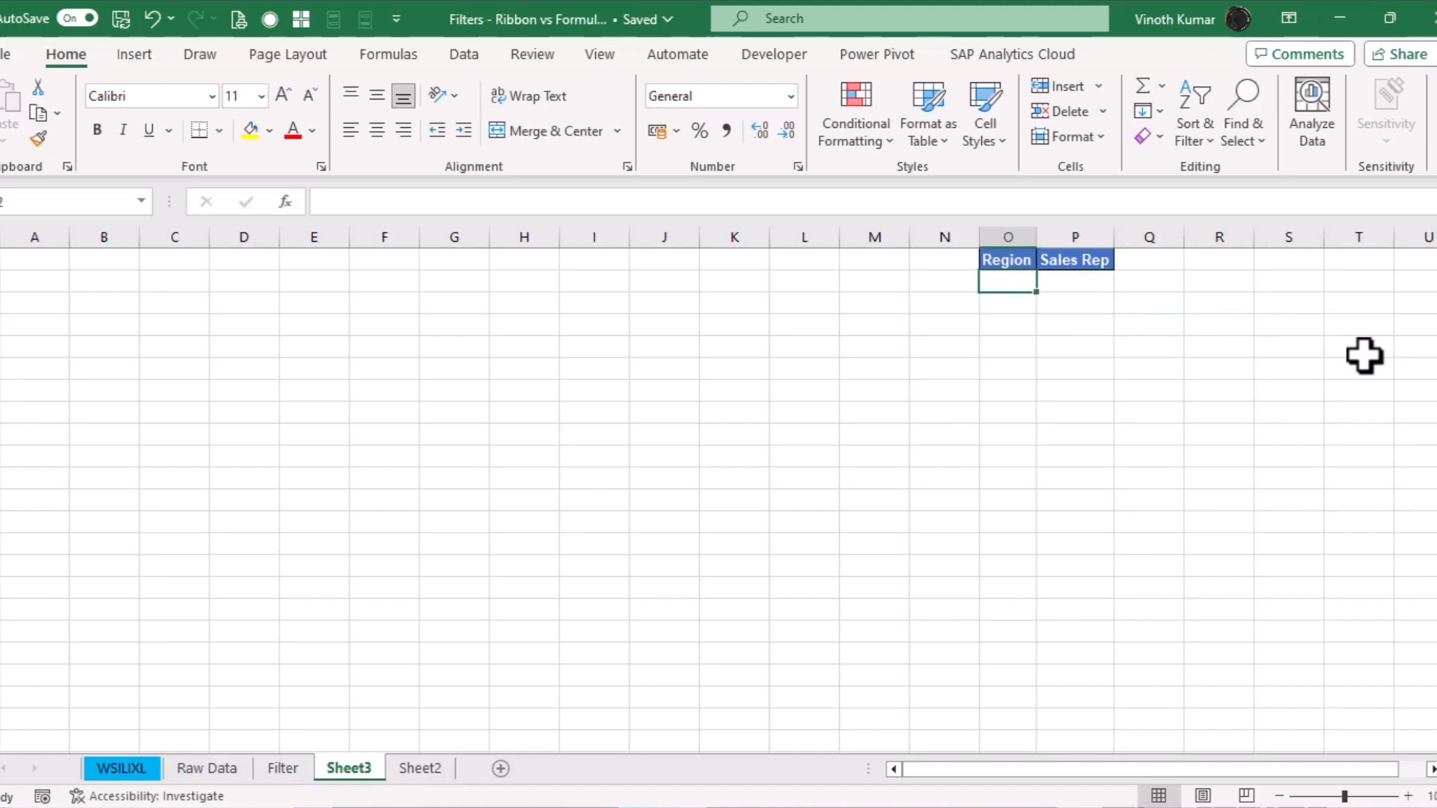
In O2, list unique regions with UNIQUE over the Raw Data Region column, then autofit column O
text(=uni)
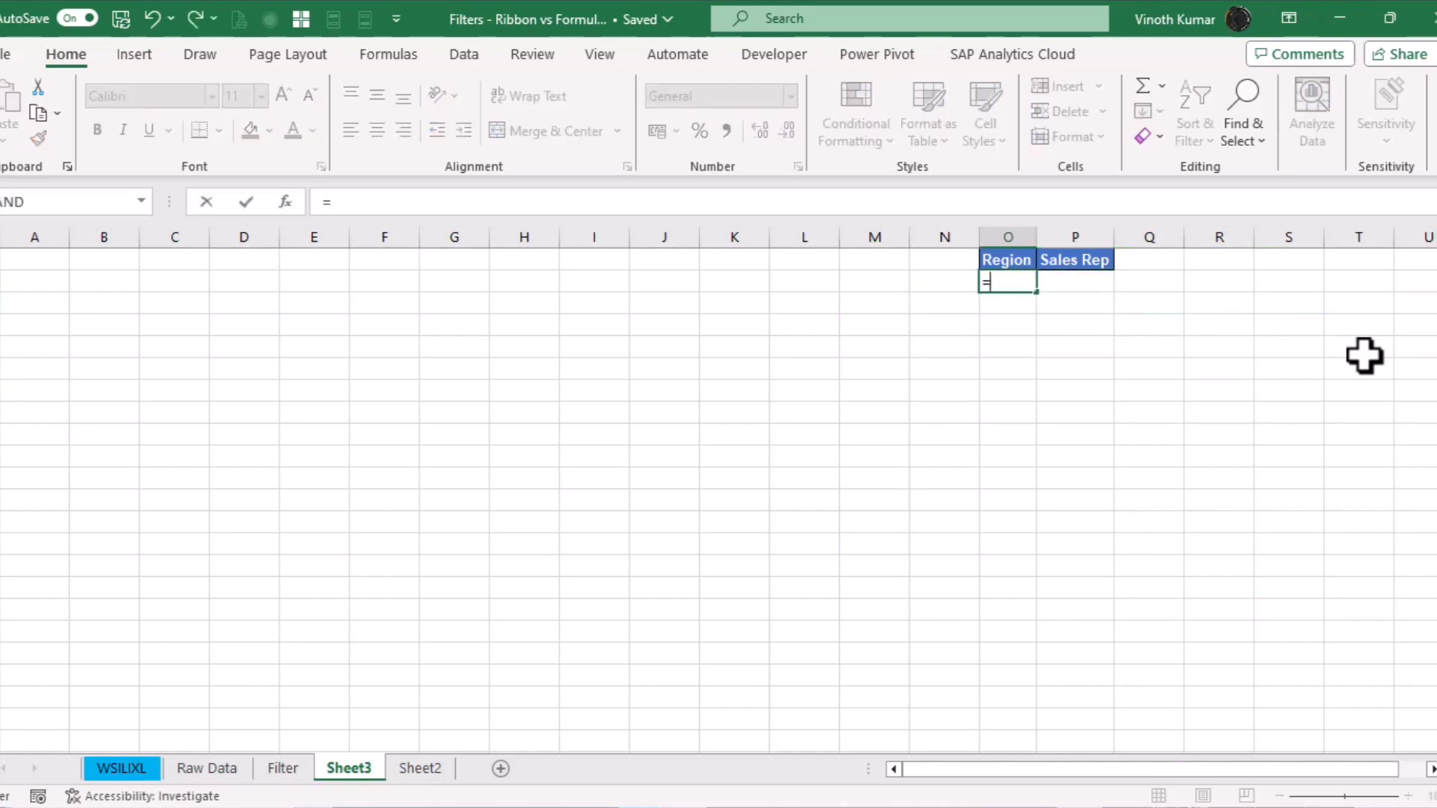
key(Down)
key(Down)
key(Tab)
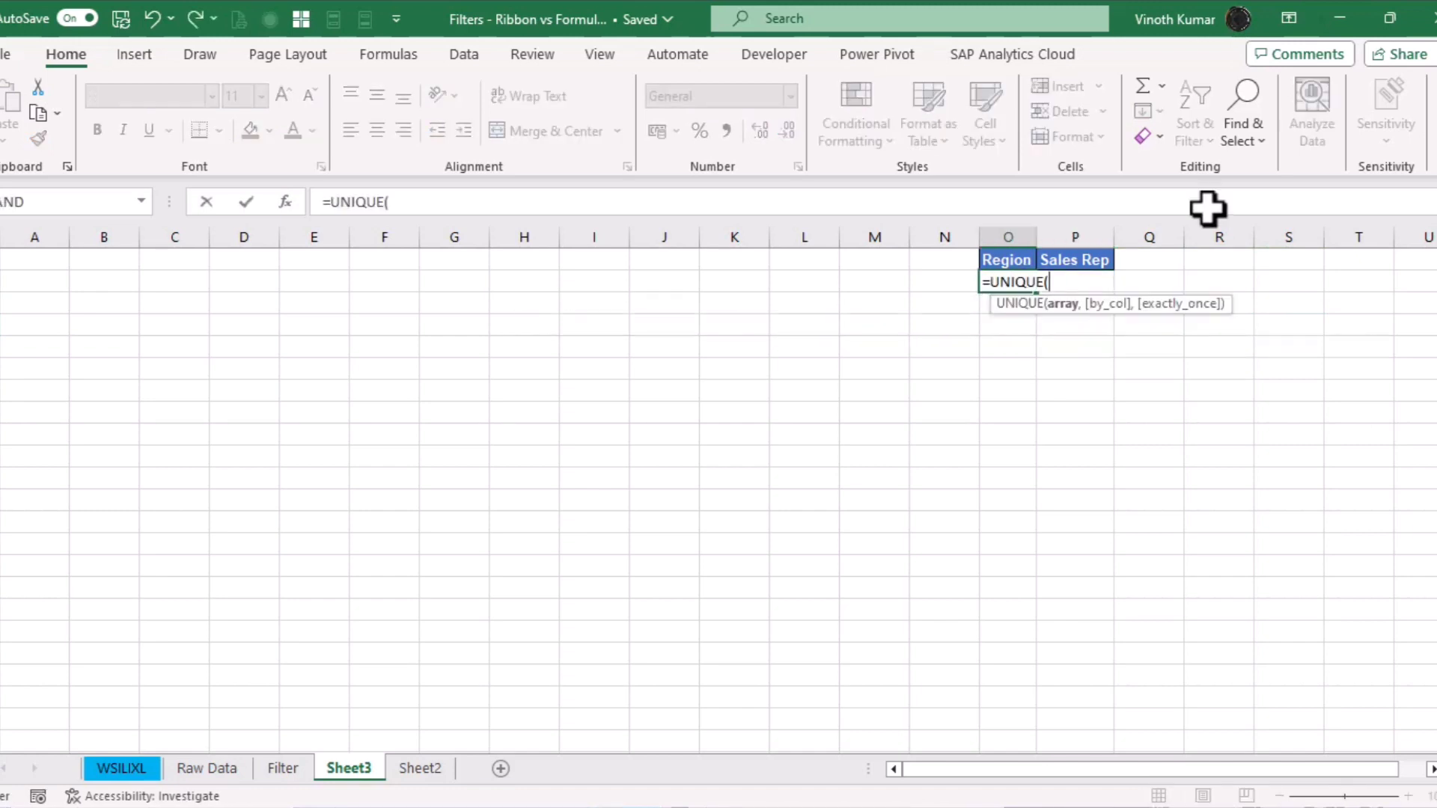
click(209, 771)
click(260, 366)
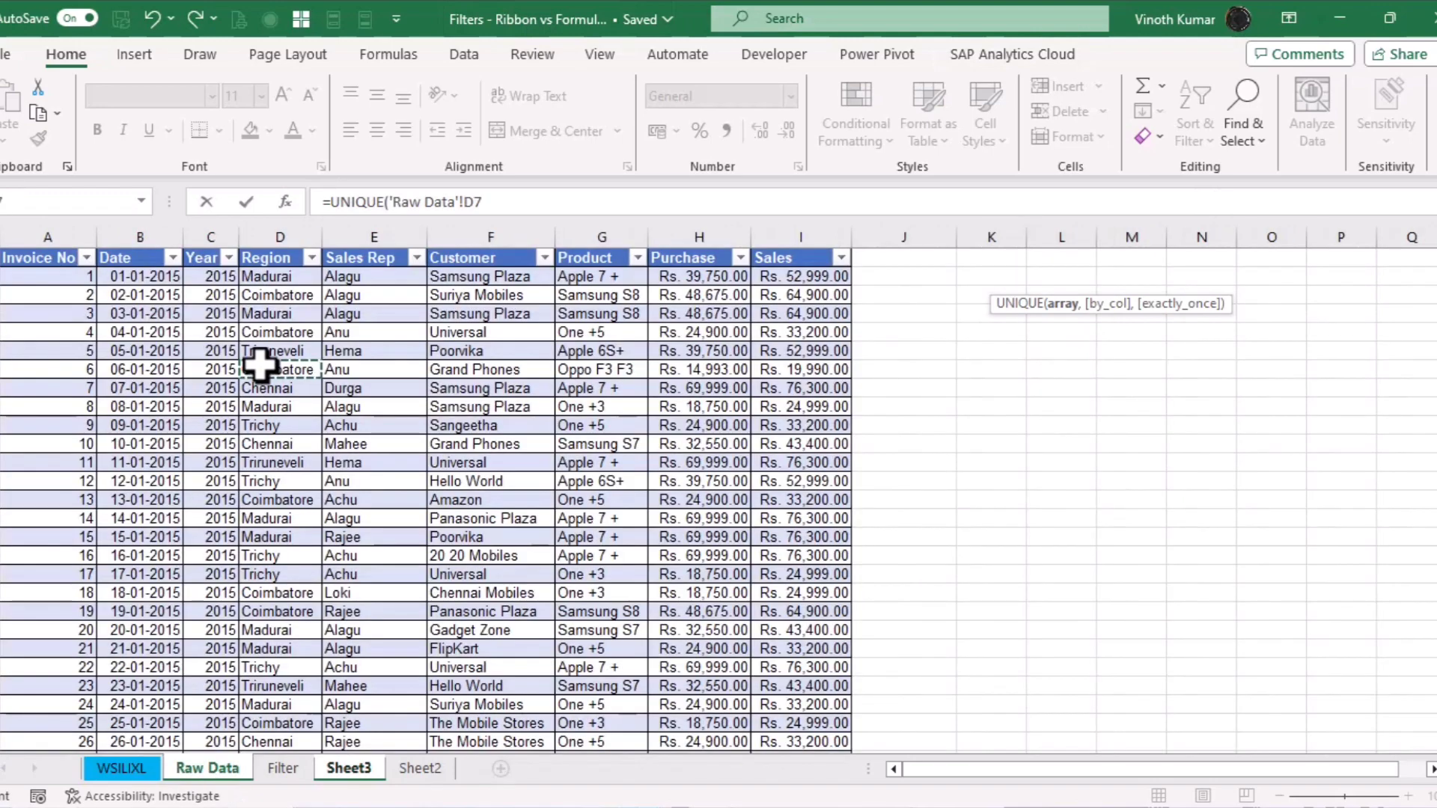
key(ctrl+Up)
key(Down)
key(ctrl+shift+Down)
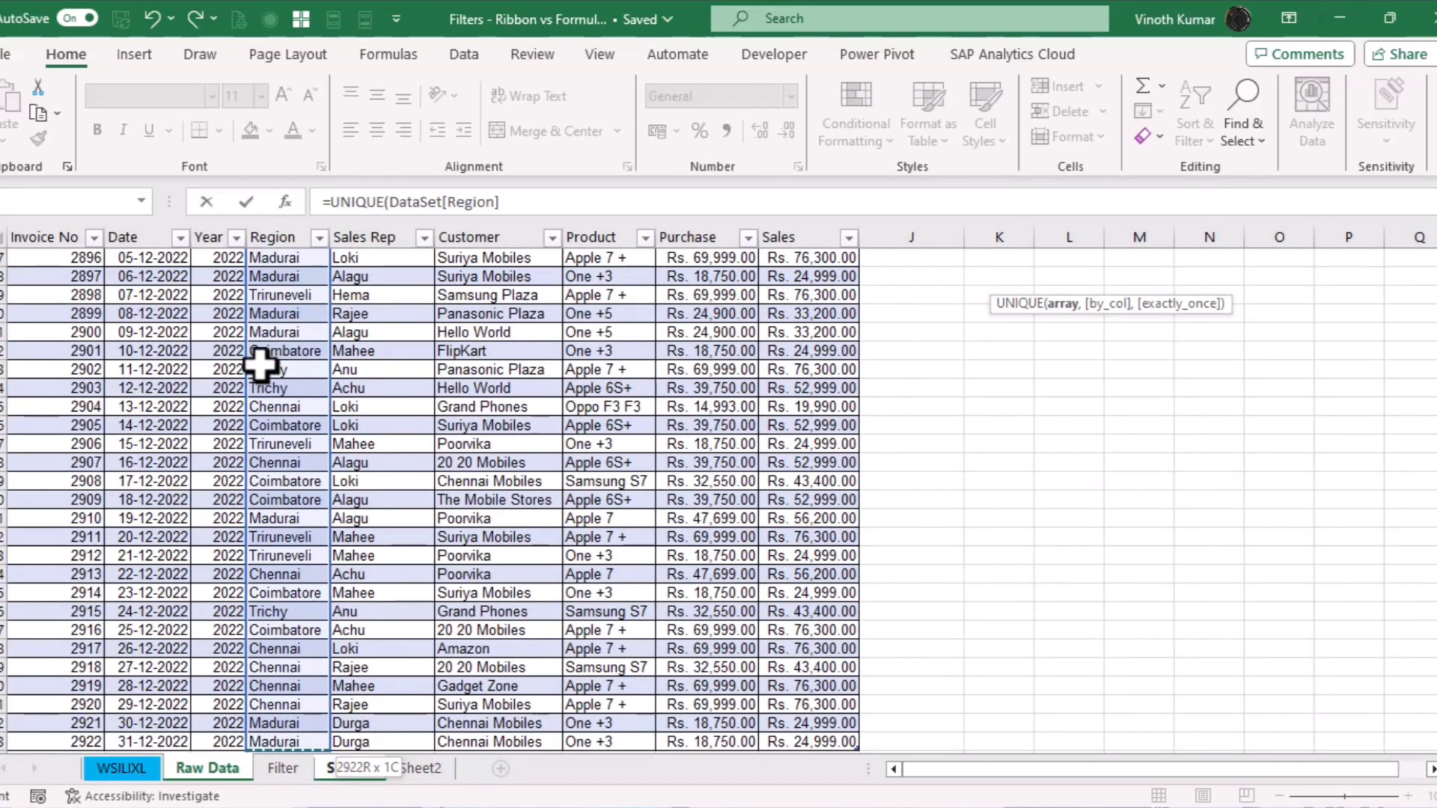
key(Return)
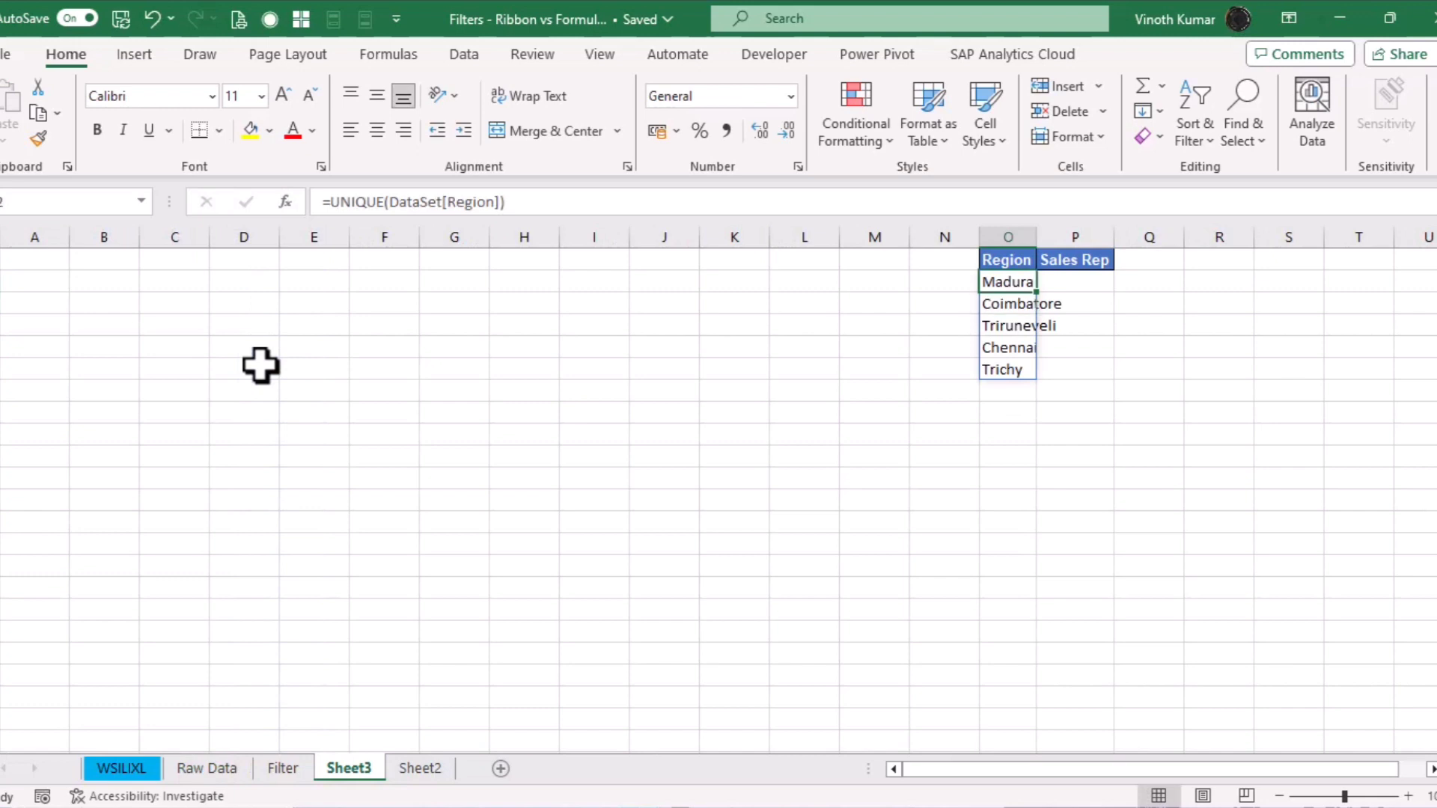
key(alt+o)
key(c)
key(a)
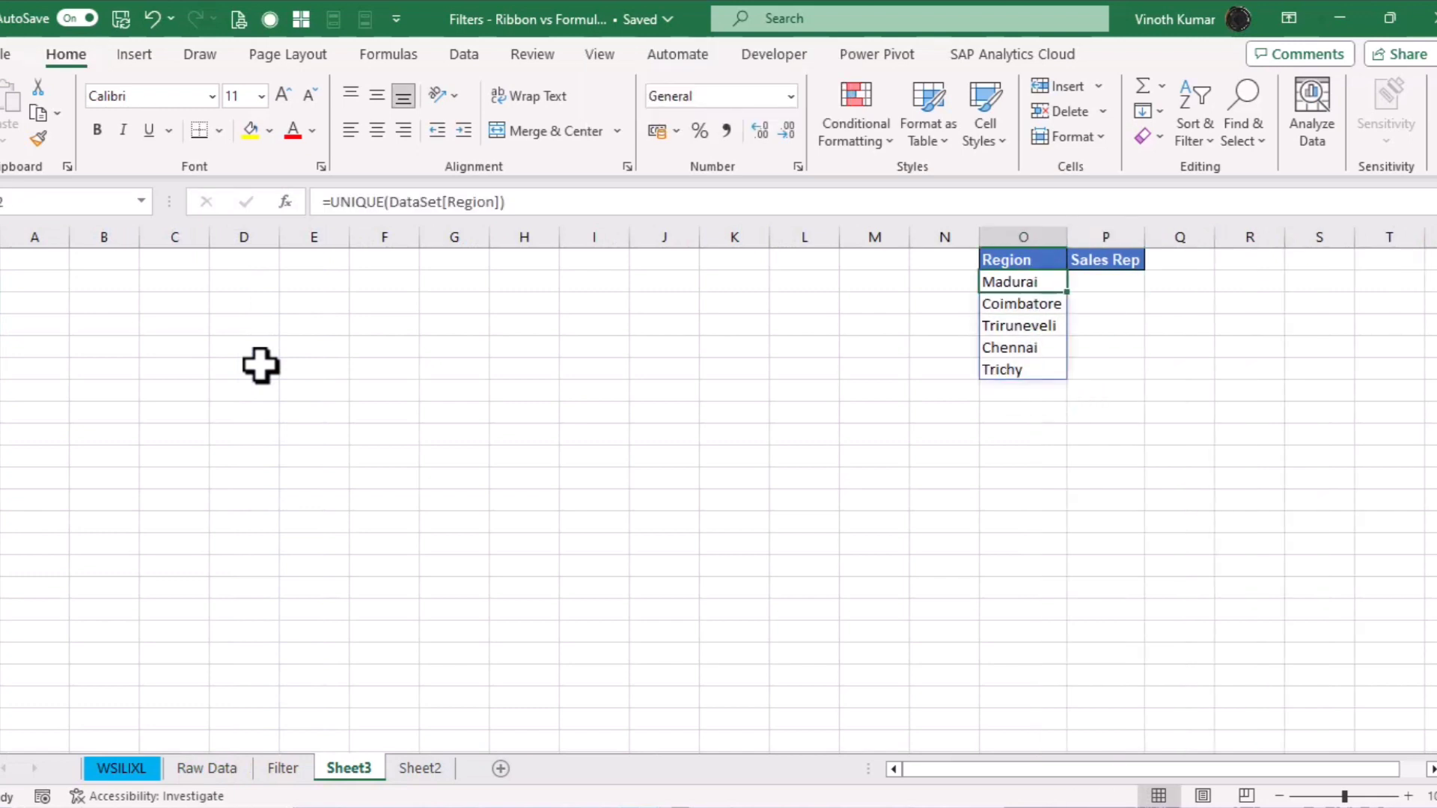
Wrap the O2 formula in SORT so the regions appear alphabetically
key(F2)
key(Home)
key(Right)
text(SORT()
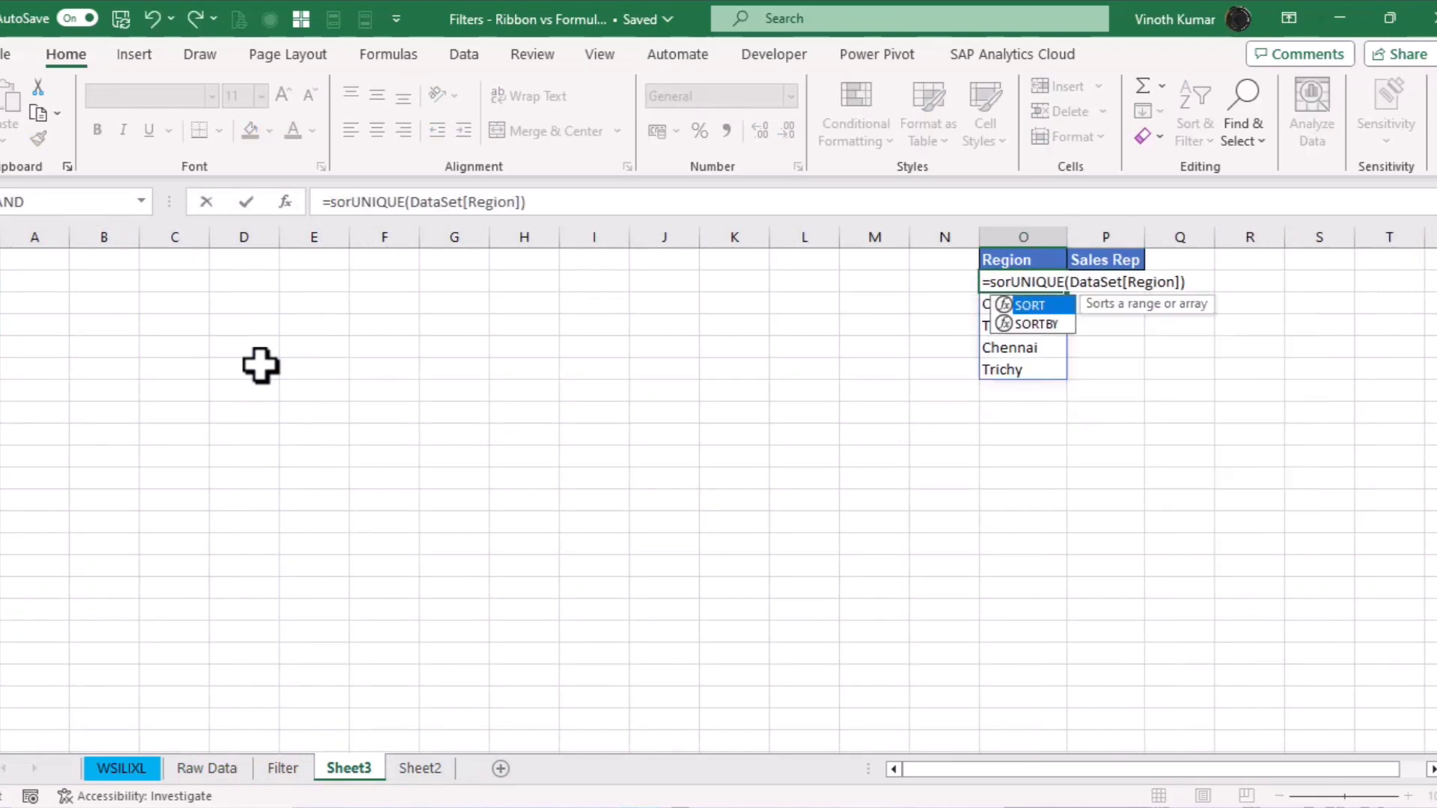
text())
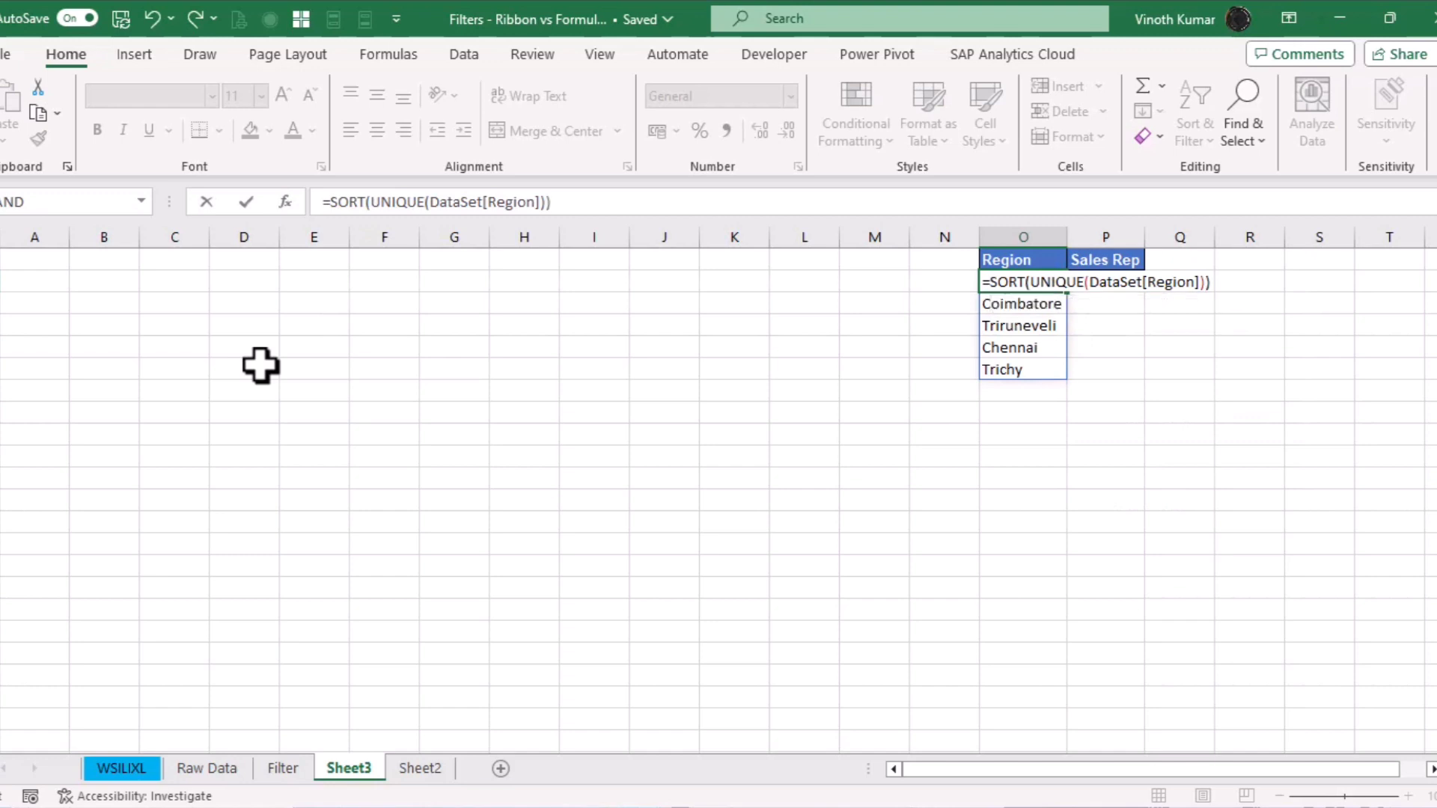
key(ctrl+Return)
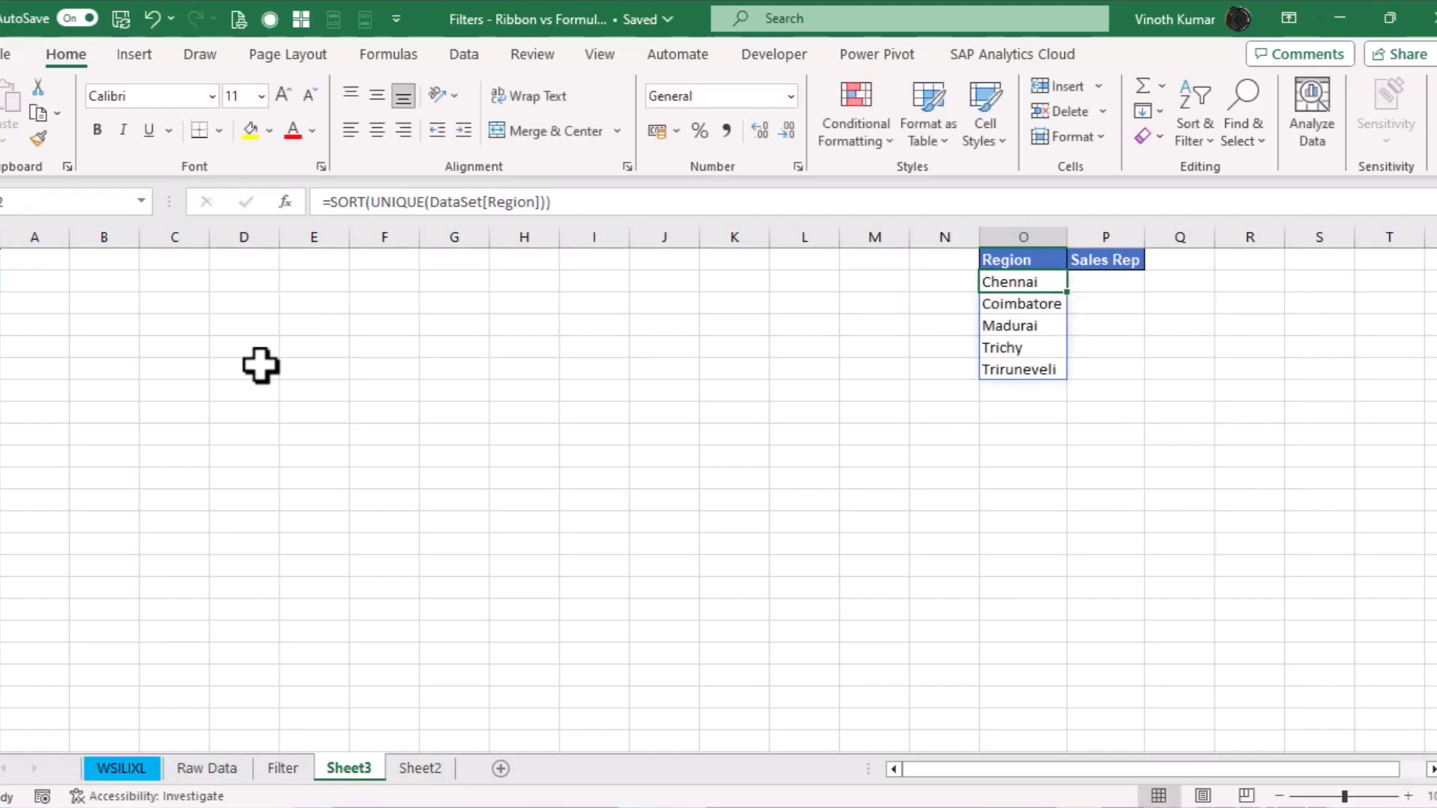
In P2, enter =SORT(UNIQUE(Sales_Rep)) from the Raw Data Sales Rep column, accepting the suggested correction
key(Right)
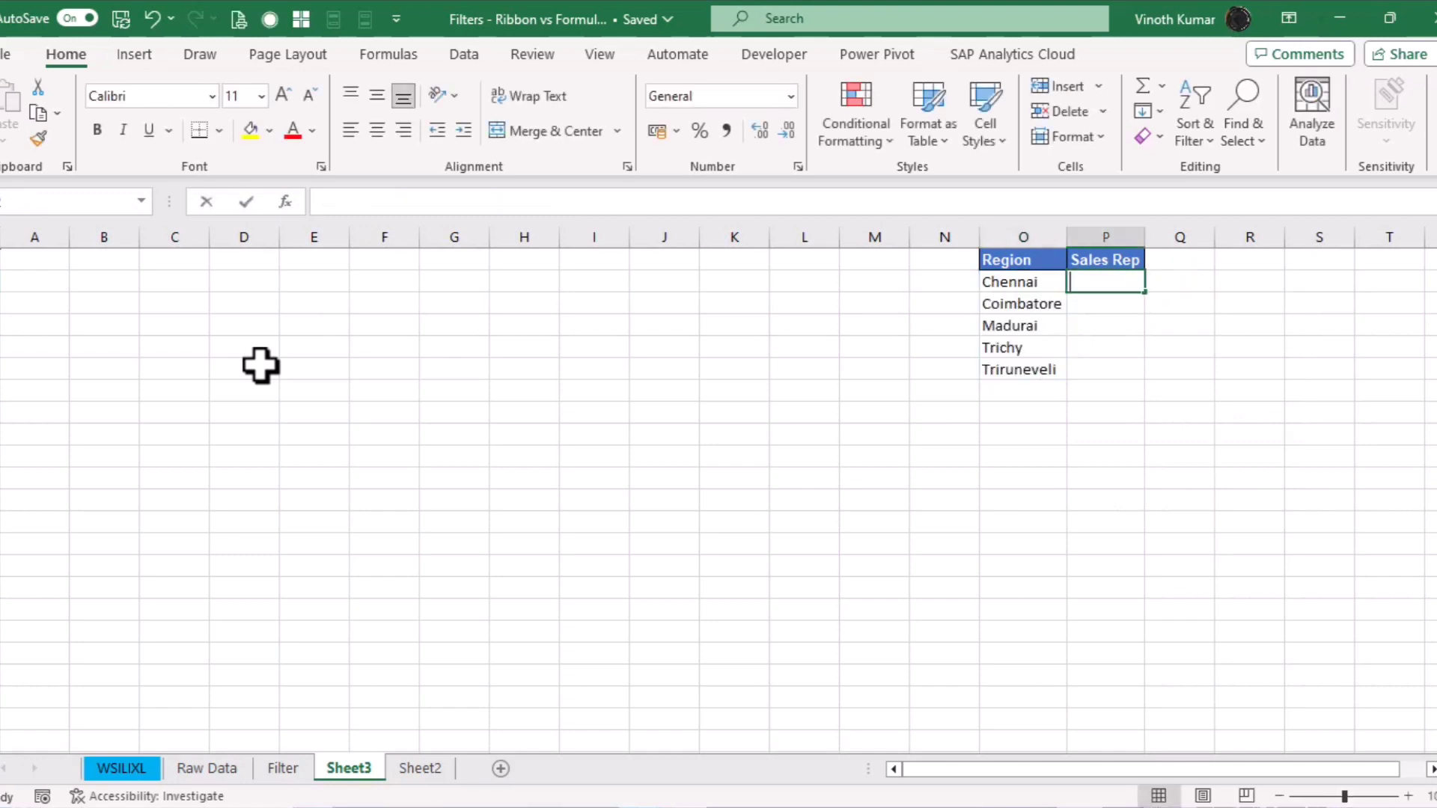
text(=sort)
key(Tab)
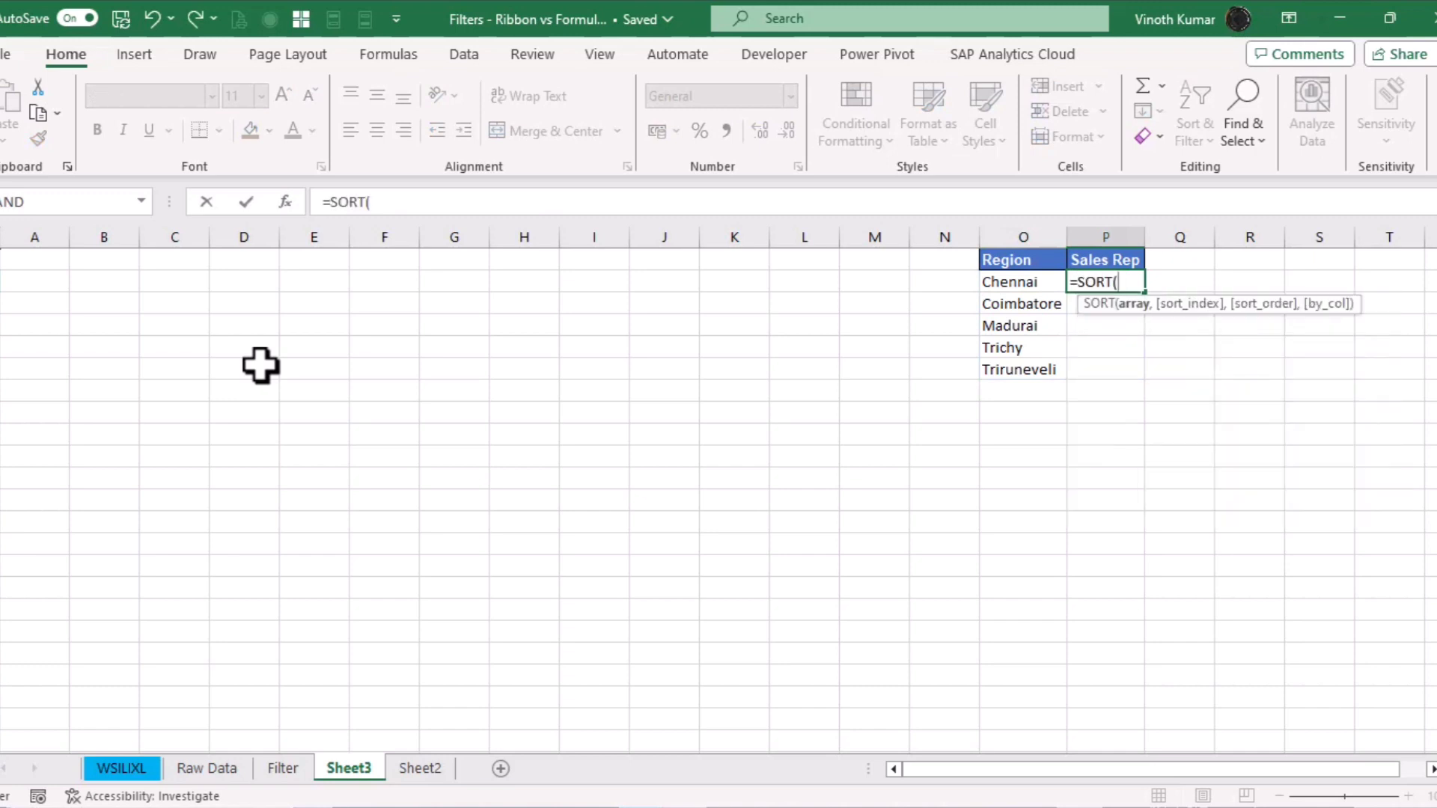
text(uni)
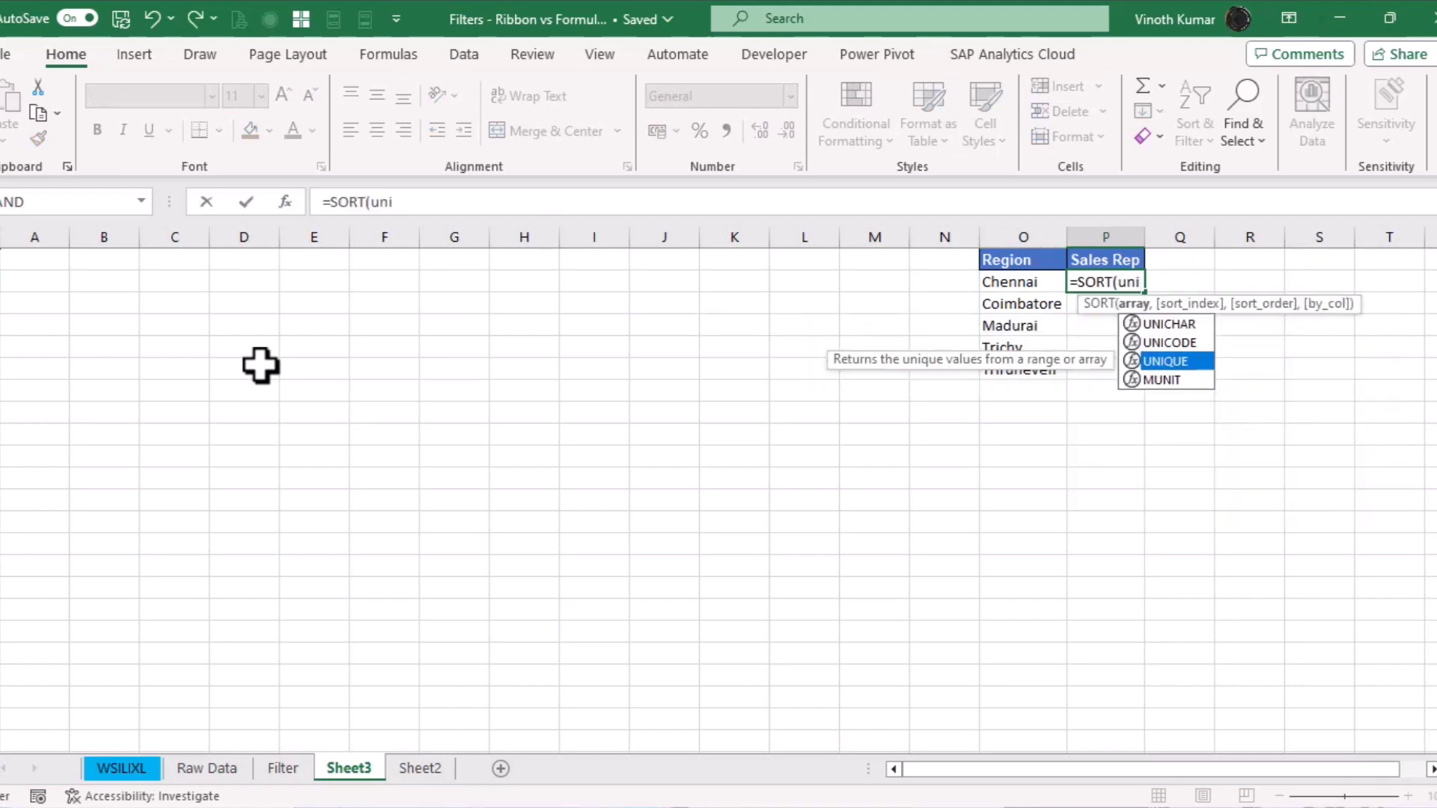
key(Tab)
click(215, 768)
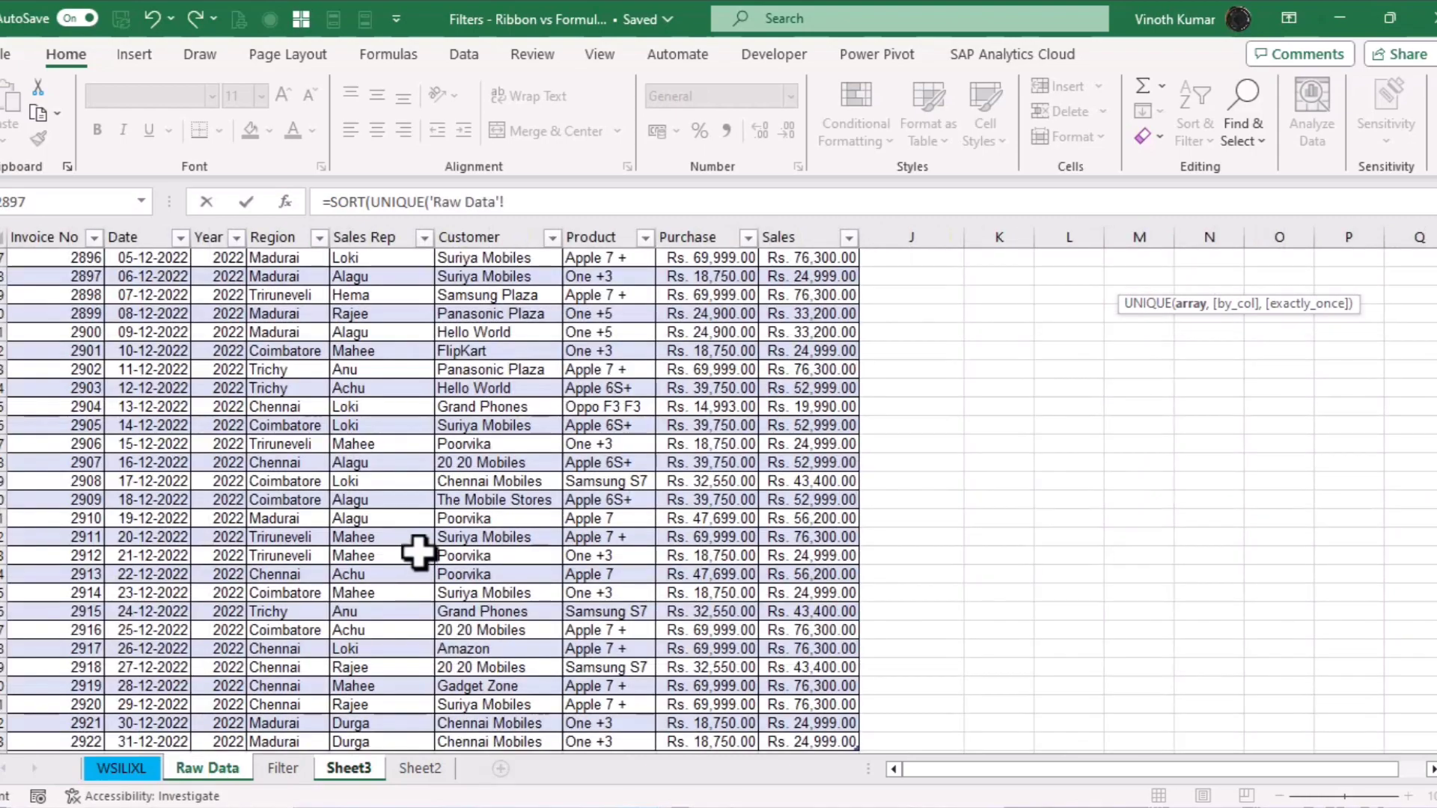
click(370, 524)
key(ctrl+Up)
key(ctrl+shift+Down)
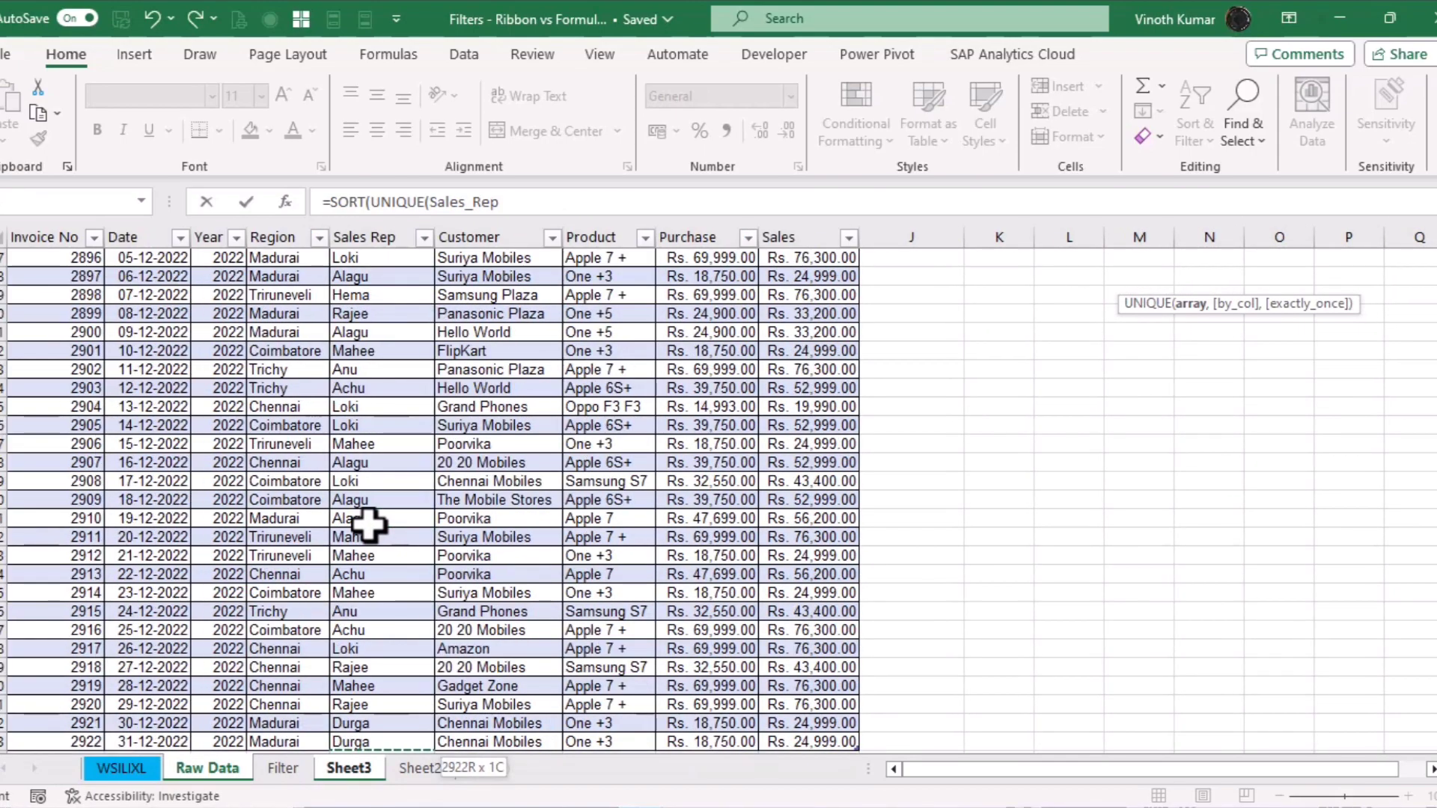
text())
key(Return)
key(Return)
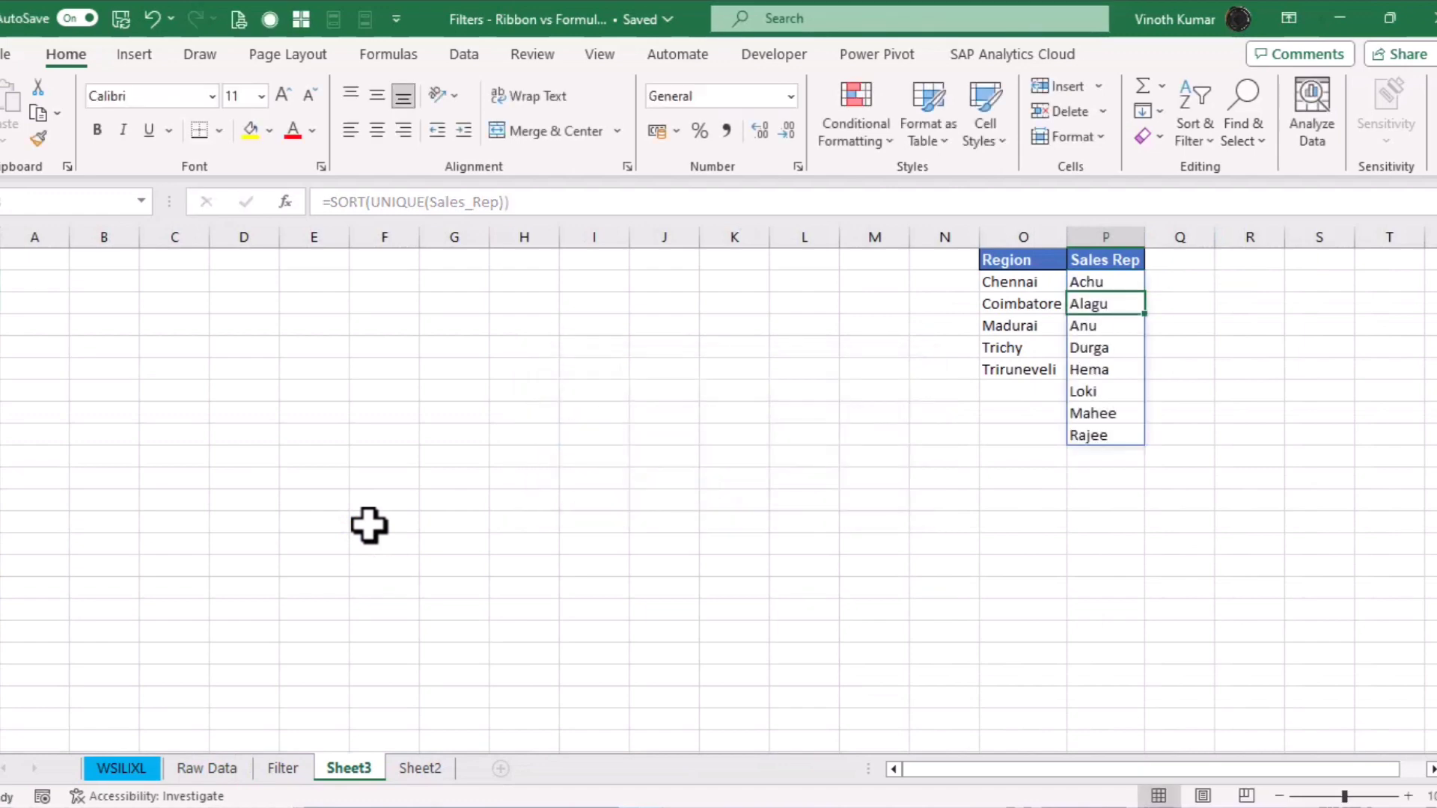
key(Down)
key(Down)
key(Down)
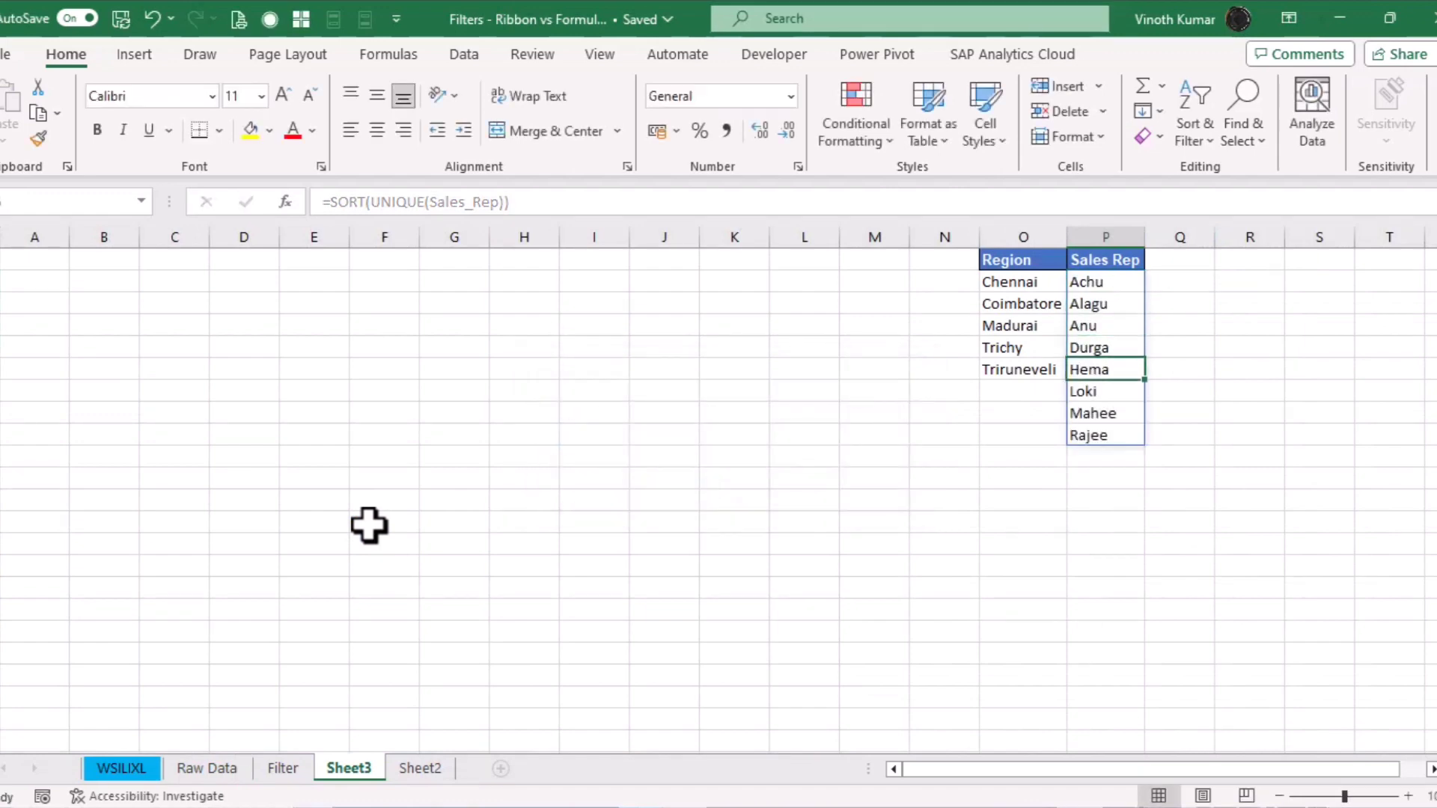
key(Up)
key(Up)
key(Up)
key(Up)
key(Up)
key(Left)
key(Left)
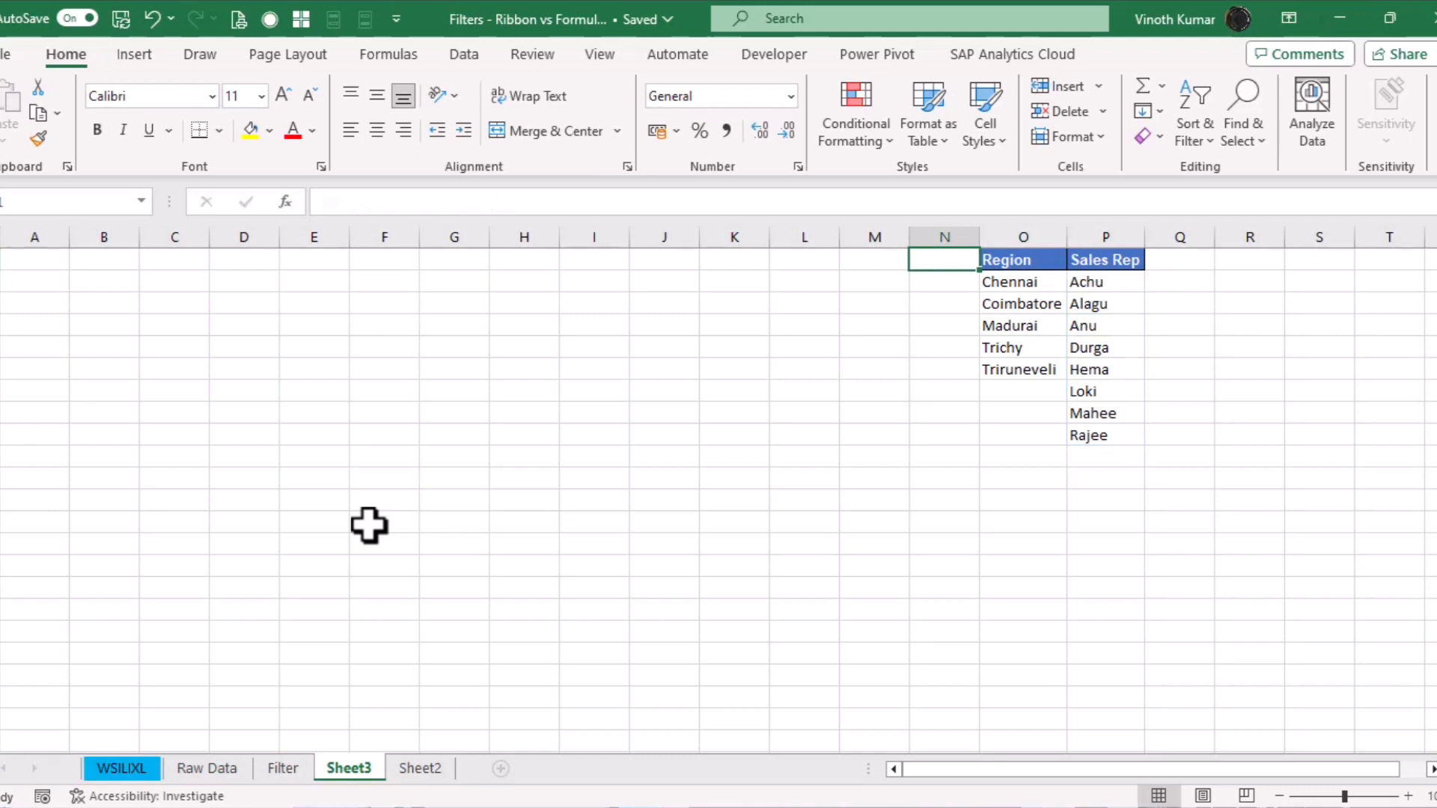
Copy the Region and Sales Rep headings into G1:H1 and autofit column H
key(Right)
key(shift+Right)
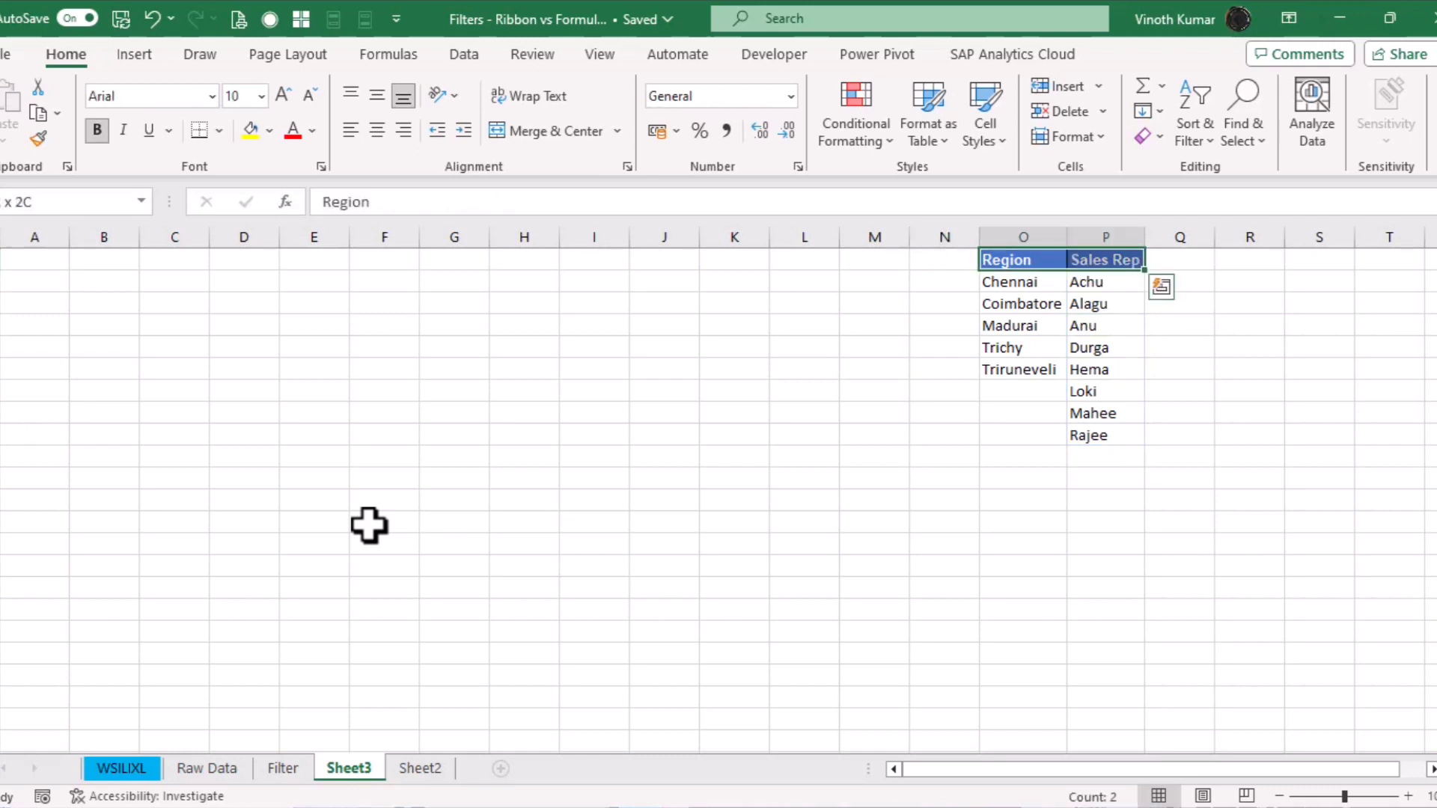
key(ctrl+c)
key(Left)
key(Left)
key(Left)
key(Left)
key(Left)
key(Left)
key(Left)
key(Left)
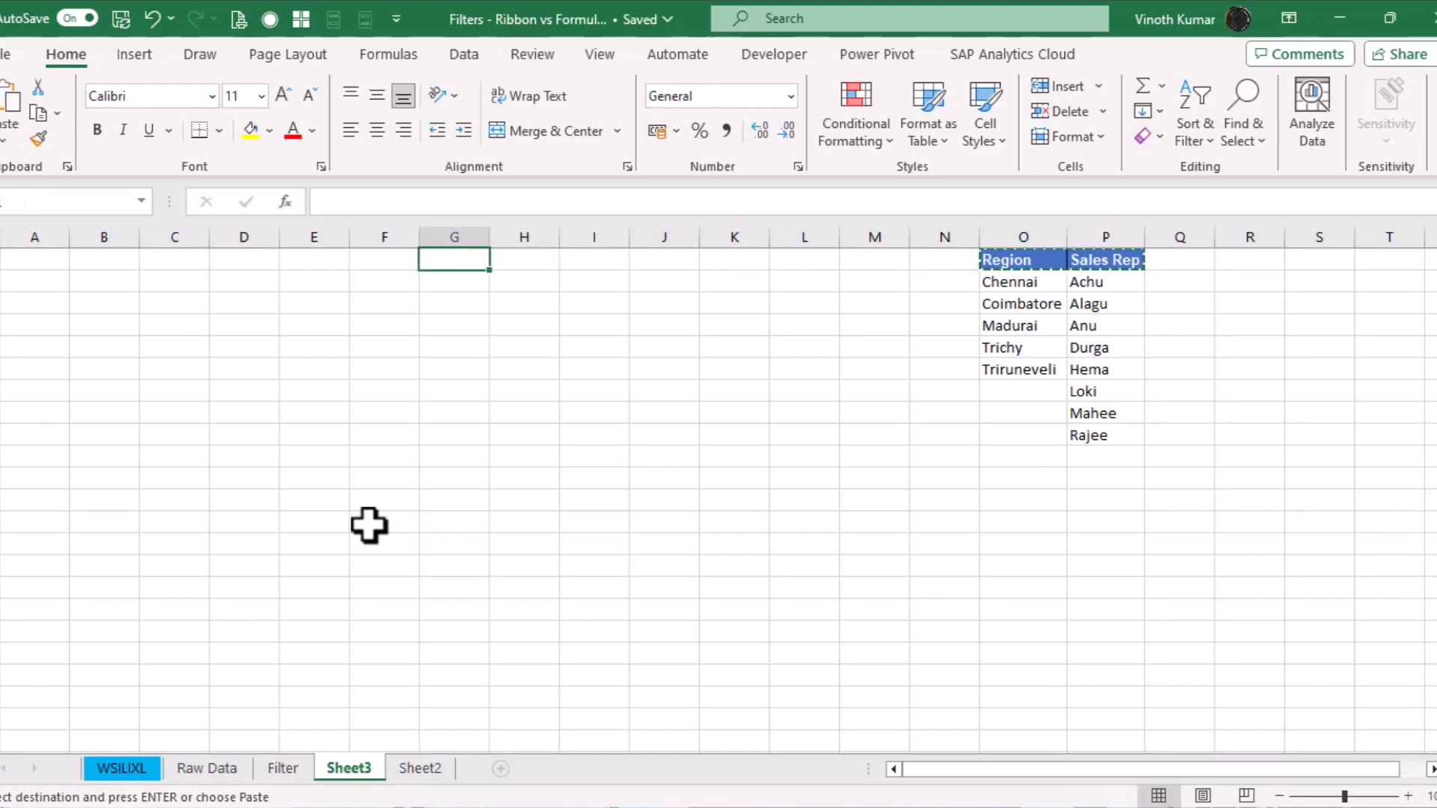
key(ctrl+v)
key(Escape)
key(Right)
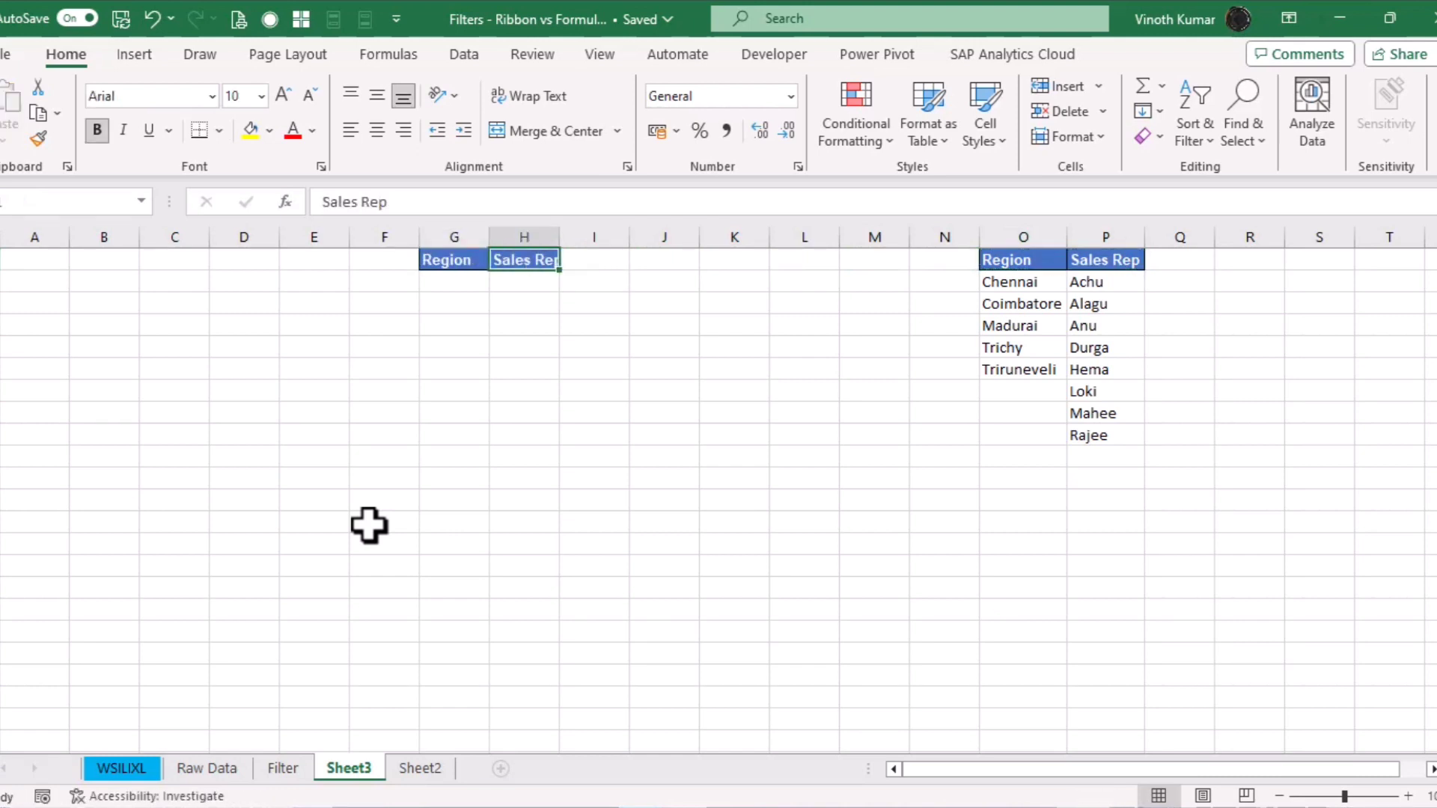
key(alt+o)
key(c)
key(a)
key(Down)
key(Left)
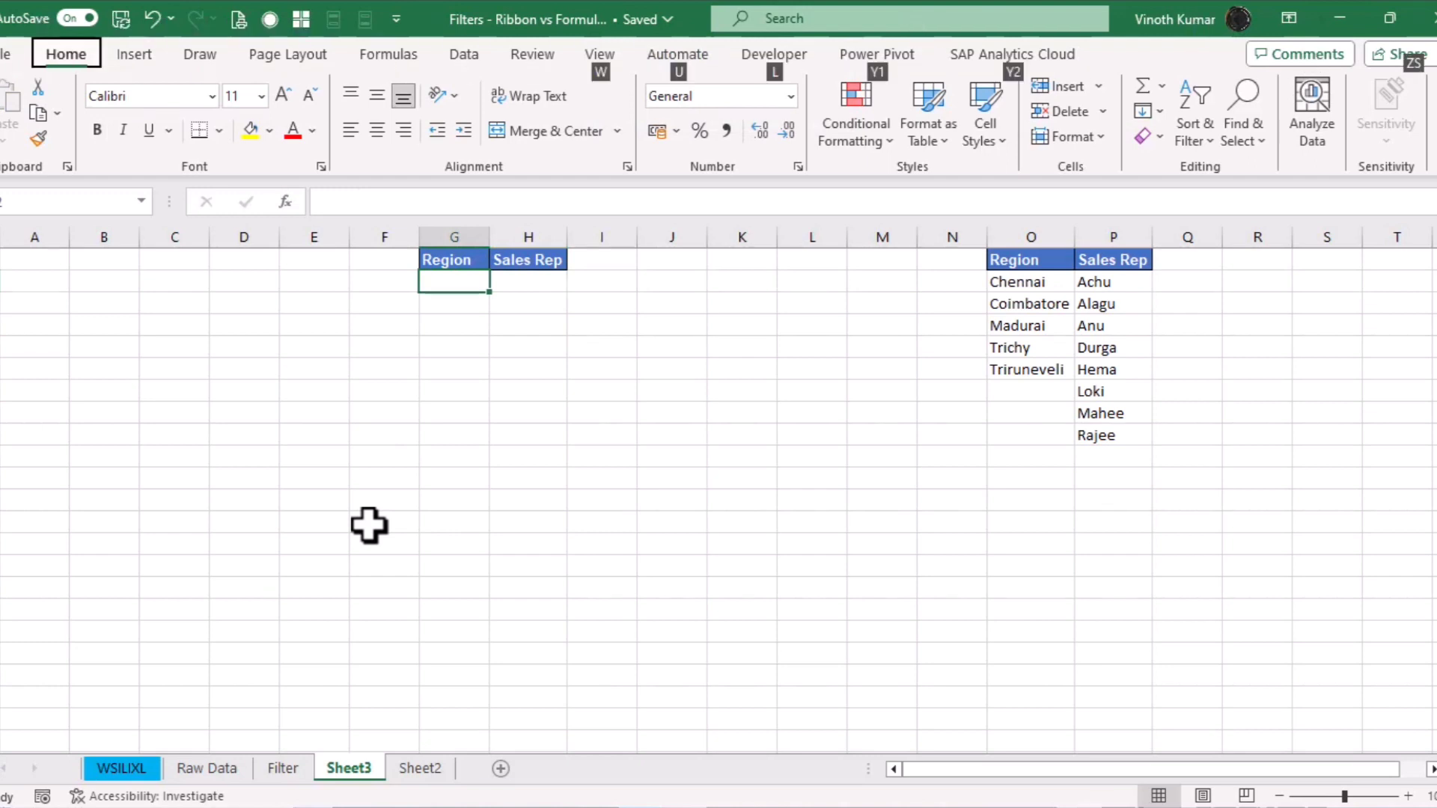
Make G2 a list dropdown sourced from the region names in $O$2:$O$6
click(464, 57)
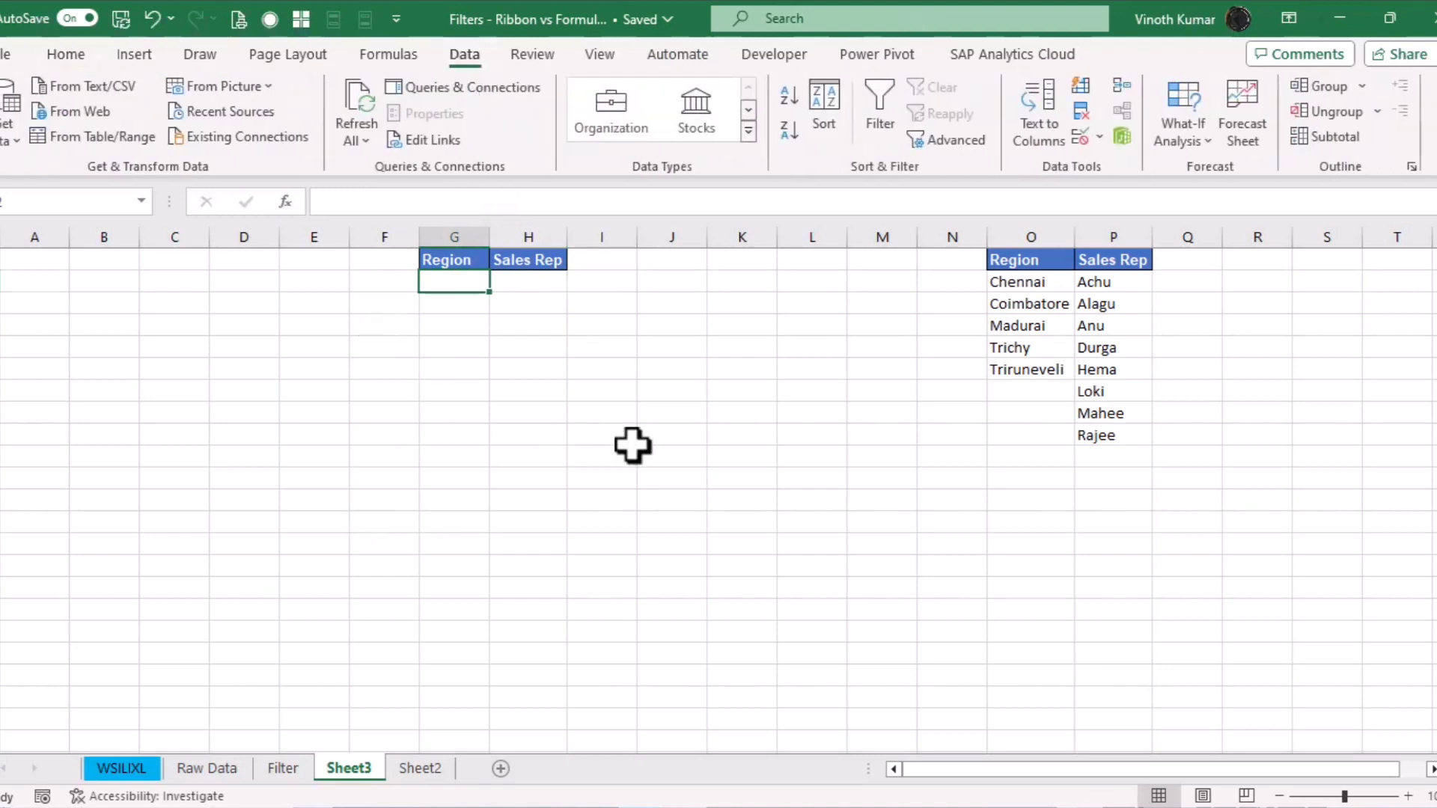
click(1078, 137)
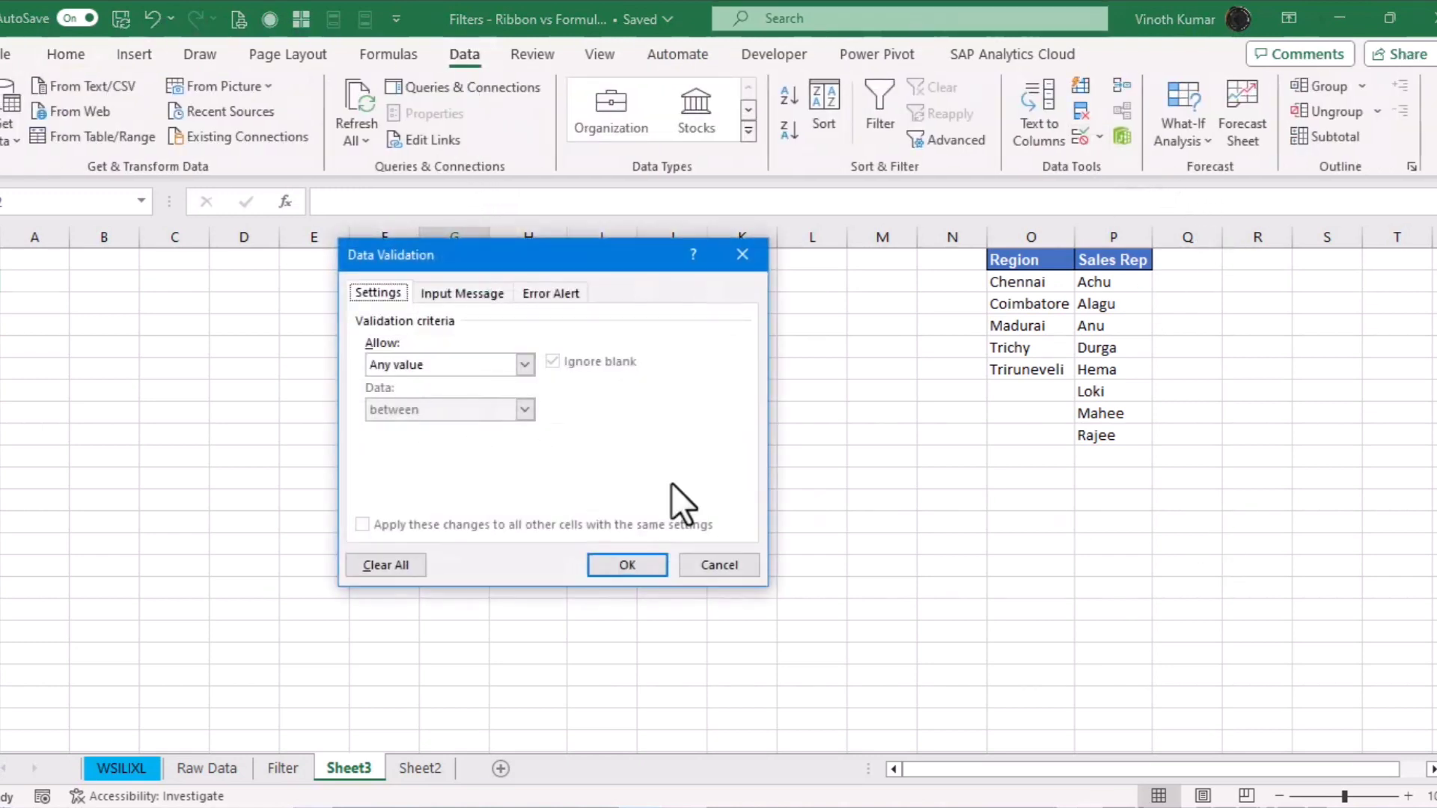
click(525, 364)
click(381, 425)
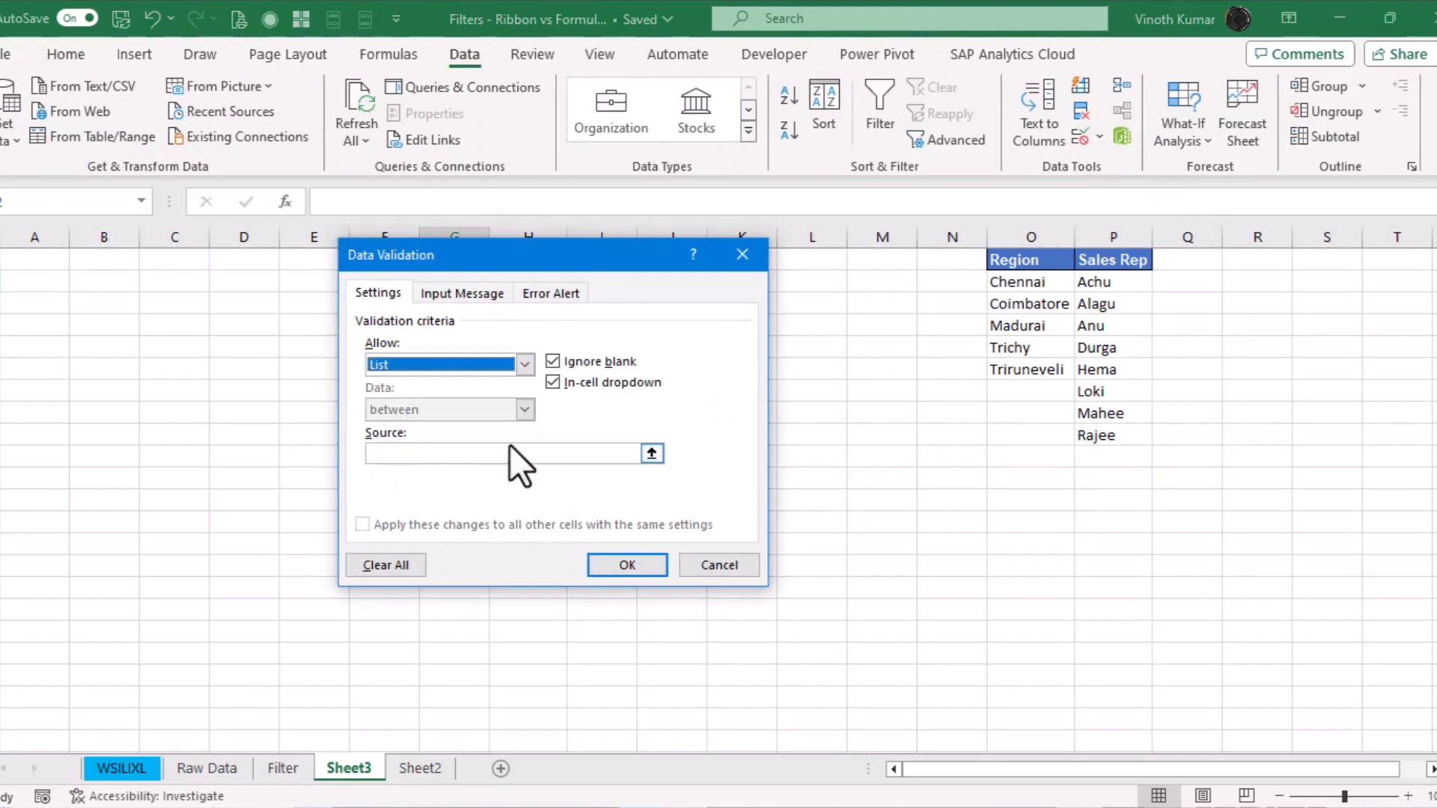
click(516, 452)
drag(1026, 282, 1031, 365)
click(611, 567)
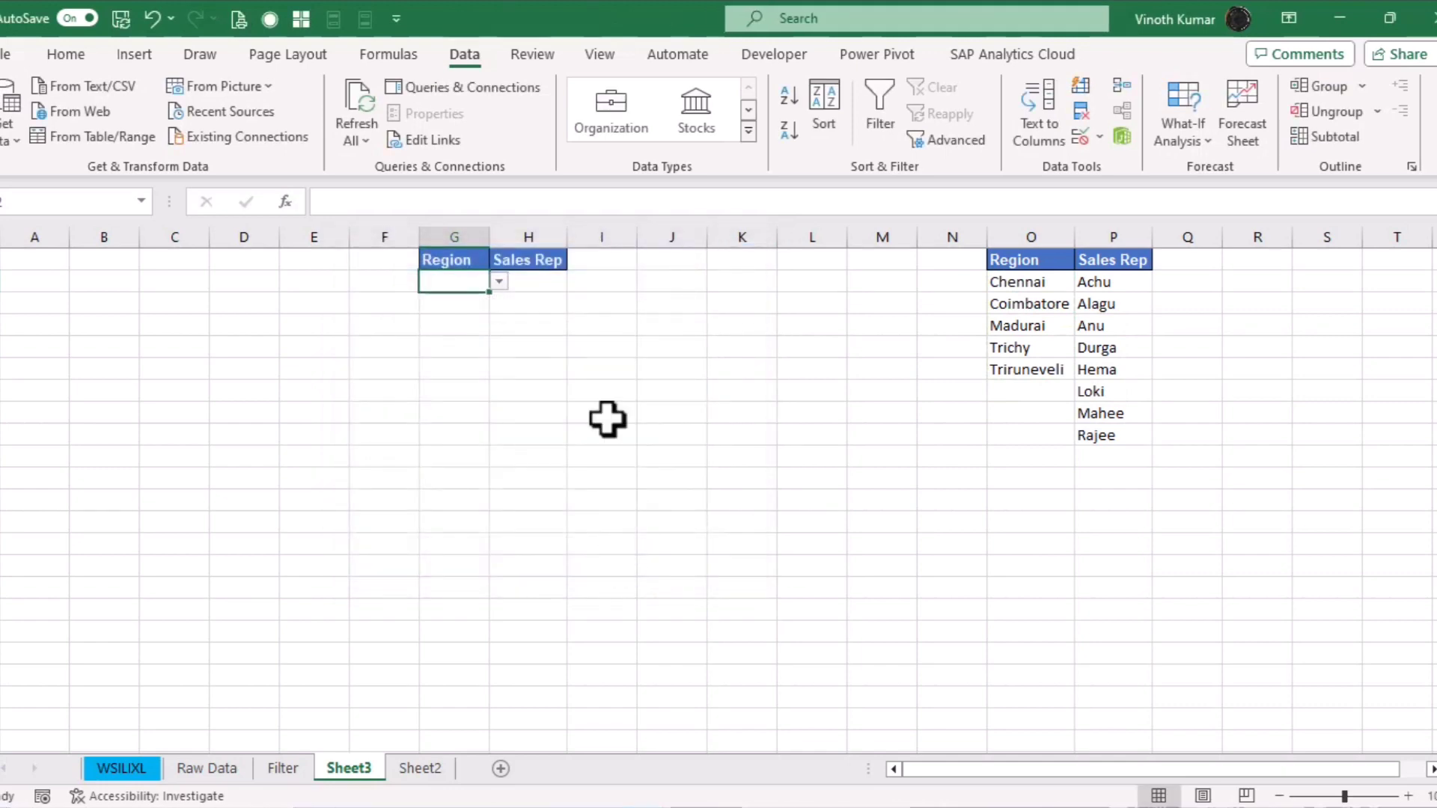
Make H2 a list dropdown sourced from the sales rep names in $P$2:$P$9
click(538, 282)
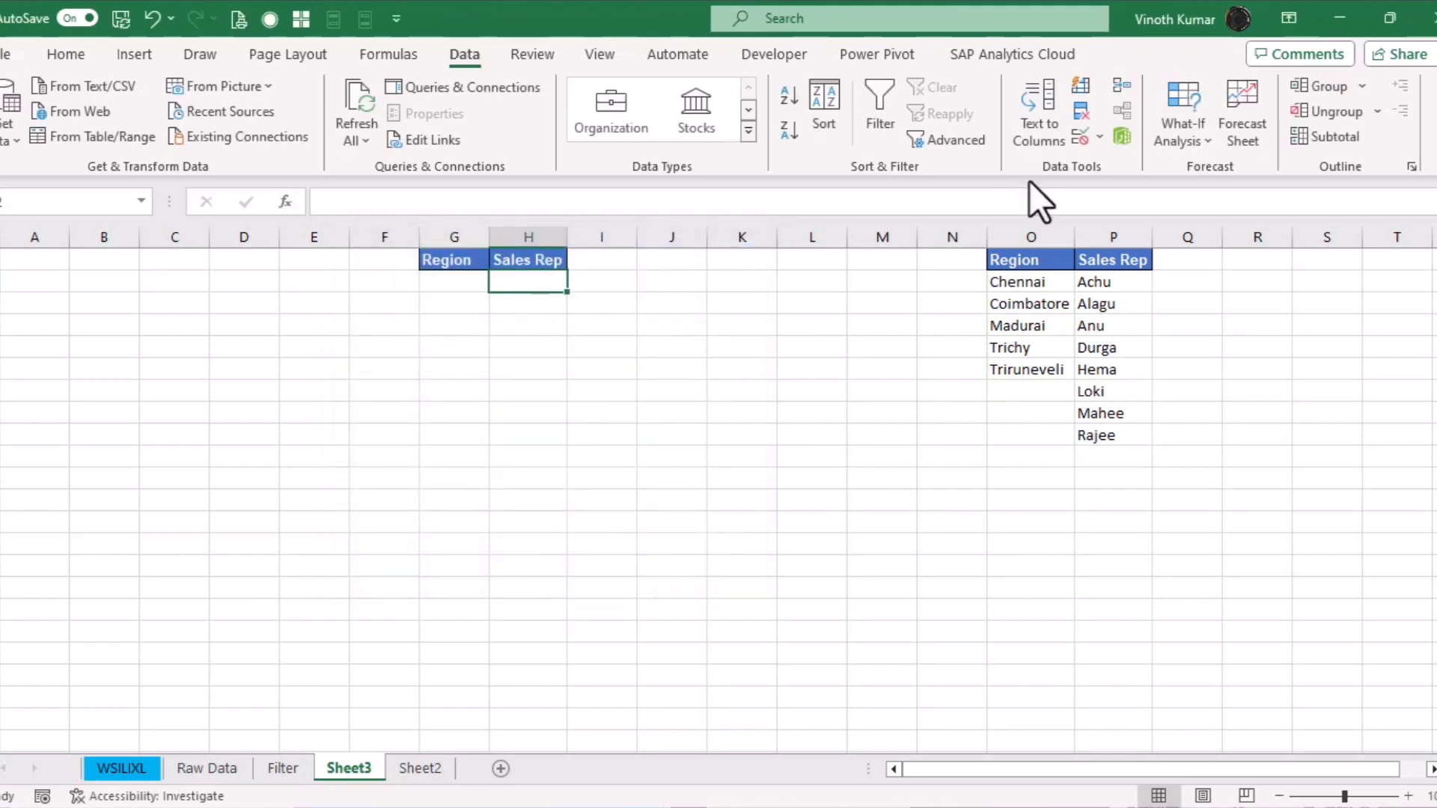
click(1078, 138)
click(495, 365)
click(406, 425)
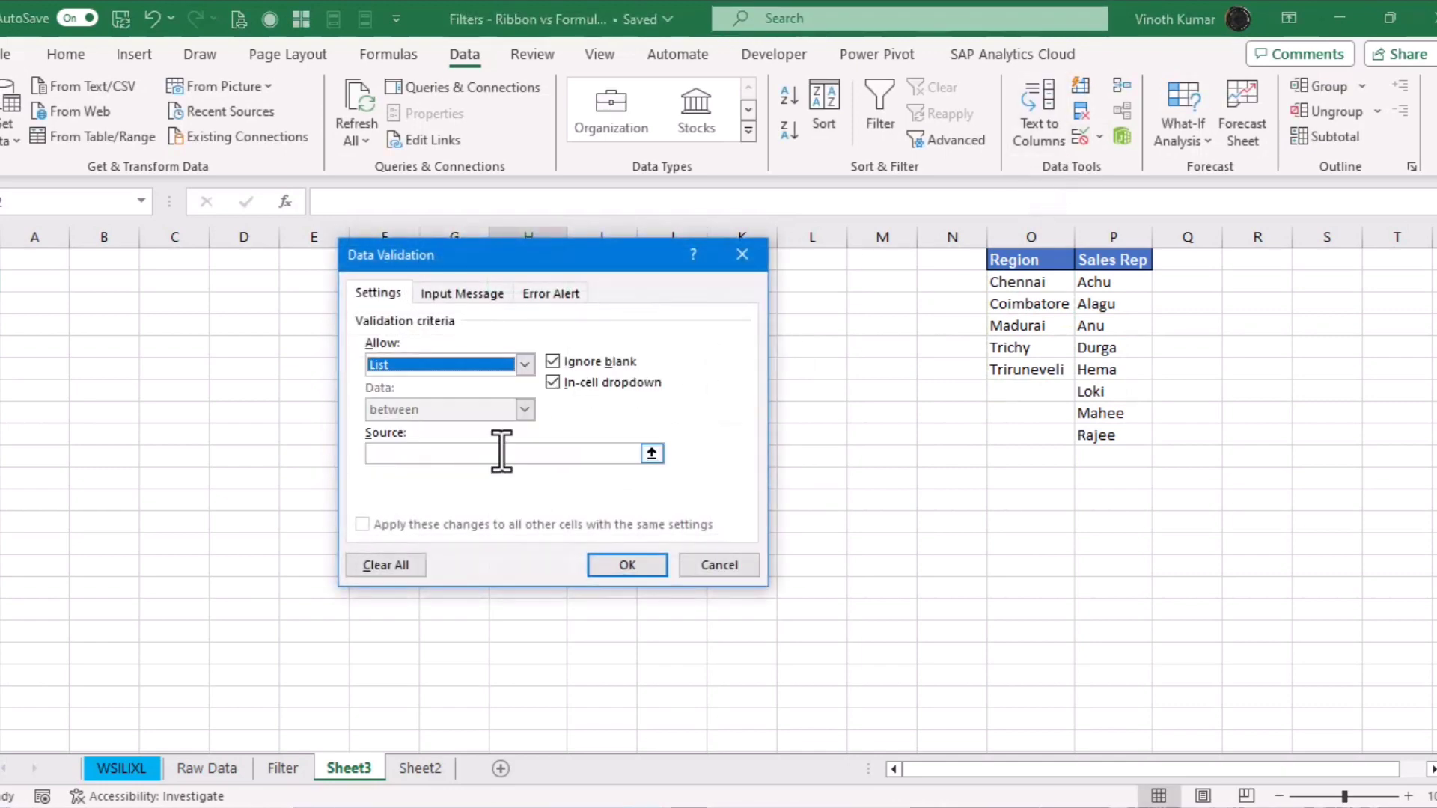
click(505, 453)
drag(1141, 283, 1138, 438)
click(636, 568)
Set the Region dropdown to Chennai and choose a sales rep in the Sales Rep dropdown
click(882, 521)
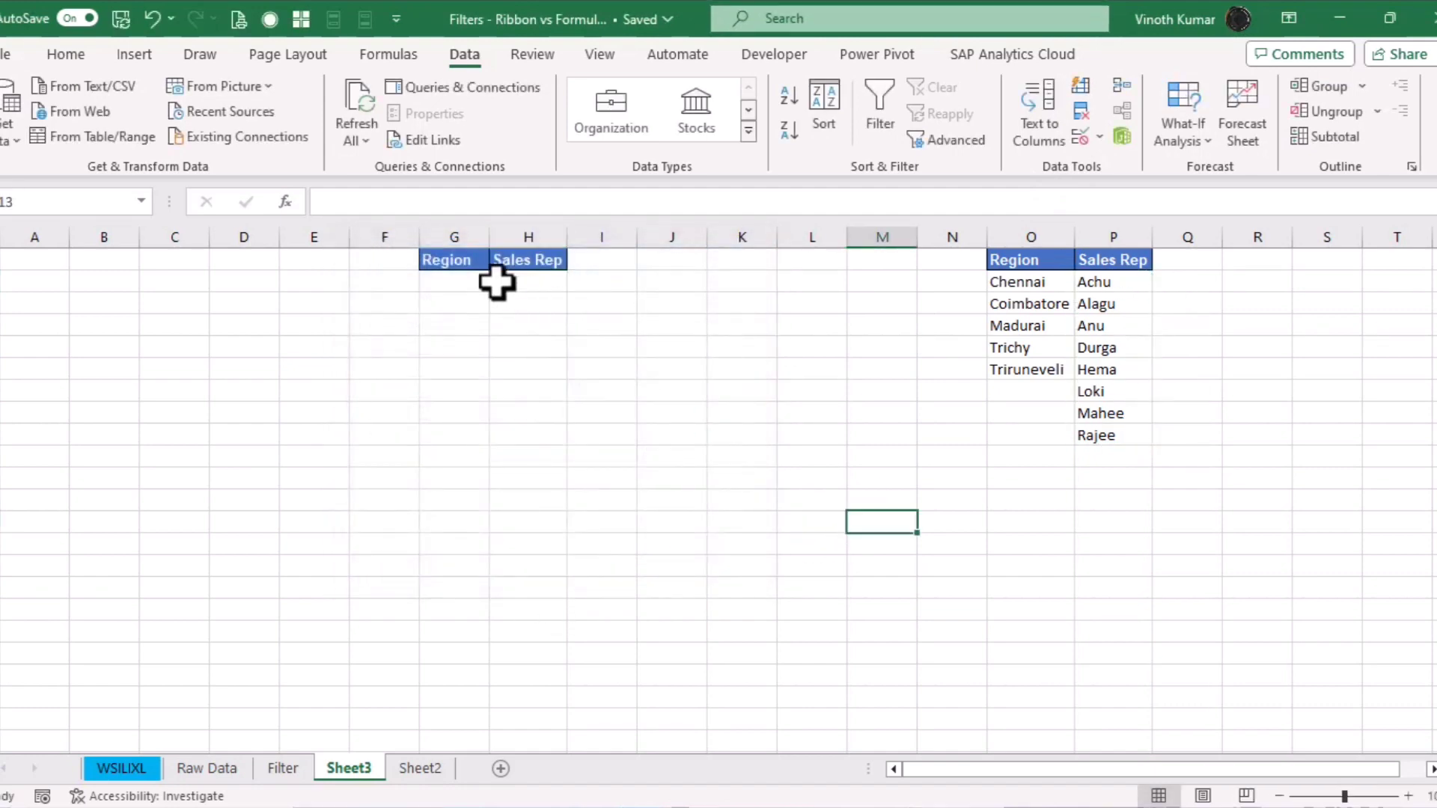
click(454, 283)
click(499, 283)
click(479, 300)
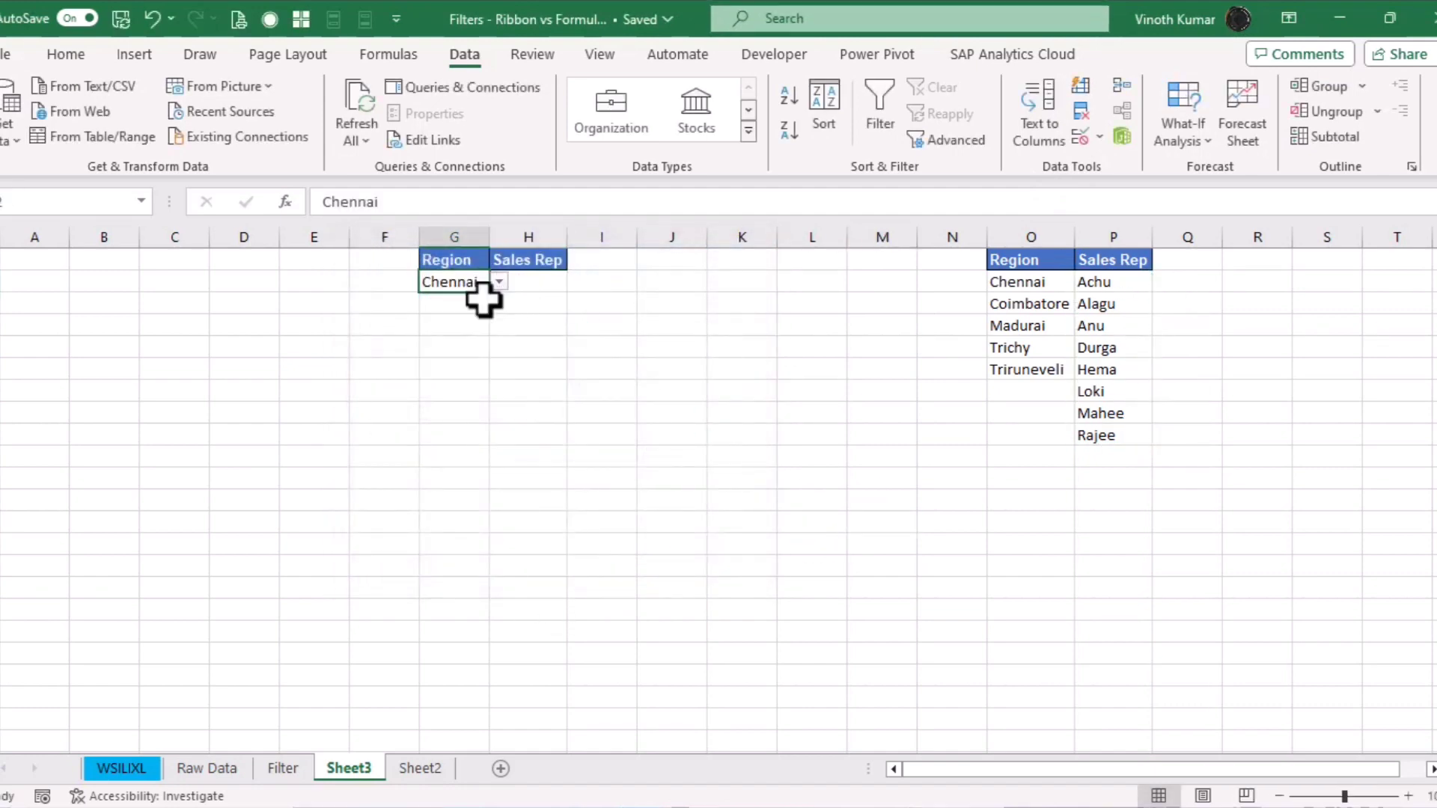
click(531, 285)
click(576, 283)
click(545, 300)
click(648, 327)
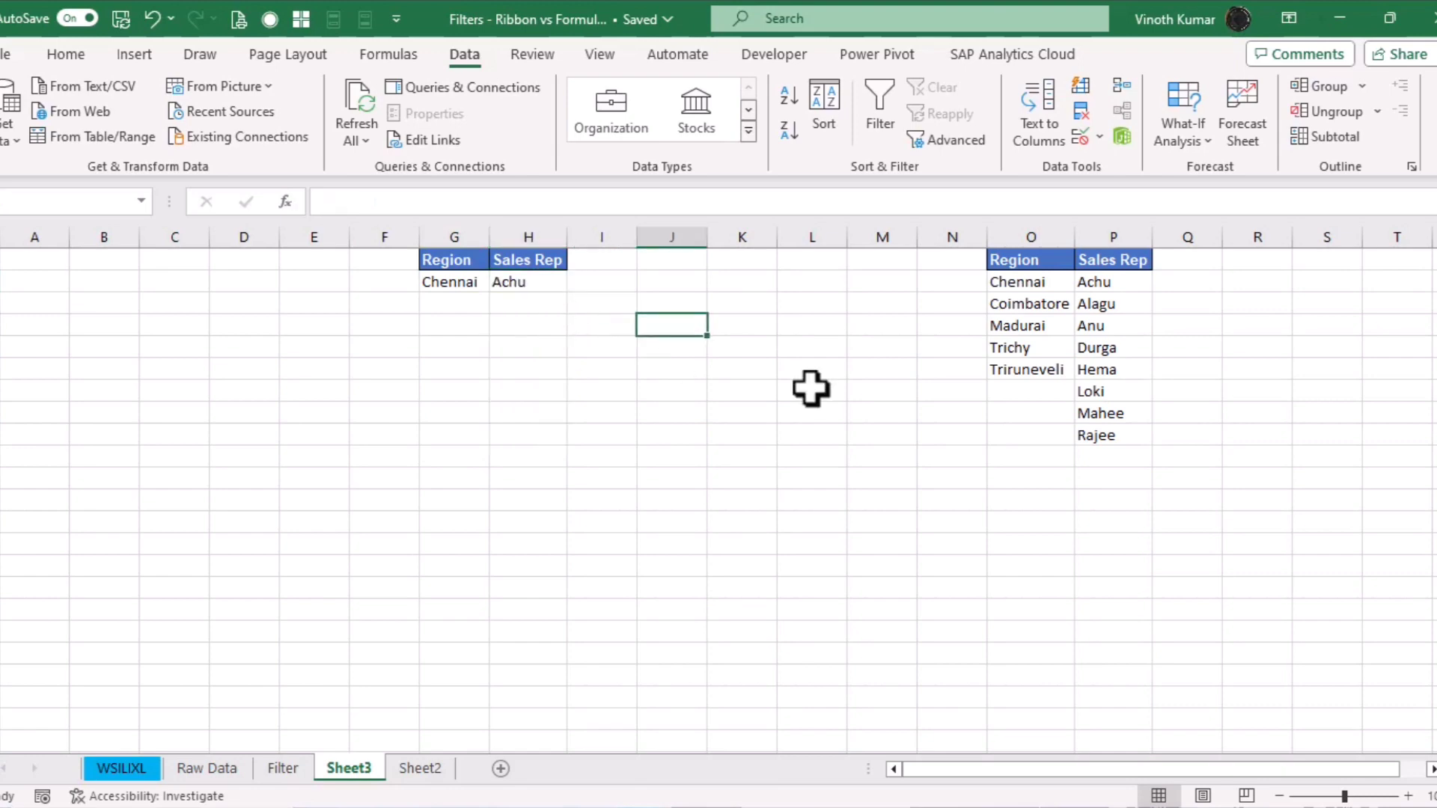
Copy the nine Raw Data table headers into row 4 of Sheet3
click(206, 768)
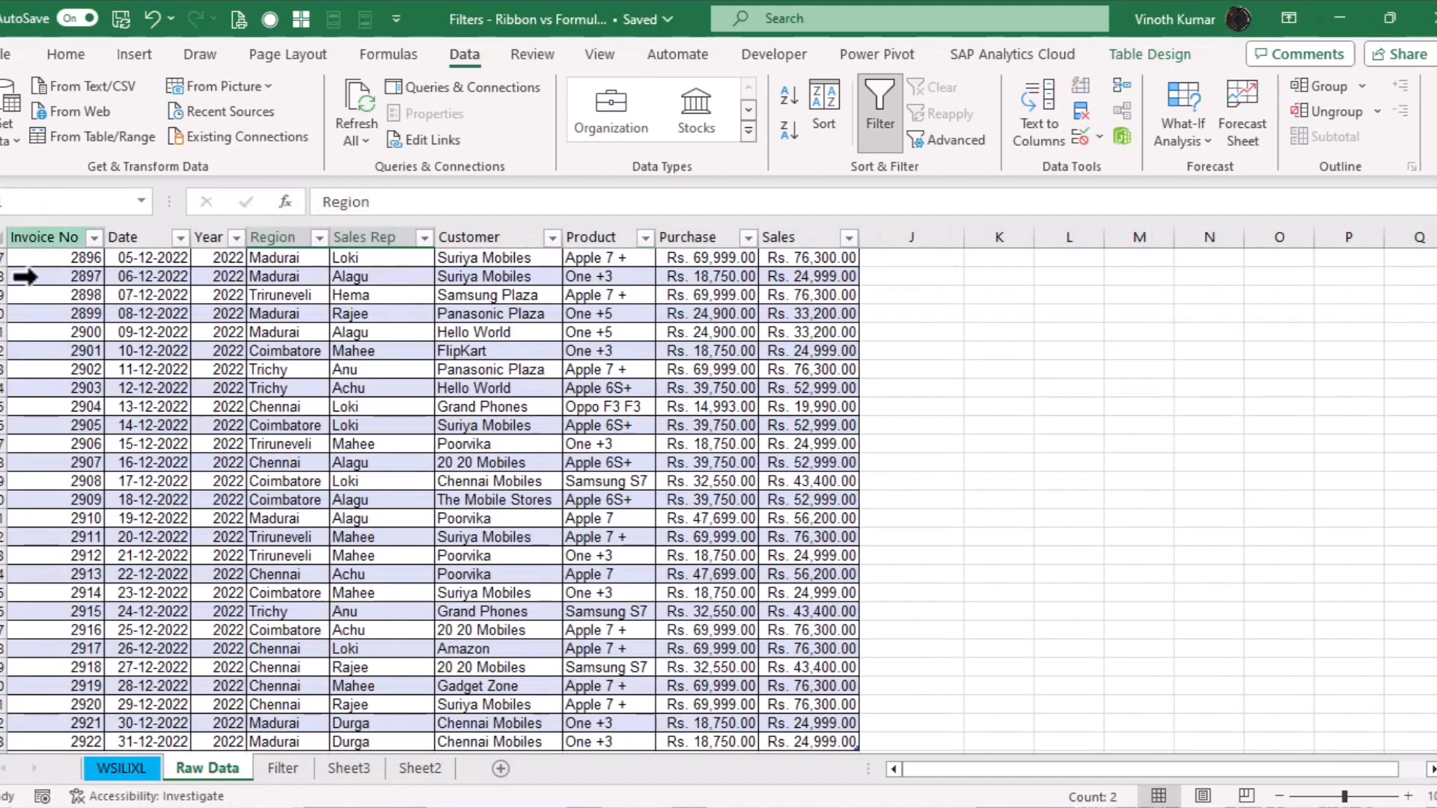
click(92, 331)
key(ctrl+Up)
key(ctrl+shift+Right)
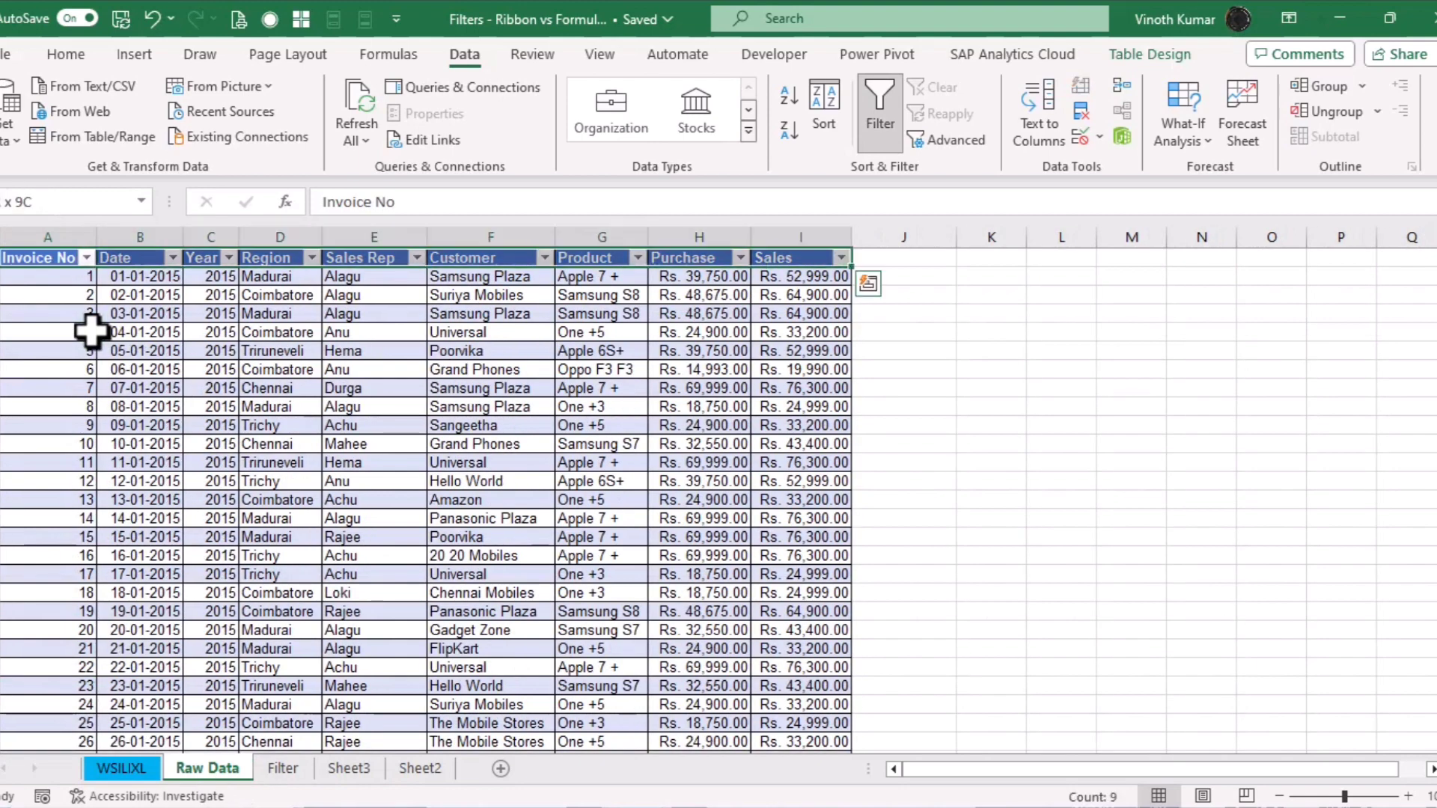
key(ctrl+c)
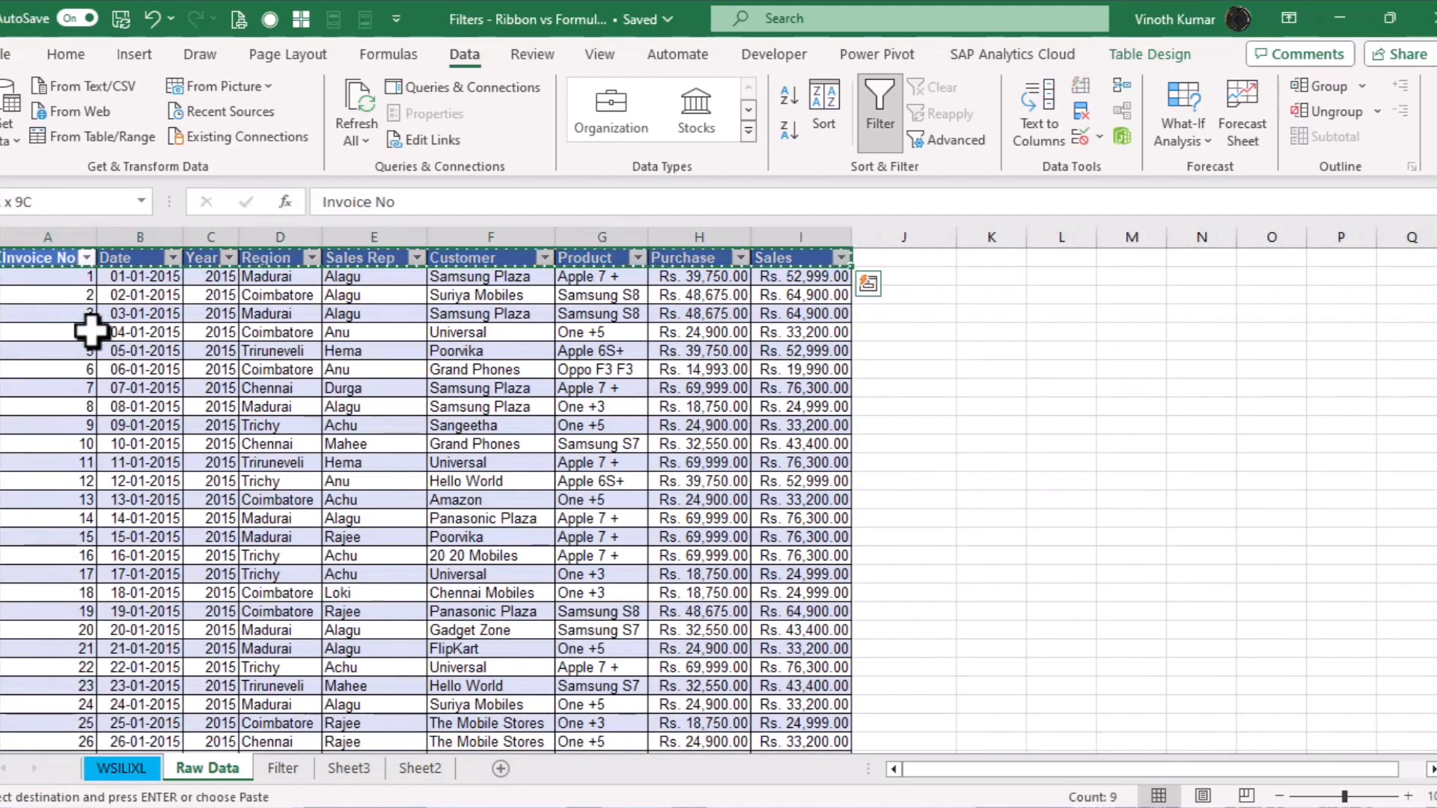
click(349, 769)
click(48, 330)
key(ctrl+v)
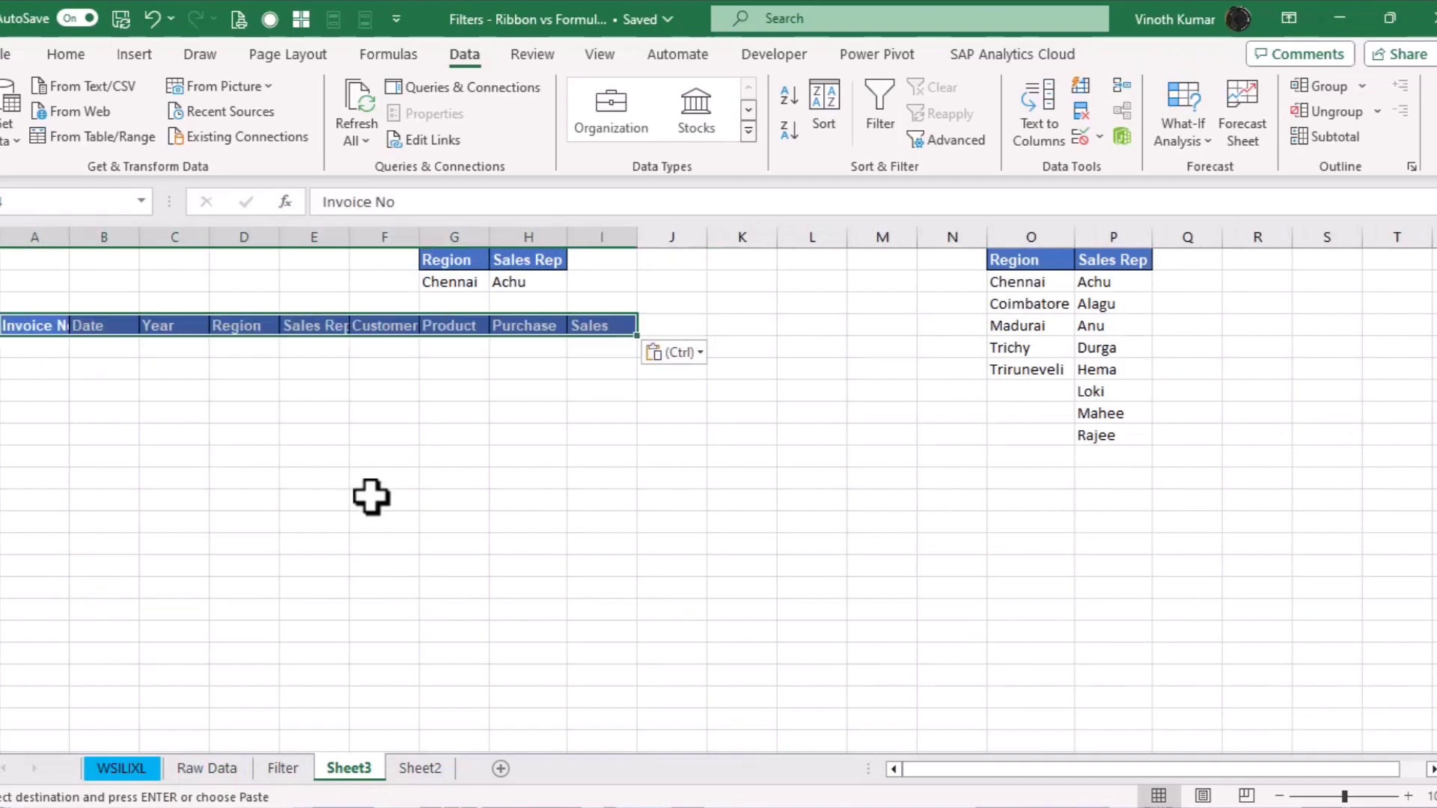
Format-paint Raw Data's banded row styling onto Sheet3's rows below the headers, and autofit column A
click(207, 769)
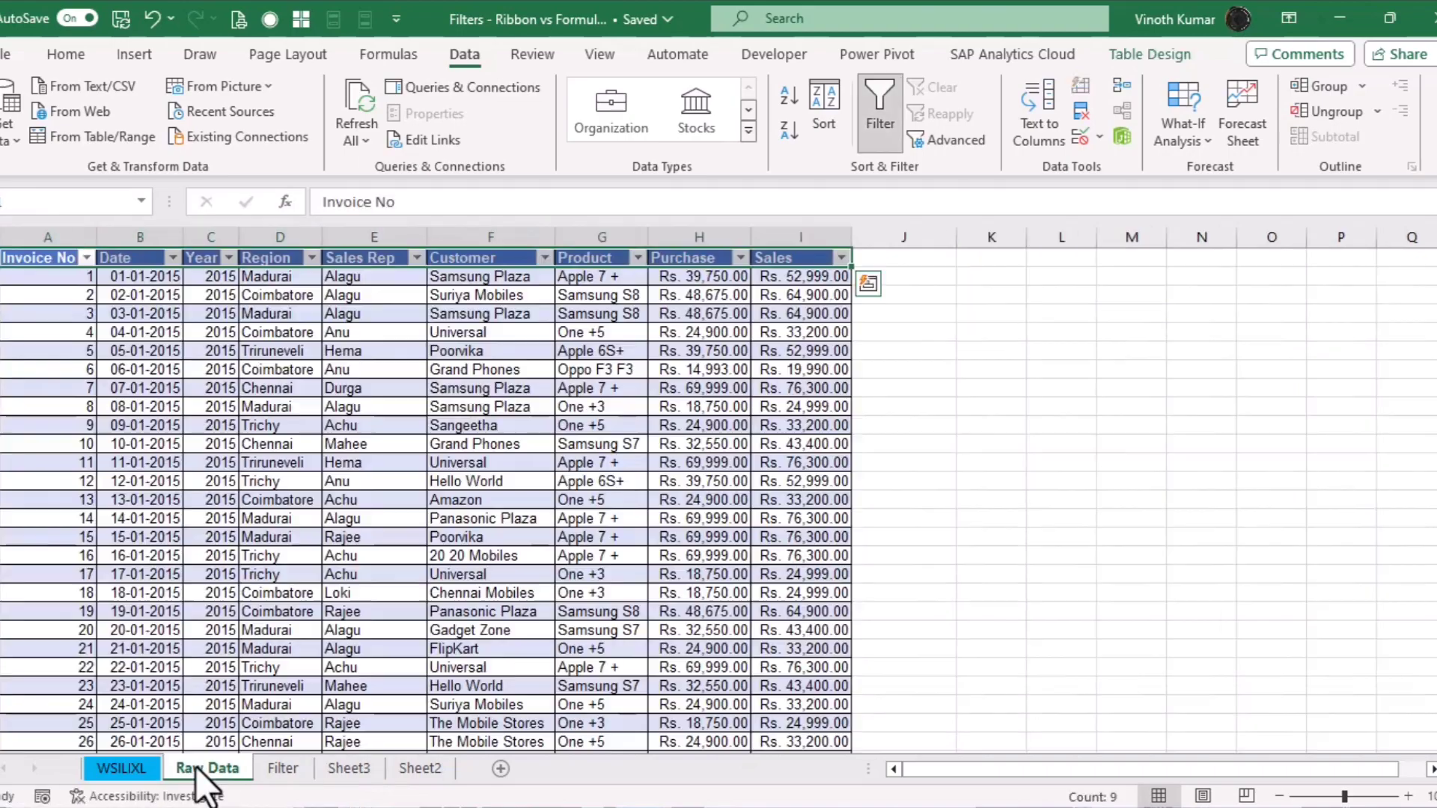
click(57, 277)
scroll(58, 277, down, 20)
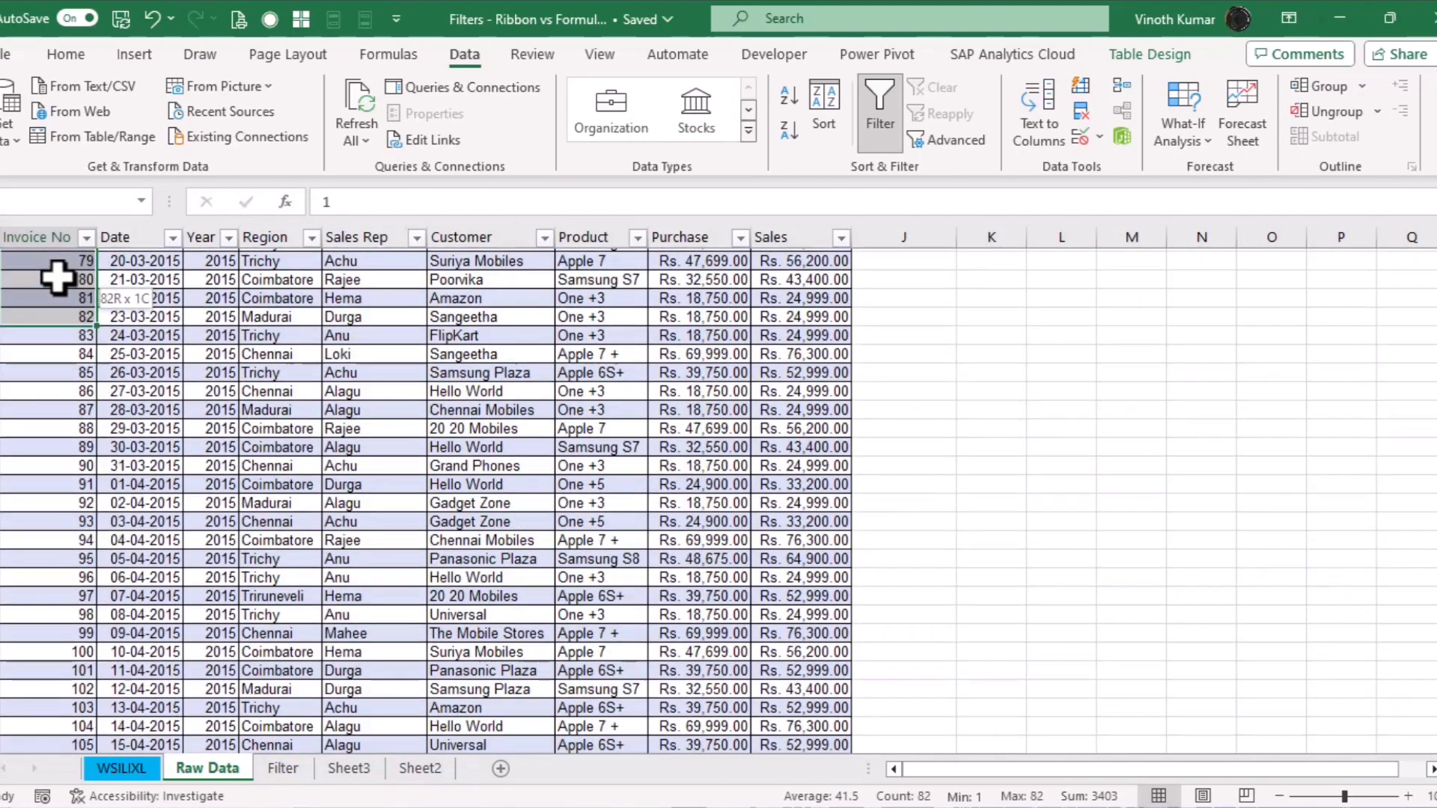
scroll(58, 277, down, 20)
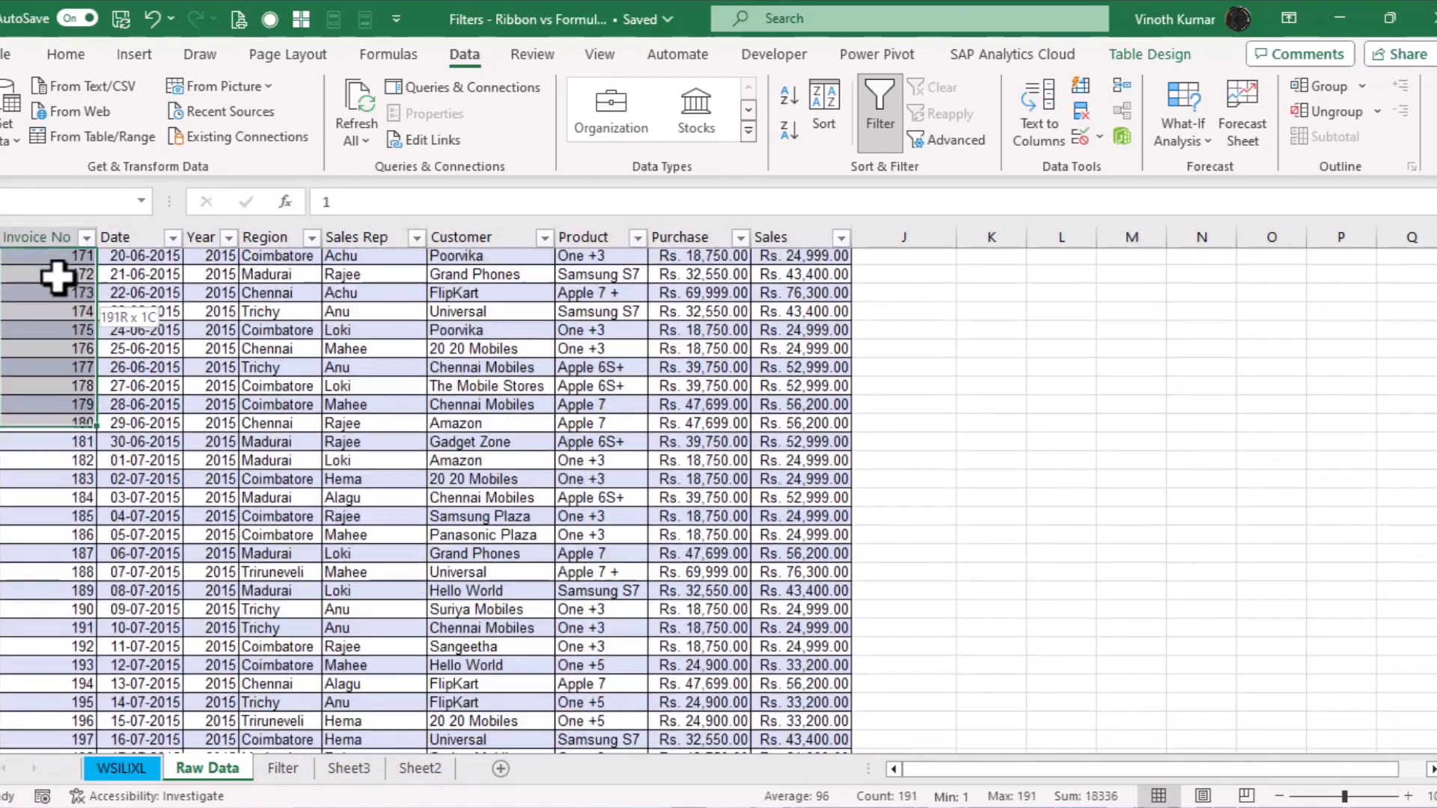
scroll(58, 277, up, 3)
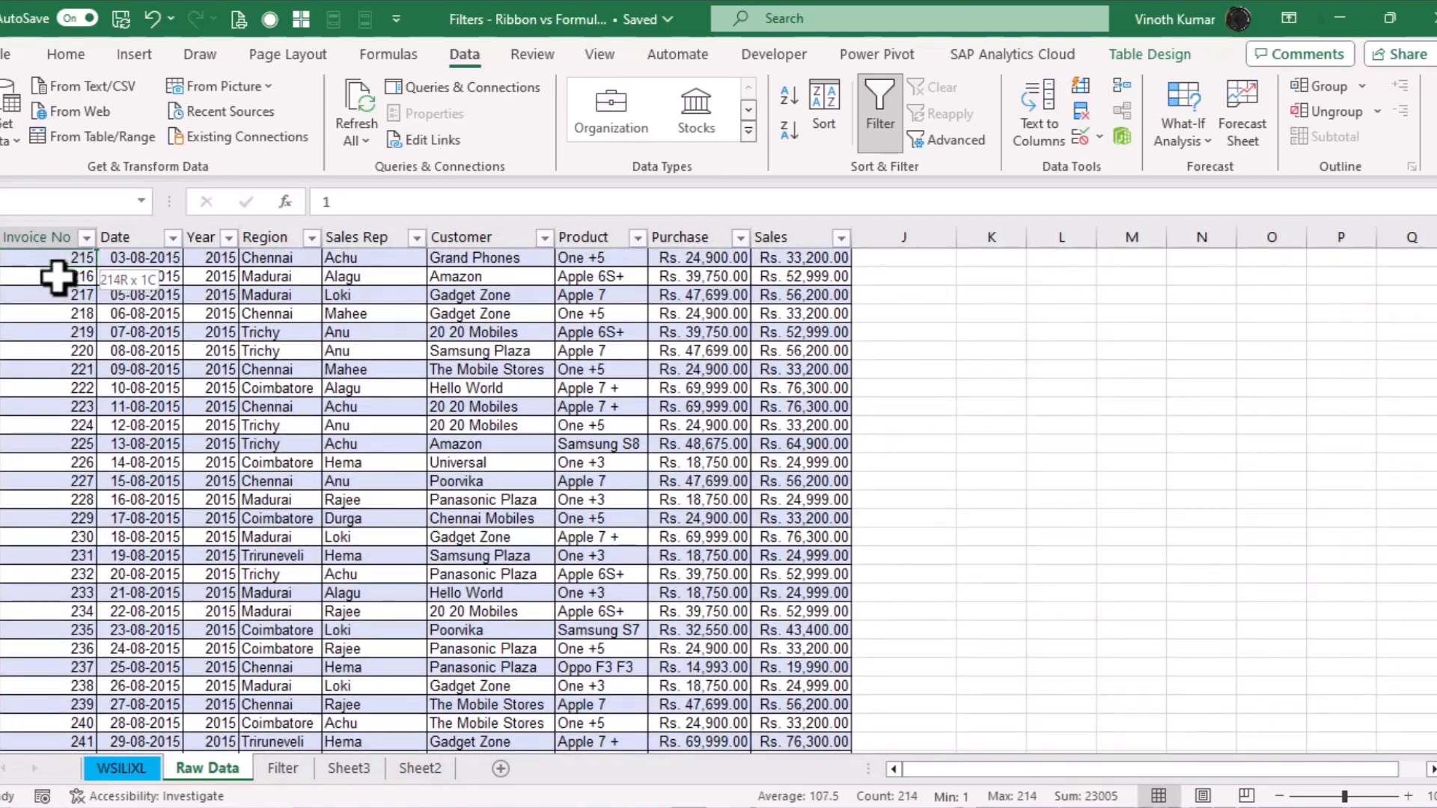
scroll(58, 277, up, 2)
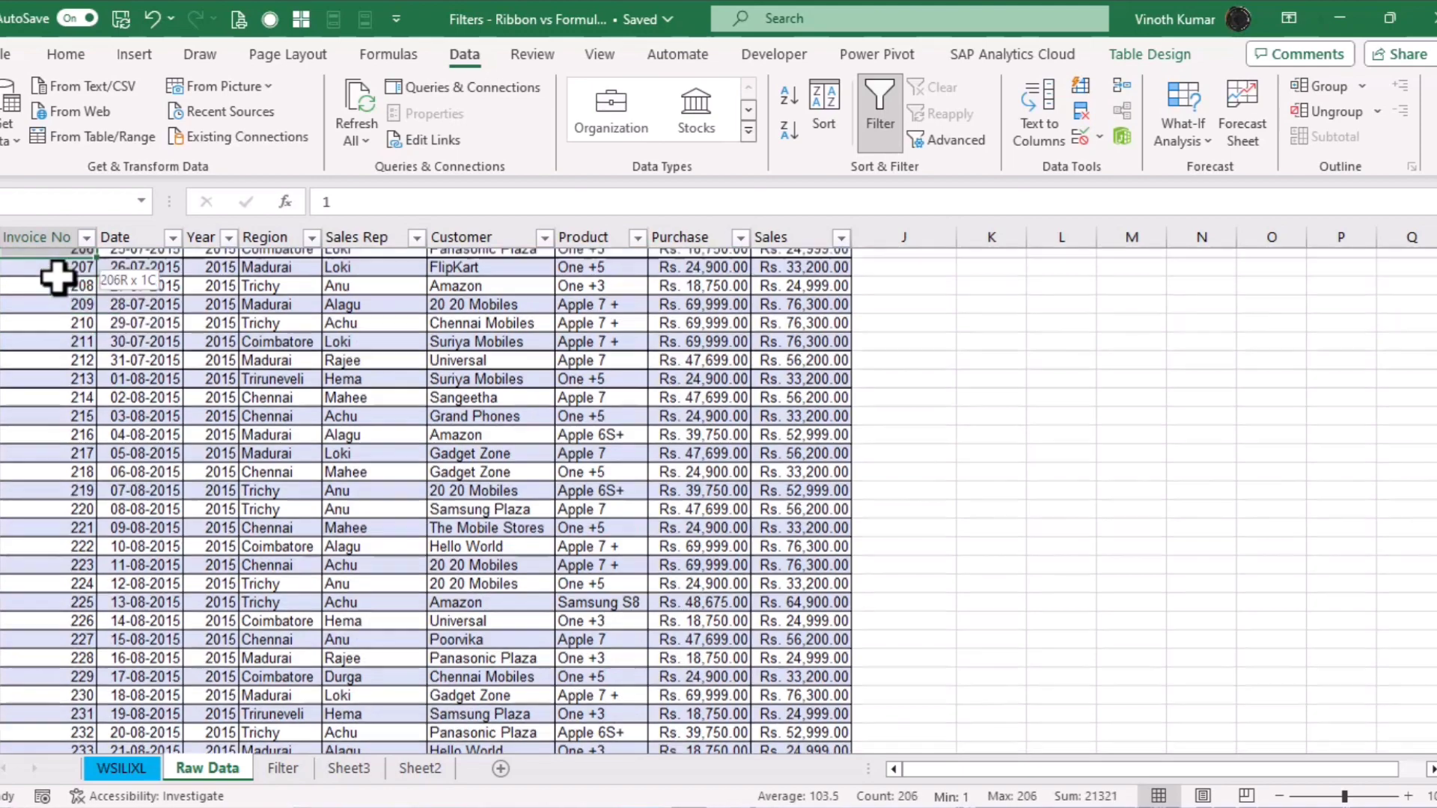
key(shift+Up)
key(shift+Up)
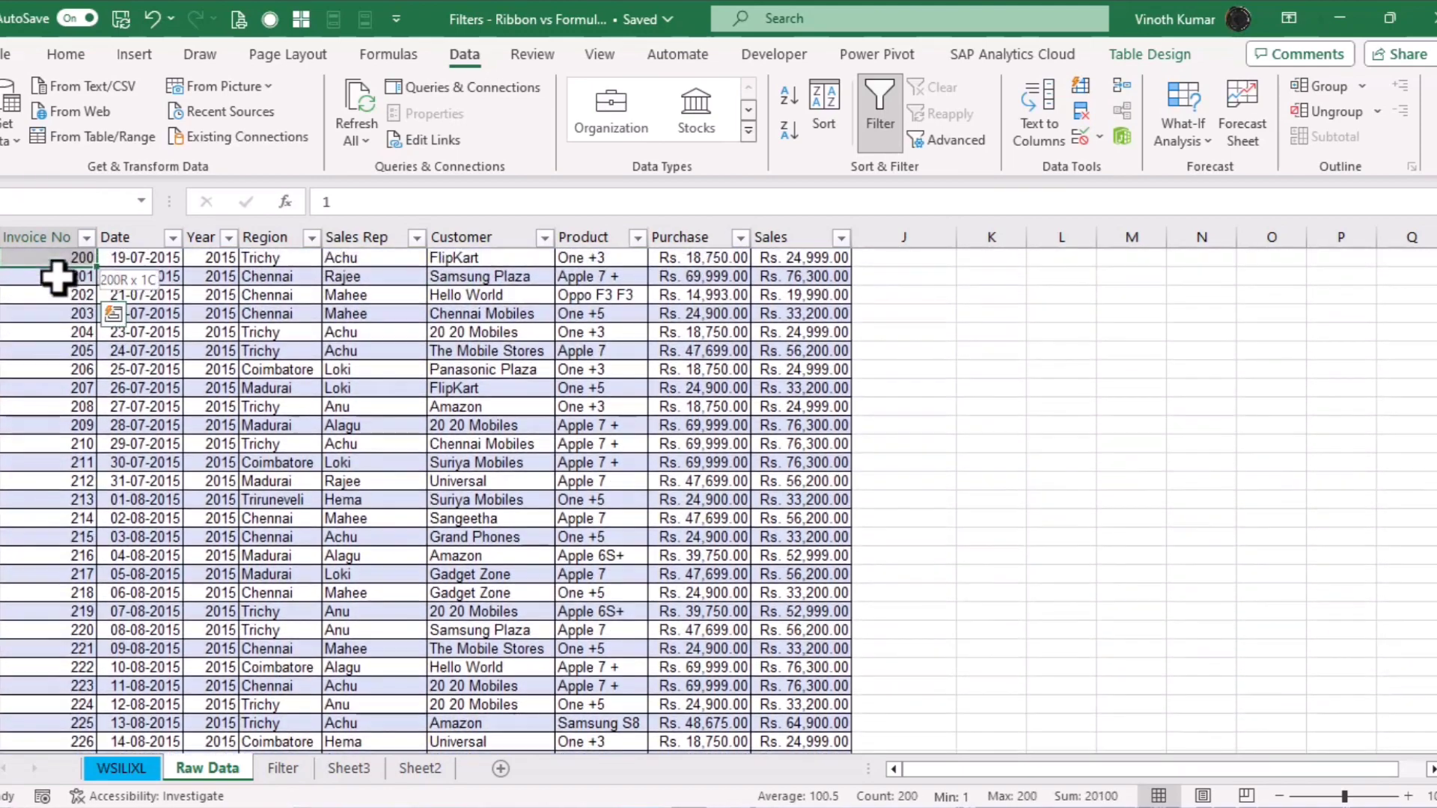
key(ctrl+shift+Right)
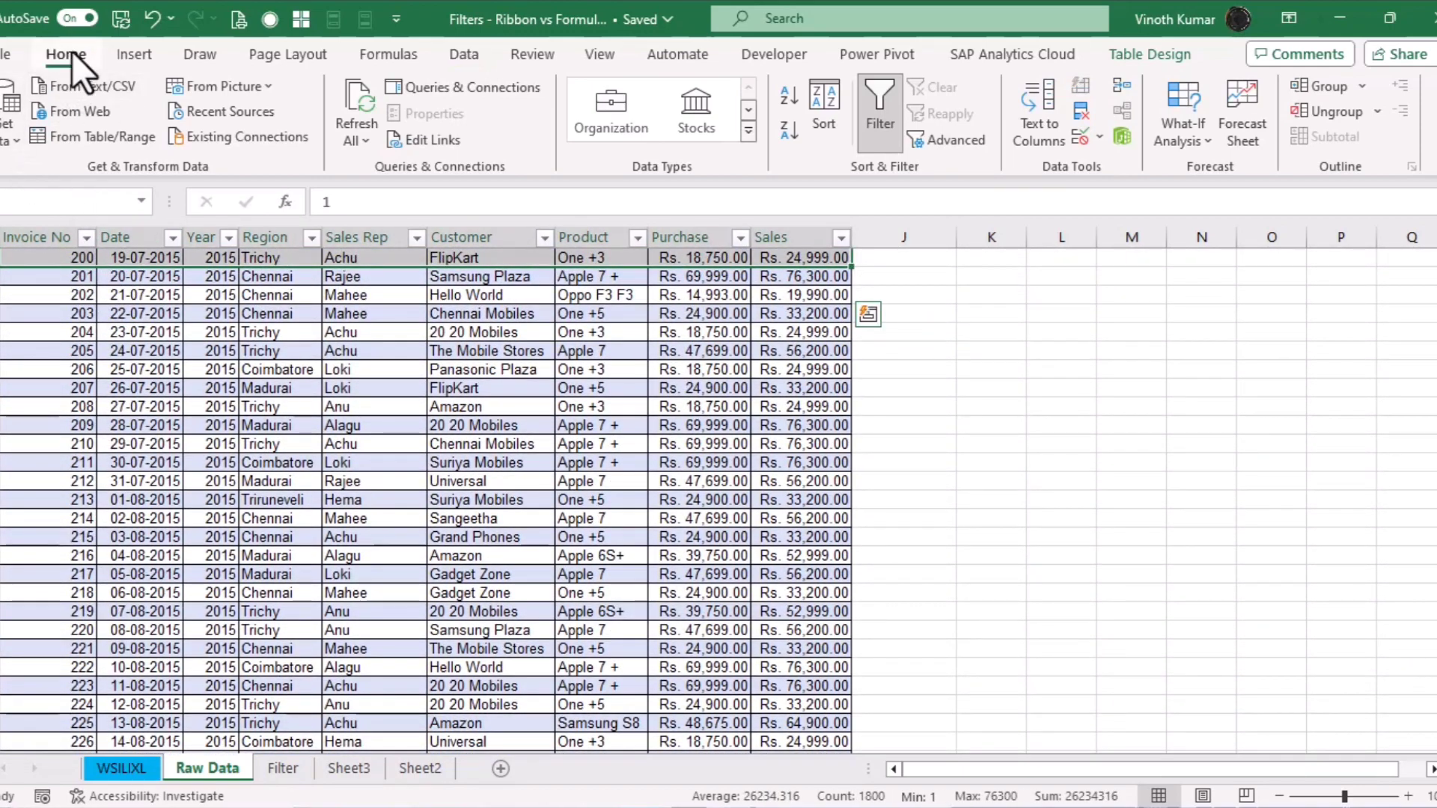
click(65, 54)
click(35, 139)
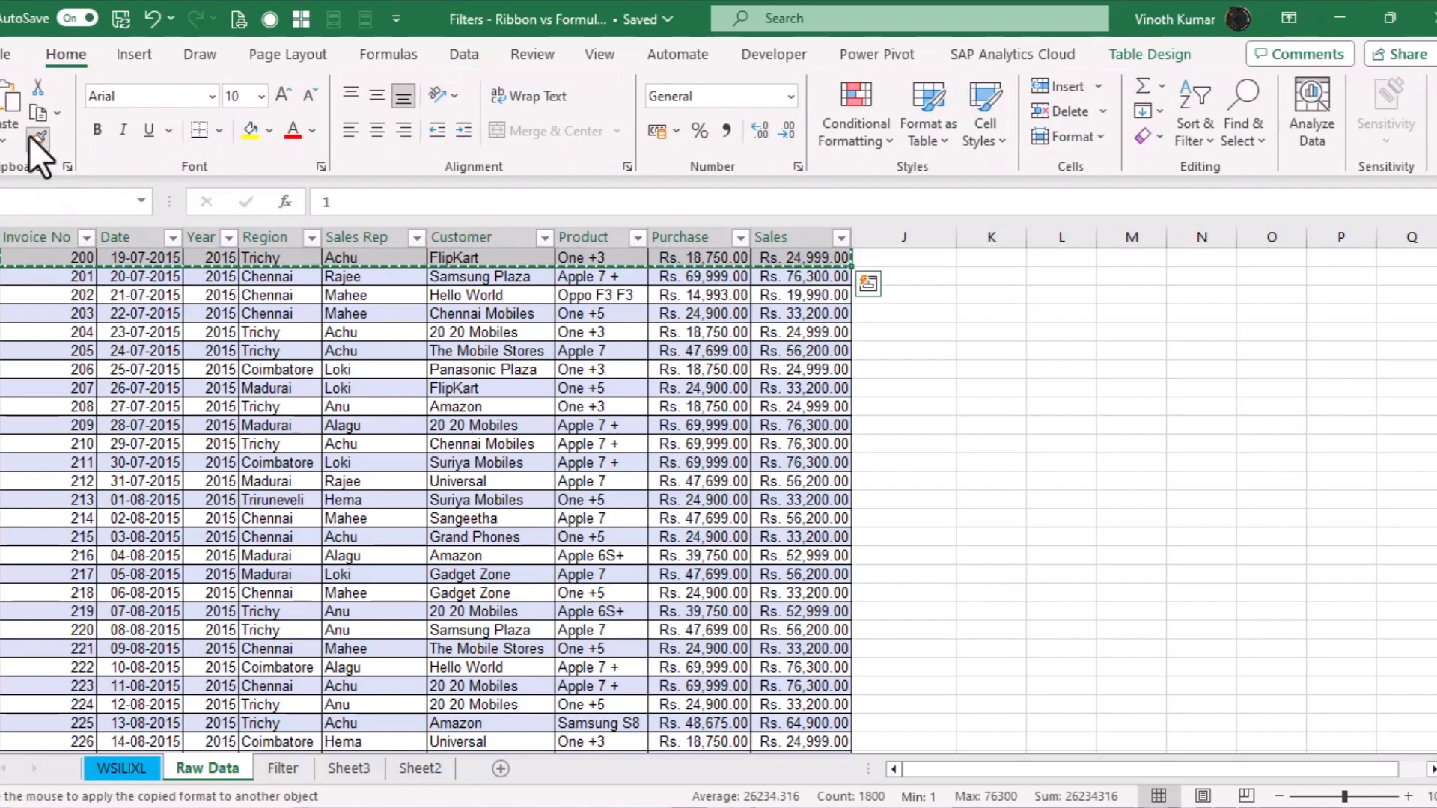
click(370, 775)
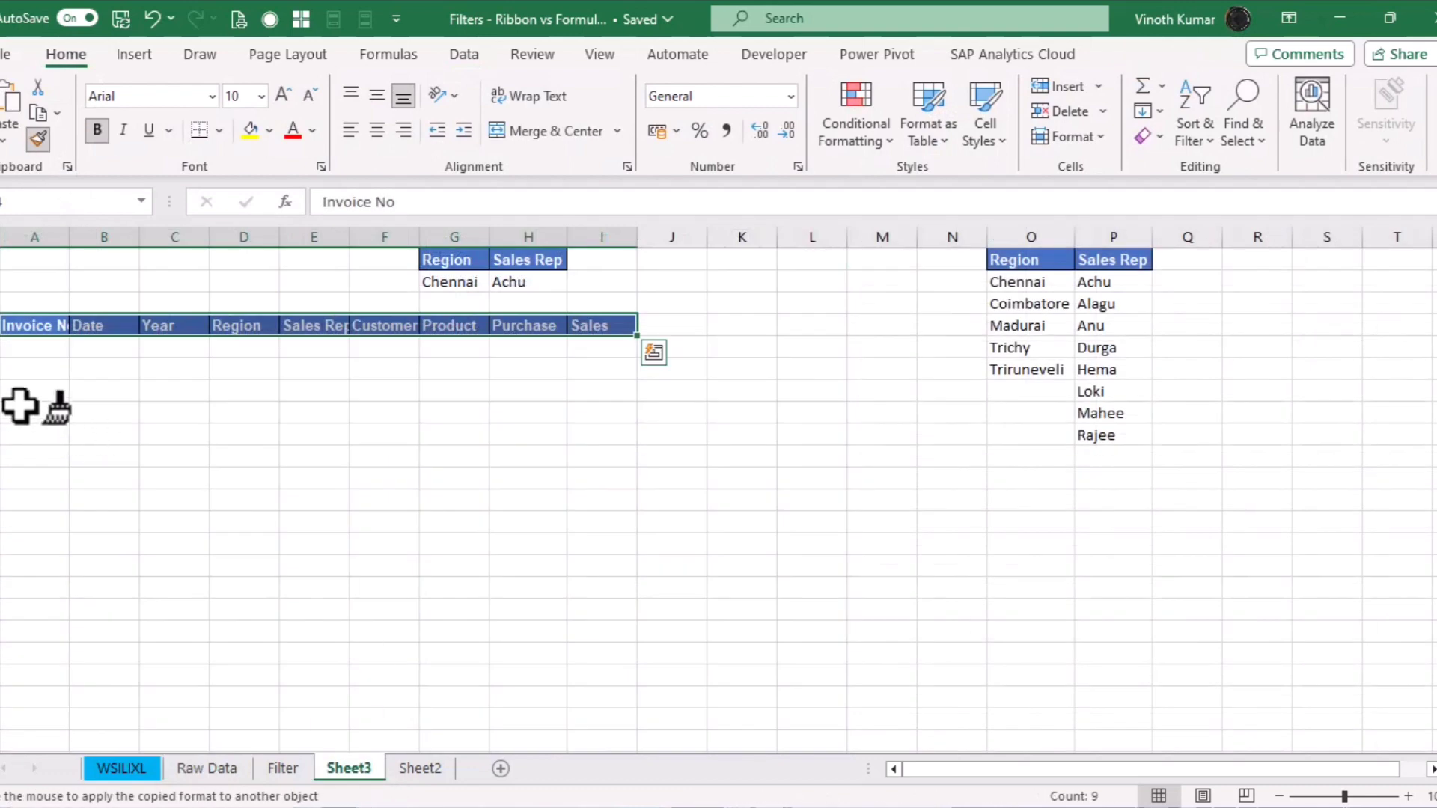
click(26, 346)
double_click(70, 235)
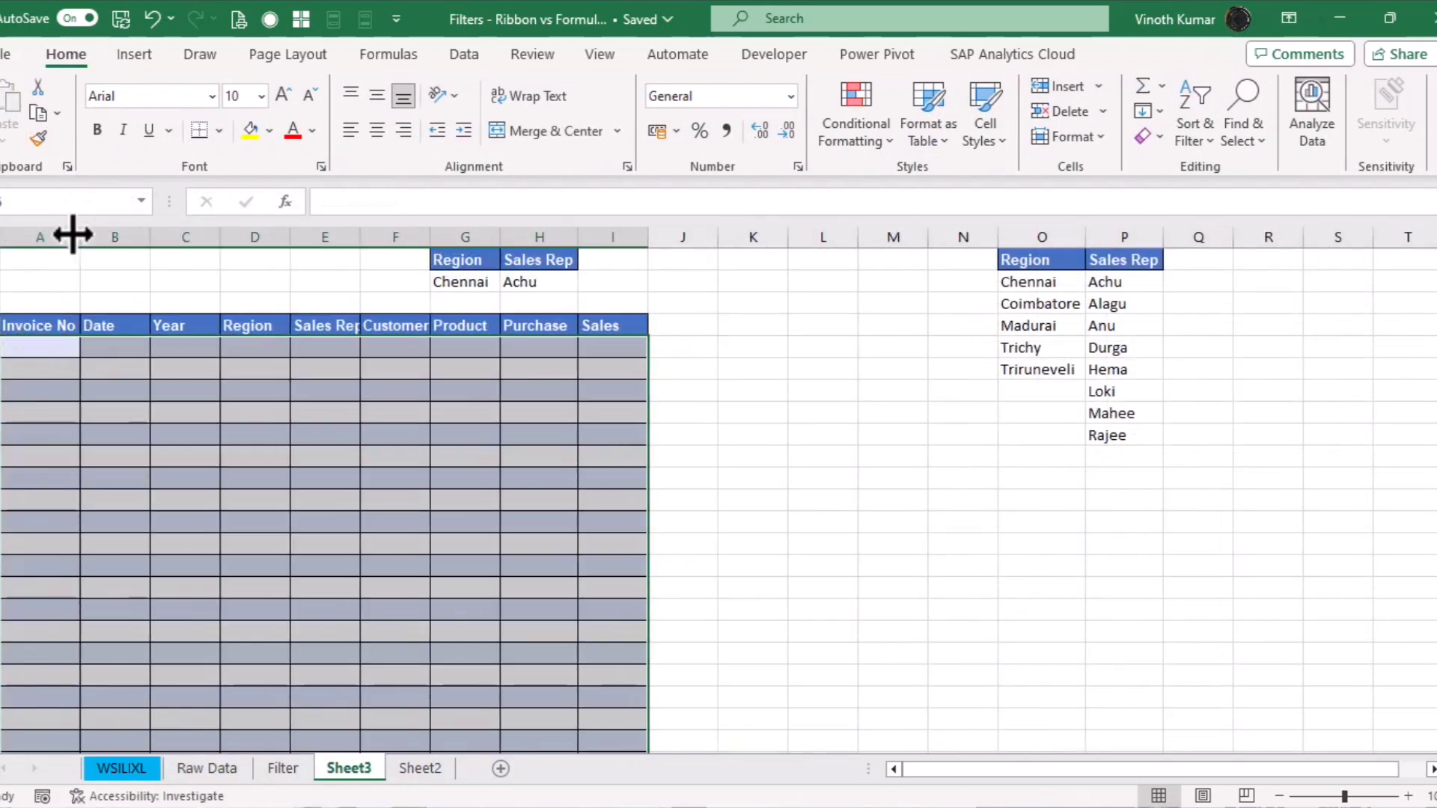
click(803, 456)
click(803, 456)
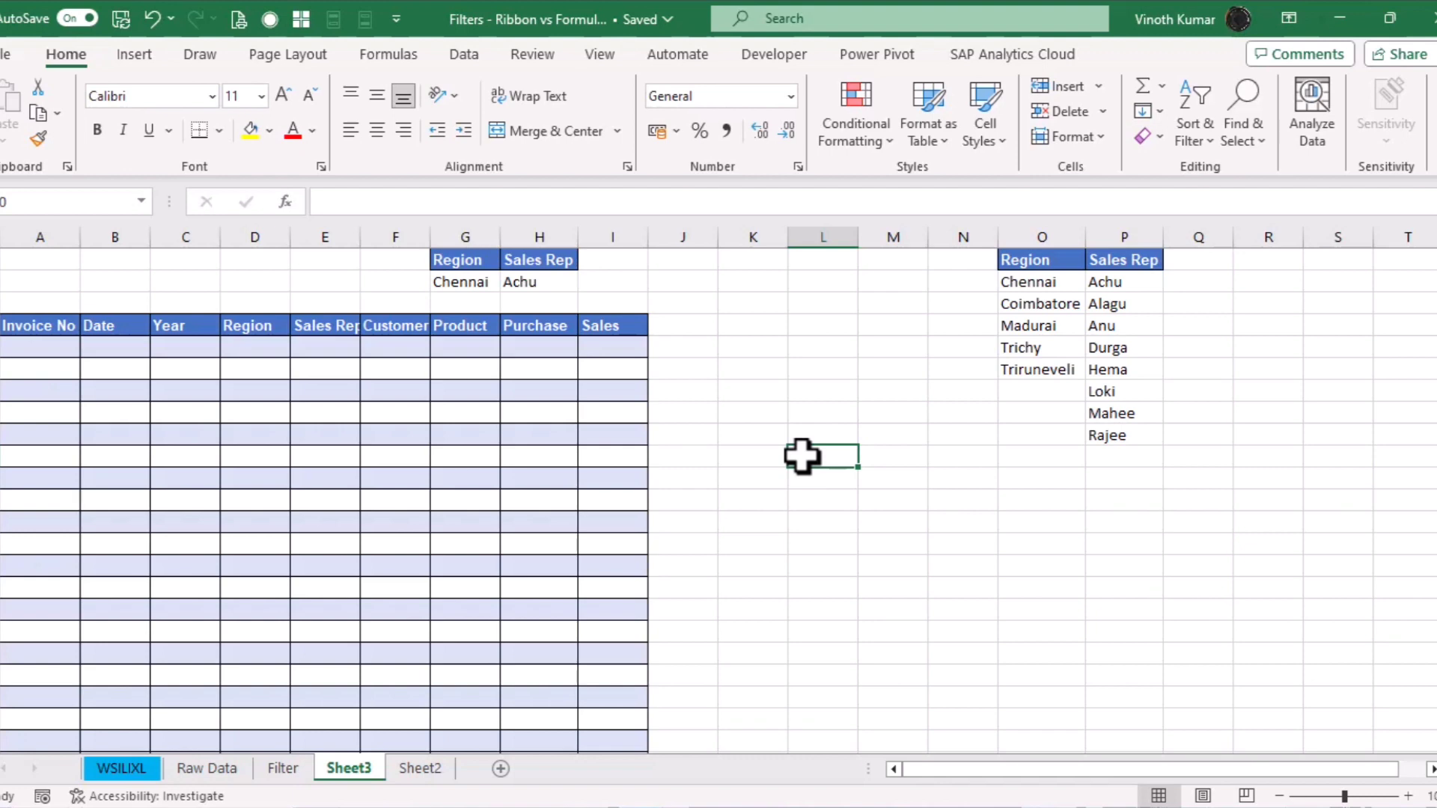
Autofit the widths of the nine invoice table columns A:I to their headings
click(26, 334)
key(ctrl+shift+Right)
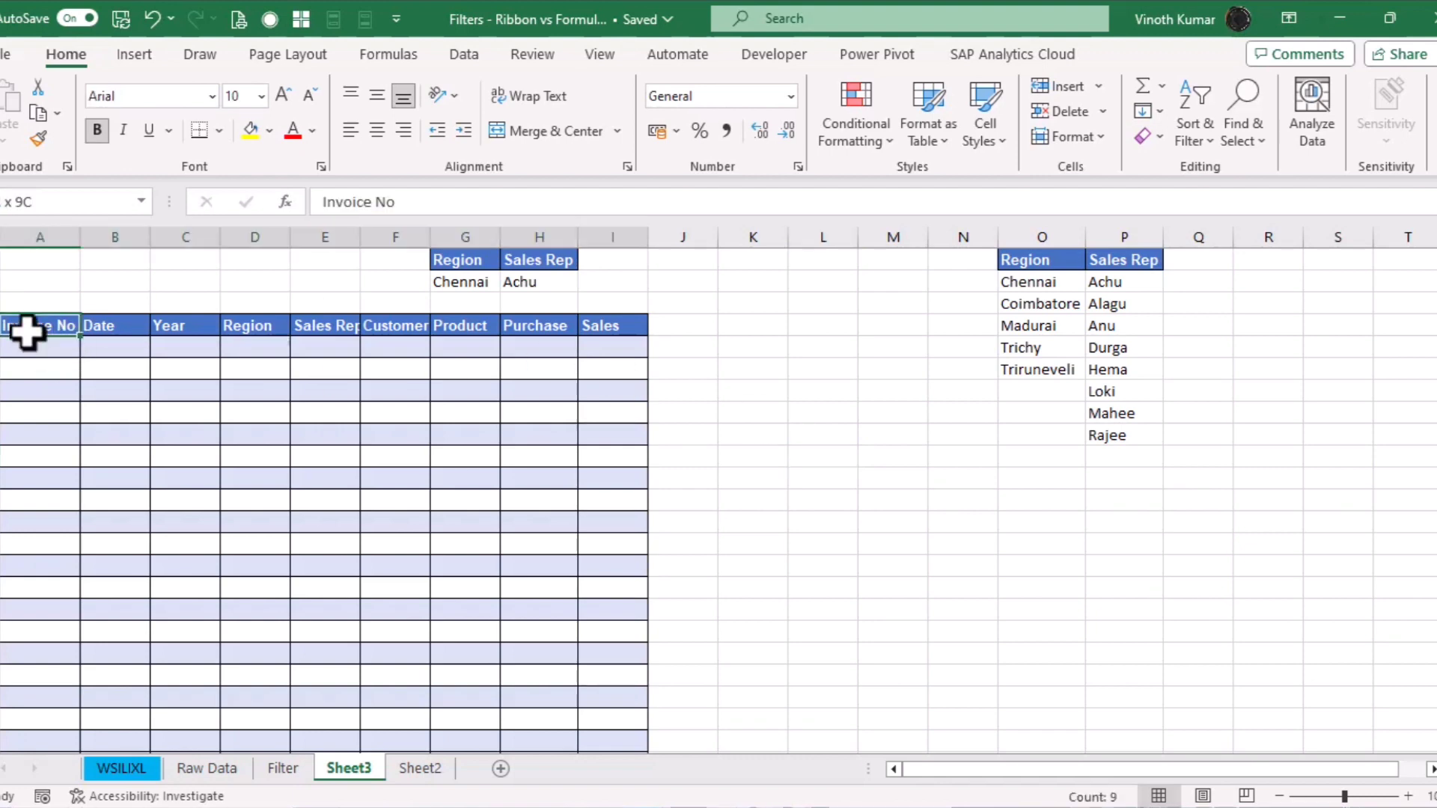
key(ctrl+shift+Down)
key(ctrl+BackSpace)
key(Up)
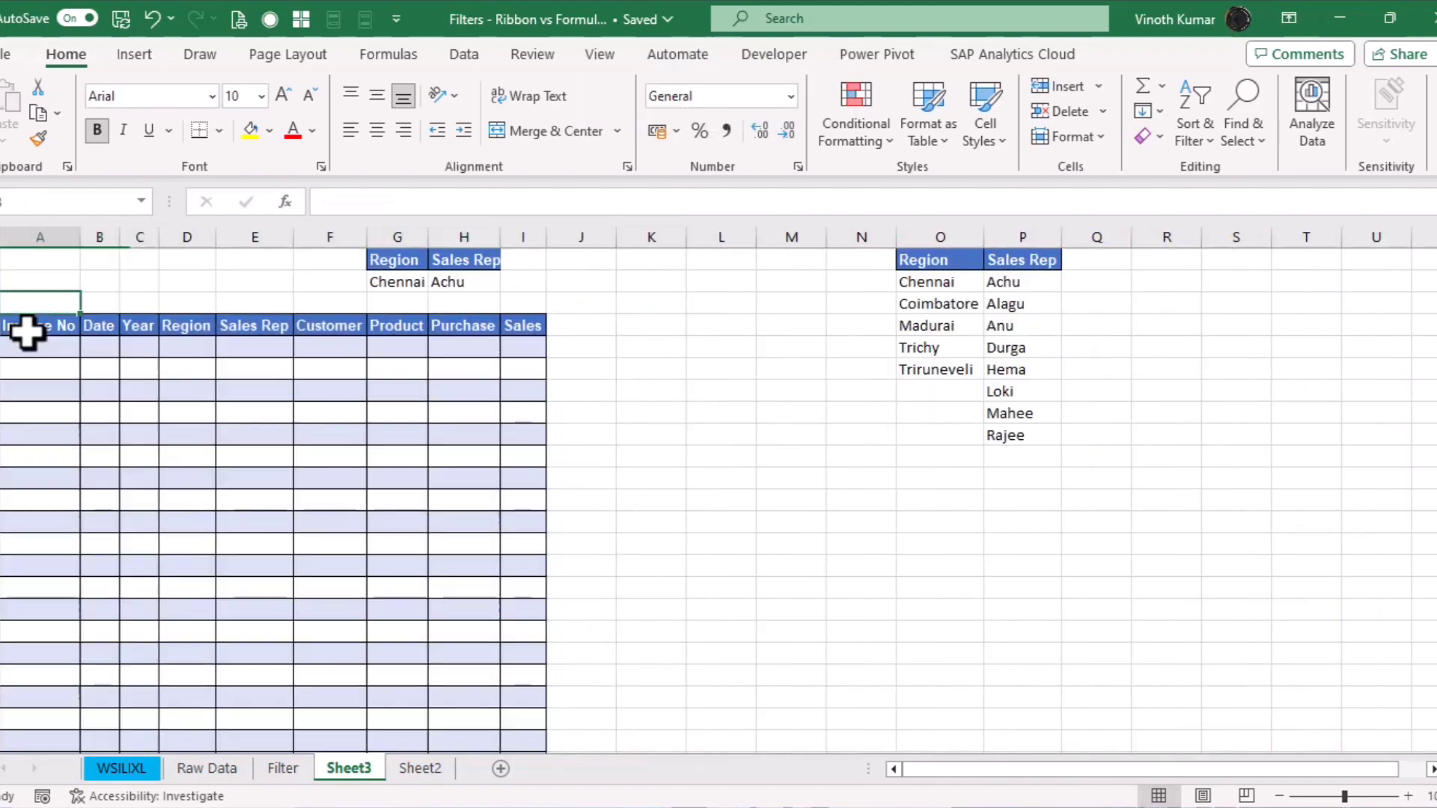
key(Down)
key(Down)
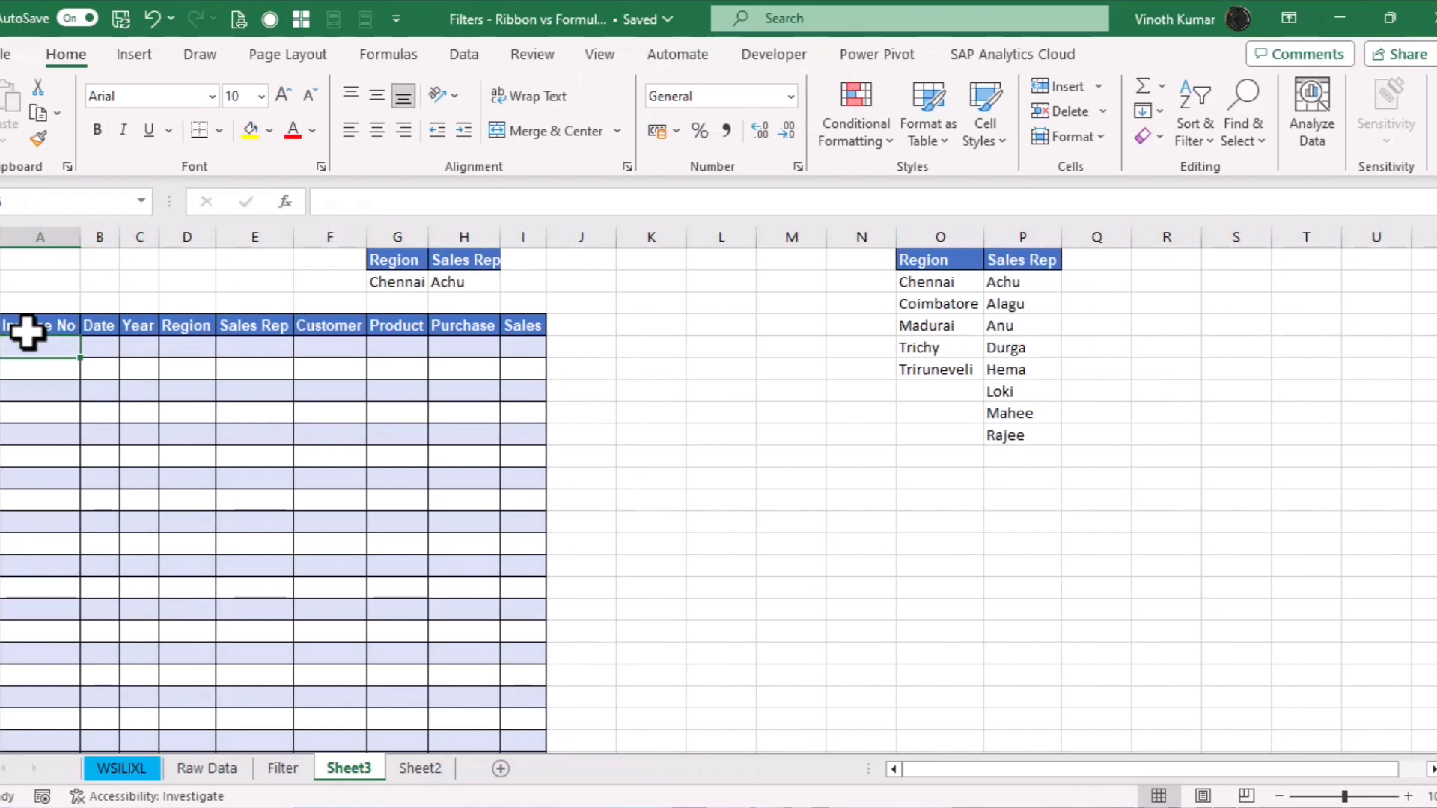
Autofit the Region and Sales Rep criteria columns G:H with Home > Format > AutoFit Column Width
key(Up)
key(Right)
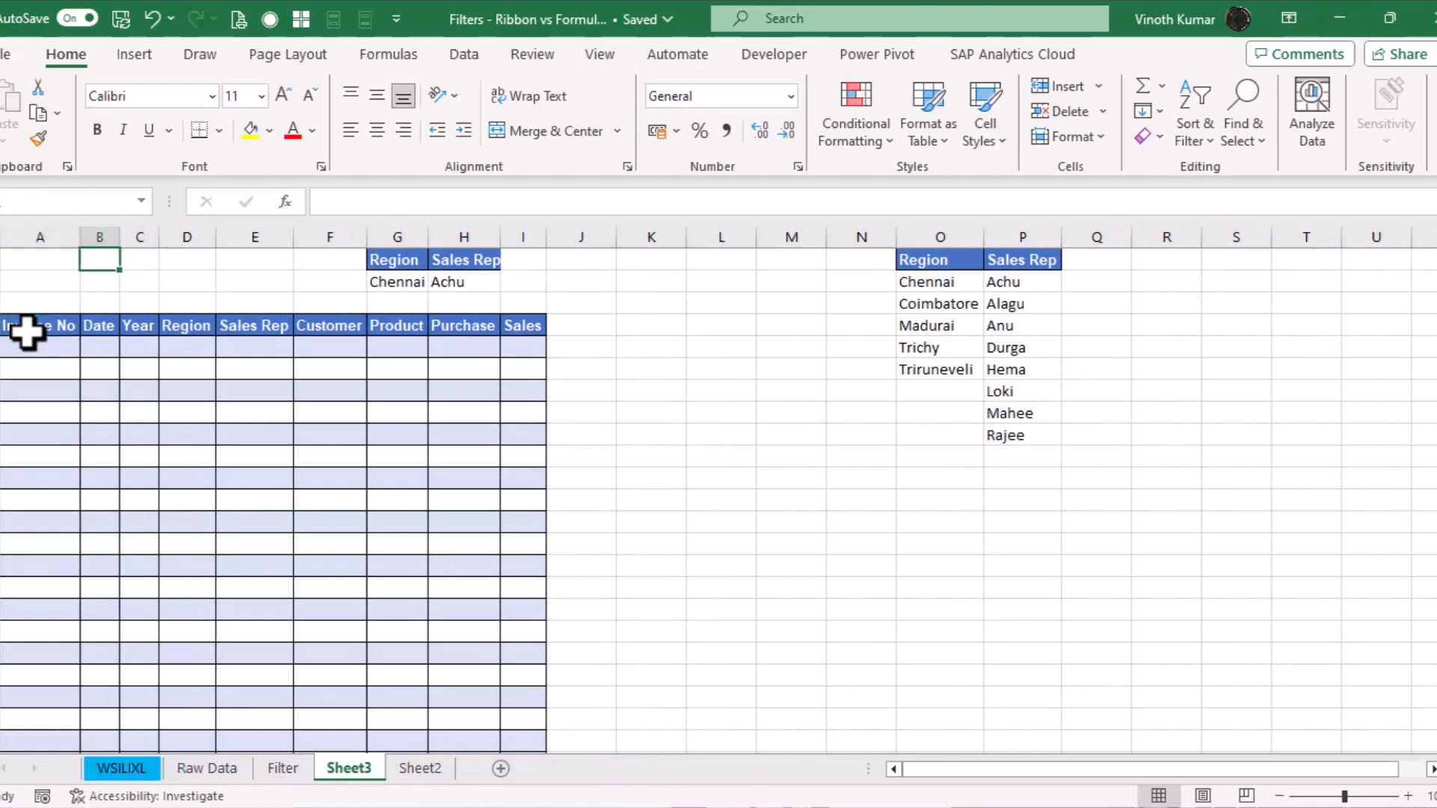
key(ctrl+Right)
key(ctrl+shift+Right)
key(ctrl+shift+Down)
key(alt+h)
key(o)
key(i)
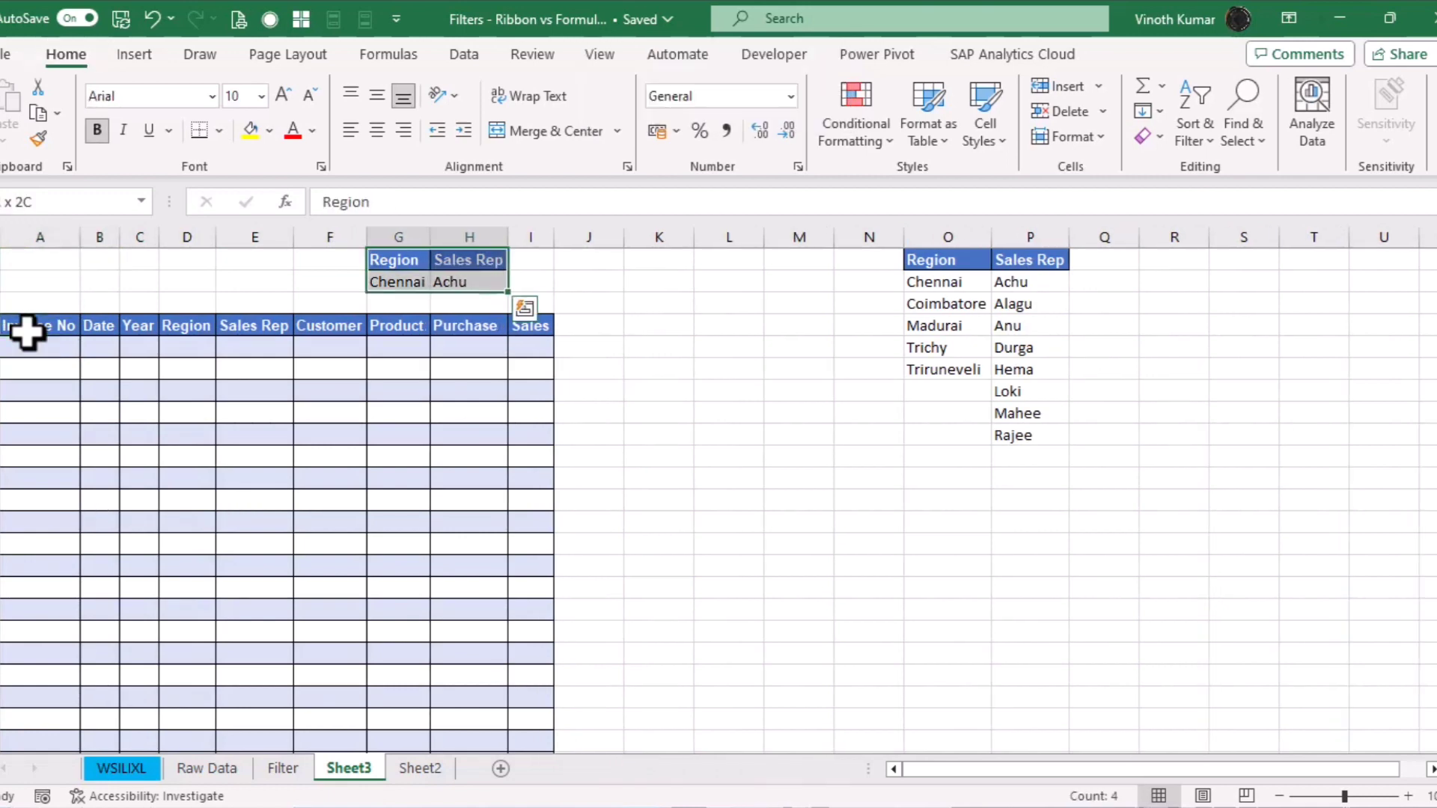
key(Down)
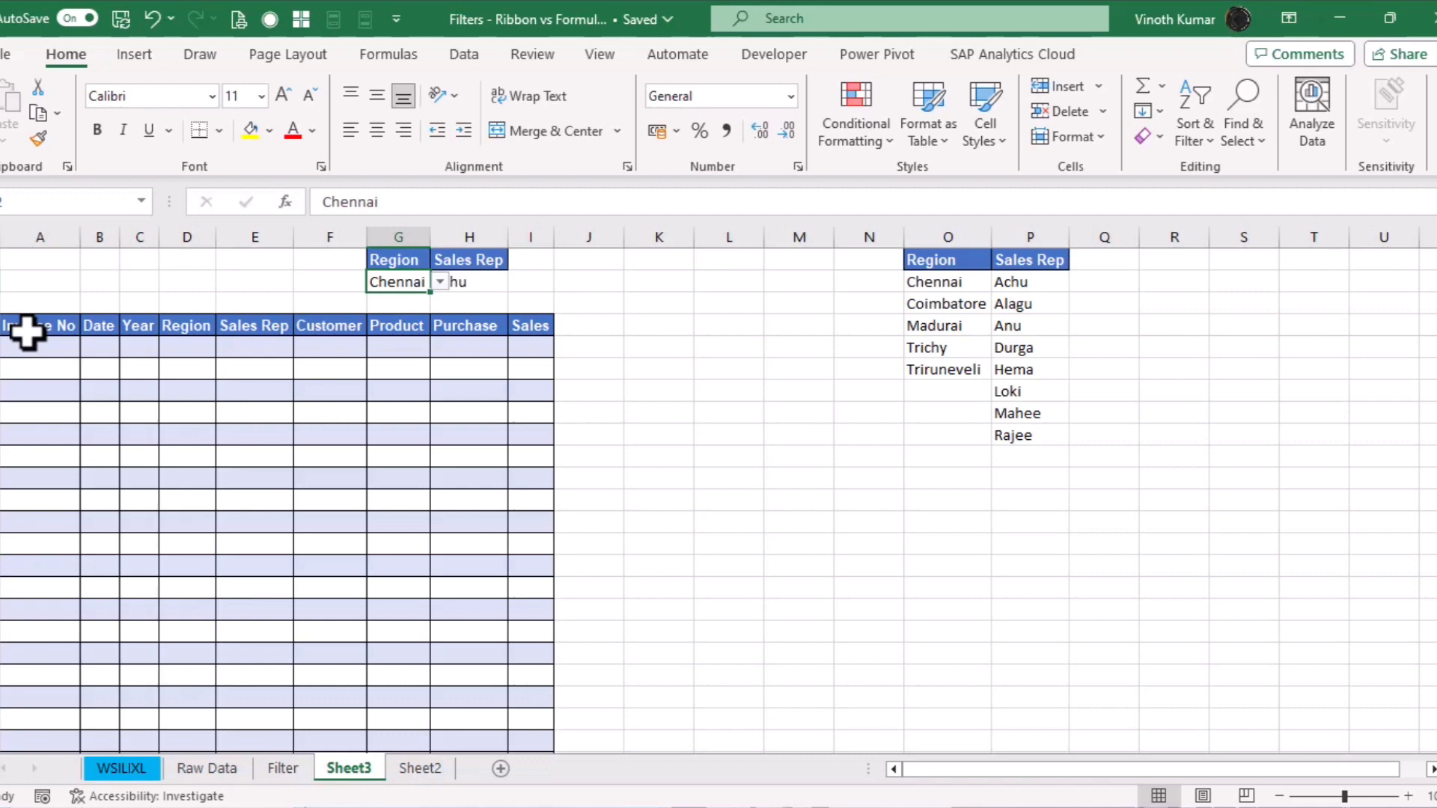
click(744, 393)
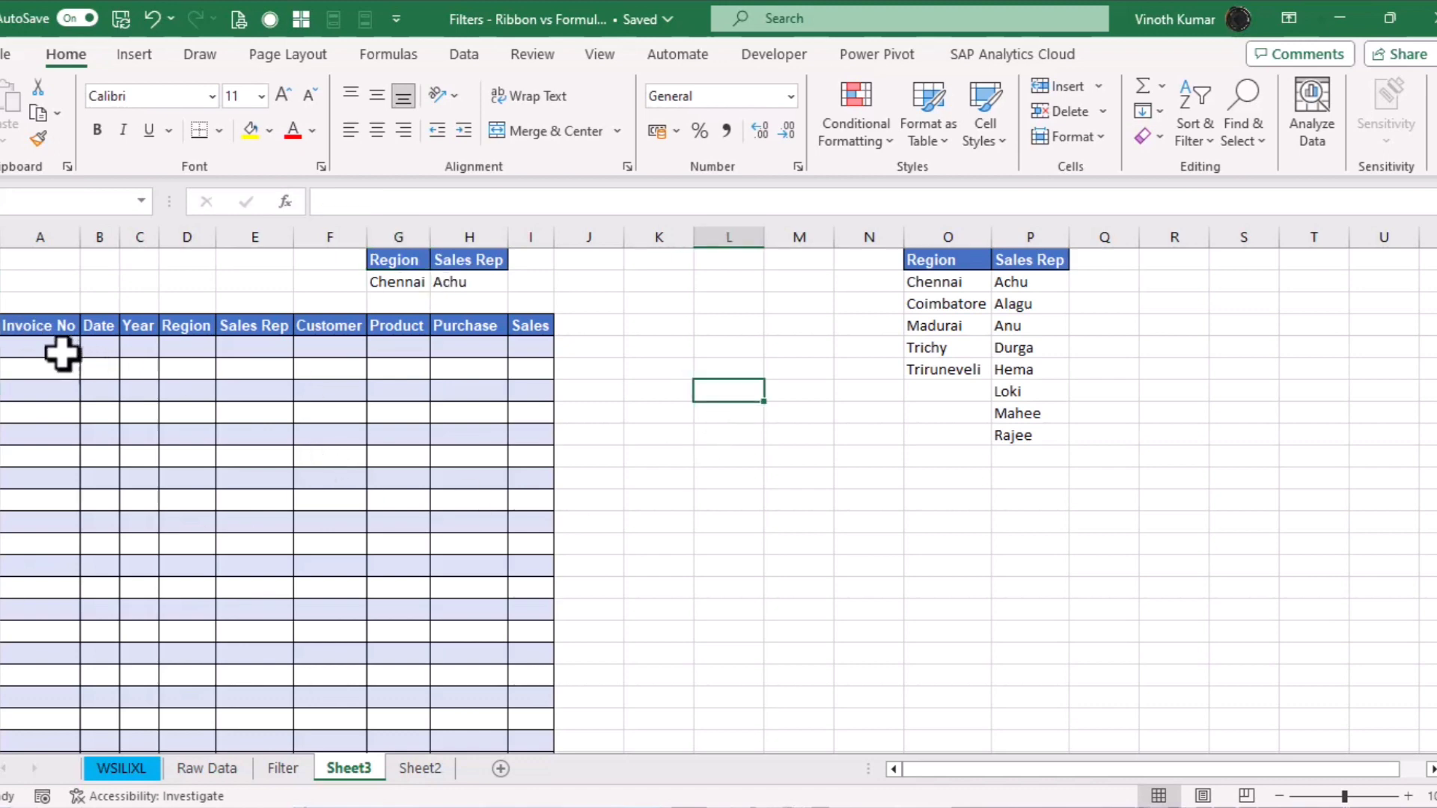
Start a FILTER formula in A5 using the whole DataSet table from Raw Data as the array
click(64, 348)
text(=filter)
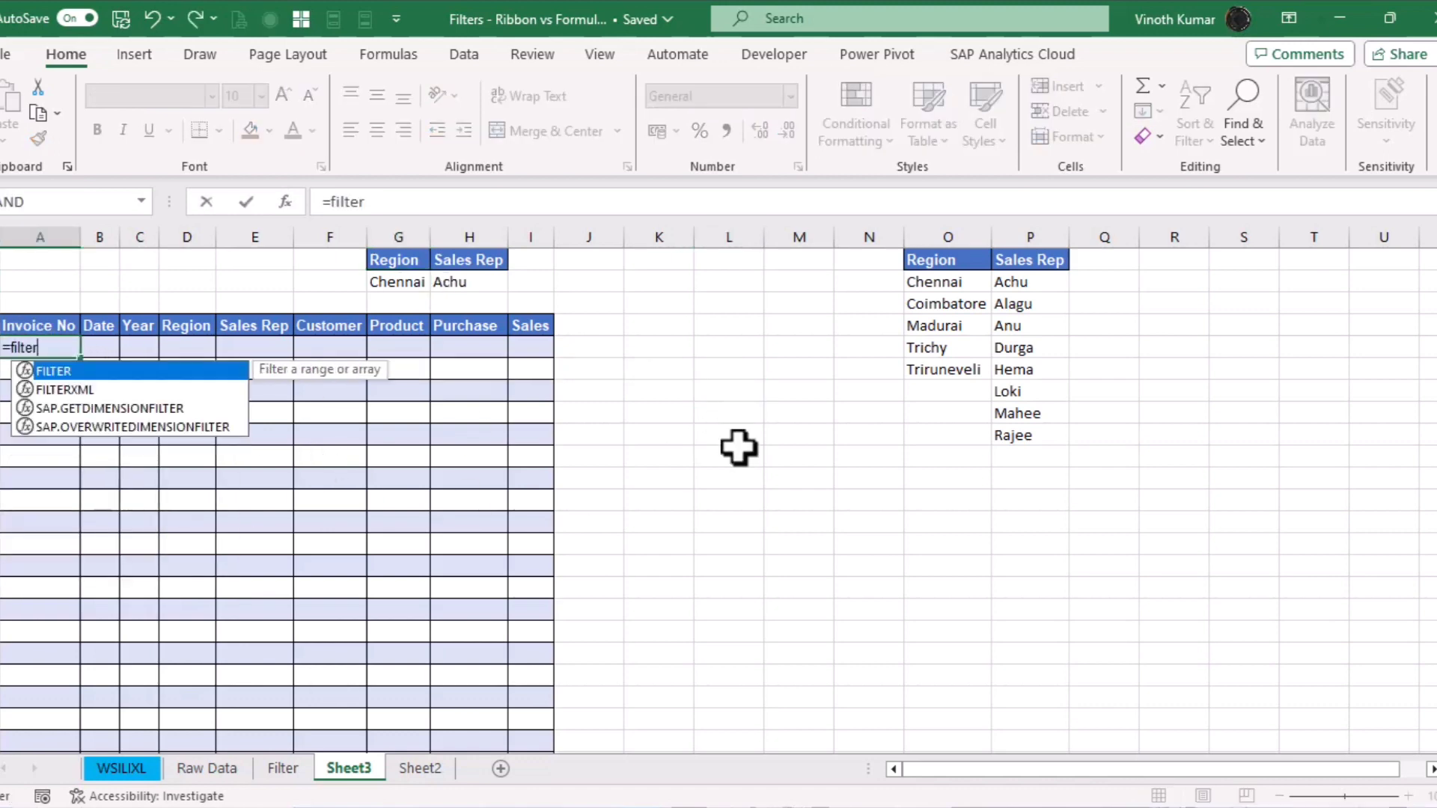
key(Tab)
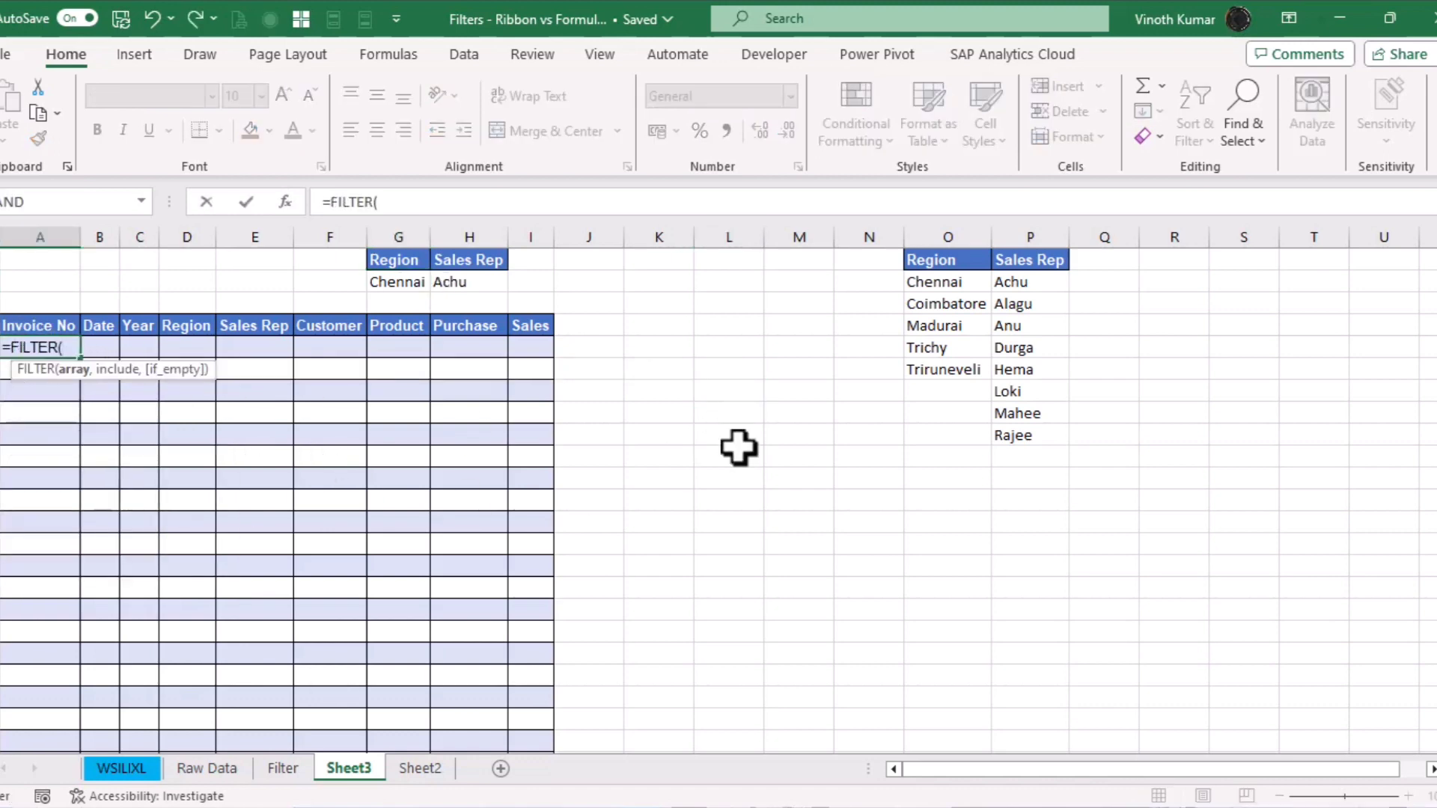
key(ctrl+a)
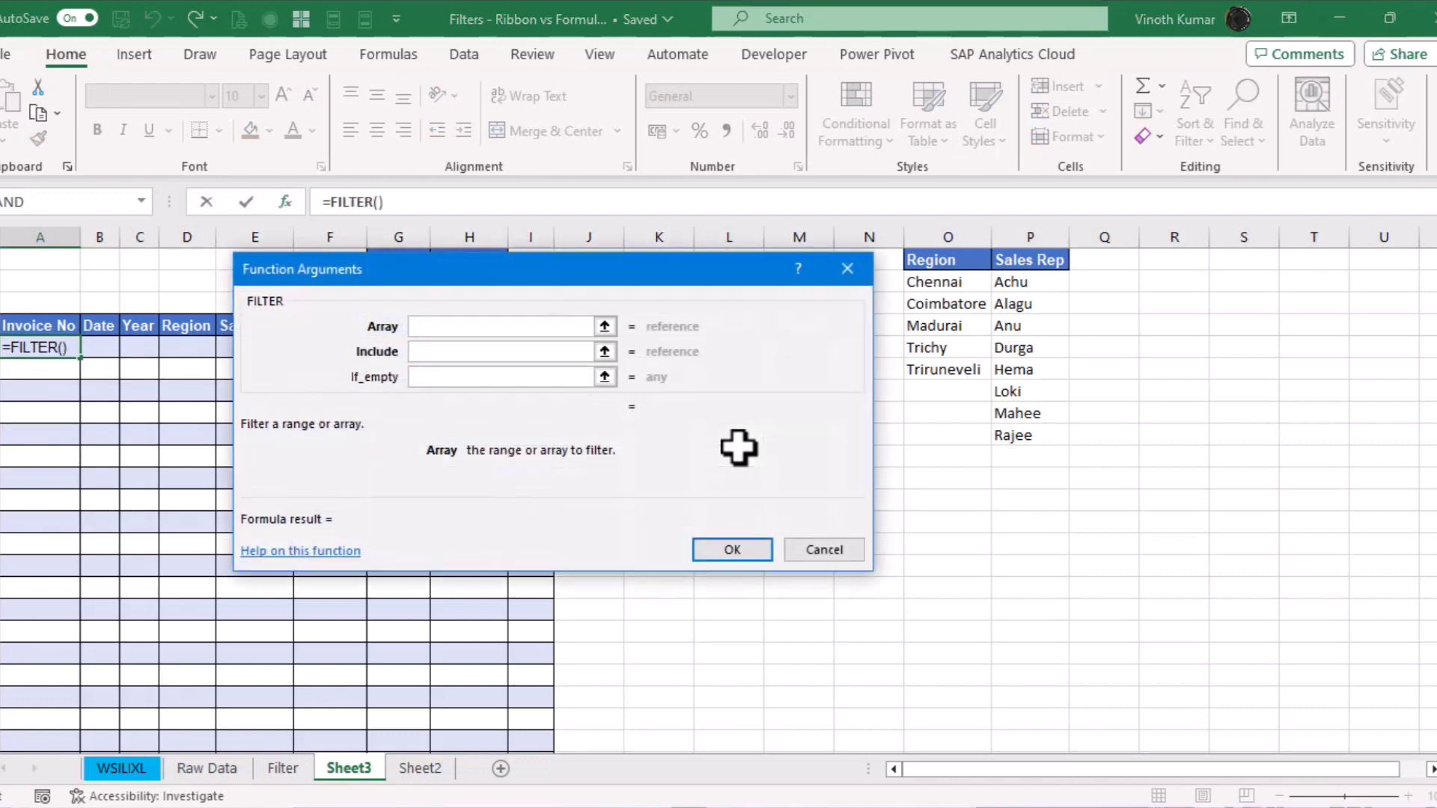
drag(761, 268, 1031, 390)
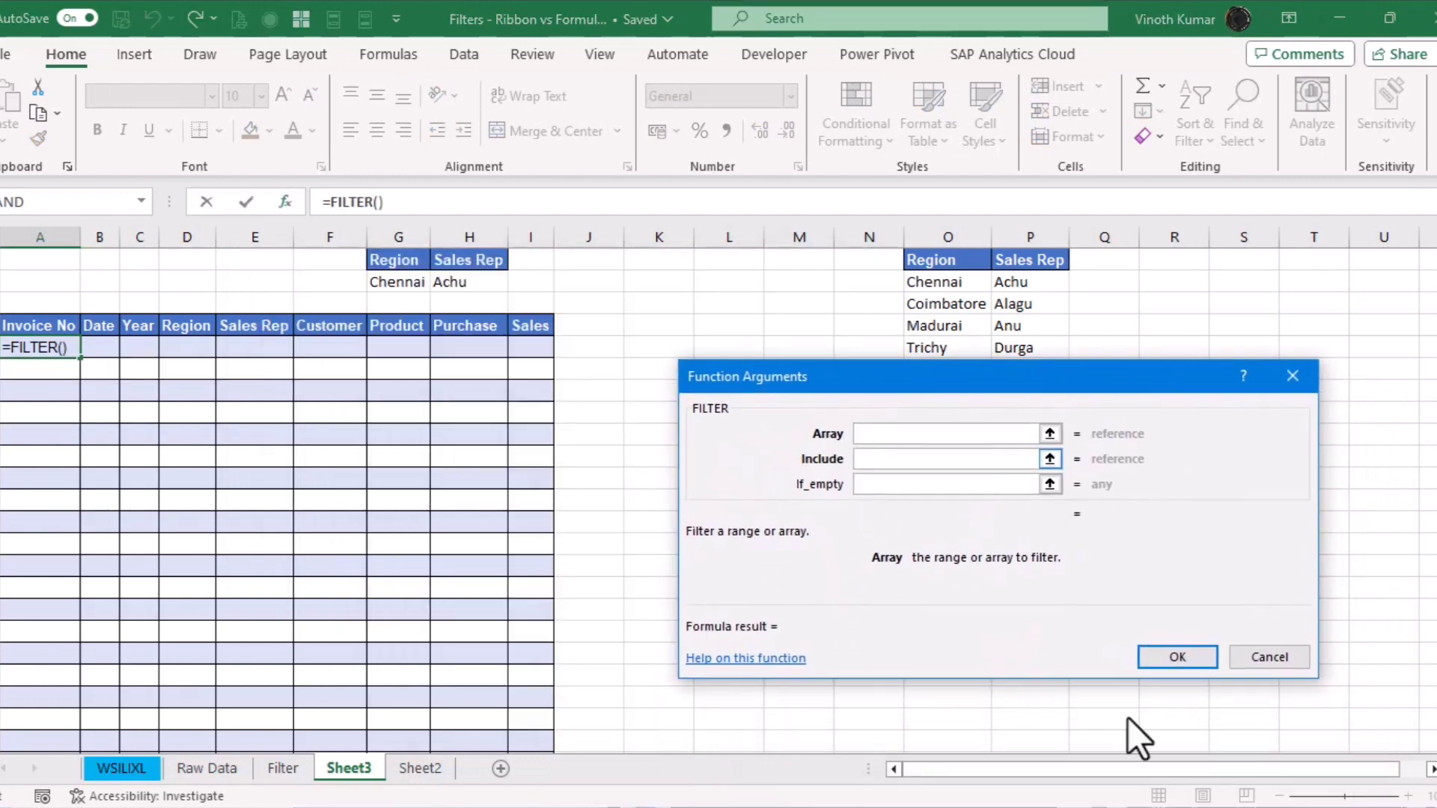
click(892, 425)
click(211, 771)
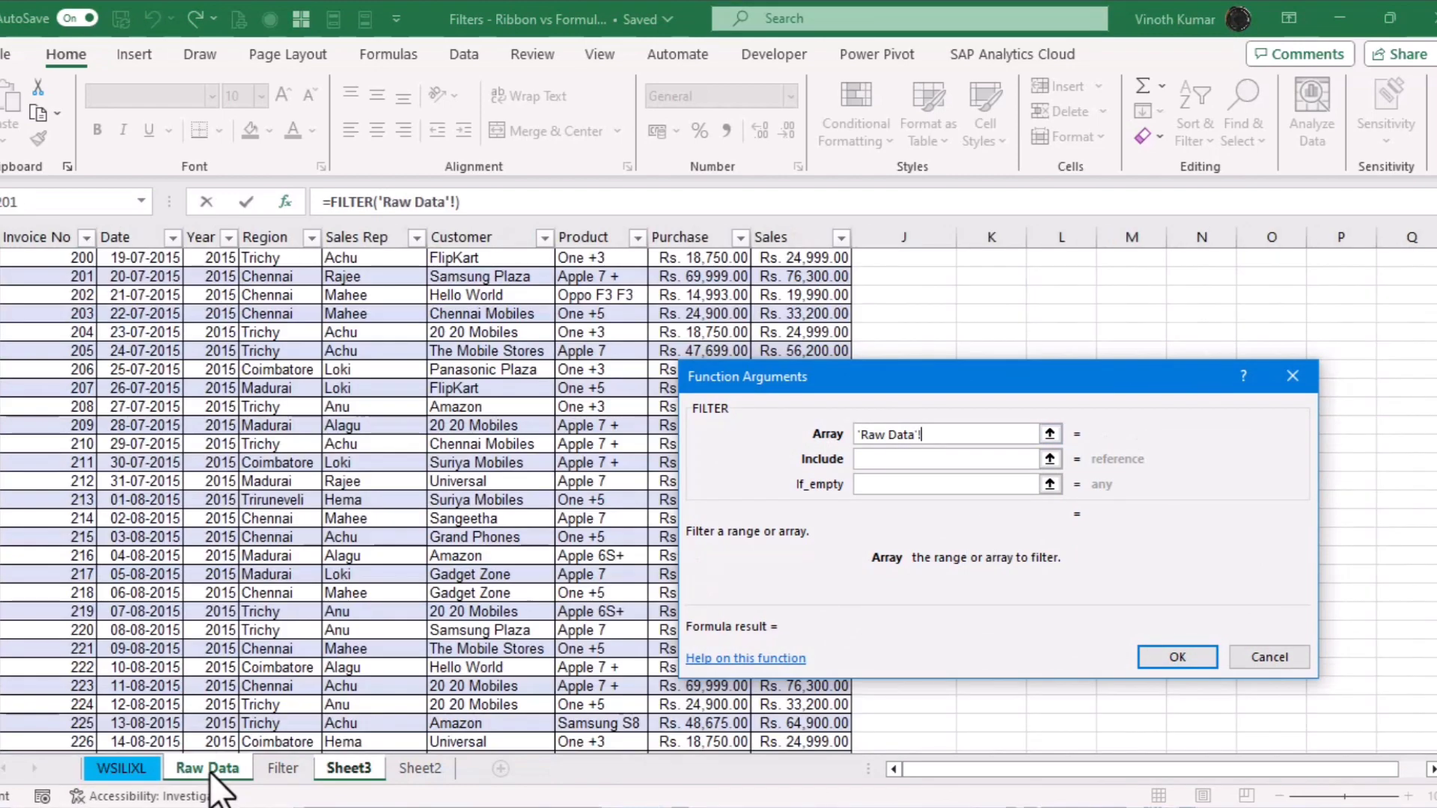
click(79, 481)
key(ctrl+Up)
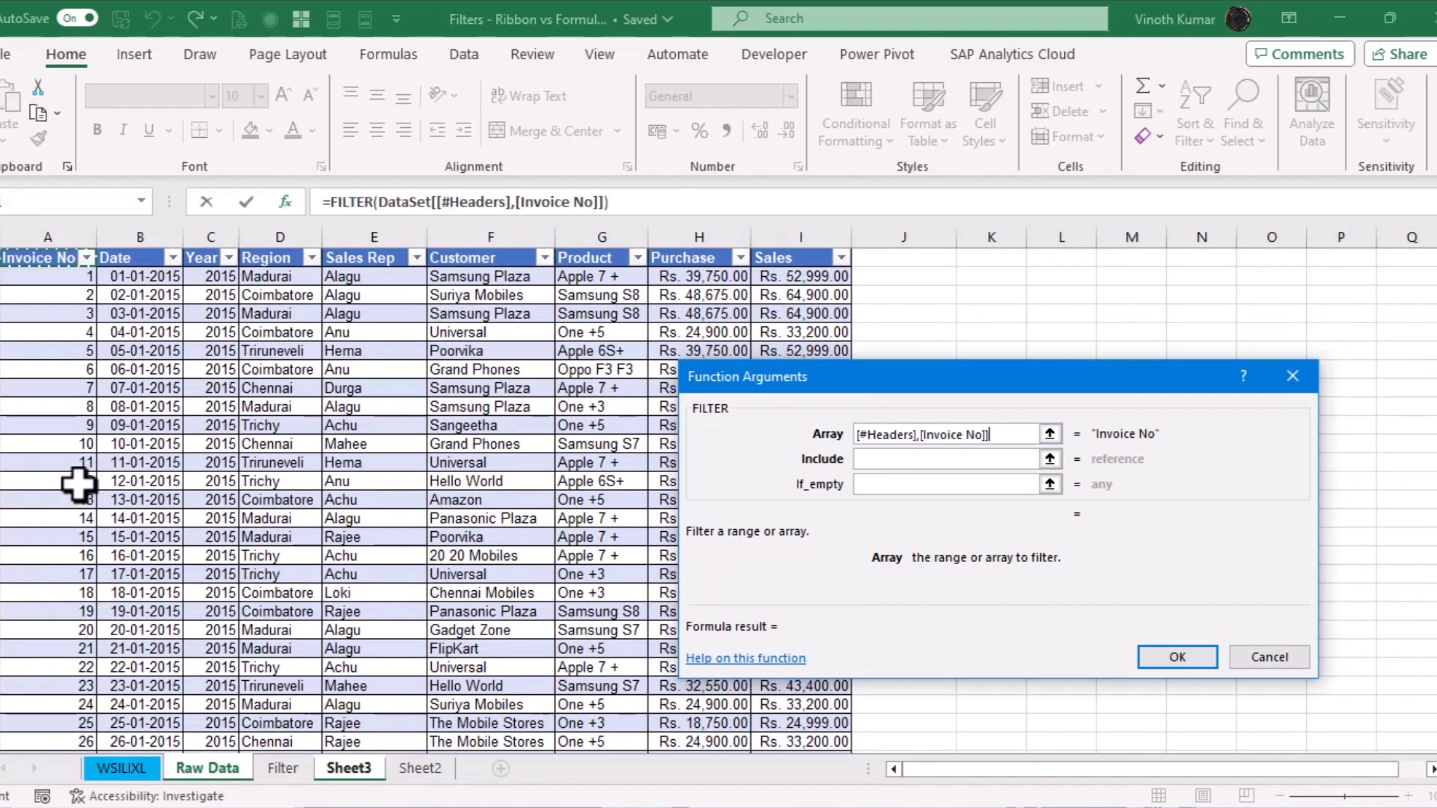
key(Down)
key(ctrl+shift+Right)
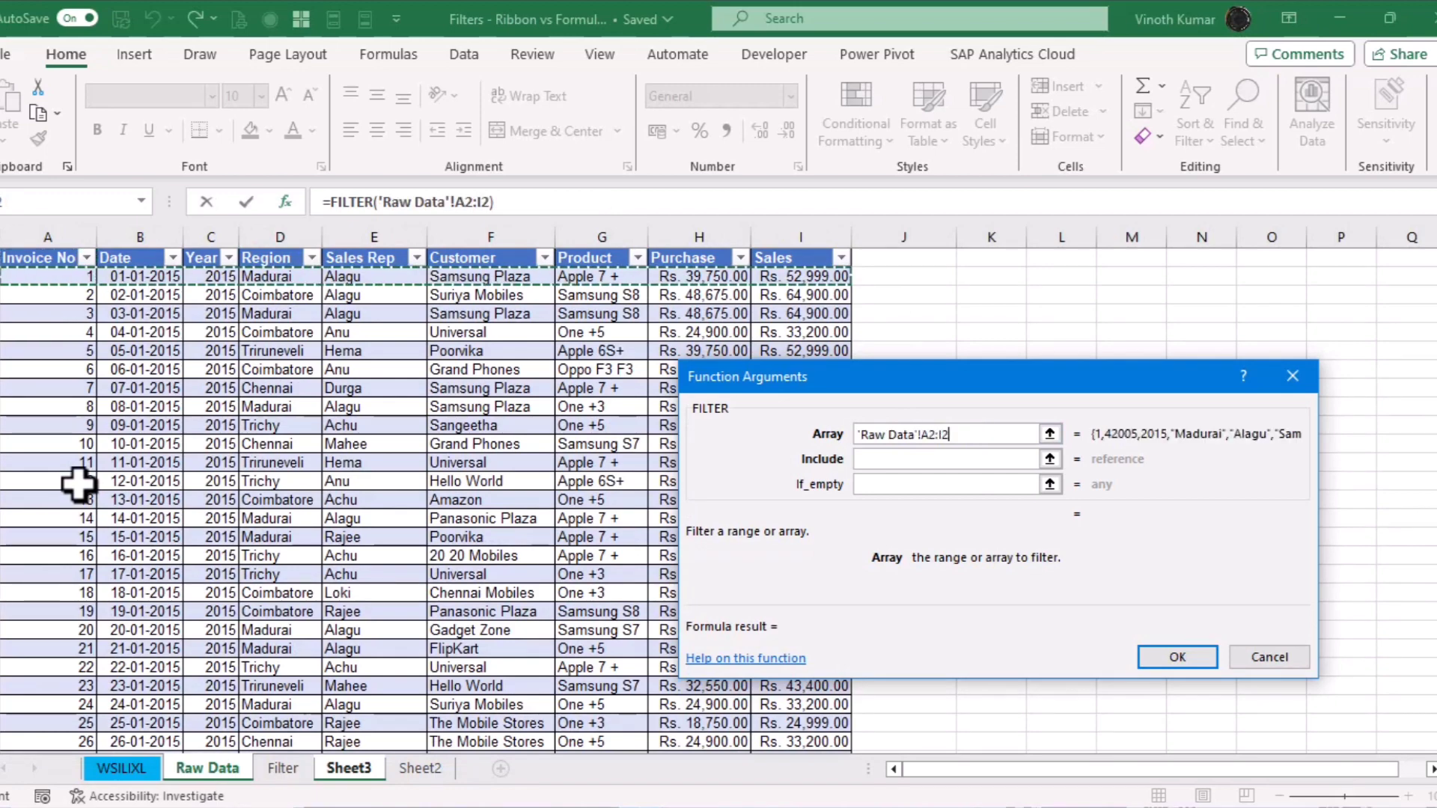
key(ctrl+shift+Down)
key(Tab)
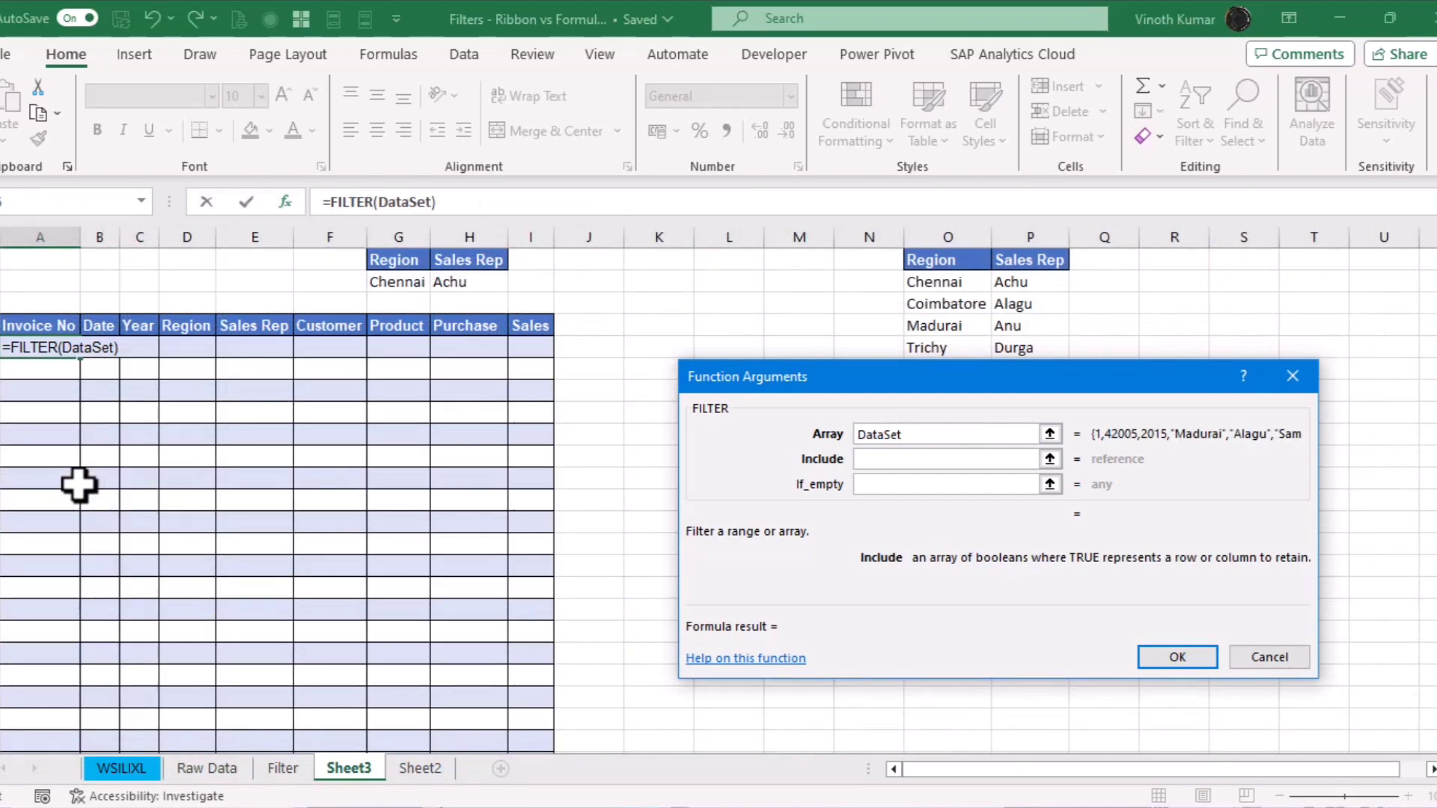
Set the include condition to DataSet[Region]=Sheet3!G2 and confirm the FILTER formula
click(217, 769)
click(275, 550)
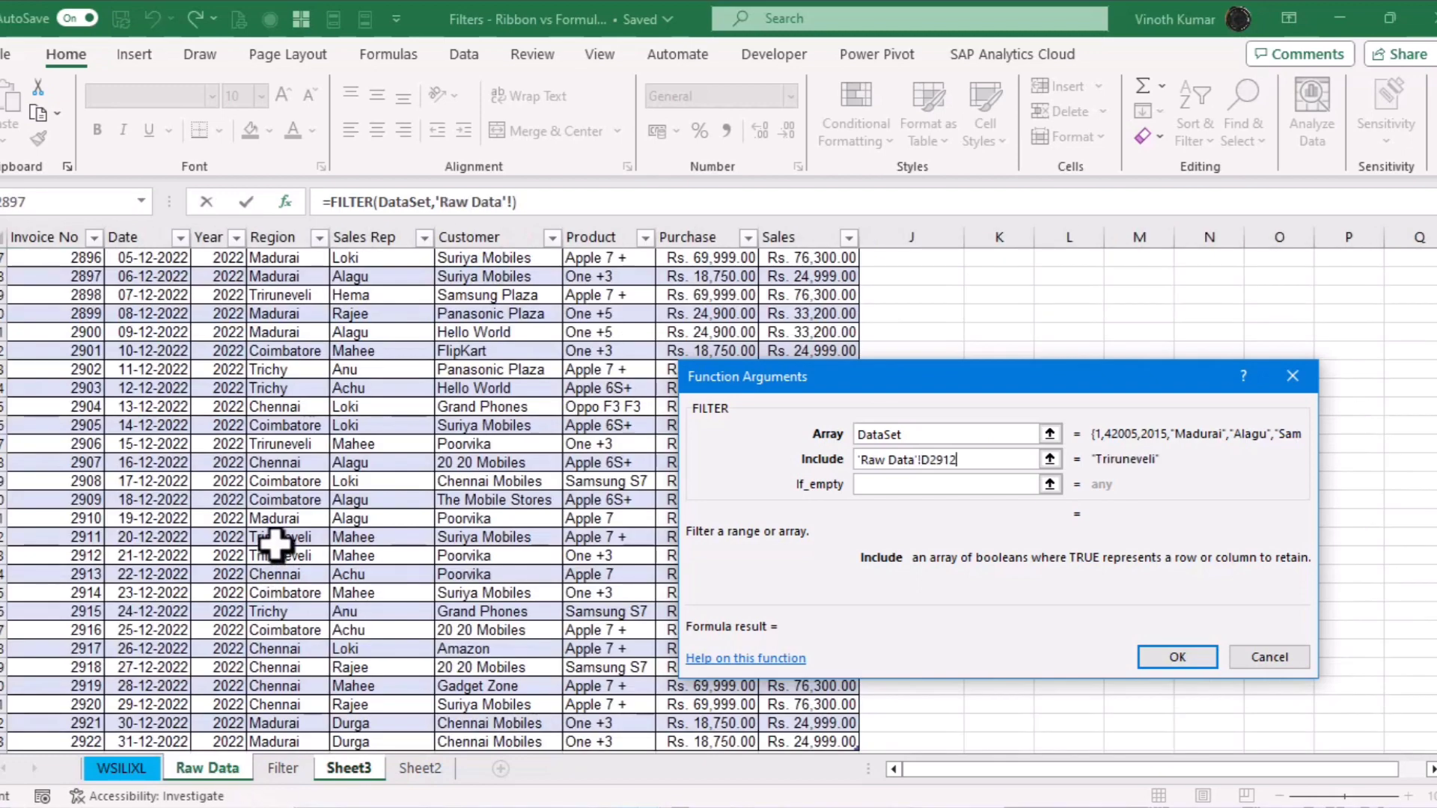
key(ctrl+Up)
key(Down)
key(ctrl+shift+Down)
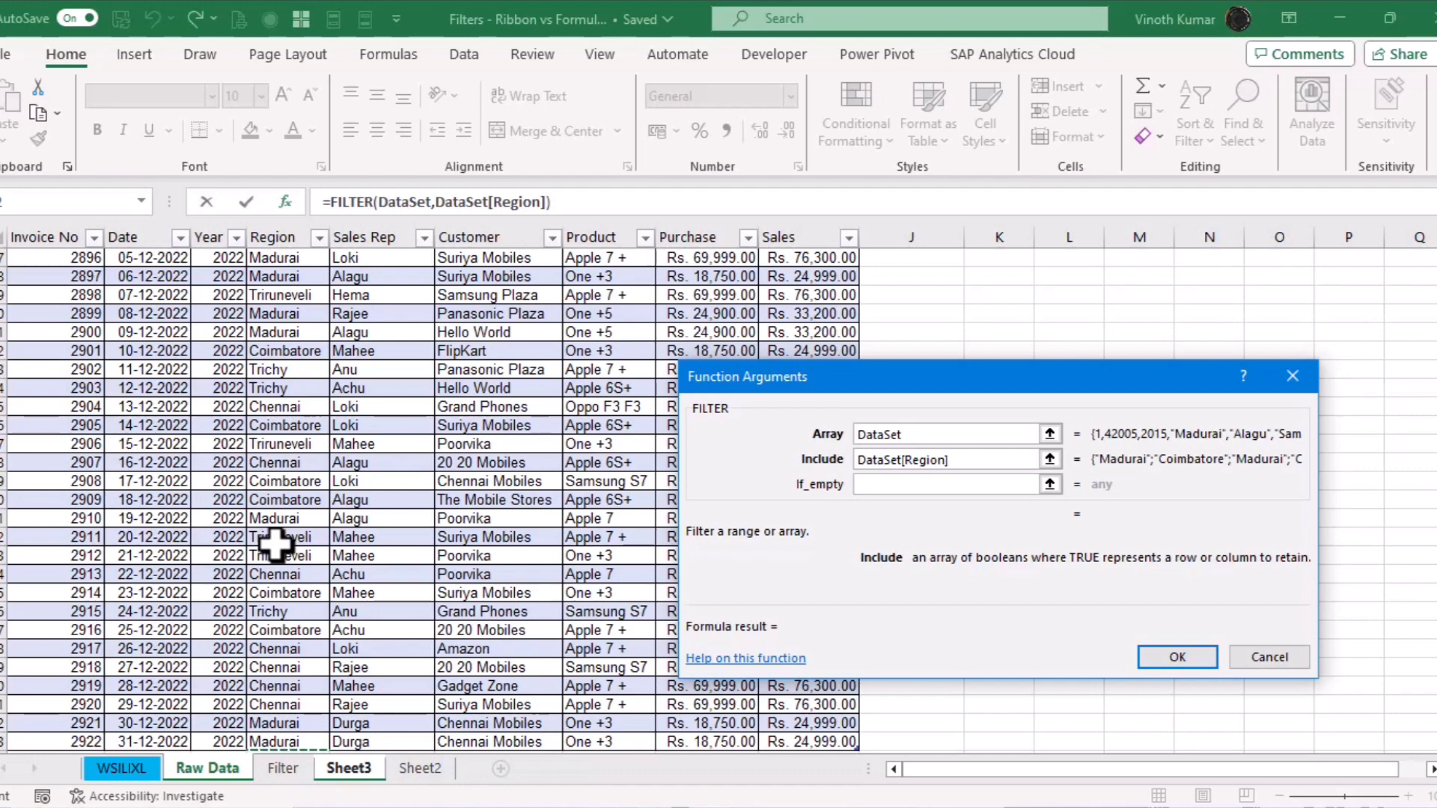
text(=Sheet3!)
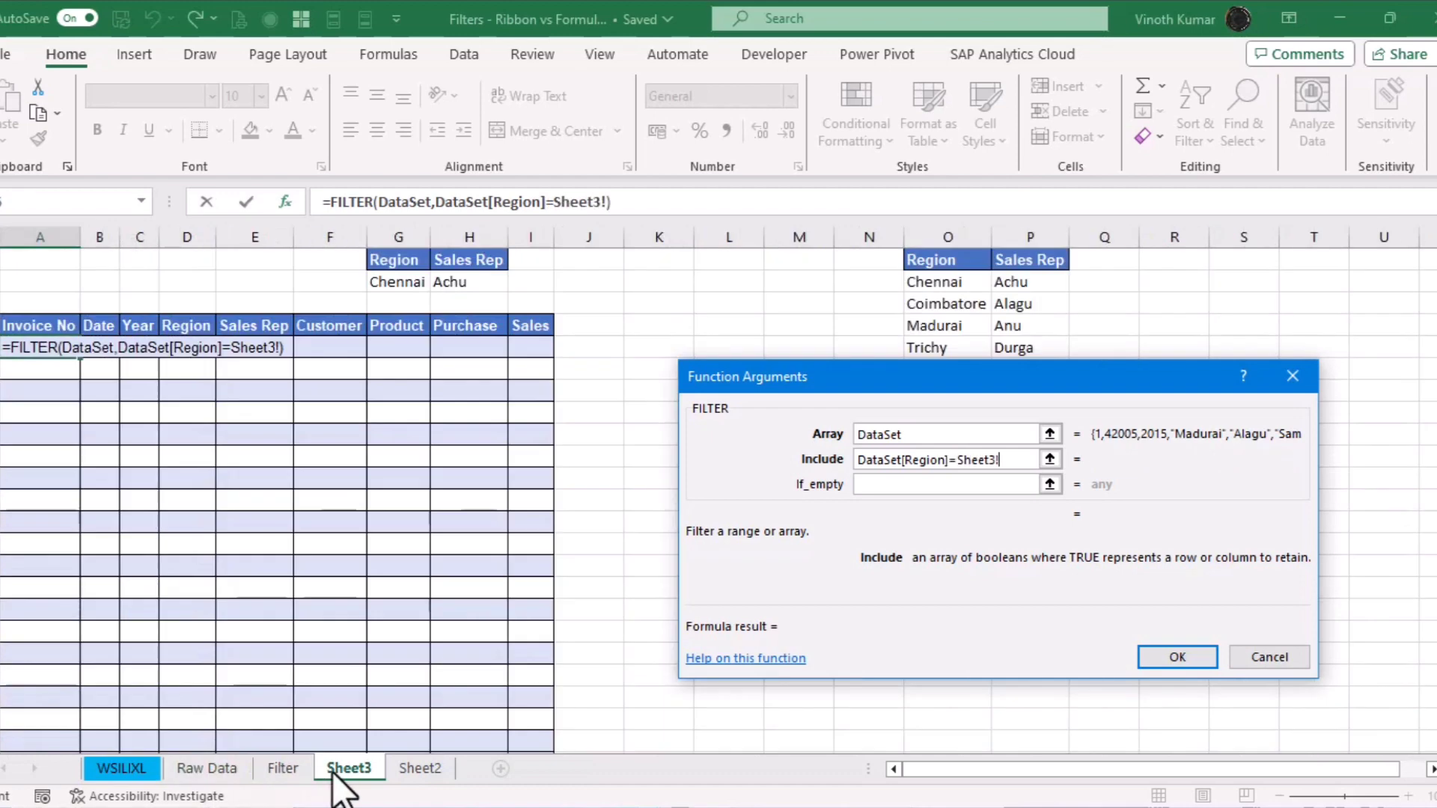
click(341, 769)
click(390, 283)
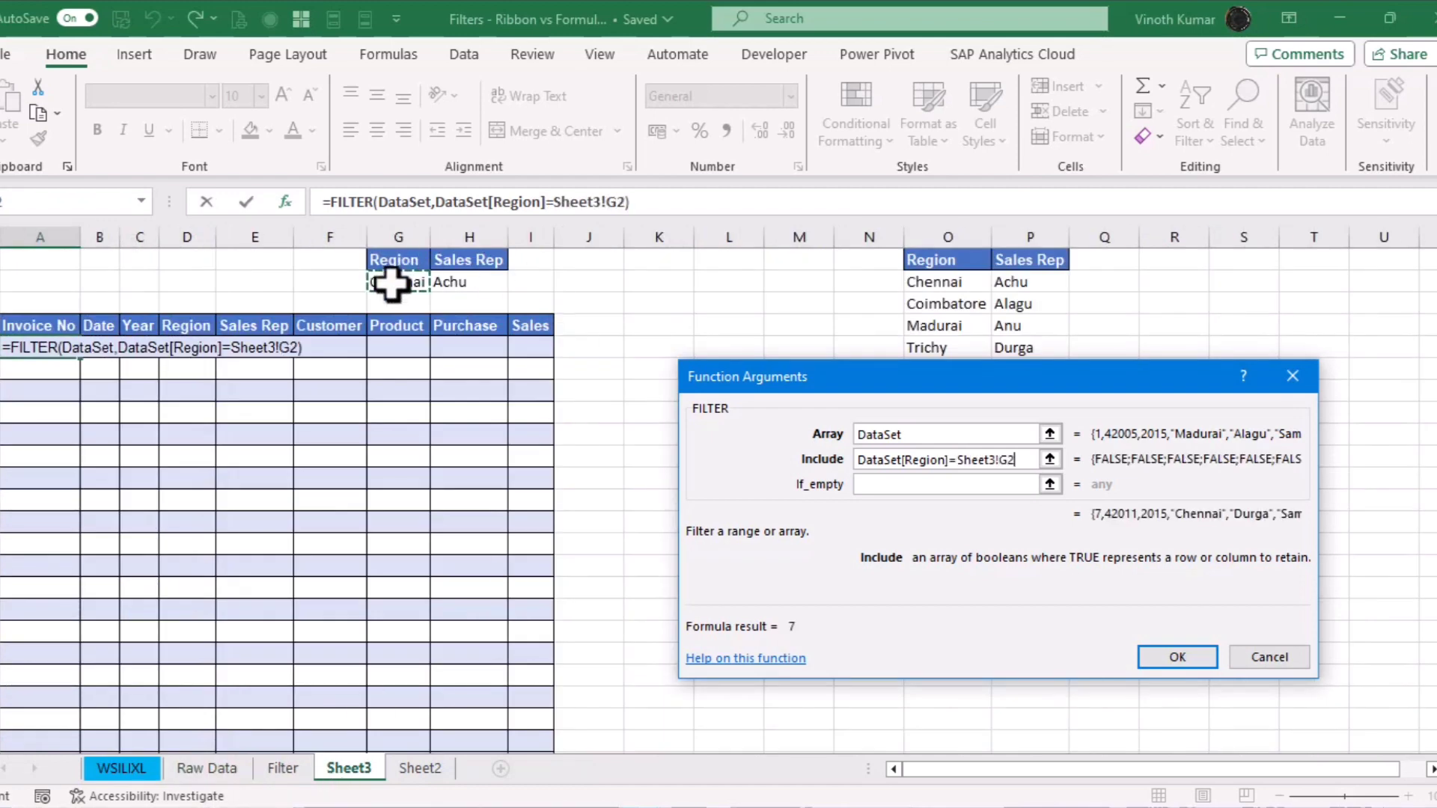
click(1191, 657)
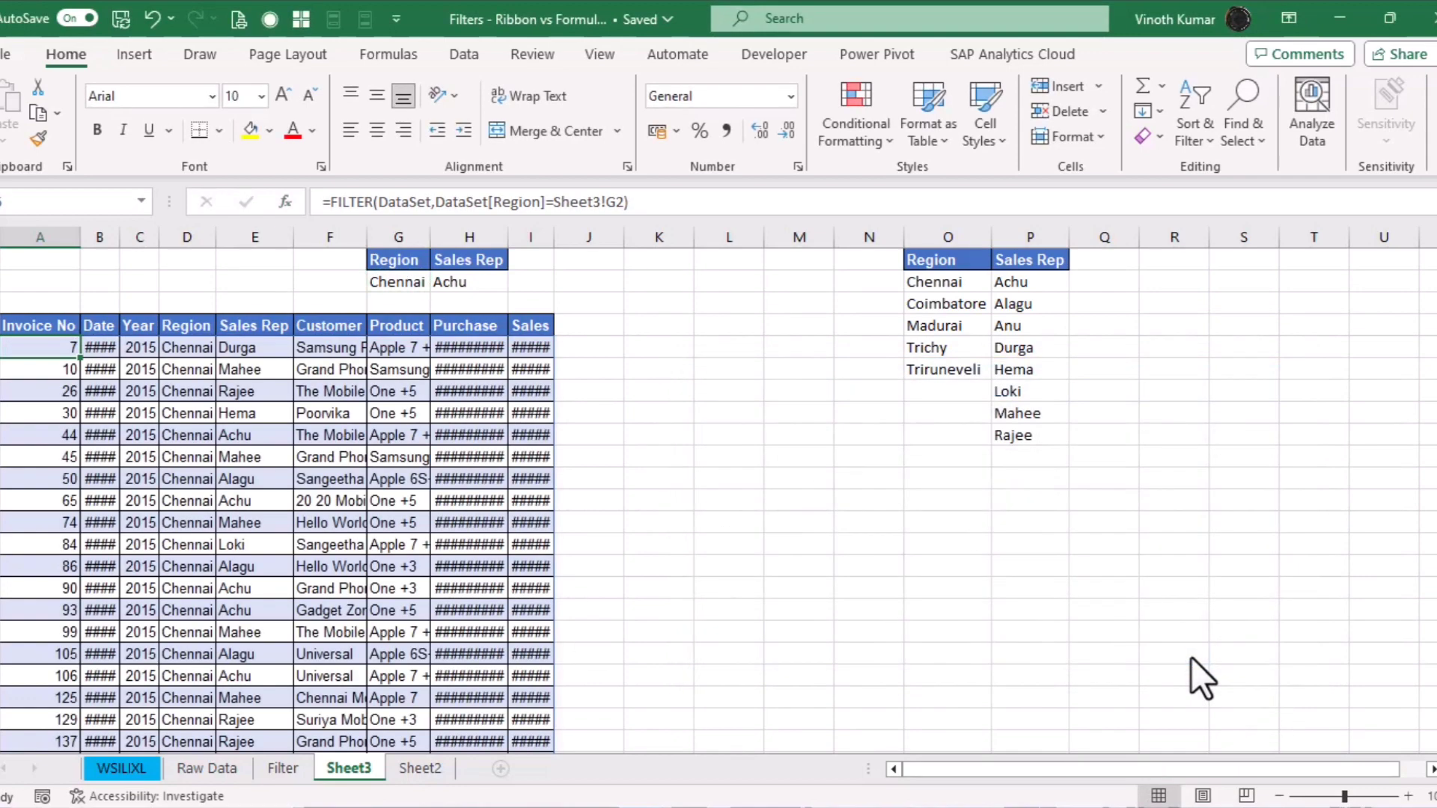
Autofit columns A–I to the spilled results so column A shows Invoice No in full
key(ctrl+shift+Down)
key(ctrl+shift+Right)
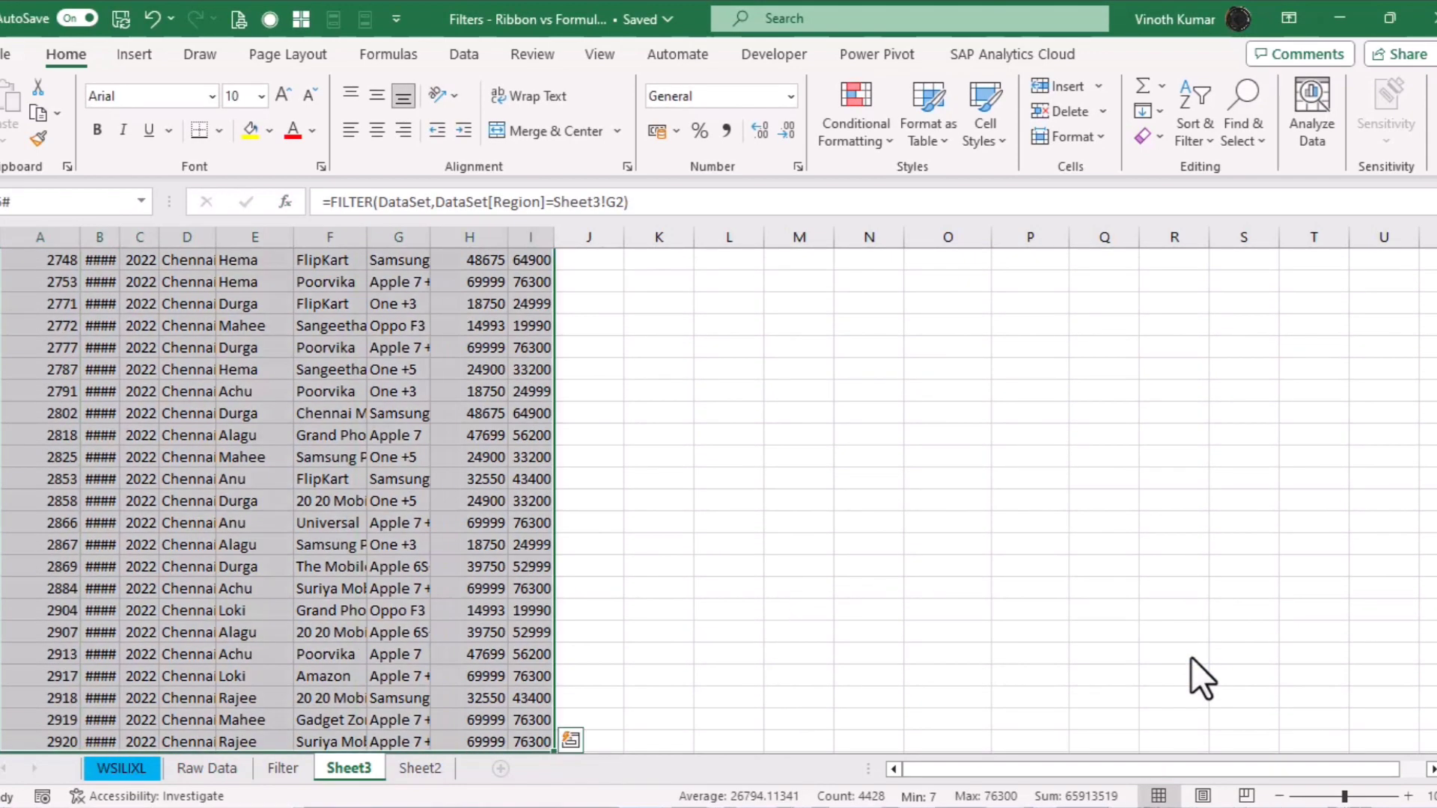
key(alt+h)
key(o)
key(i)
key(ctrl+BackSpace)
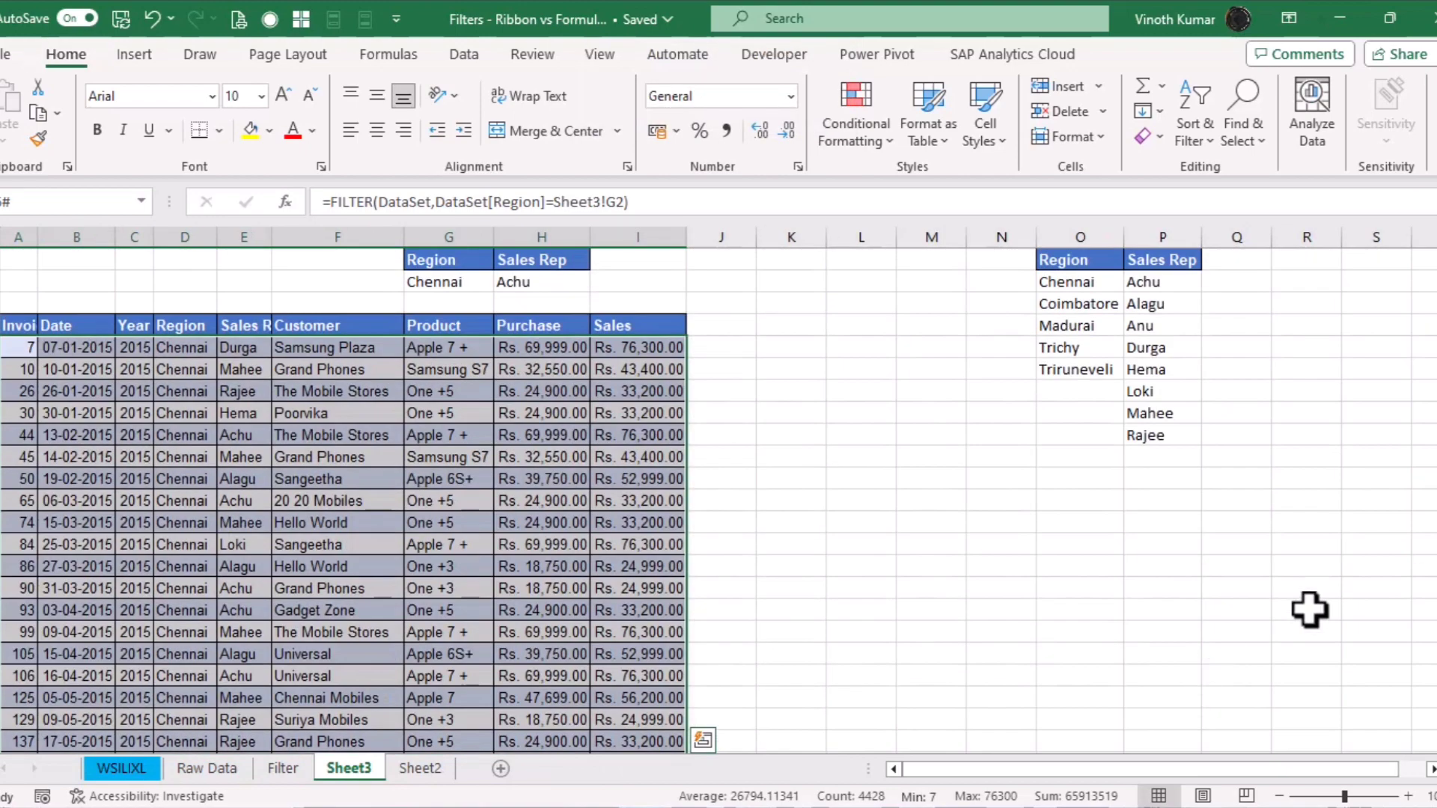
double_click(37, 236)
click(904, 566)
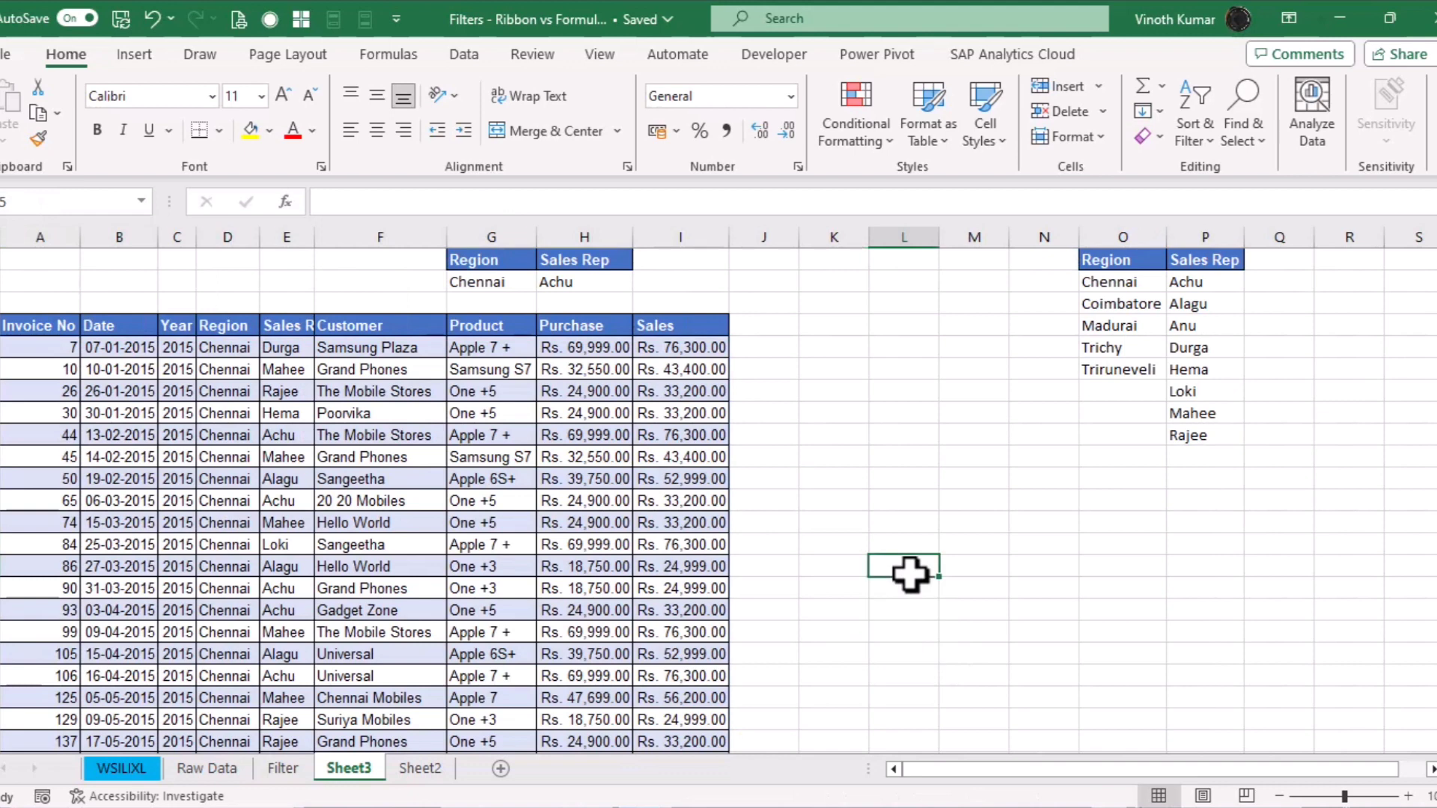
Inspect the A5 FILTER formula and its arguments, leaving it unchanged
click(79, 353)
key(F2)
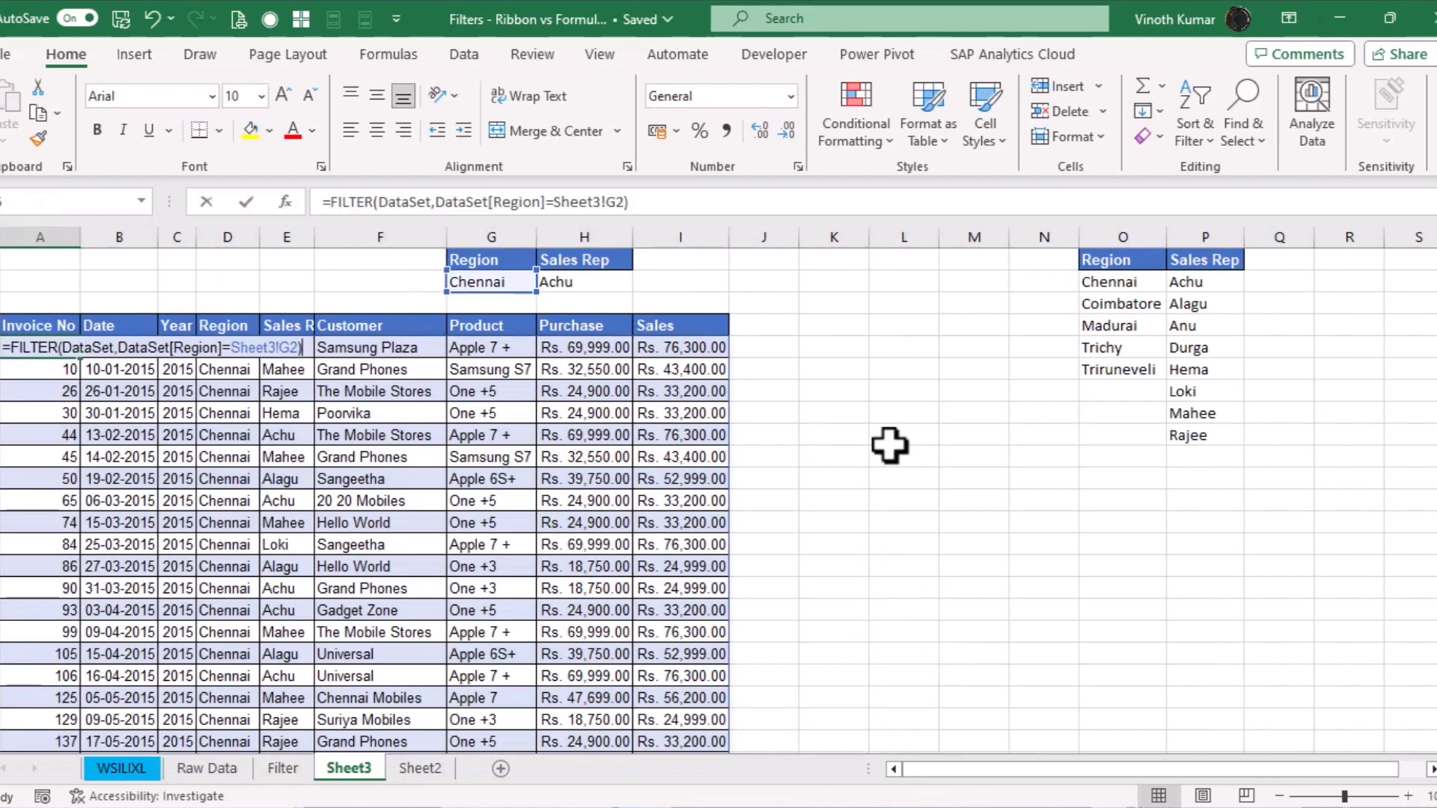
key(BackSpace)
key(BackSpace)
key(BackSpace)
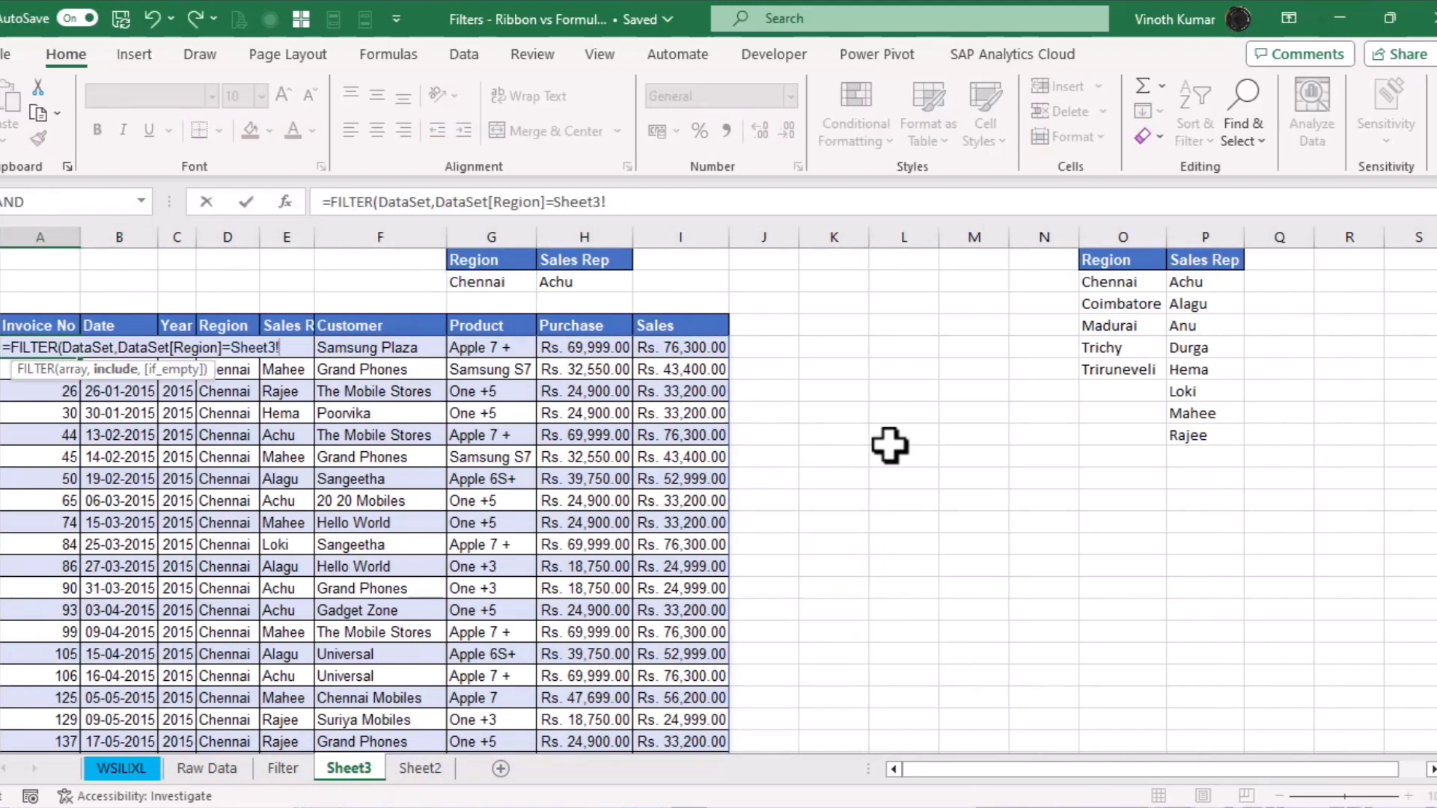
key(ctrl+z)
key(Escape)
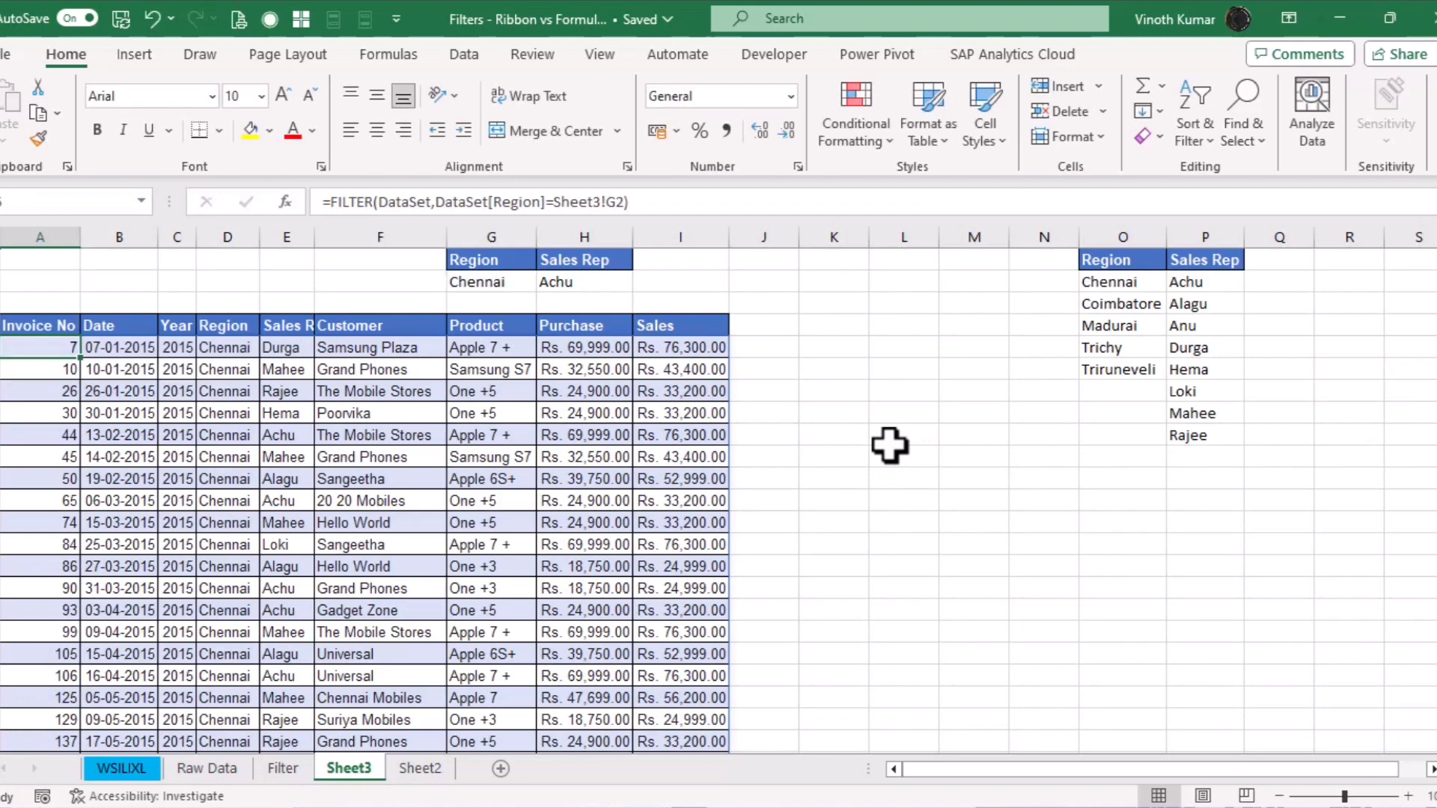
key(F2)
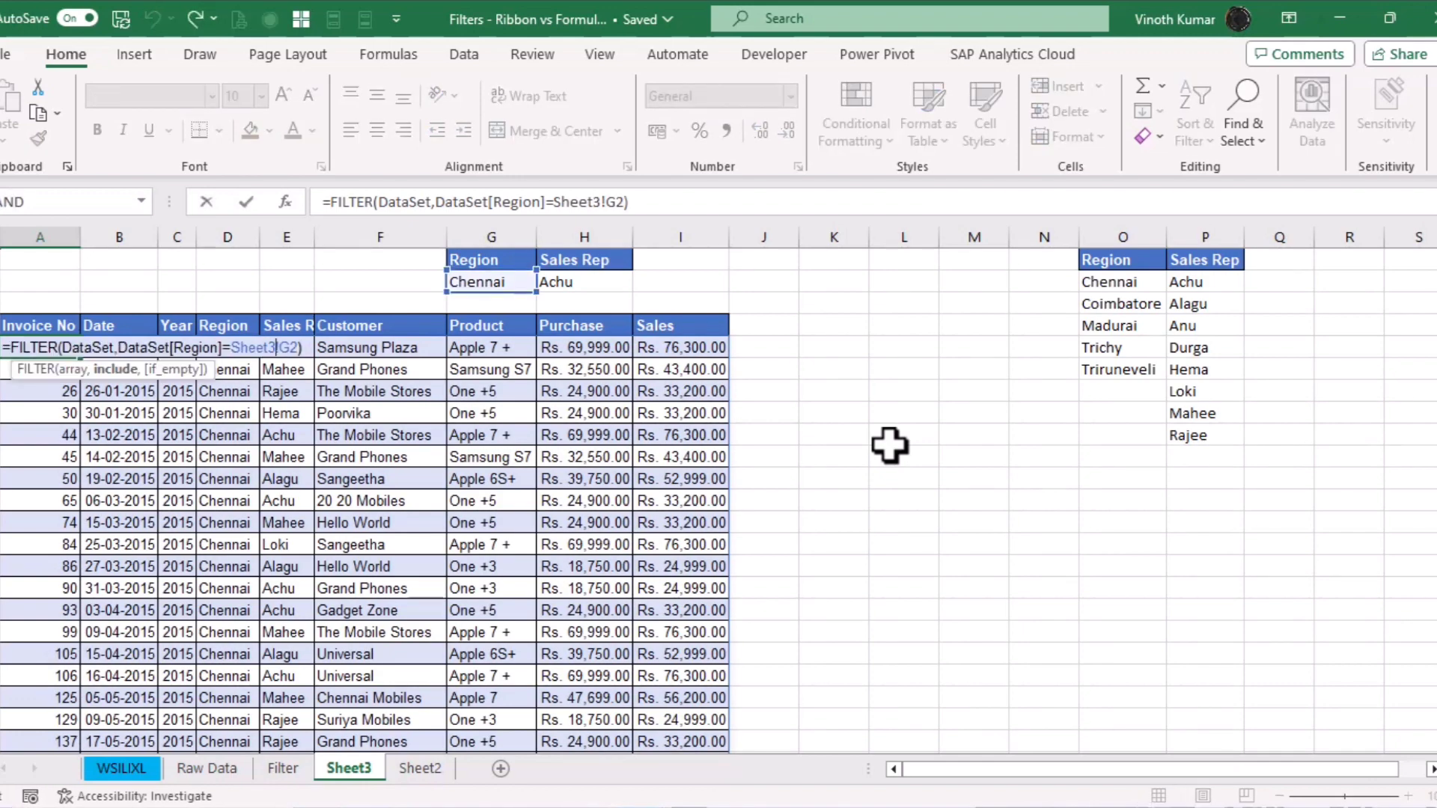
key(ctrl+a)
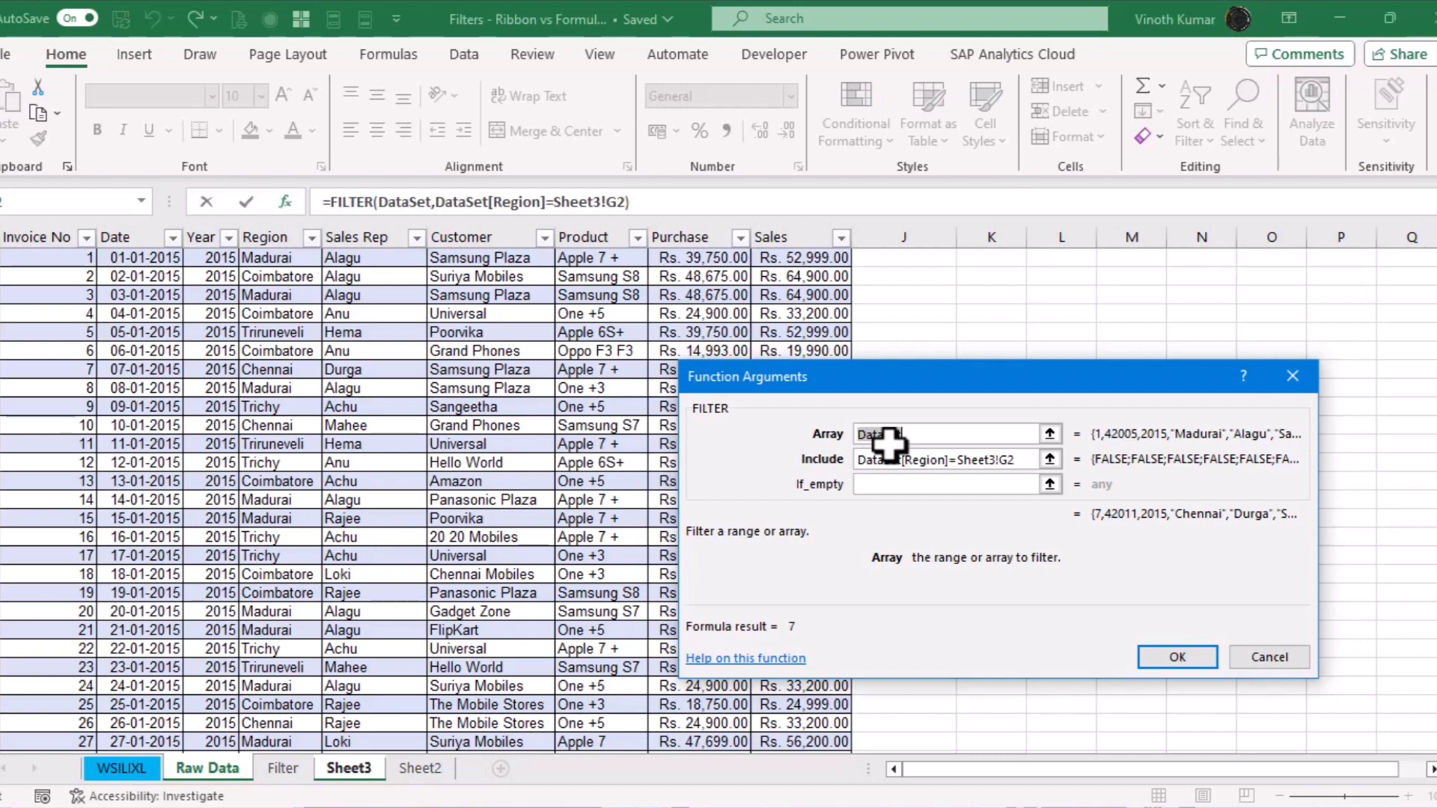
key(Return)
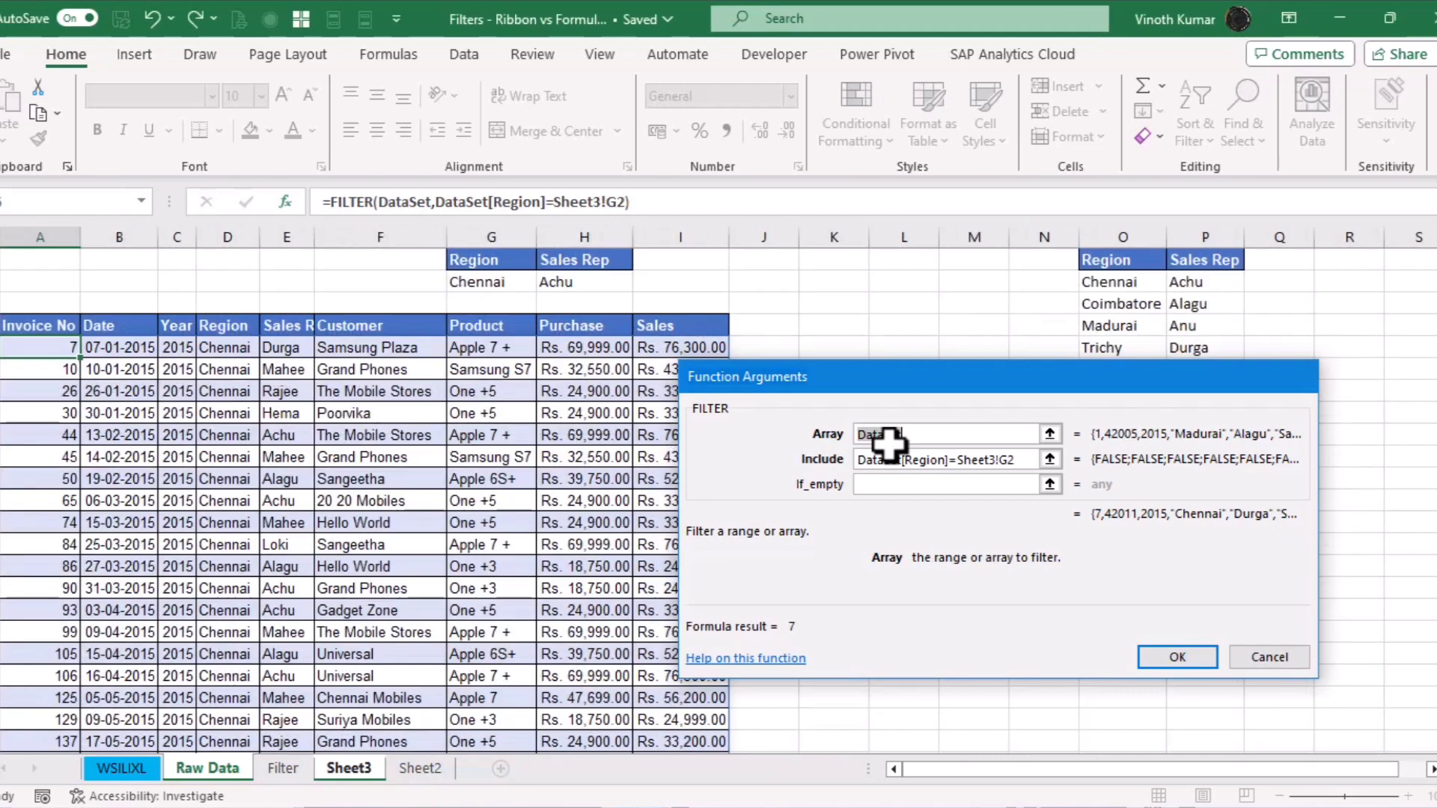
click(934, 466)
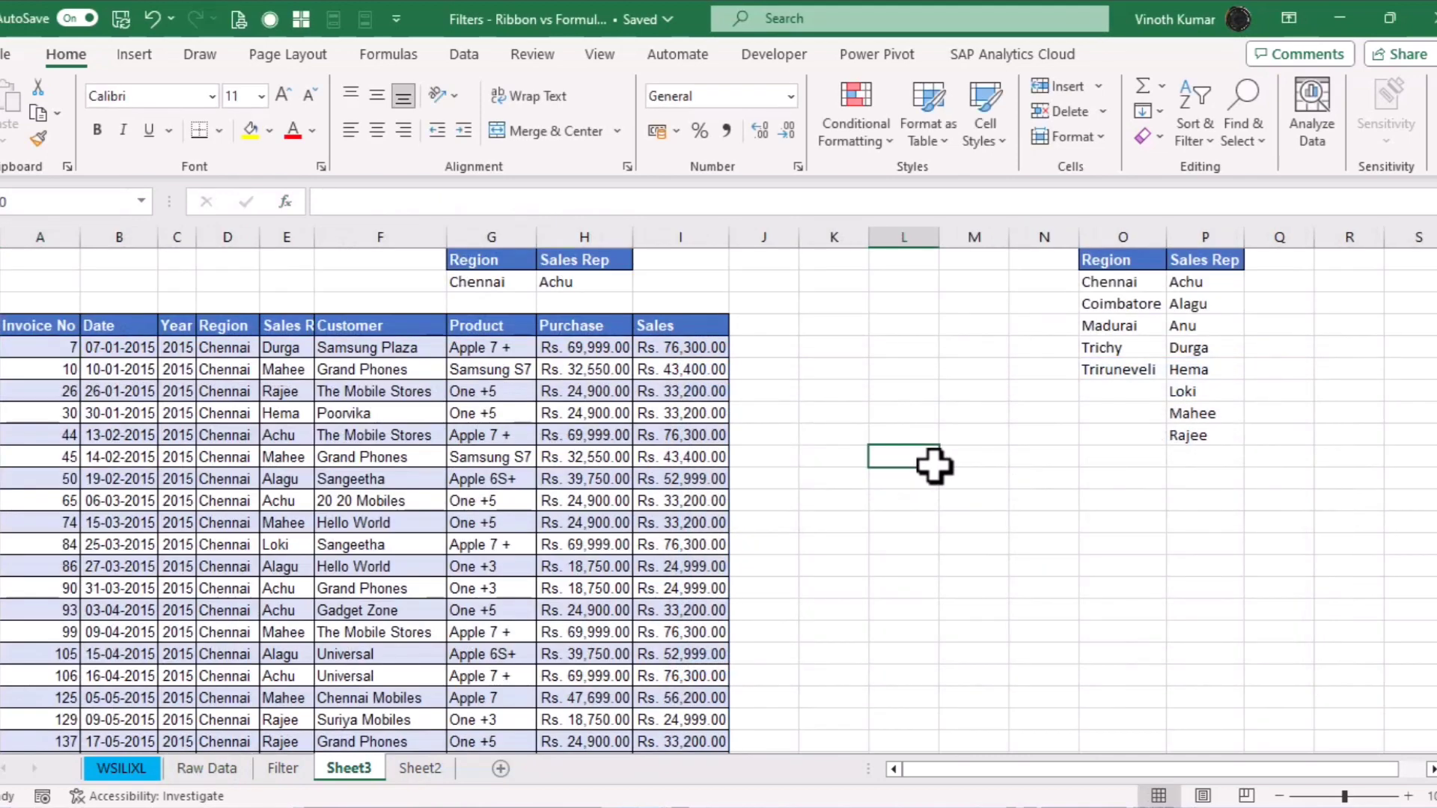
Delete the Sheet2 tab, confirming the permanent deletion, then go back to Sheet3
click(432, 773)
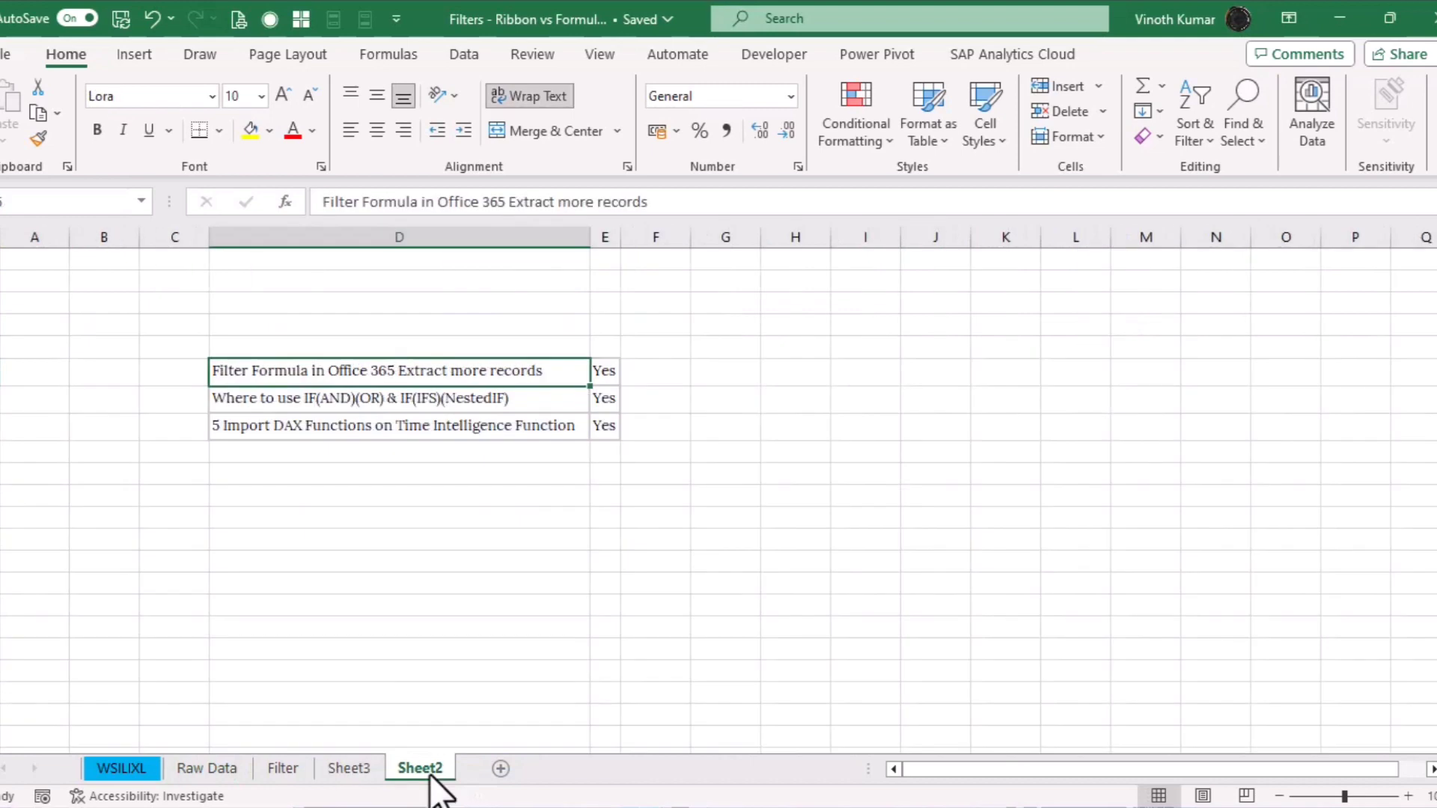
click(282, 769)
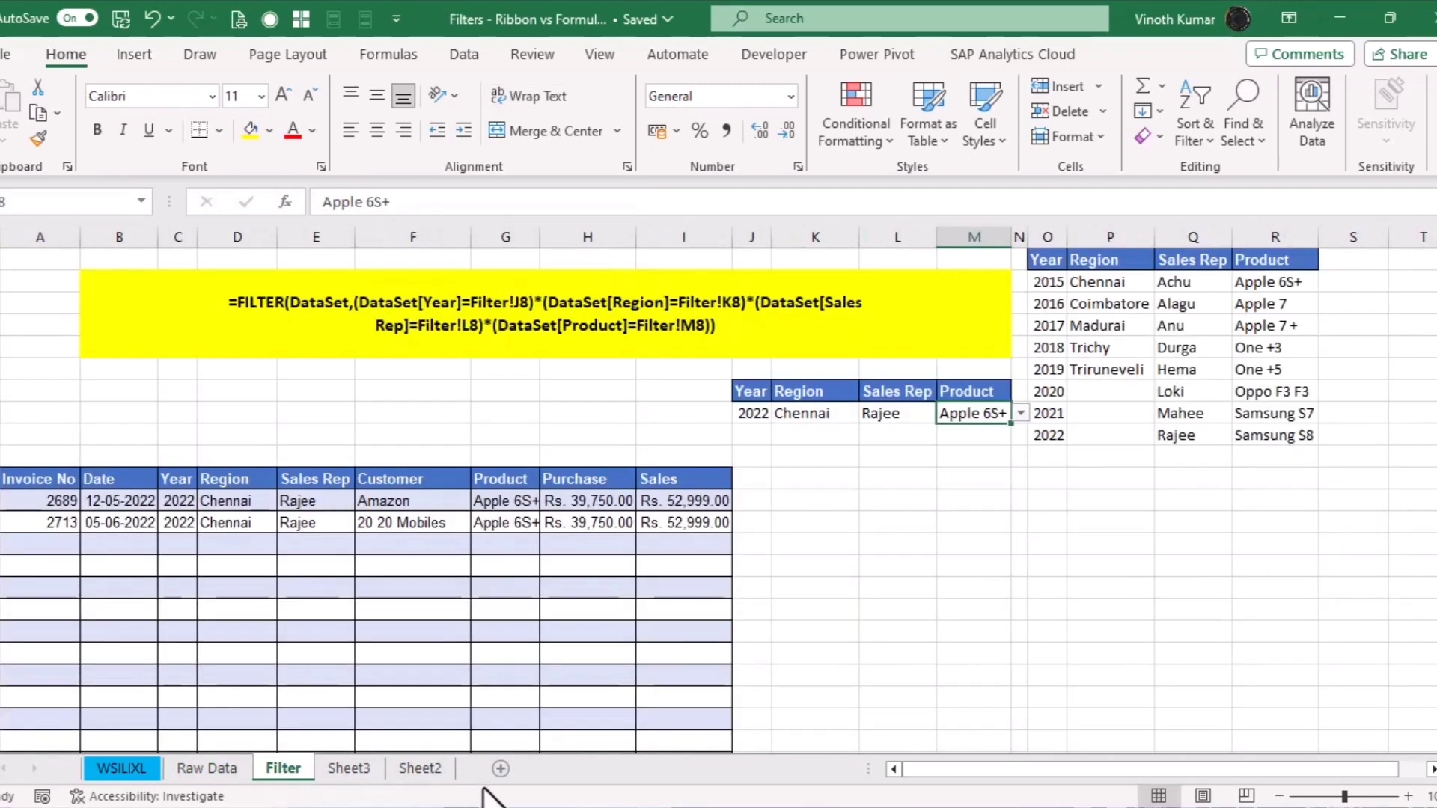
right_click(430, 771)
click(503, 438)
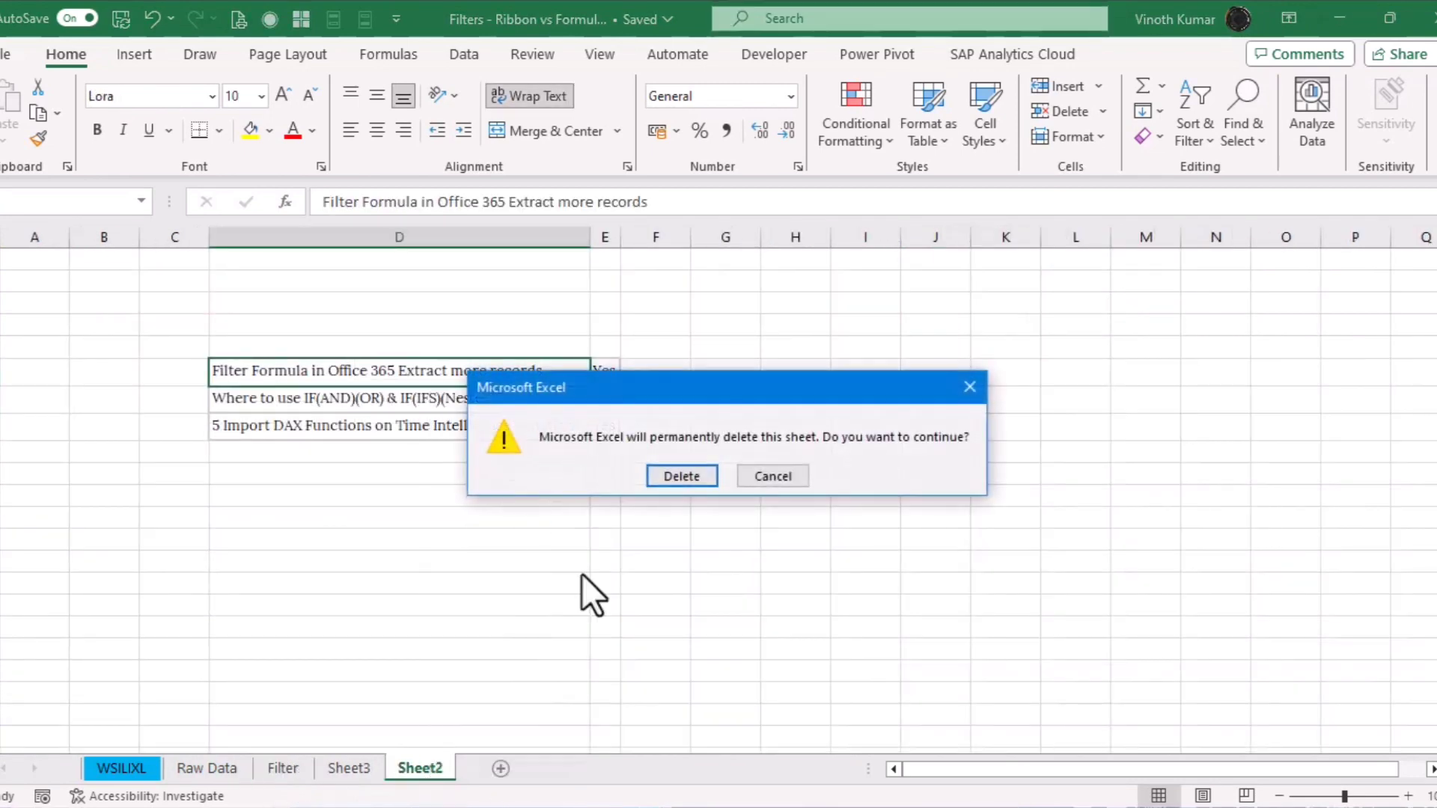
click(674, 475)
click(211, 769)
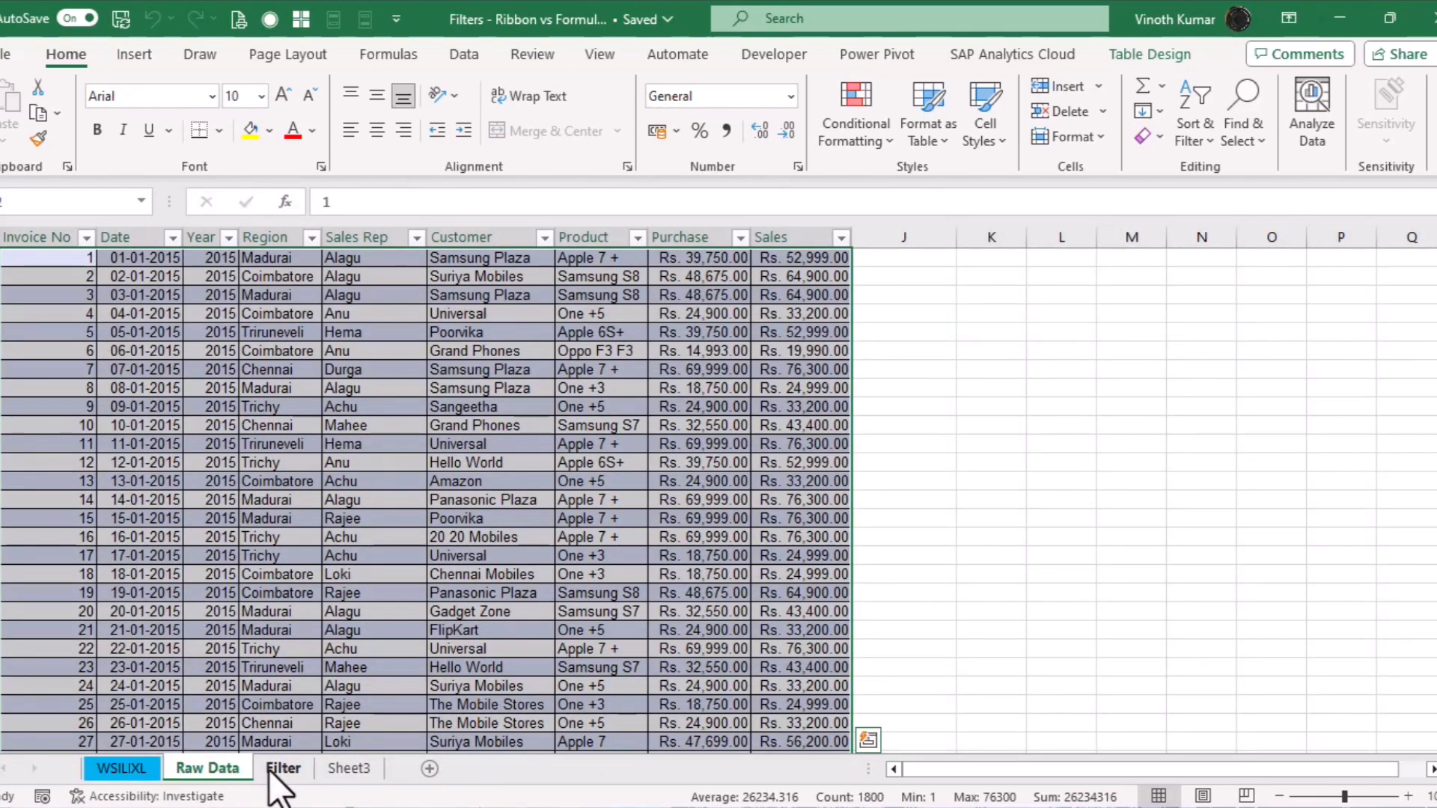
click(278, 769)
click(830, 521)
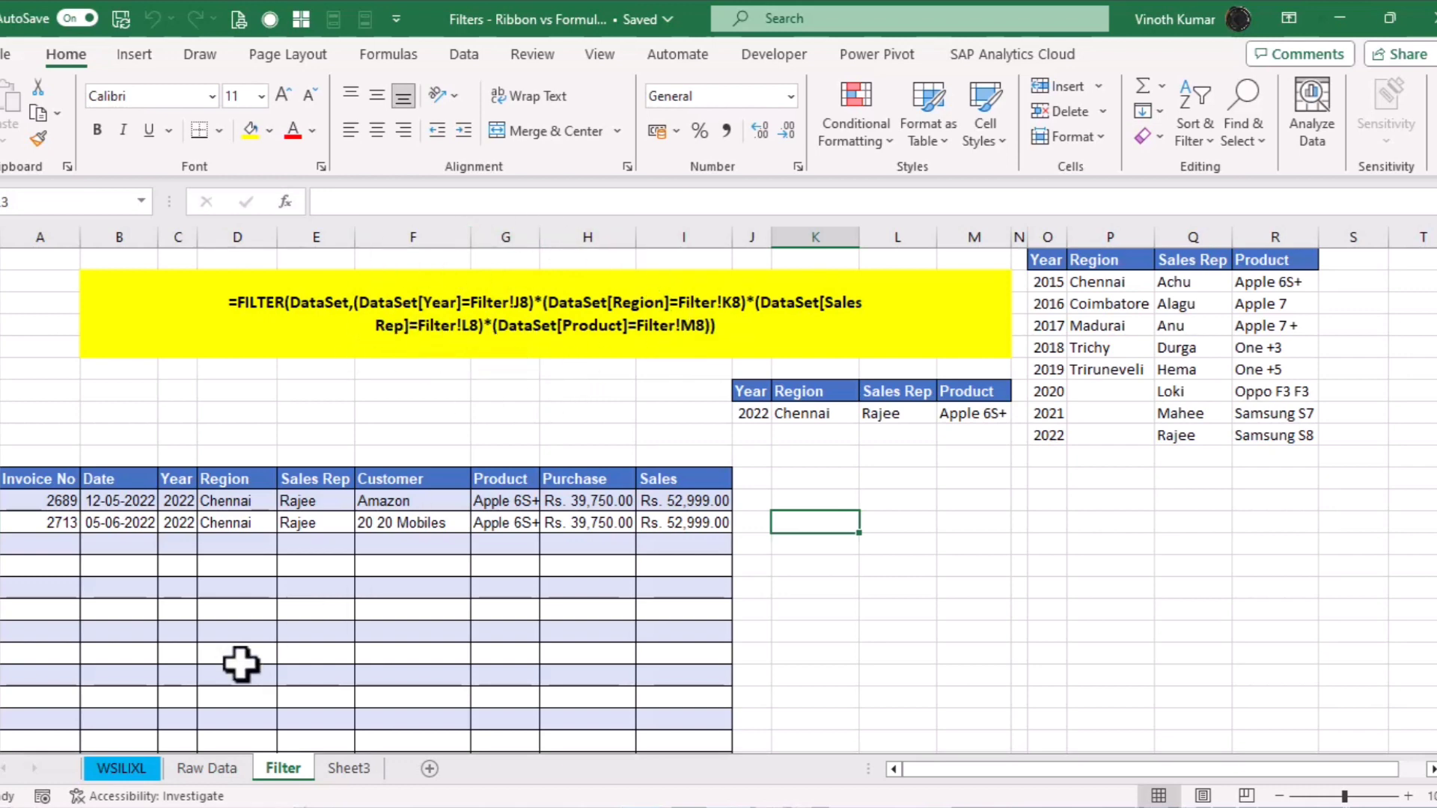
click(347, 768)
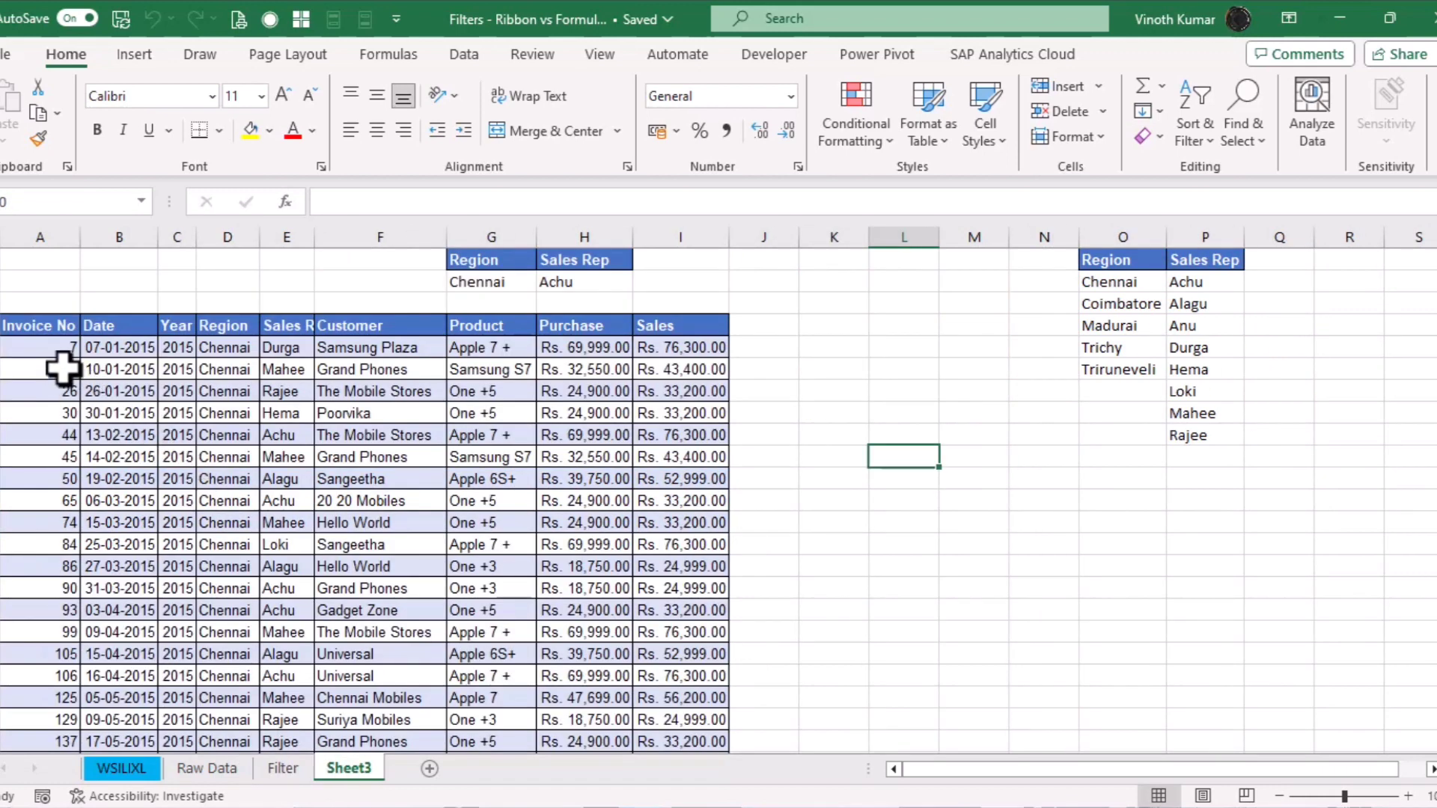
Wrap the Region test in A5's FILTER formula in parentheses and append a multiplication
click(46, 346)
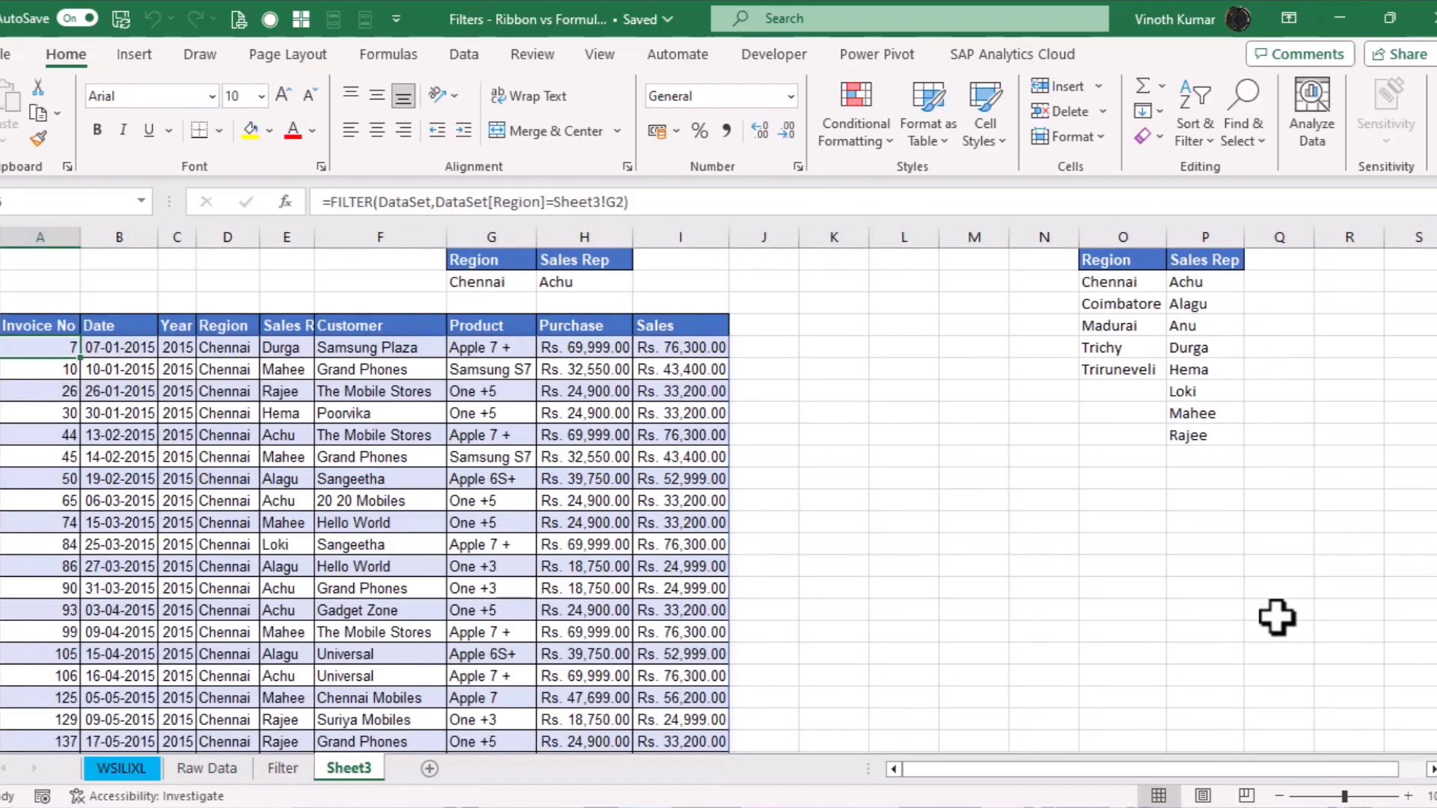
key(F2)
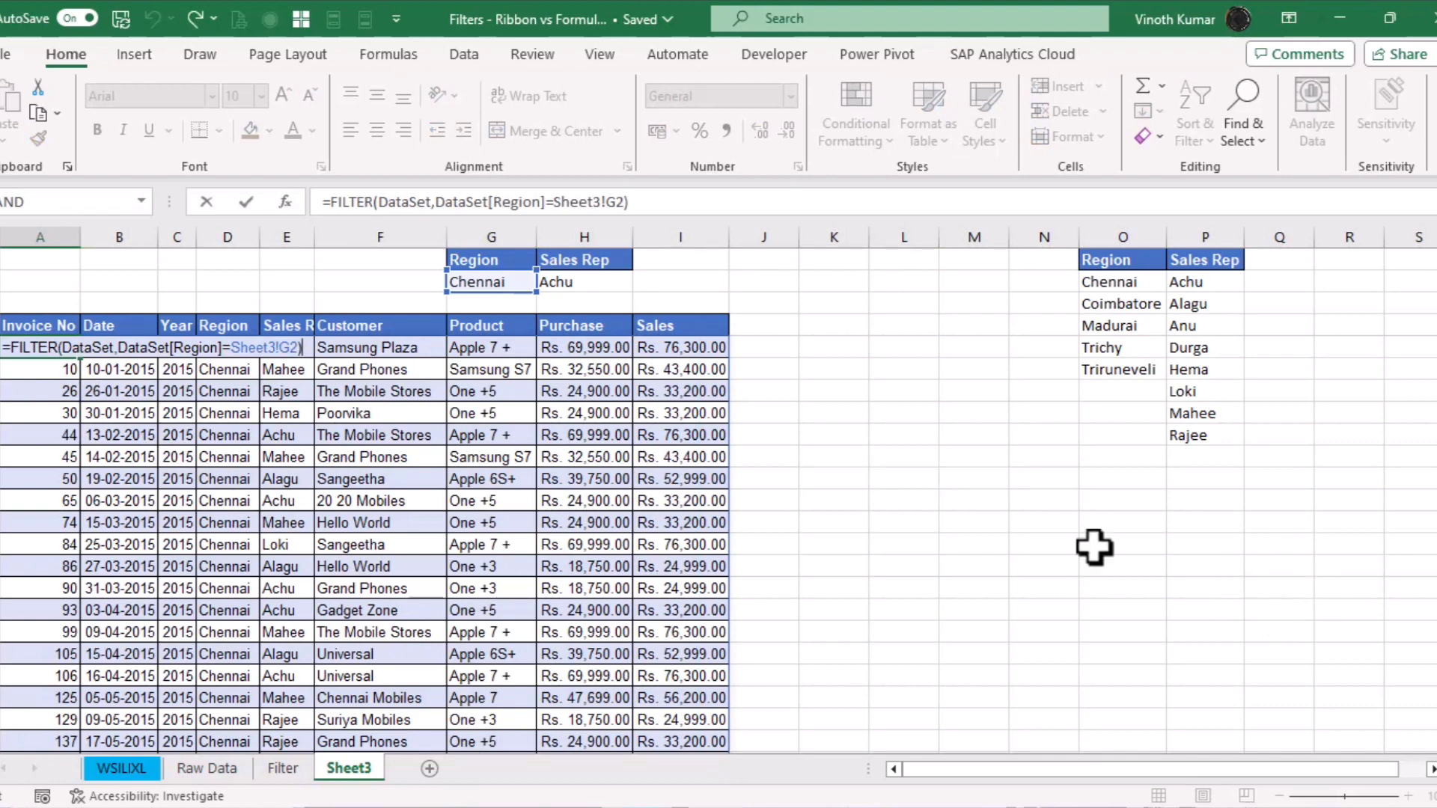
click(120, 348)
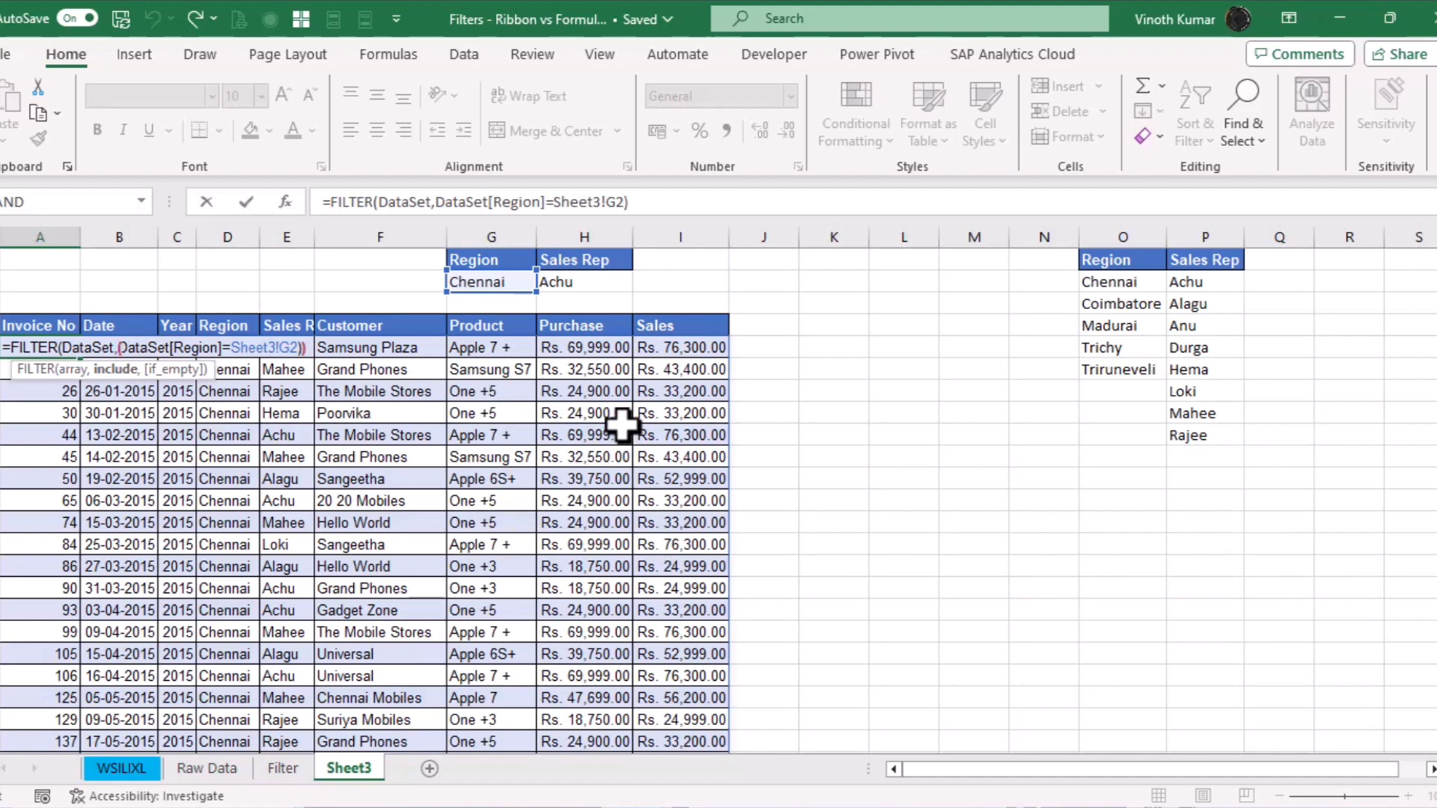
text(()
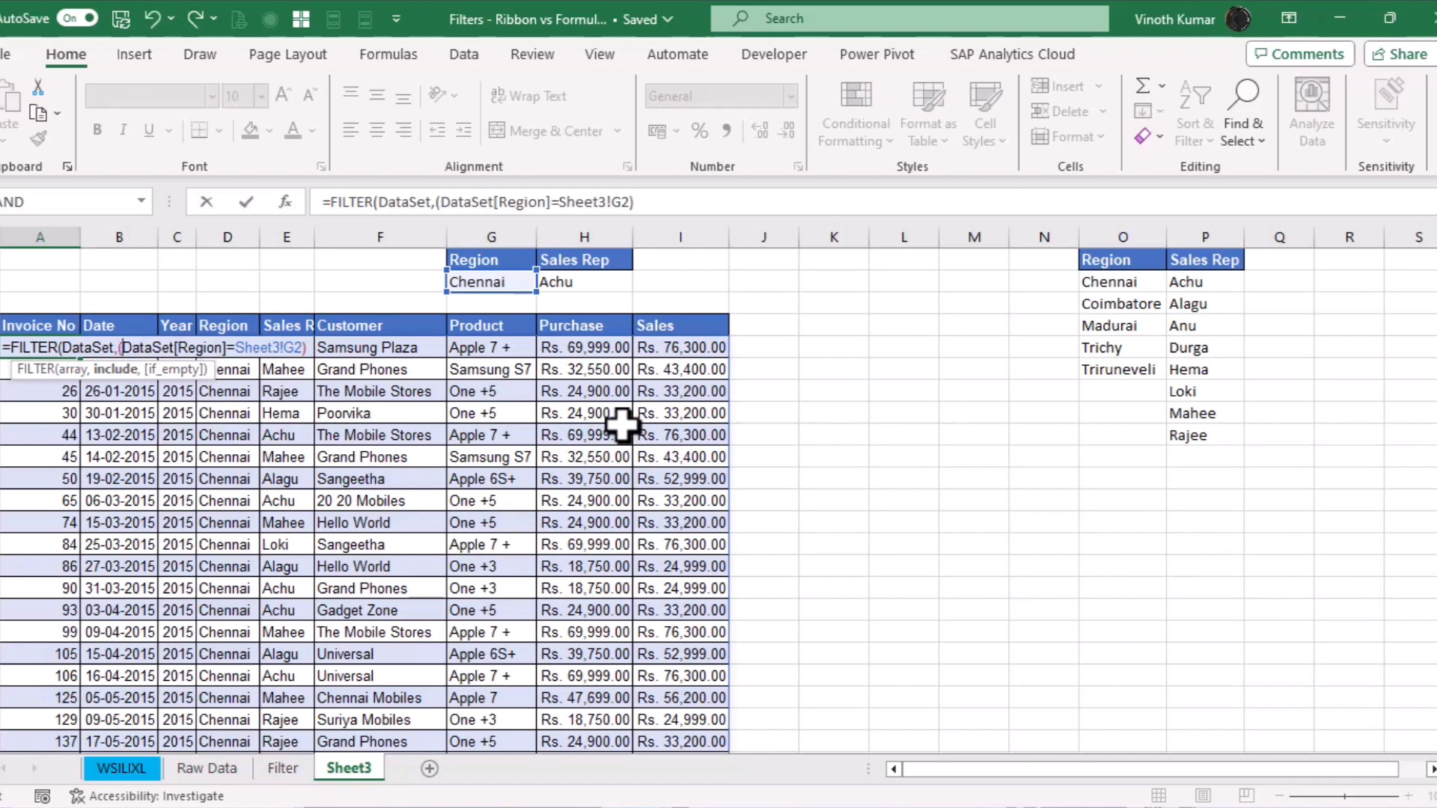
click(305, 348)
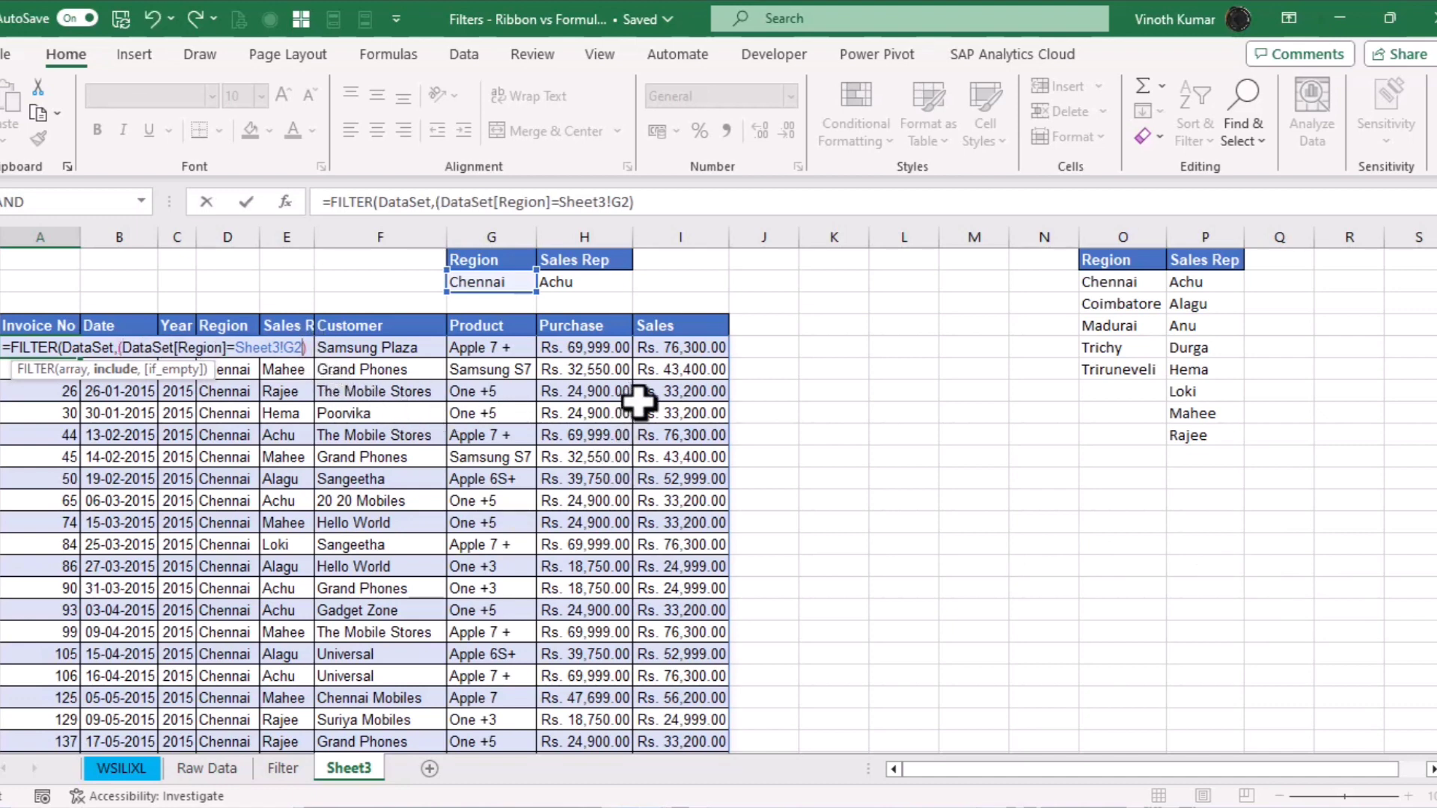
text(*)
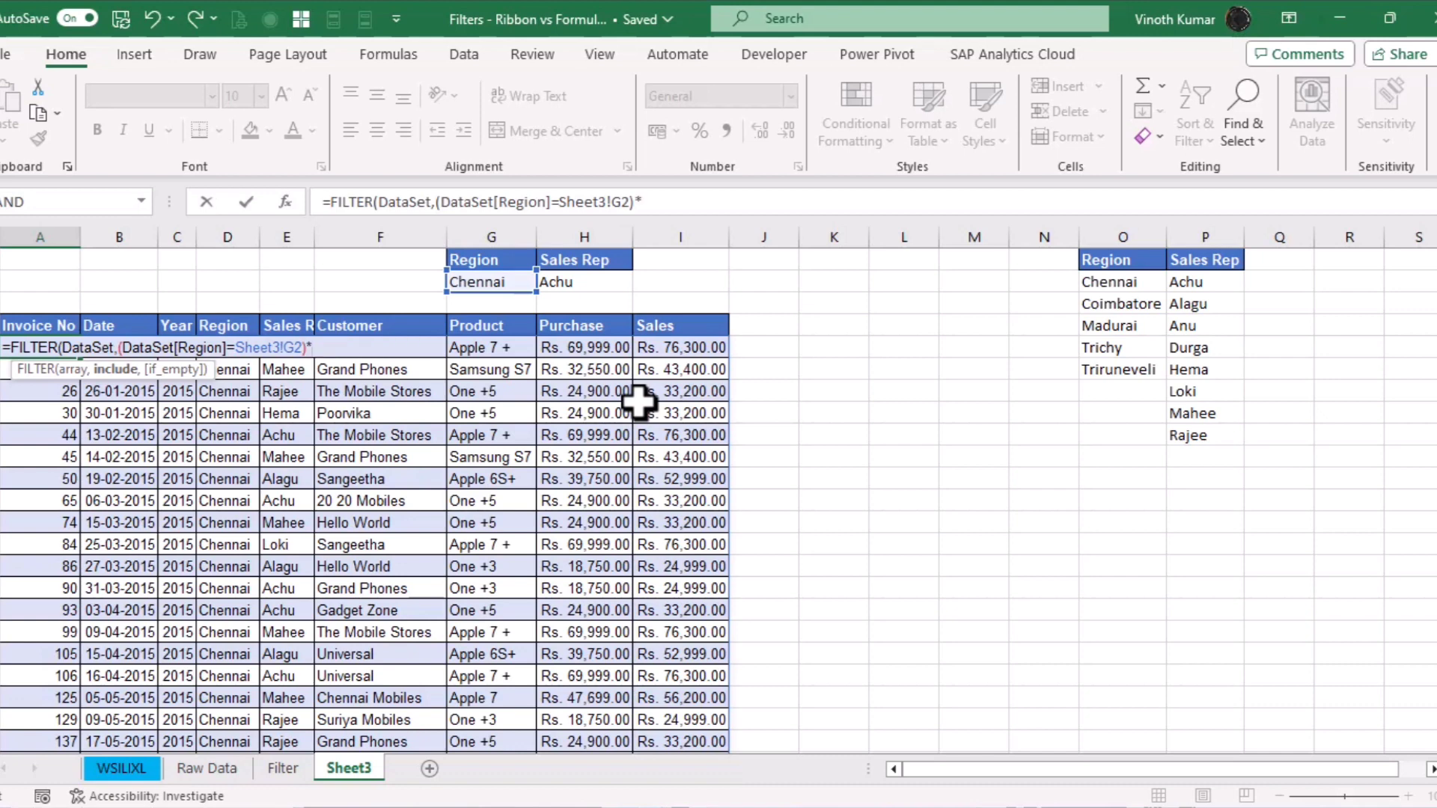
text(()
Add the condition (Sales_Rep=Sheet3!H2) and commit the two-condition FILTER formula
click(213, 770)
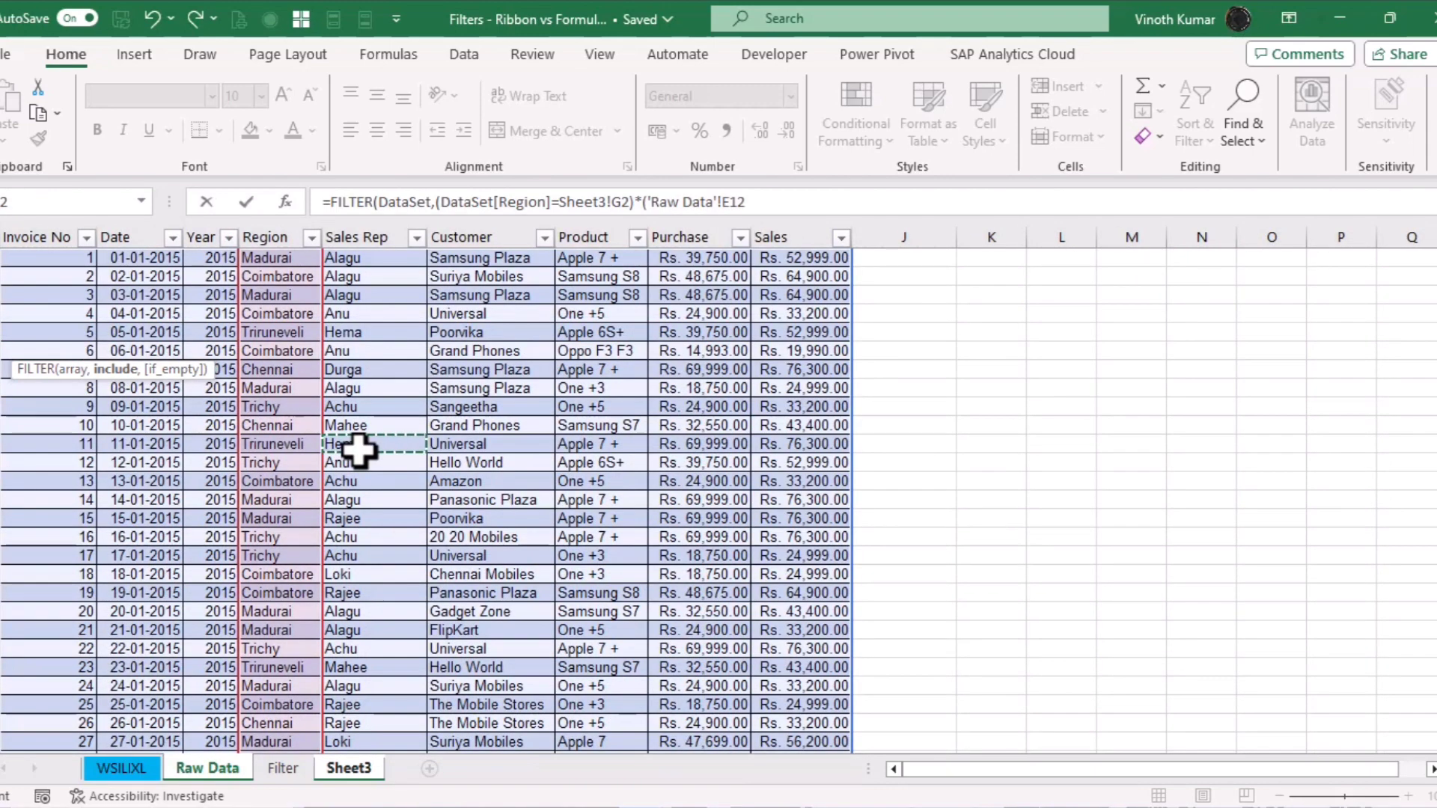
key(ctrl+Up)
key(Down)
key(ctrl+shift+Down)
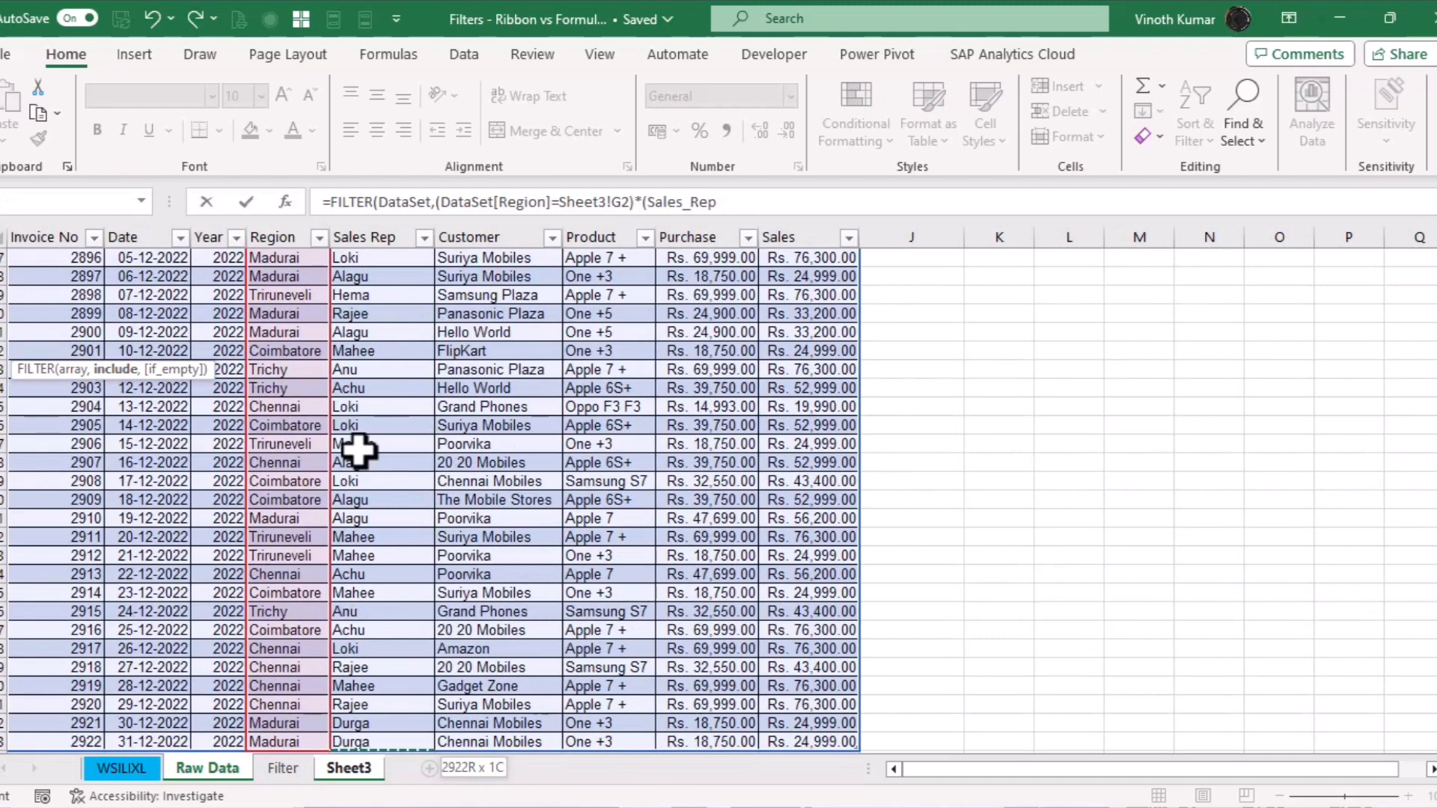
text(=)
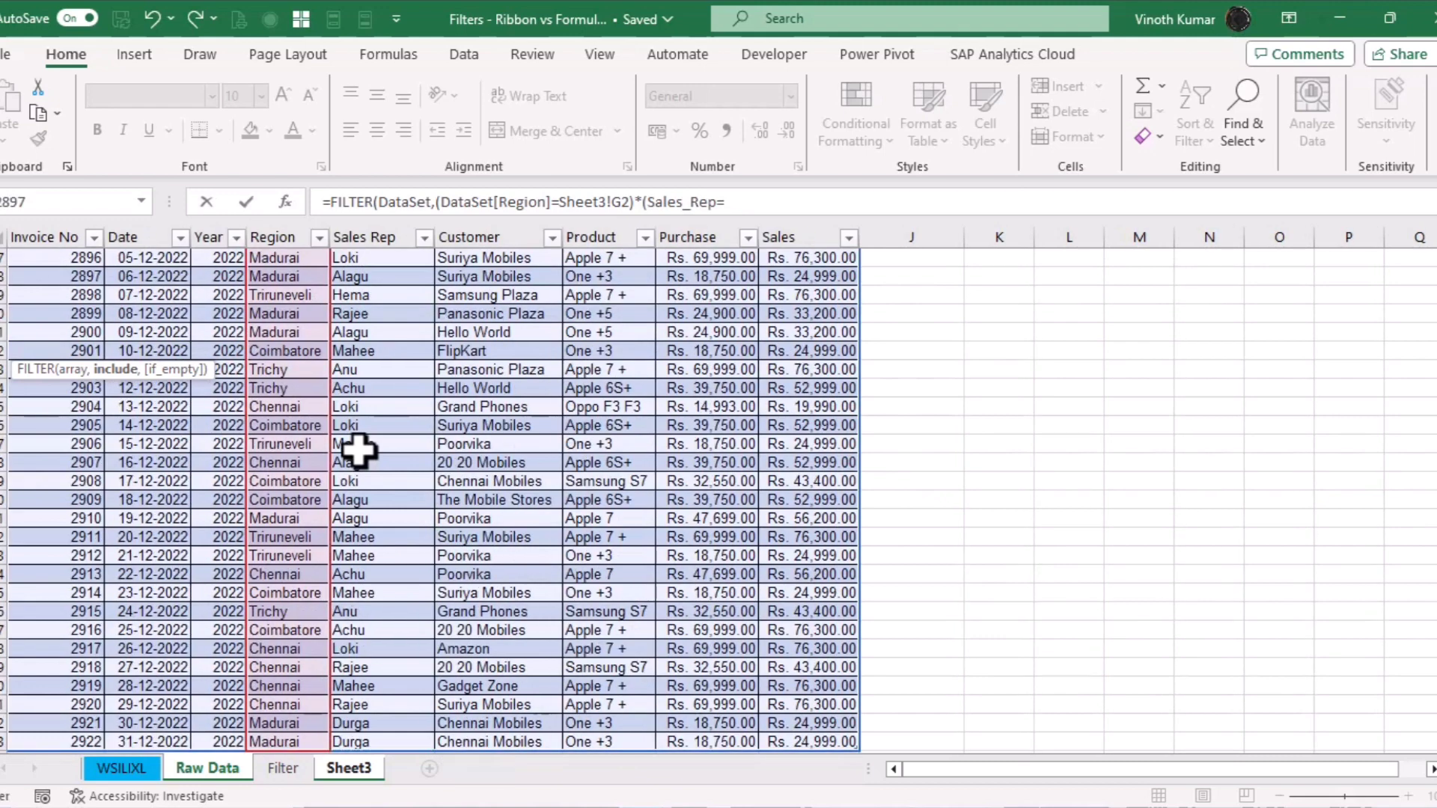
click(283, 768)
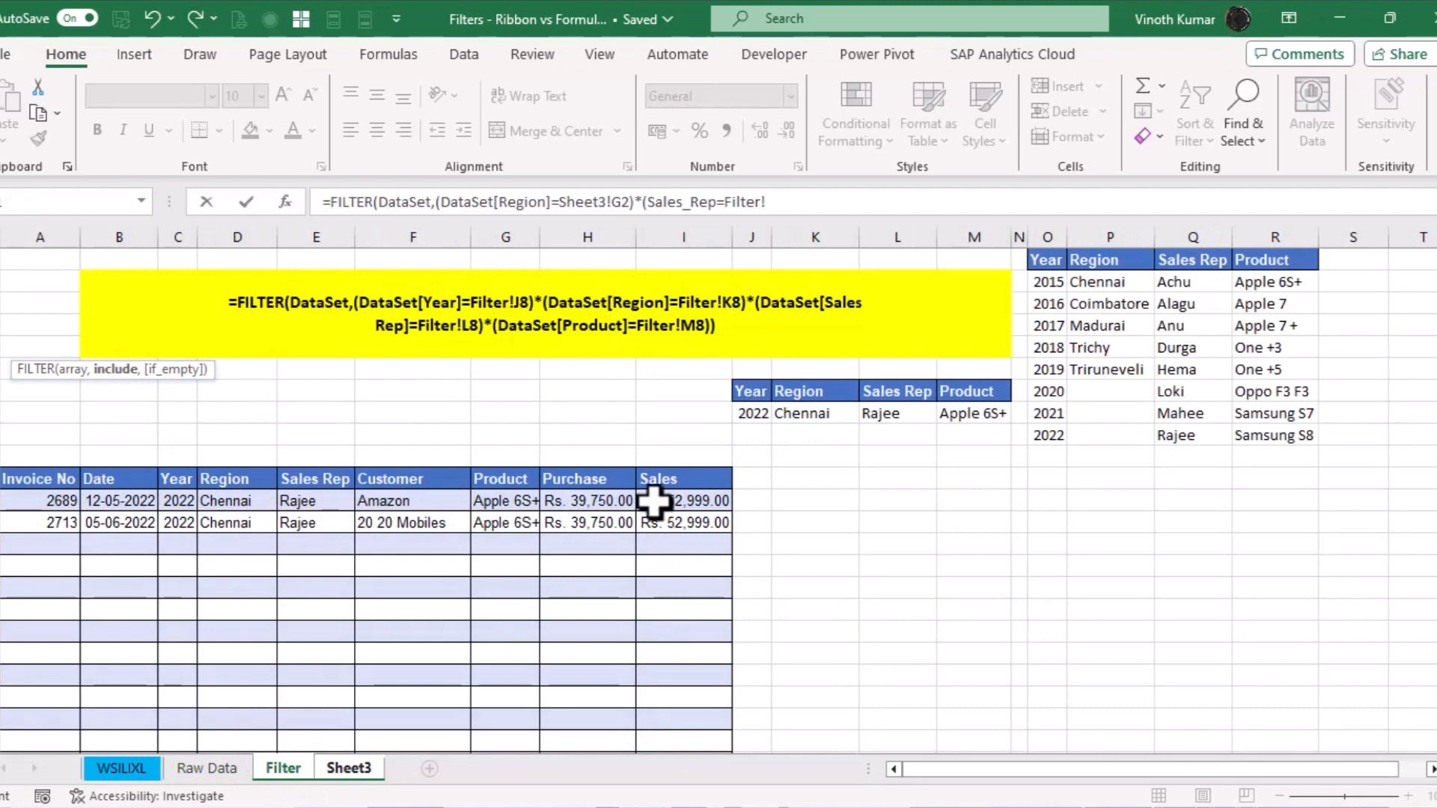
click(352, 768)
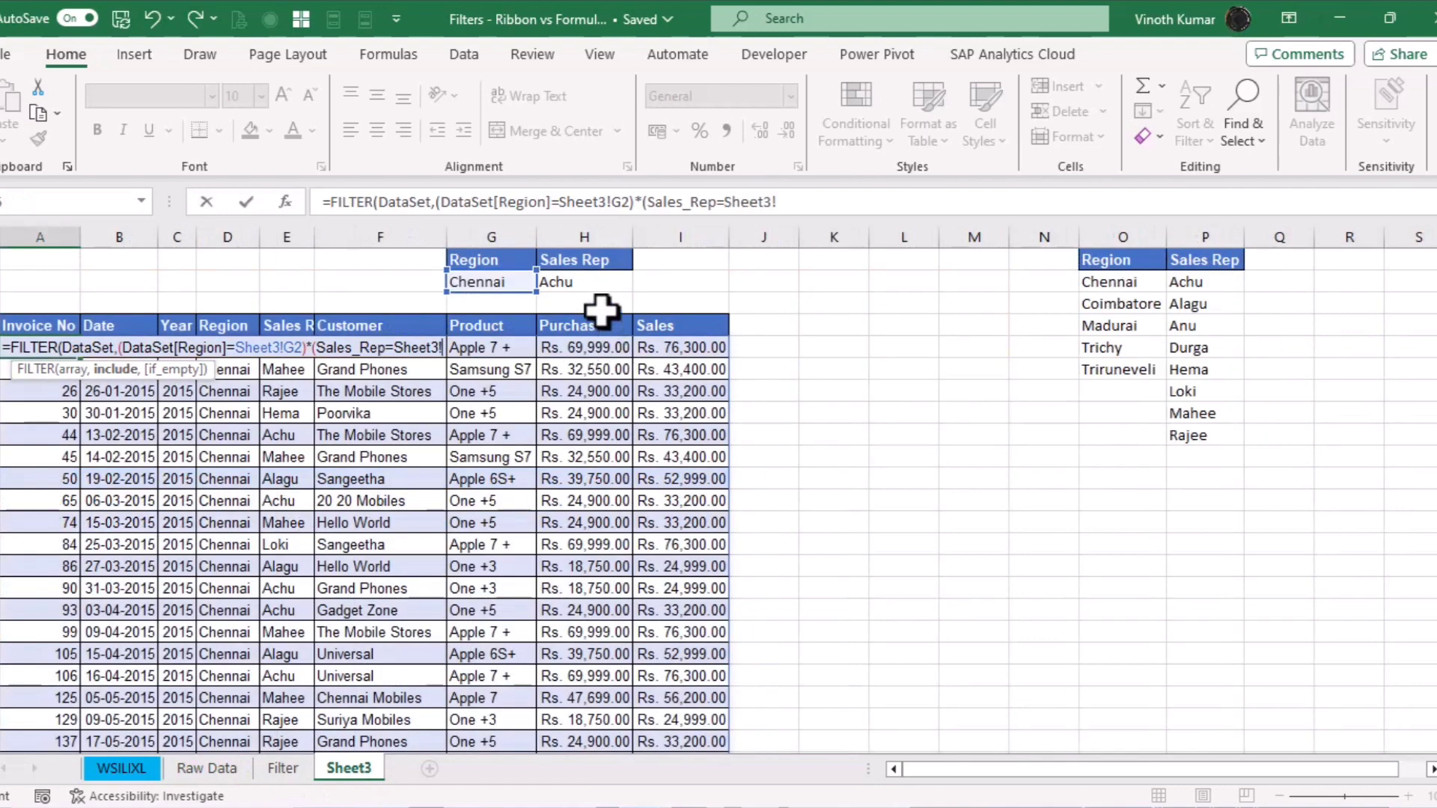
click(590, 282)
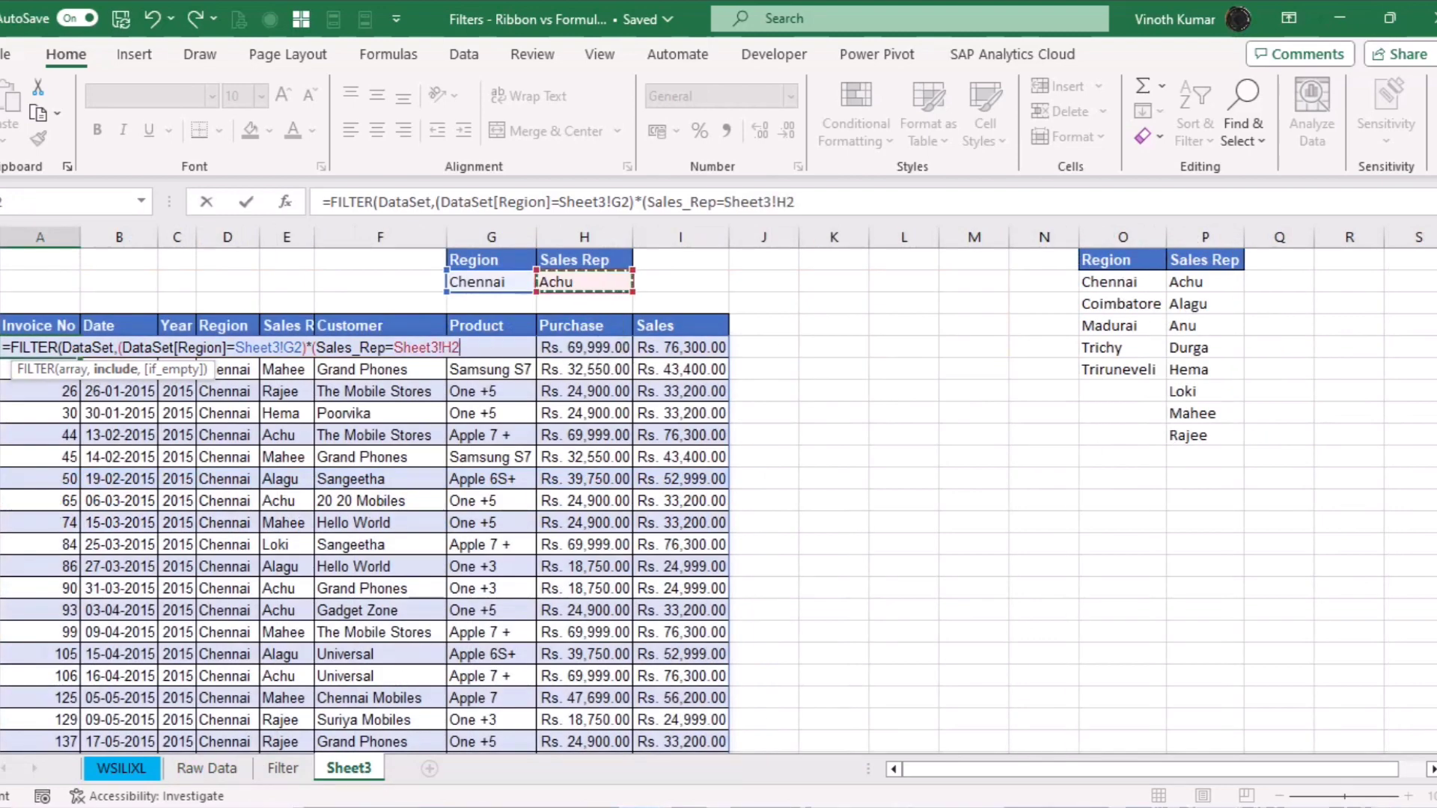
text()))
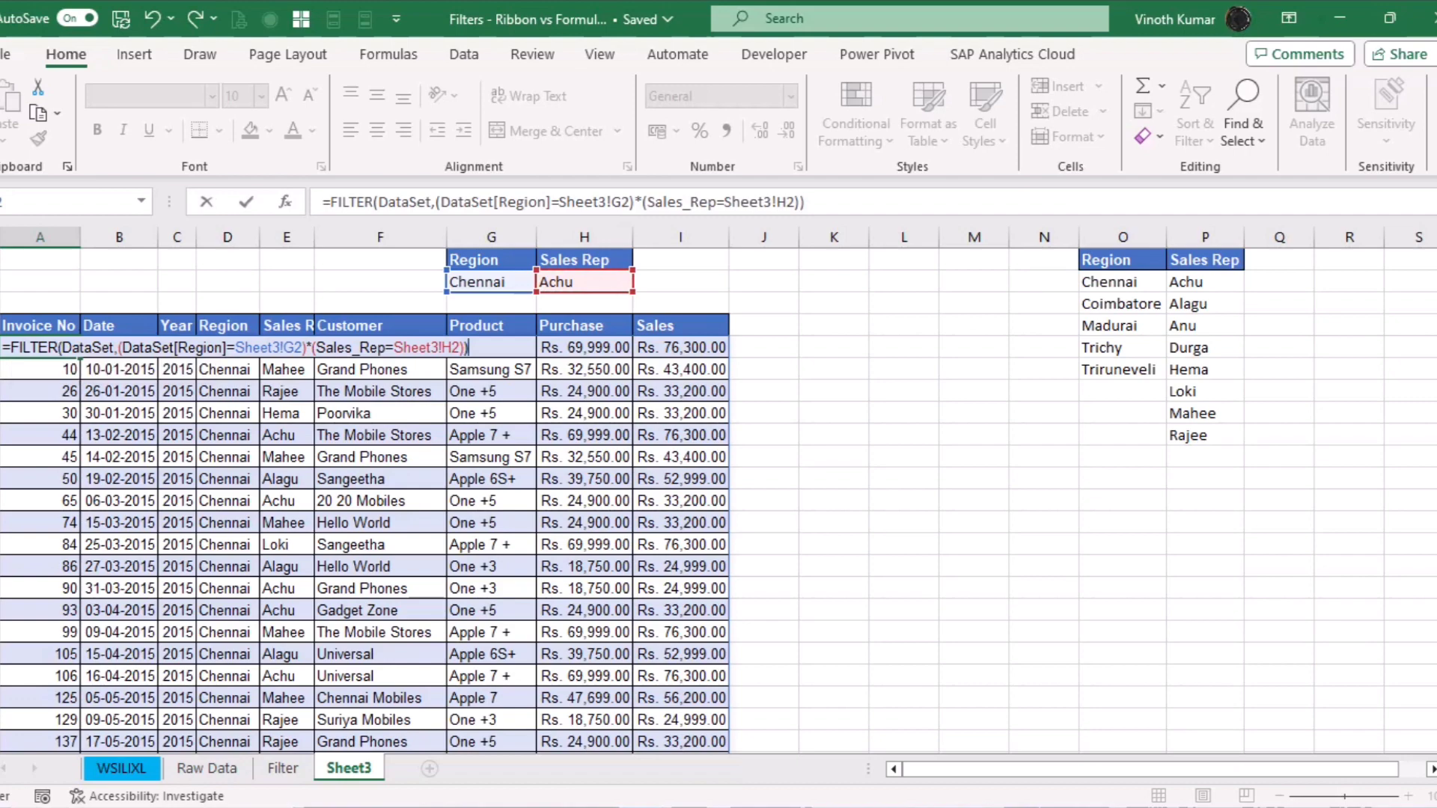
key(Return)
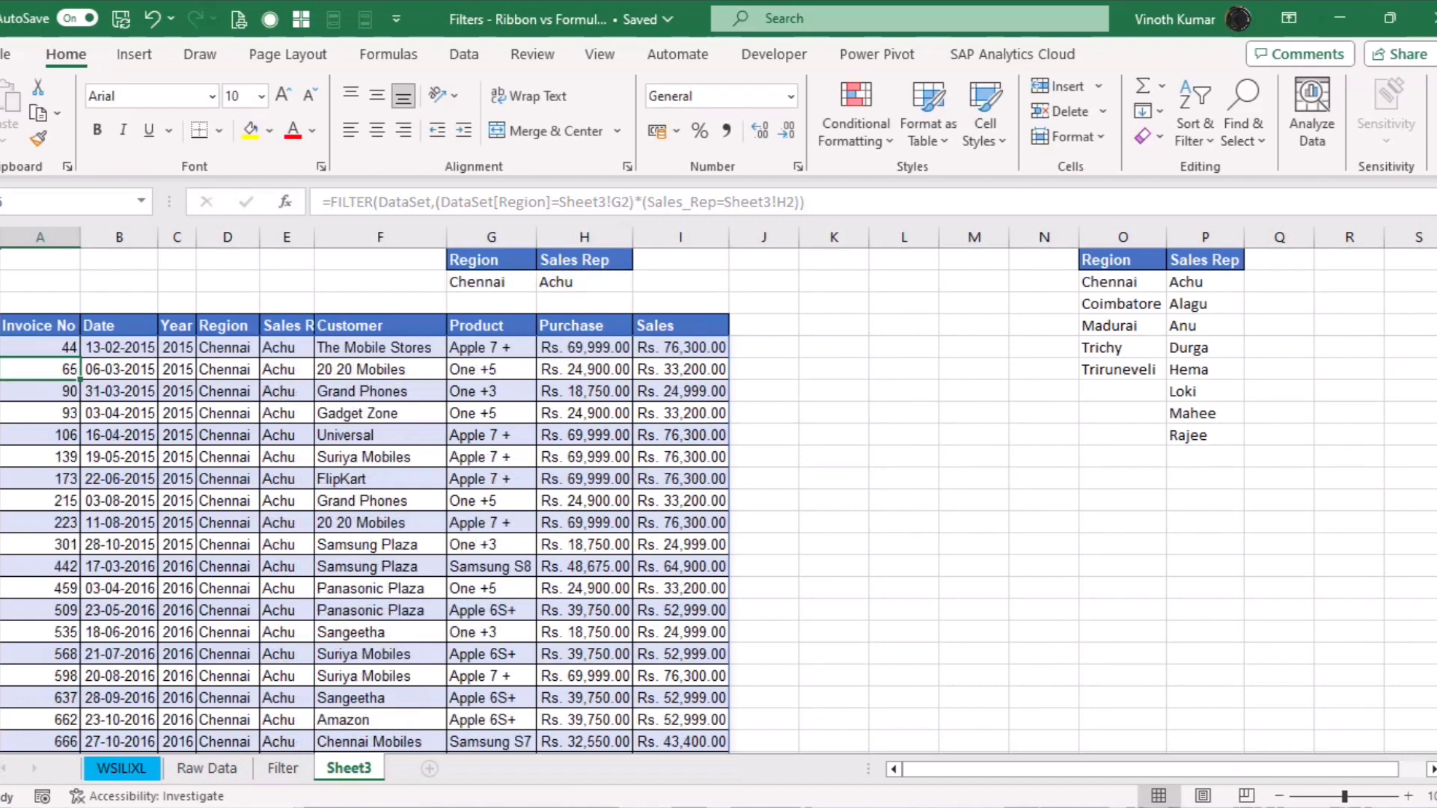
scroll(568, 519, down, 9)
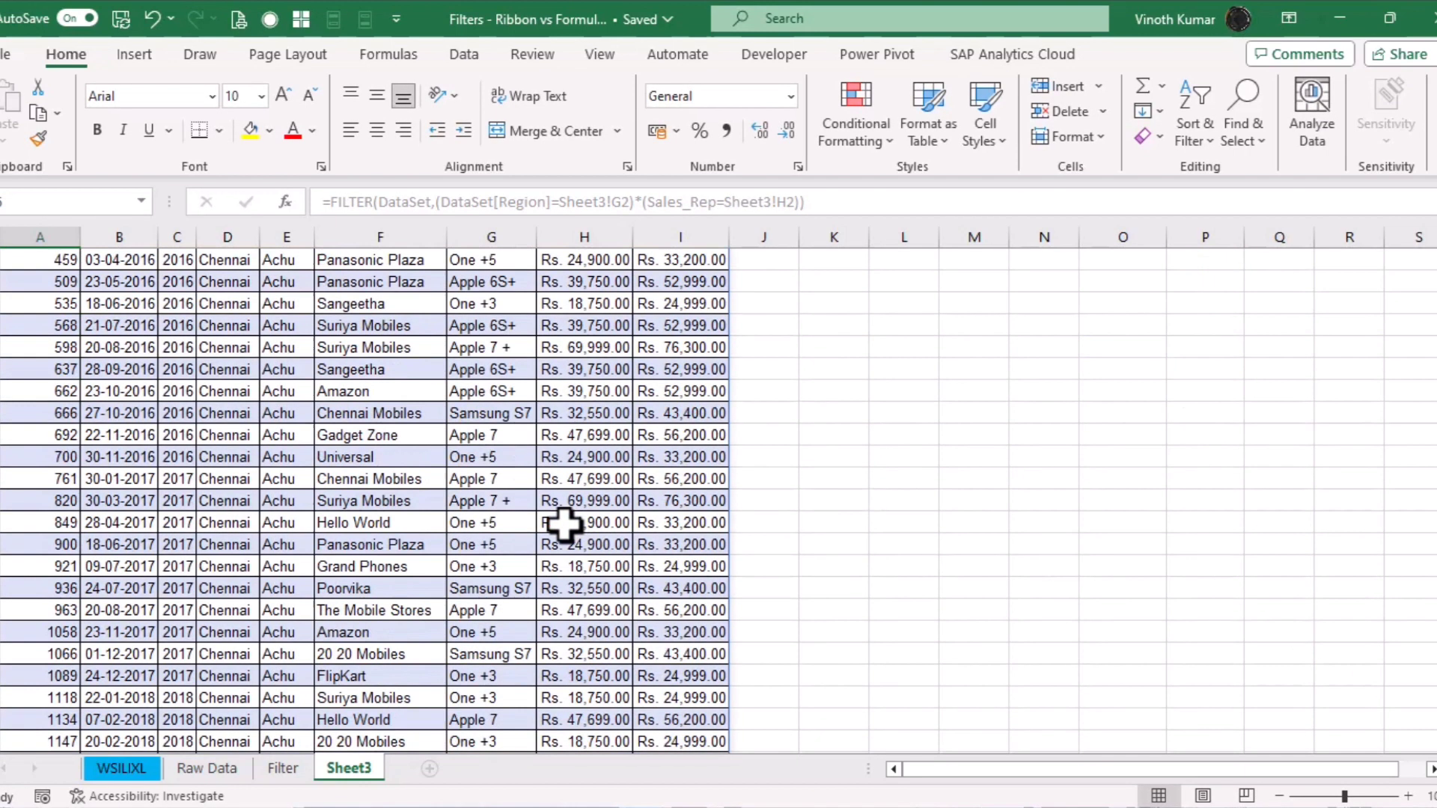
scroll(568, 526, down, 8)
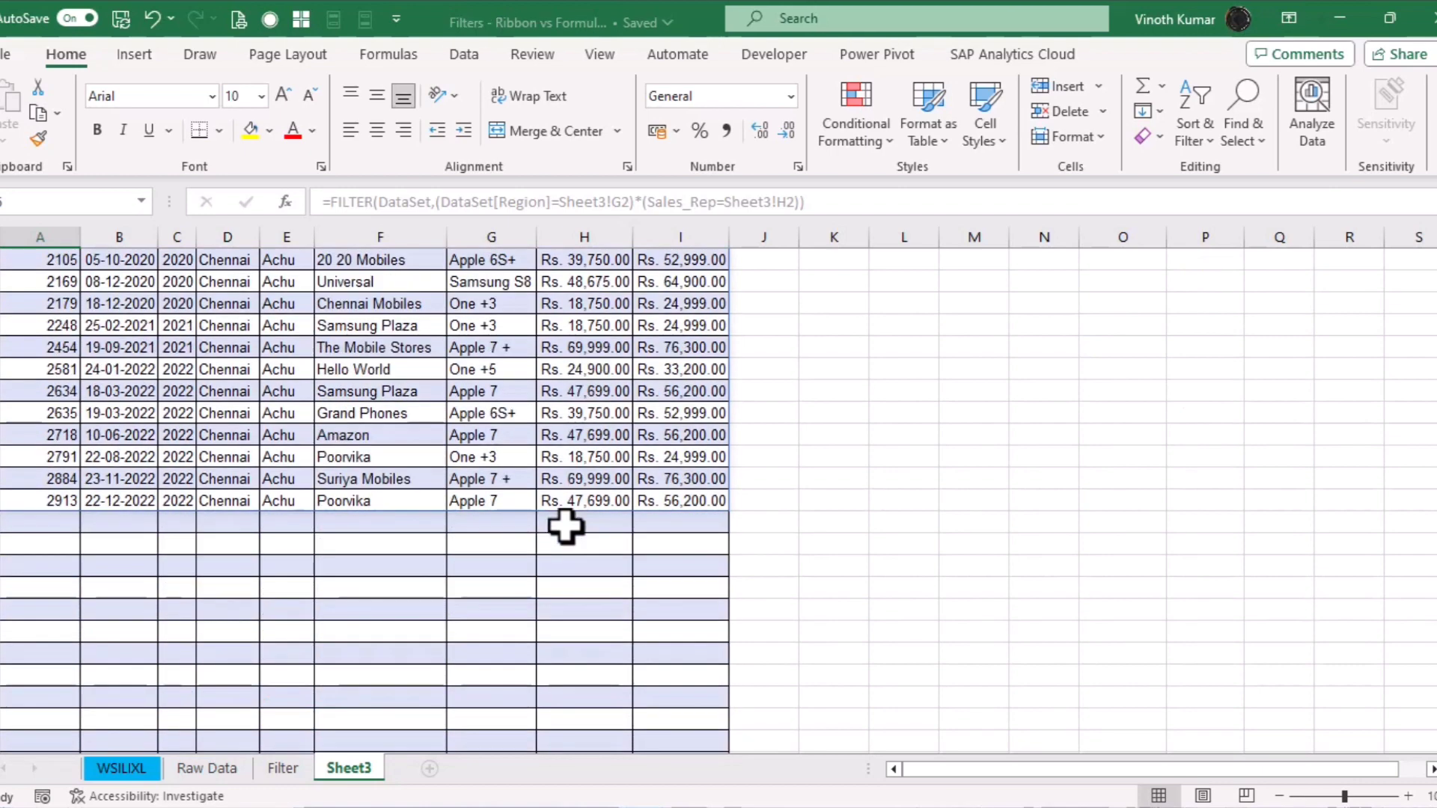
scroll(566, 527, up, 17)
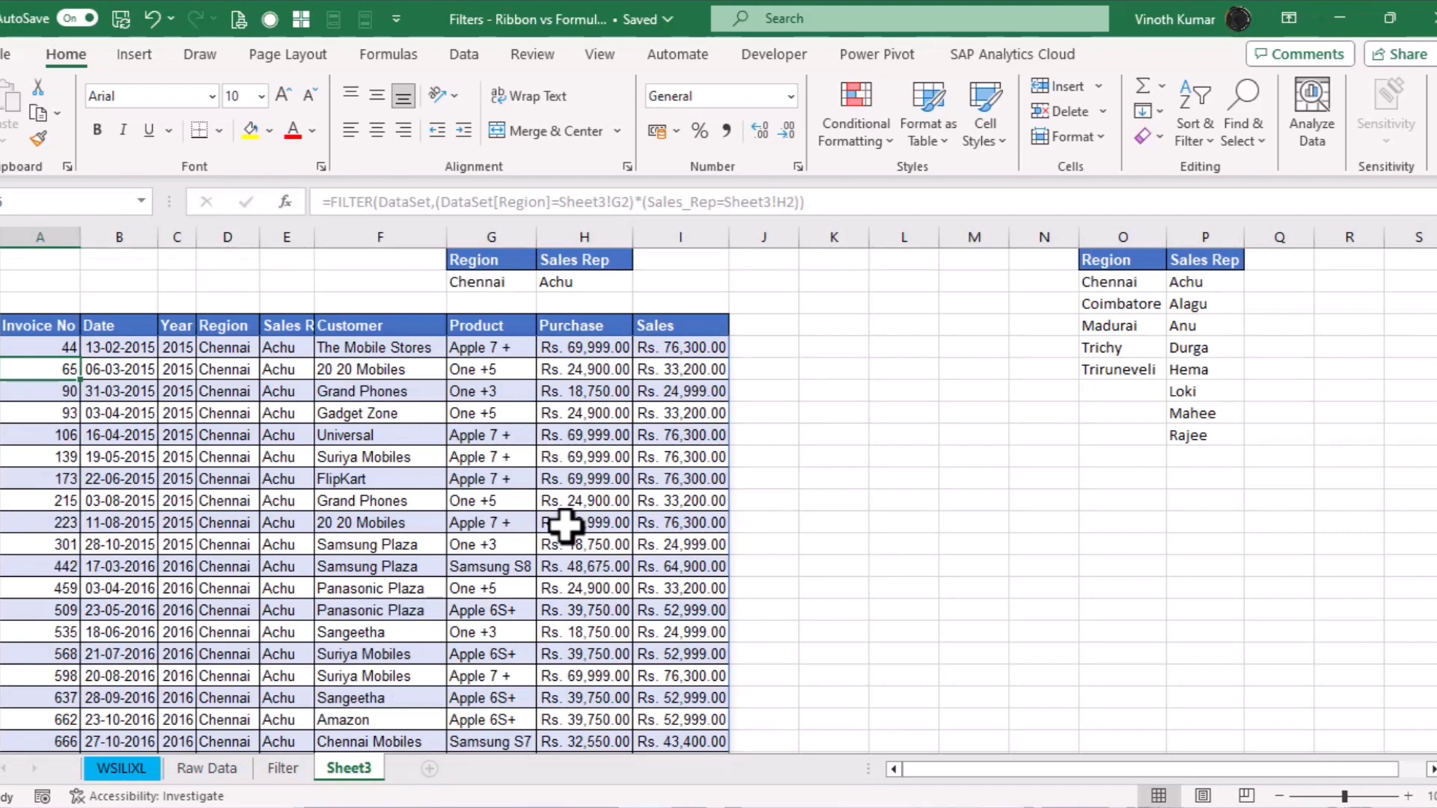
scroll(565, 526, down, 13)
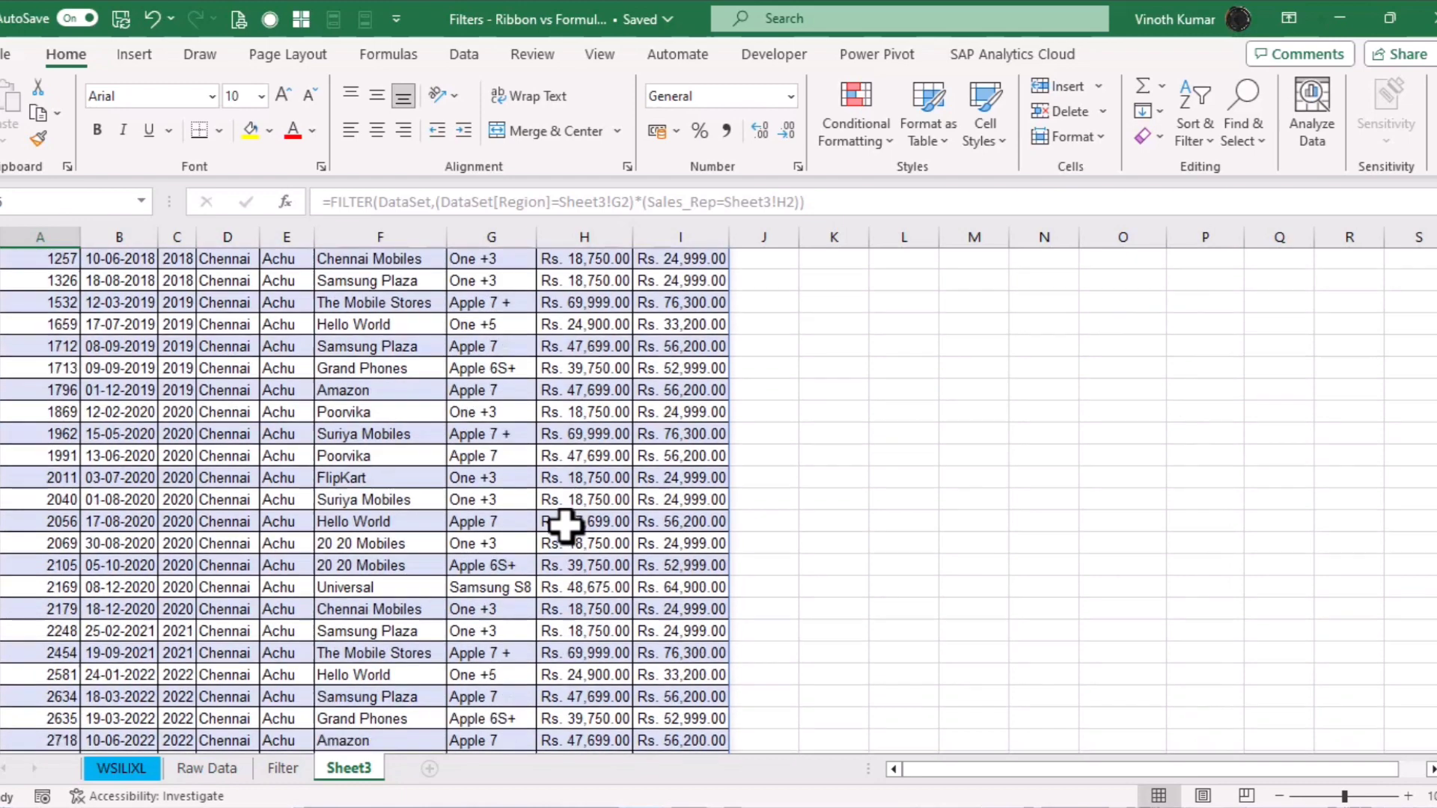
scroll(565, 526, up, 13)
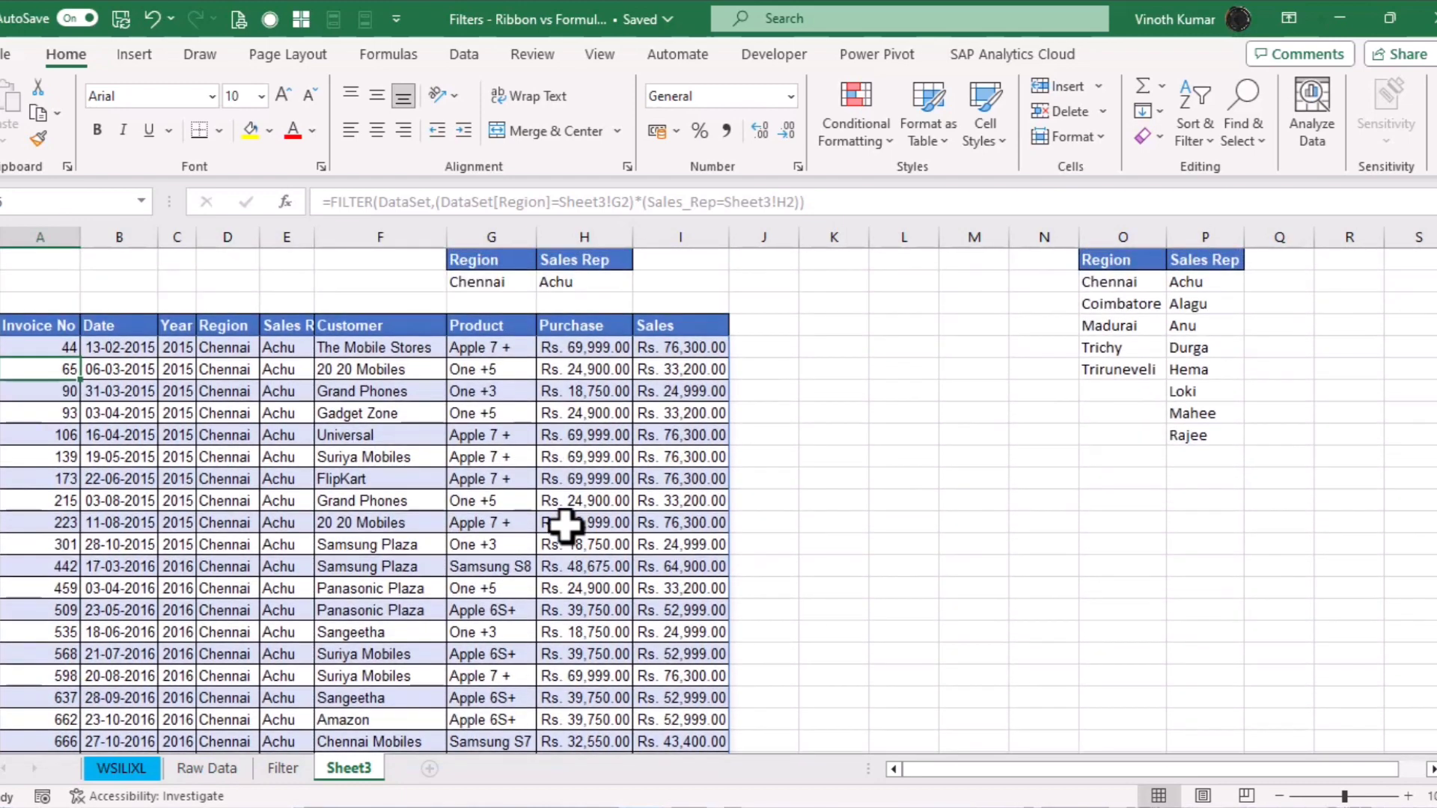
click(1039, 260)
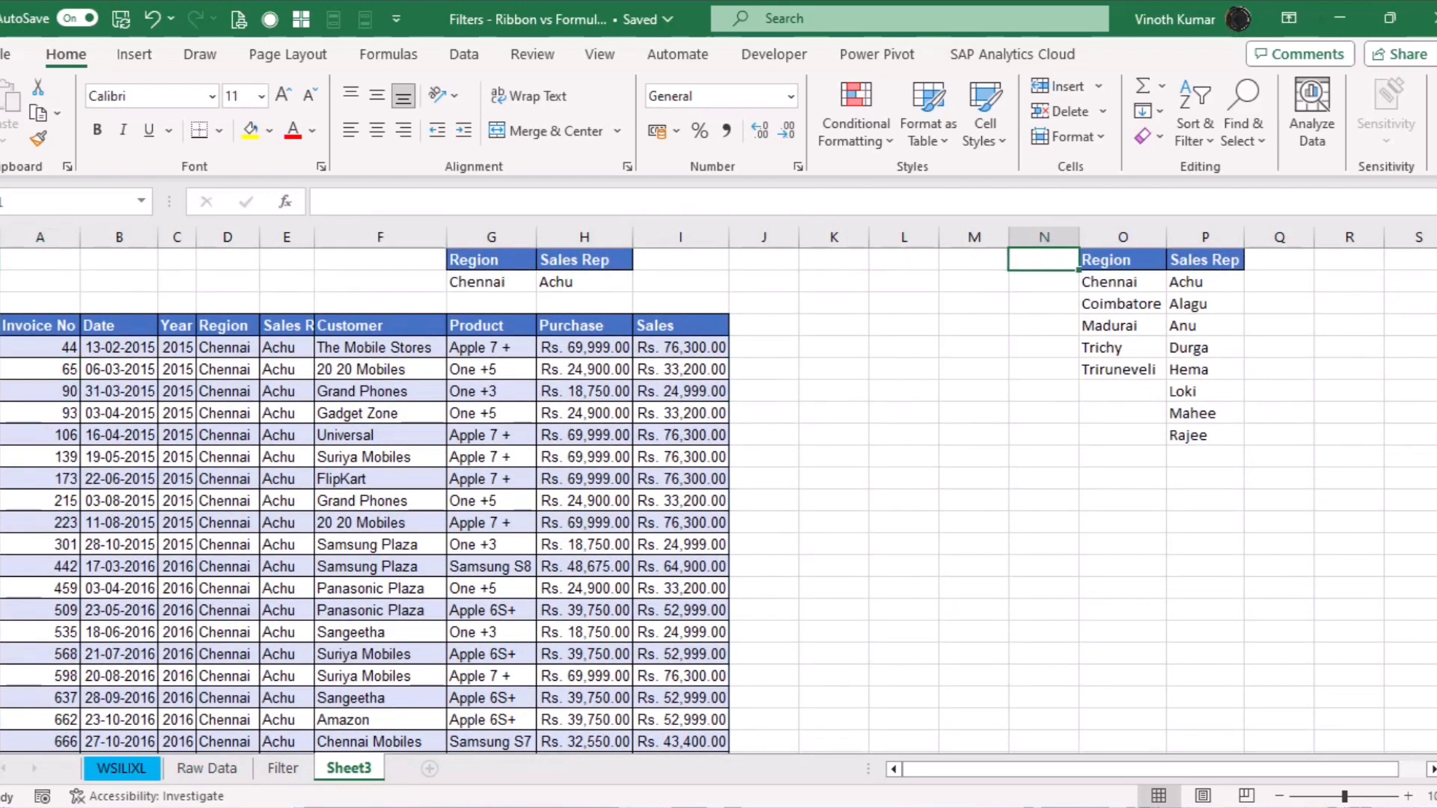
text(Year)
key(Return)
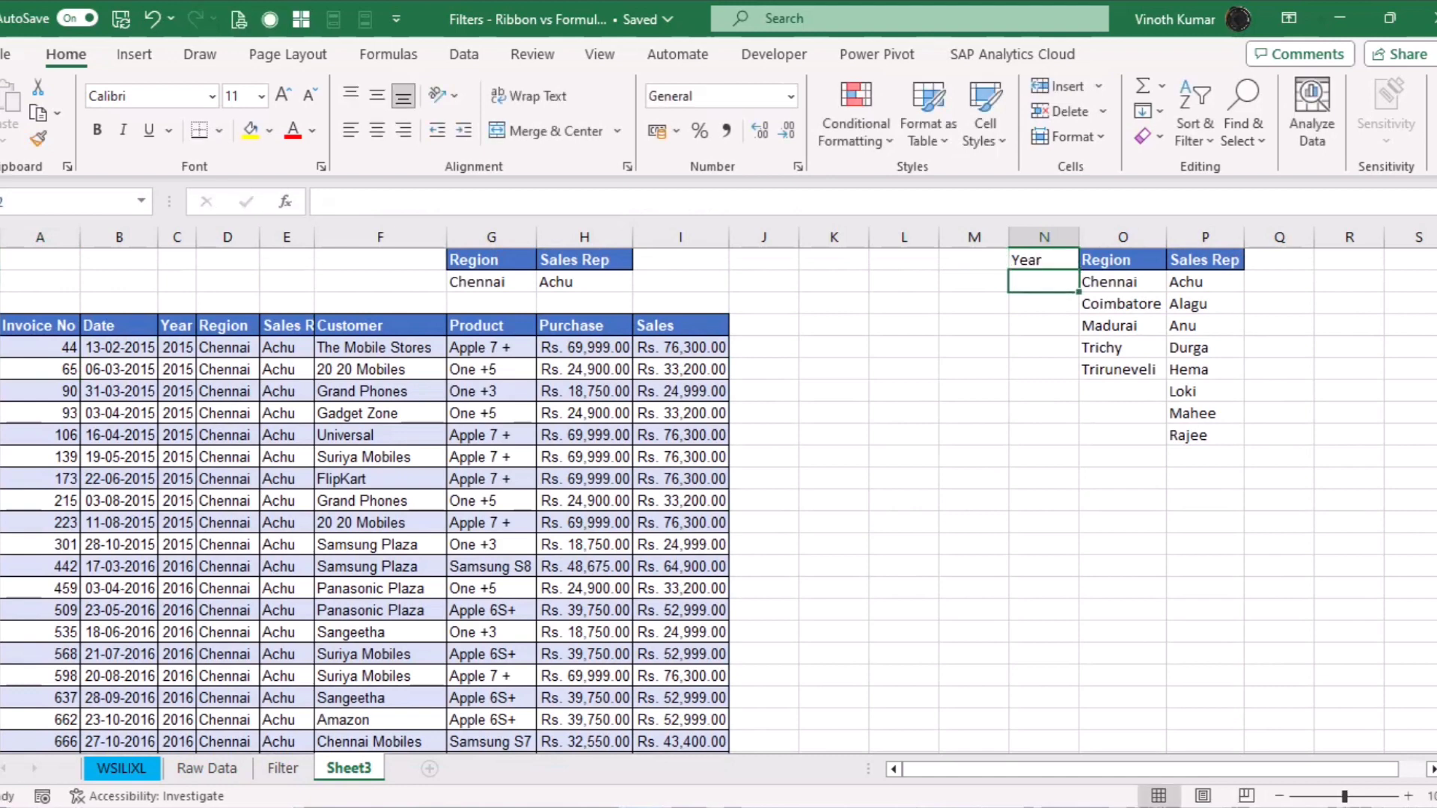
key(Up)
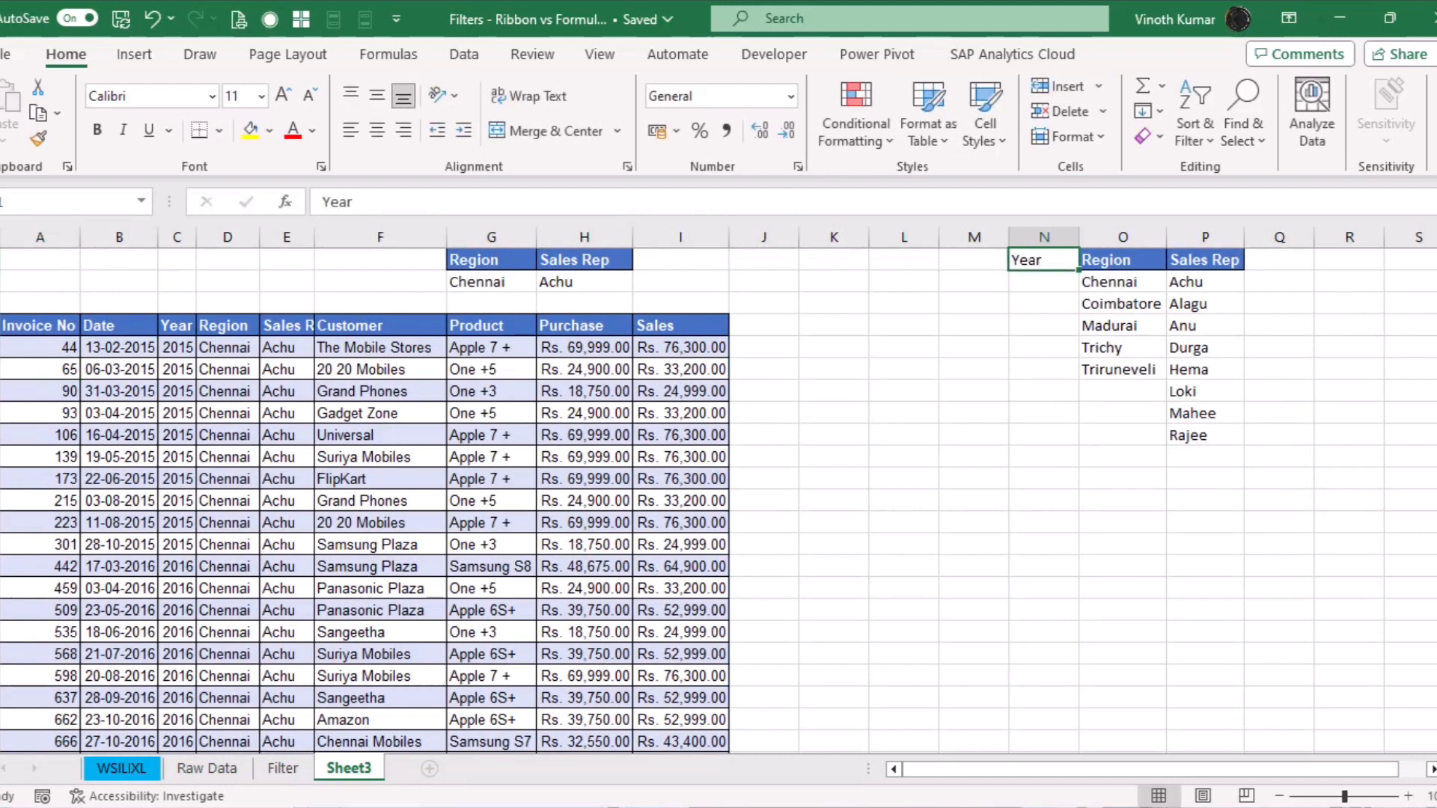
key(Delete)
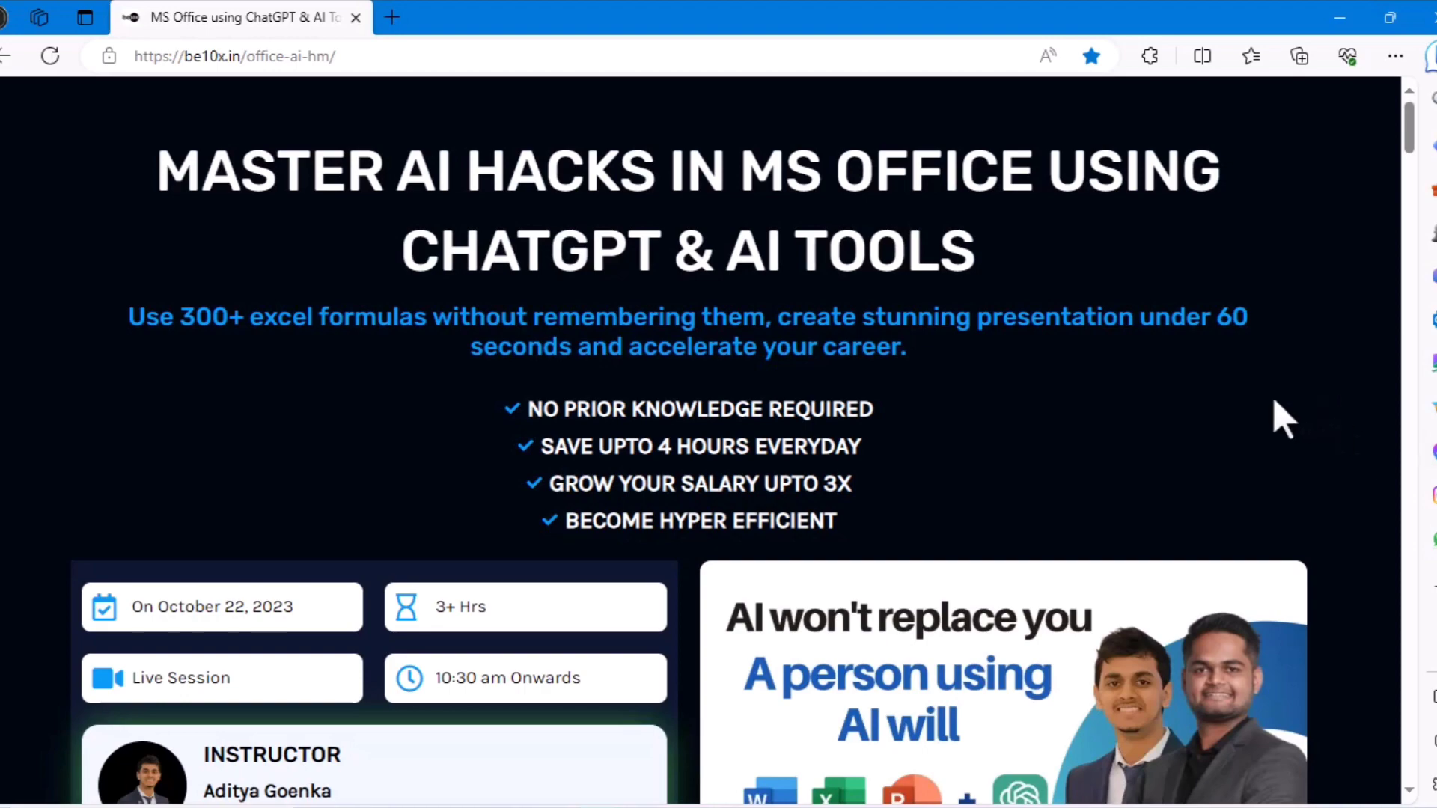
Scroll through the be10x course page, then minimize the Edge window
scroll(1286, 420, down, 12)
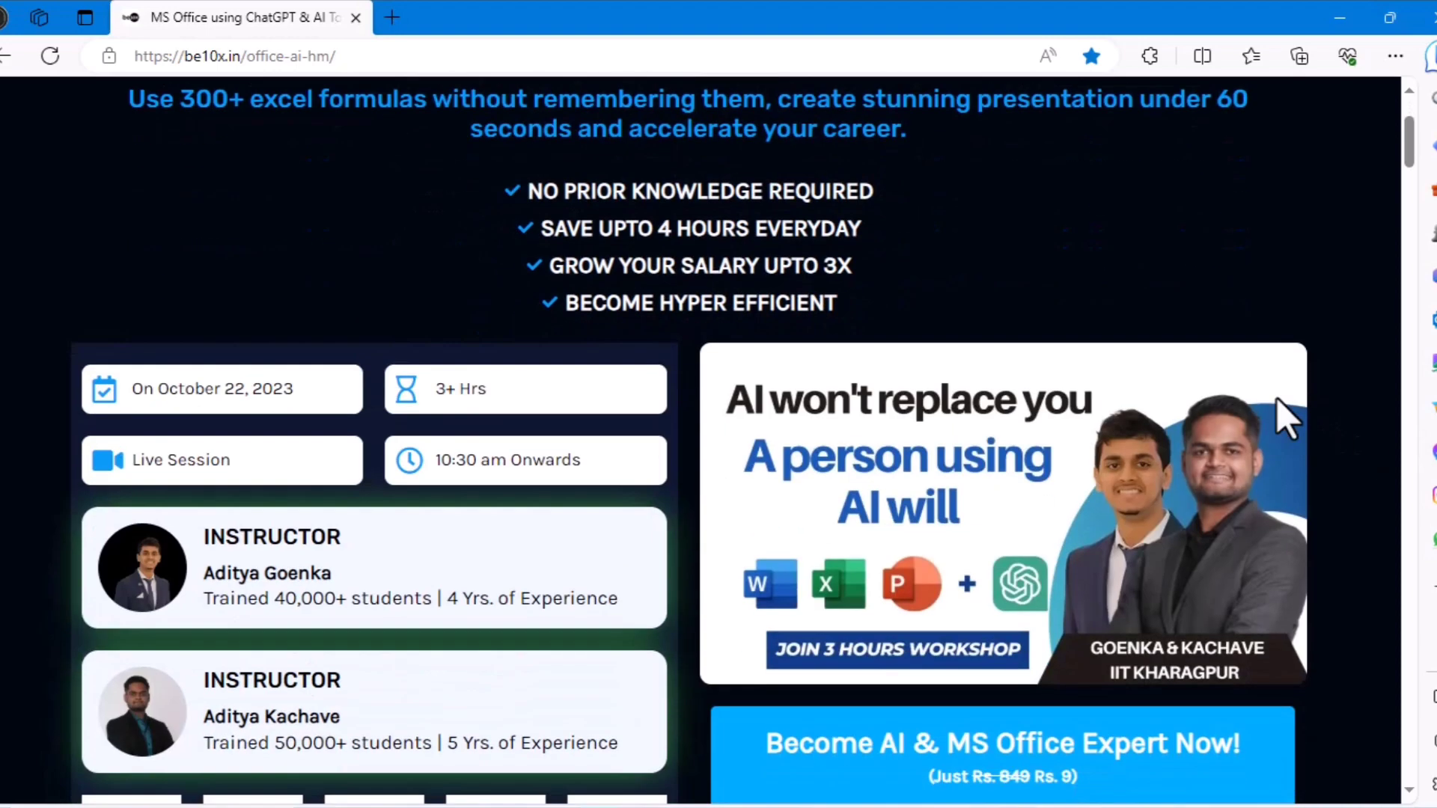
scroll(1286, 419, down, 5)
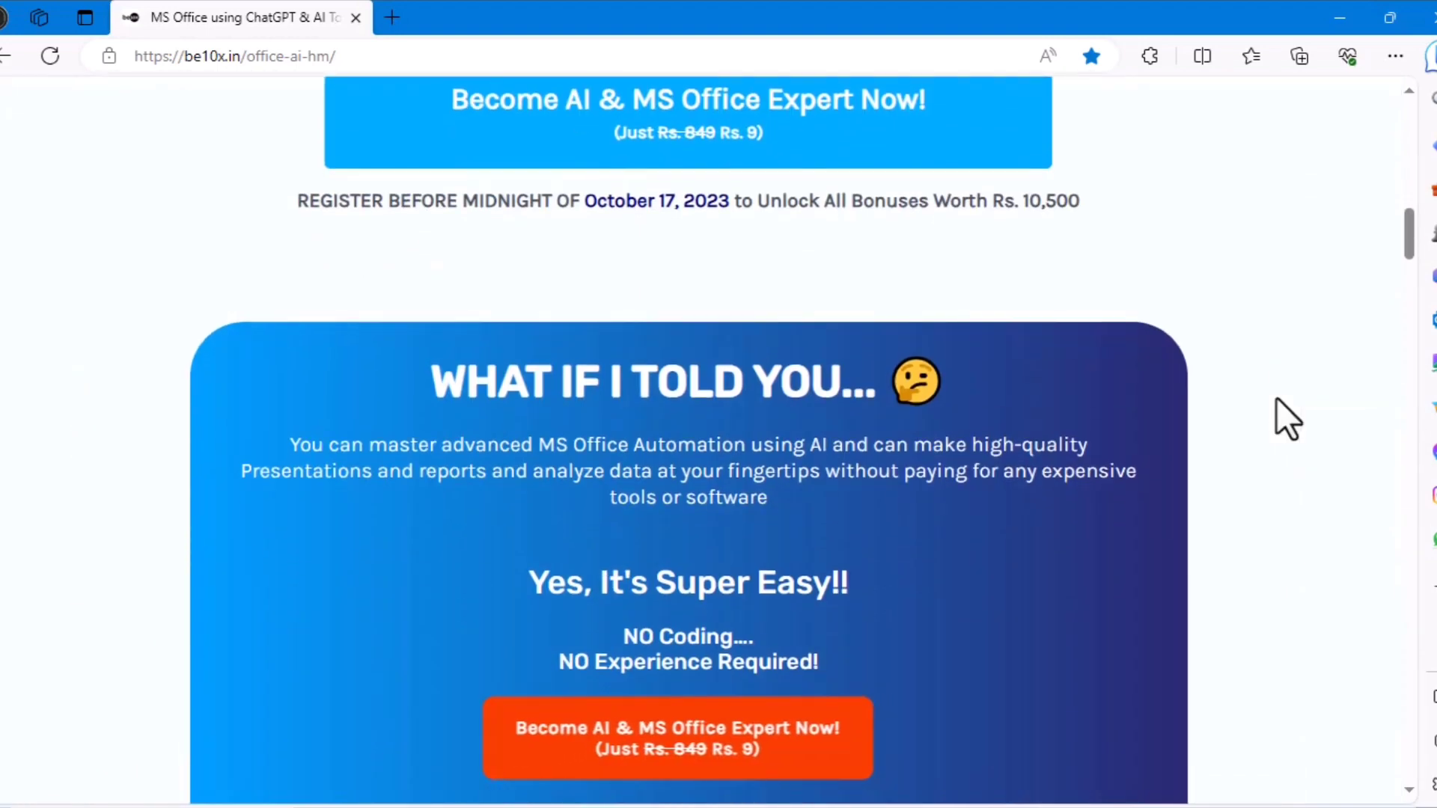
scroll(1277, 399, up, 17)
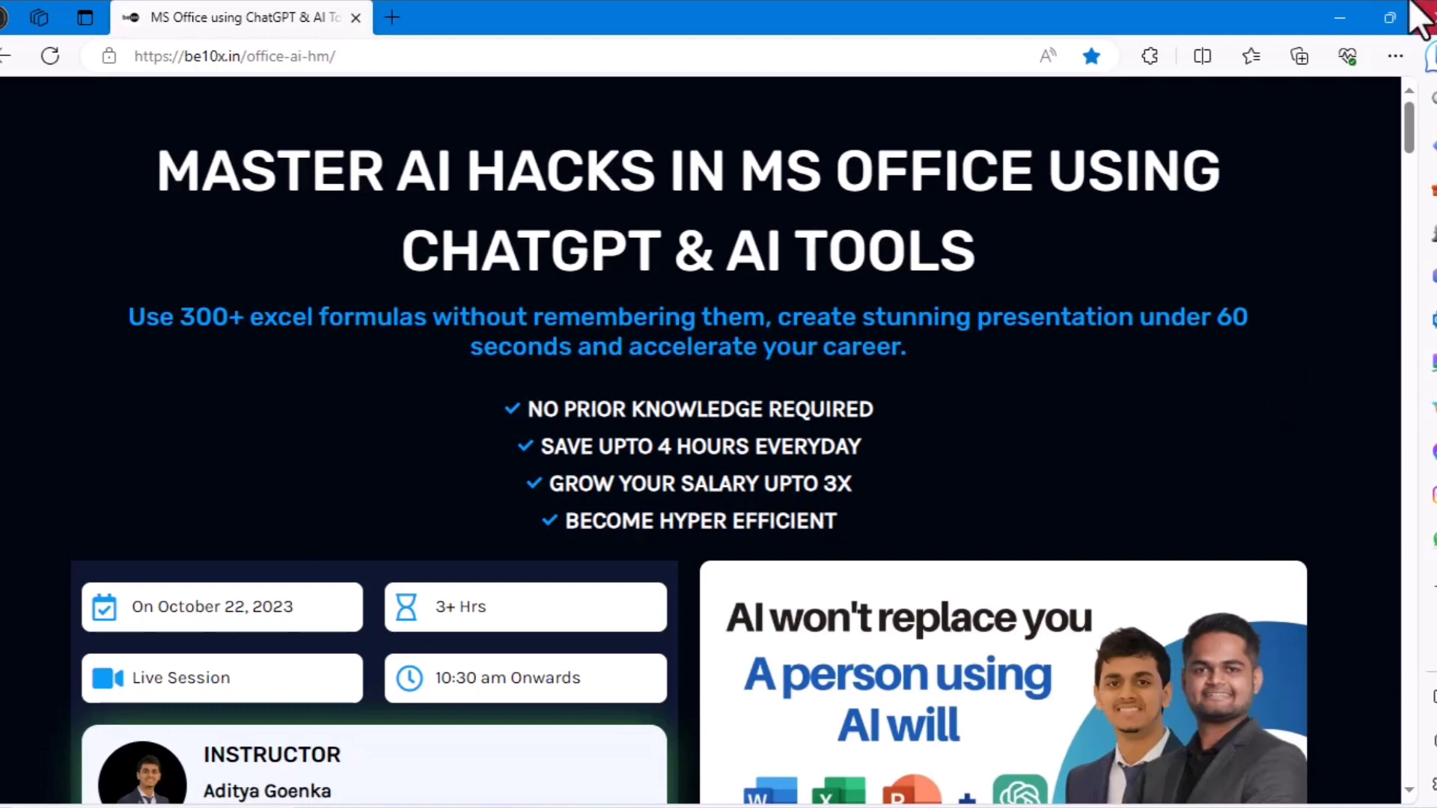
click(1340, 17)
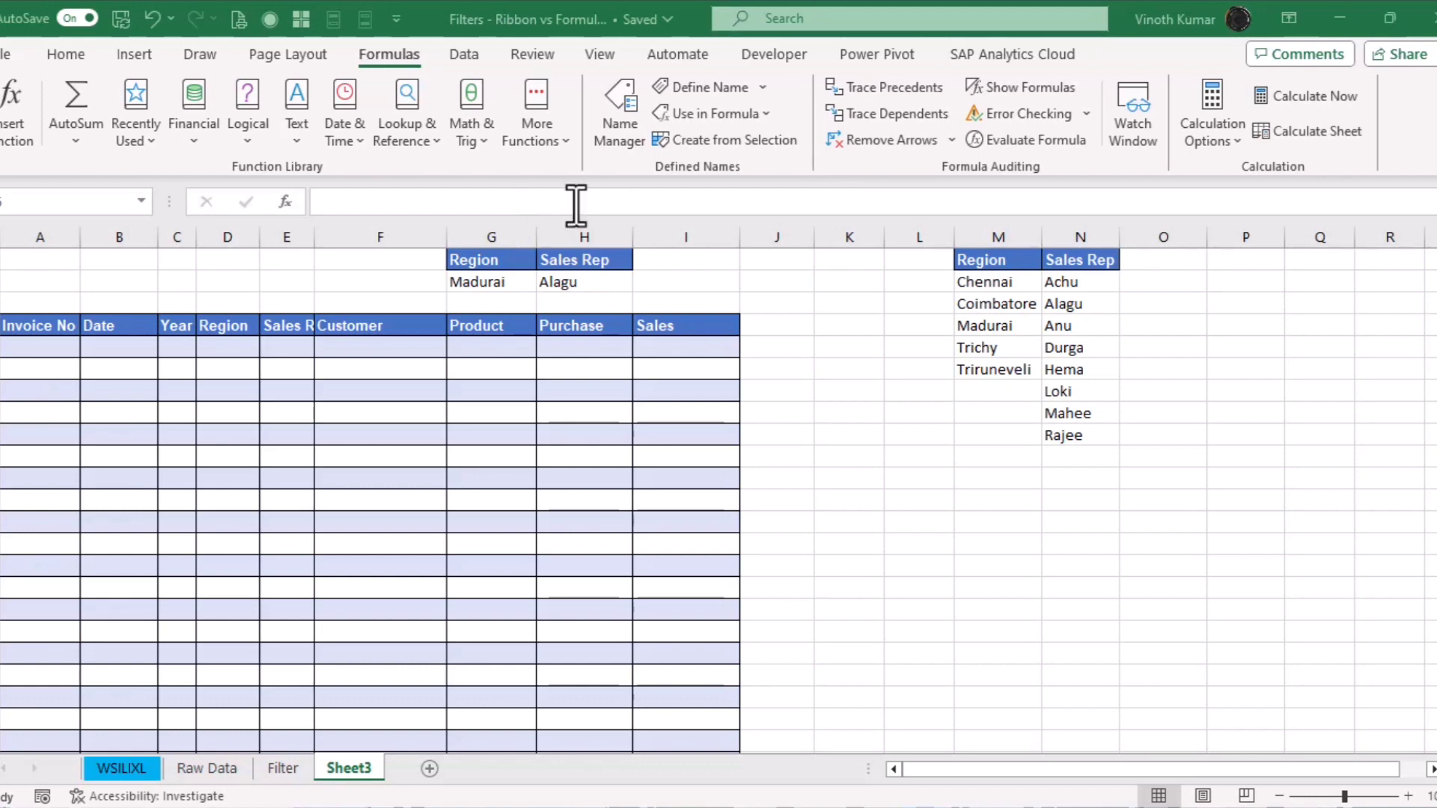
Delete all defined names except DataSet in the Name Manager
click(632, 128)
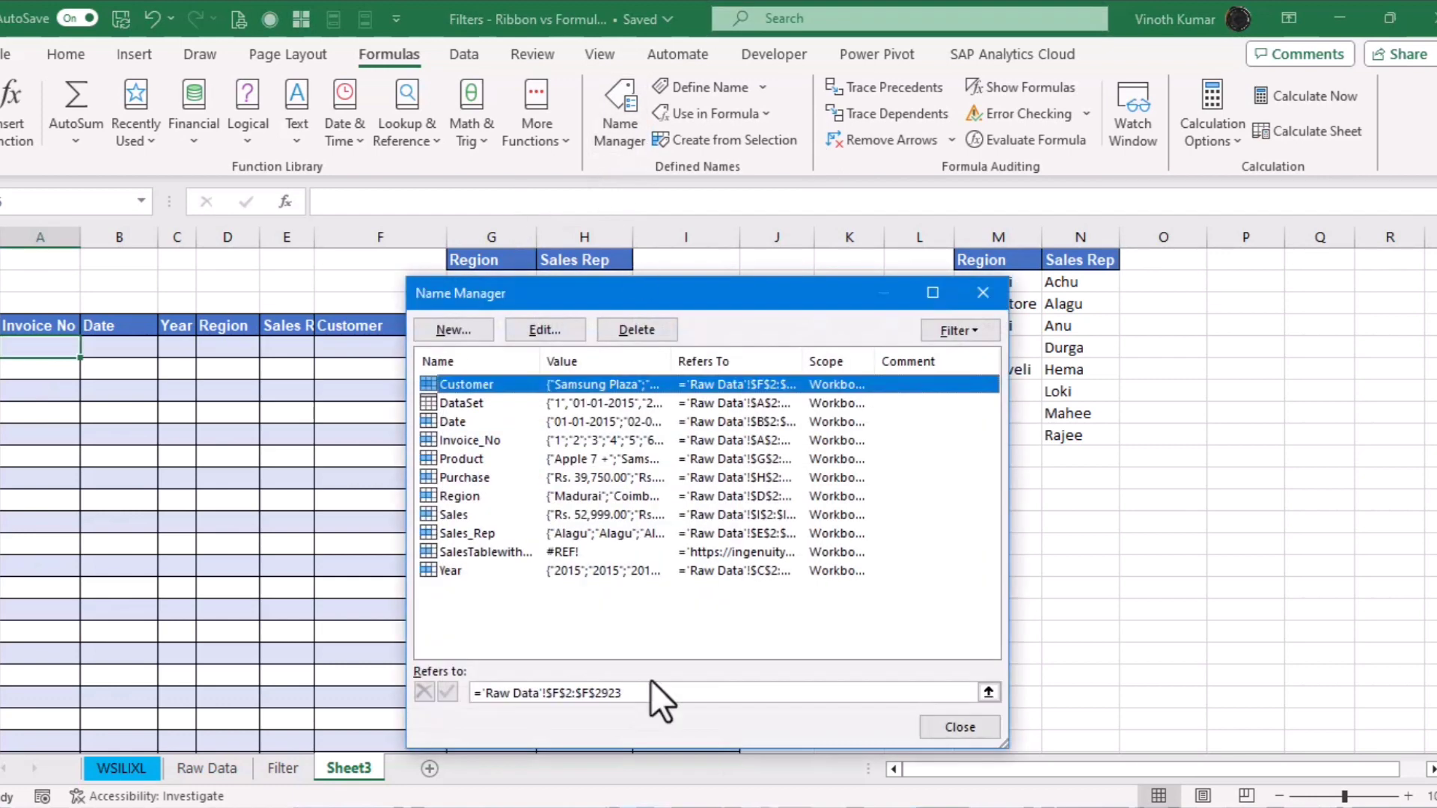
click(469, 403)
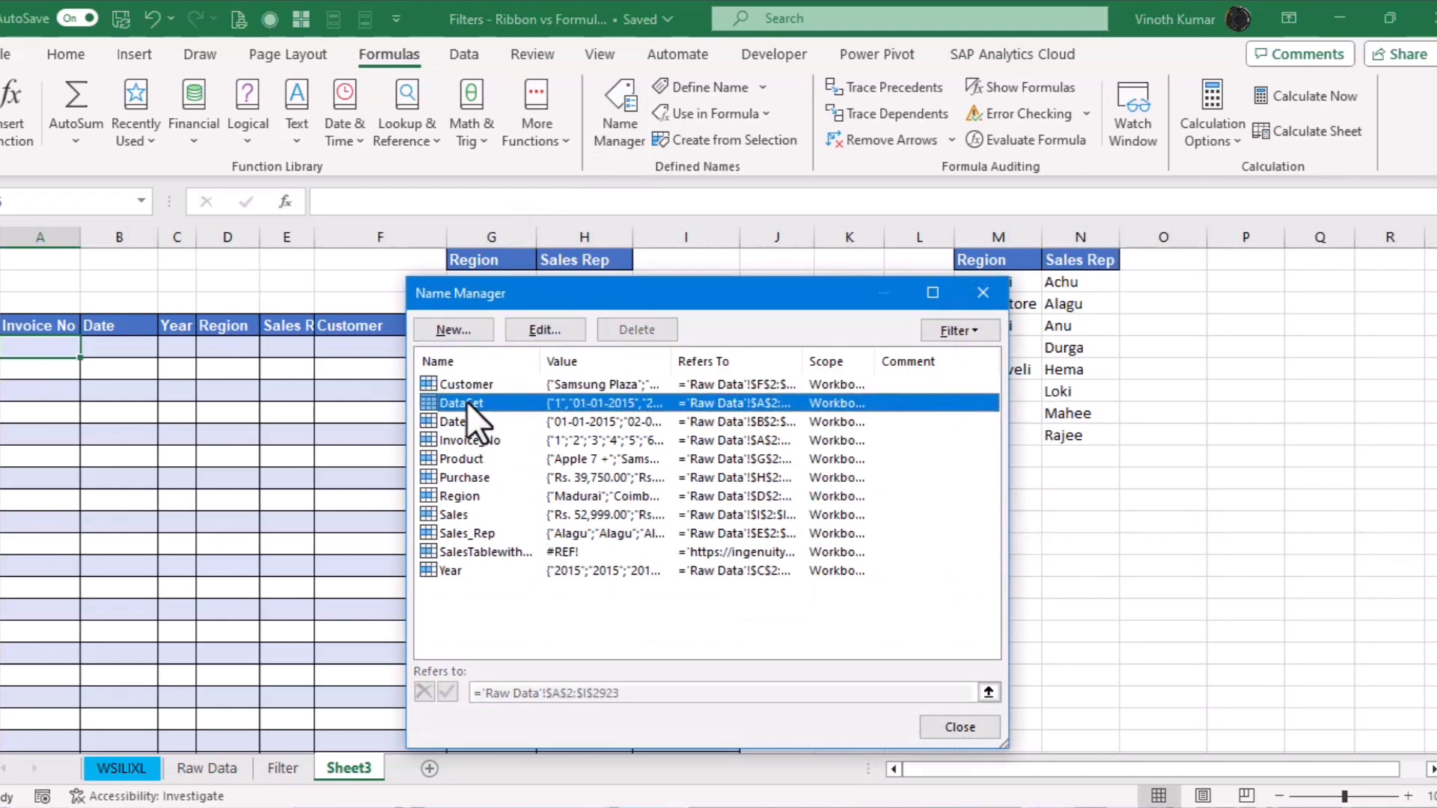
drag(686, 627, 471, 385)
click(663, 326)
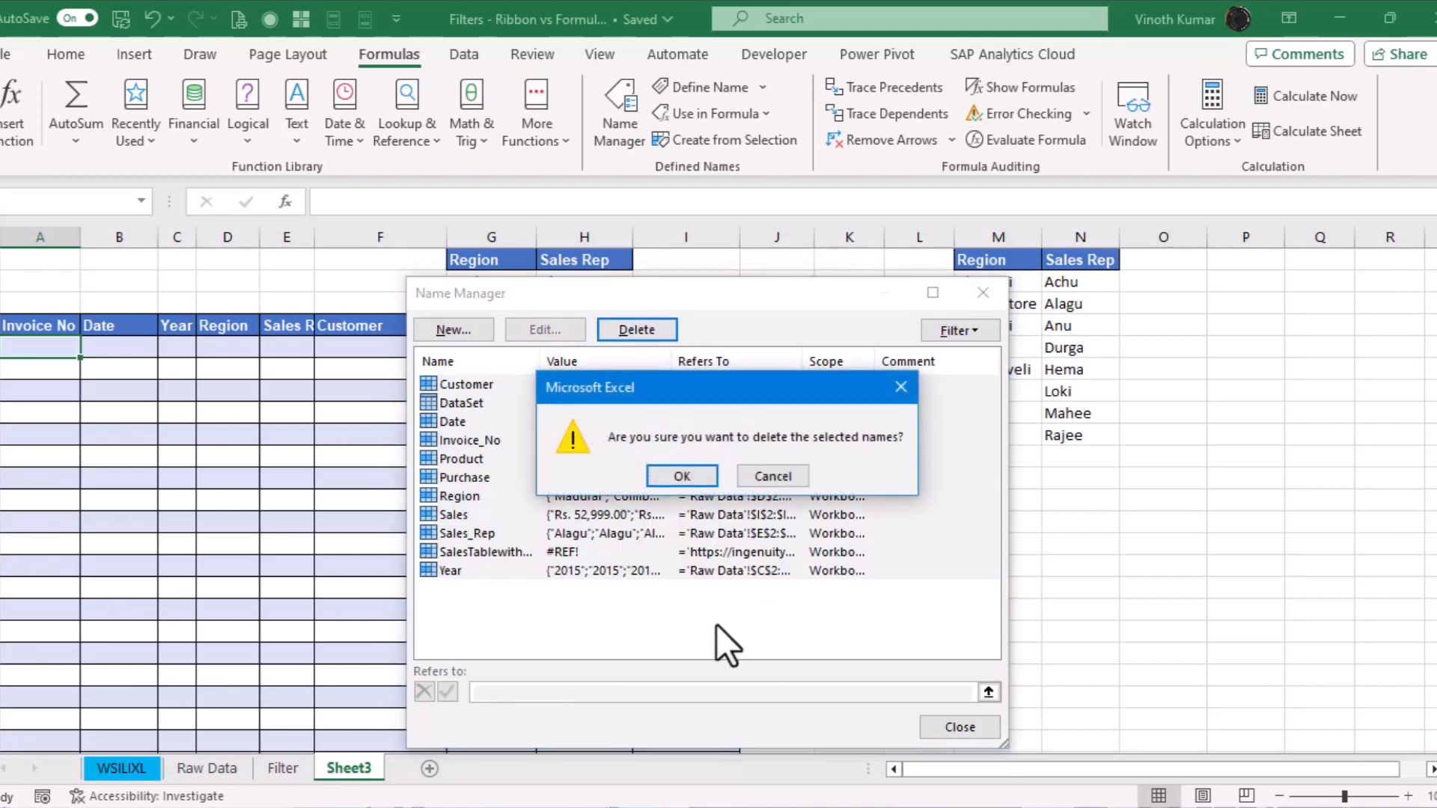
click(681, 478)
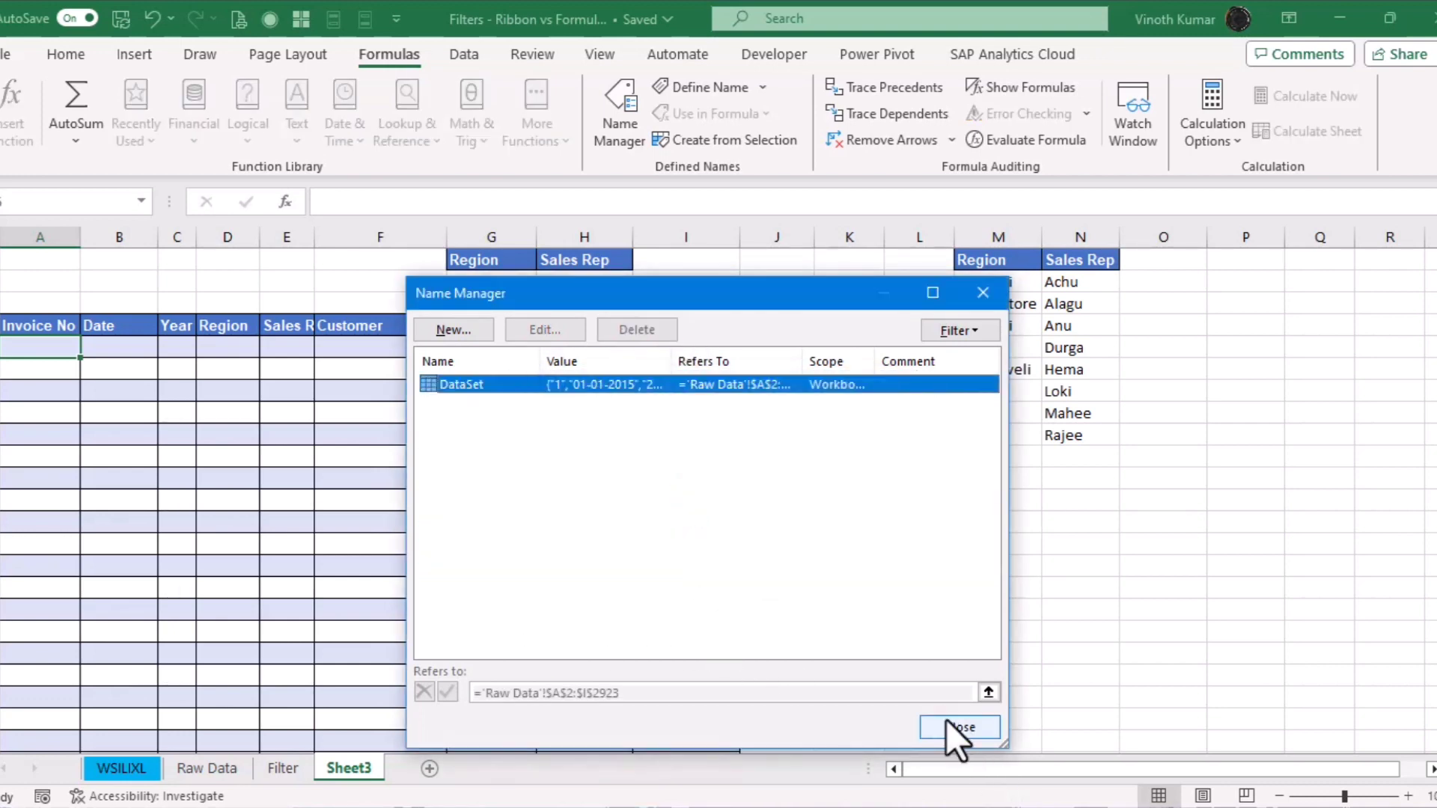
click(465, 386)
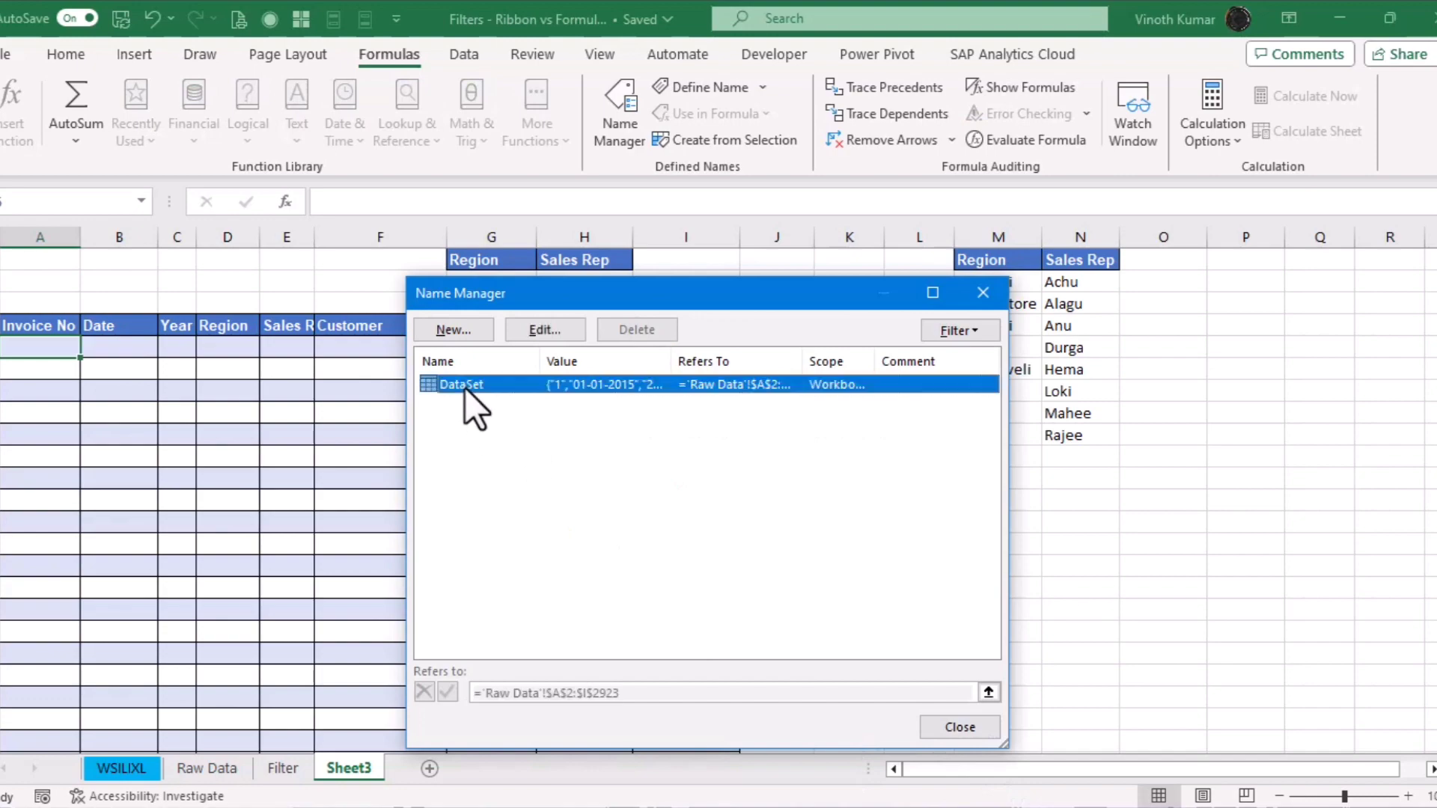
click(947, 728)
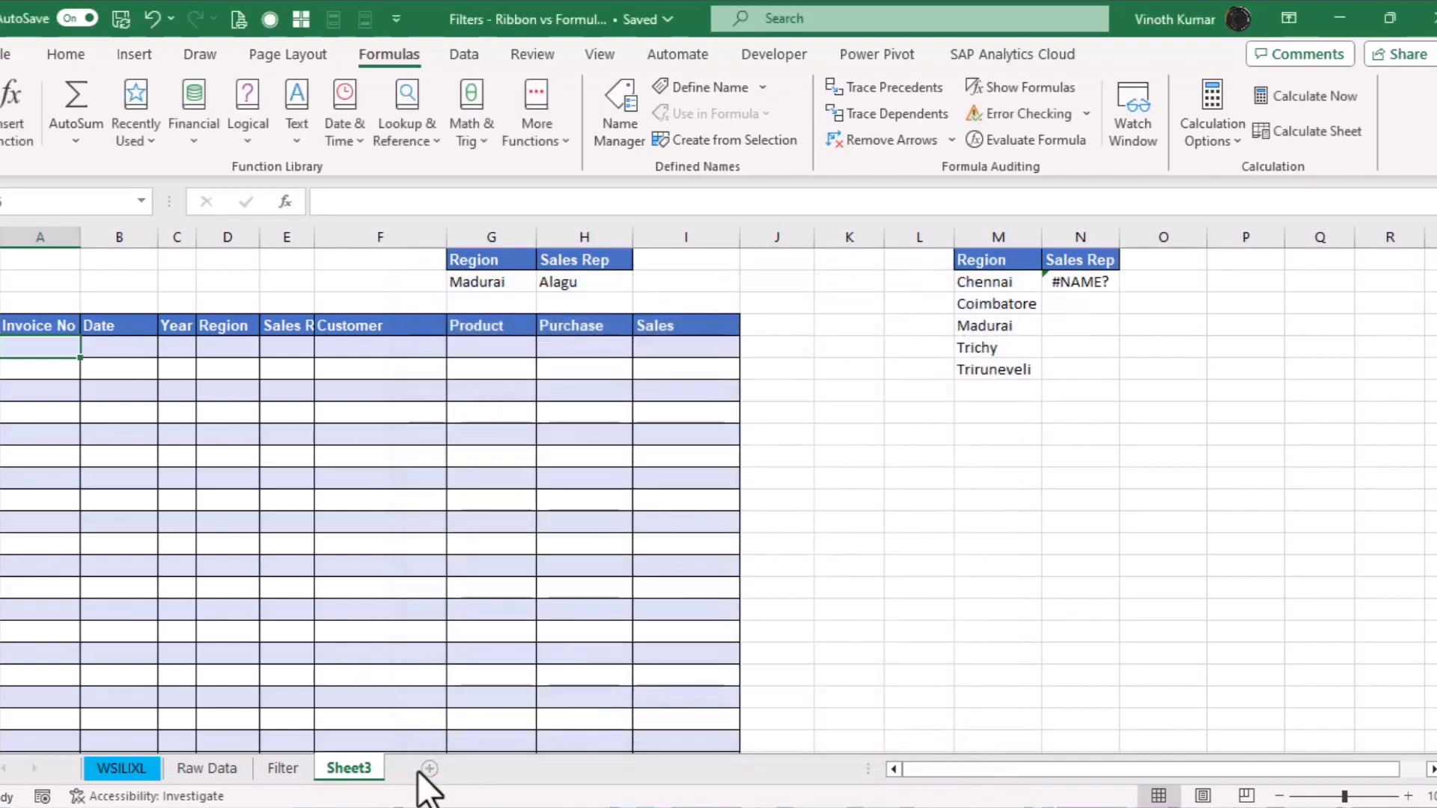
Create new names from the Raw Data table's top-row headers
click(199, 769)
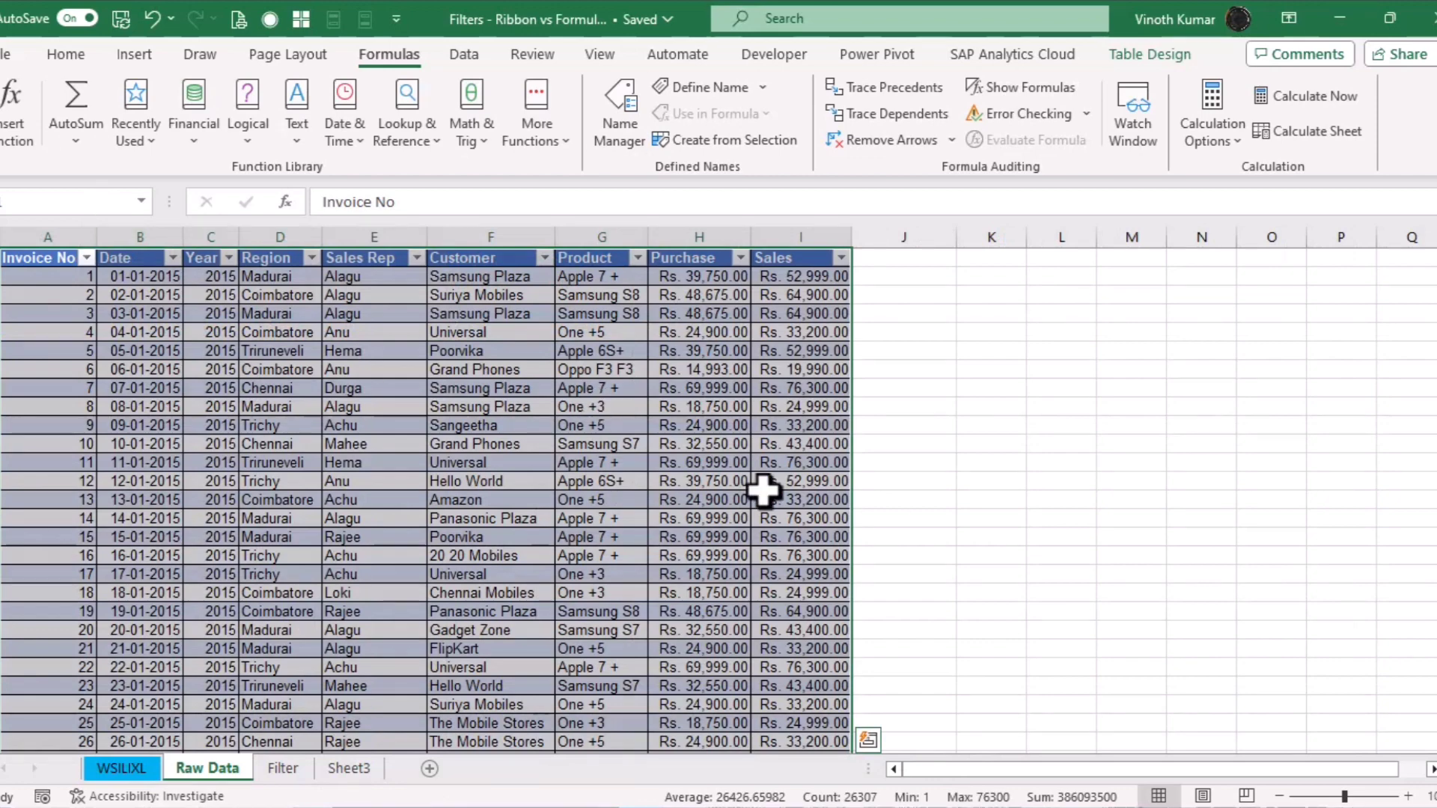
key(ctrl+shift+F3)
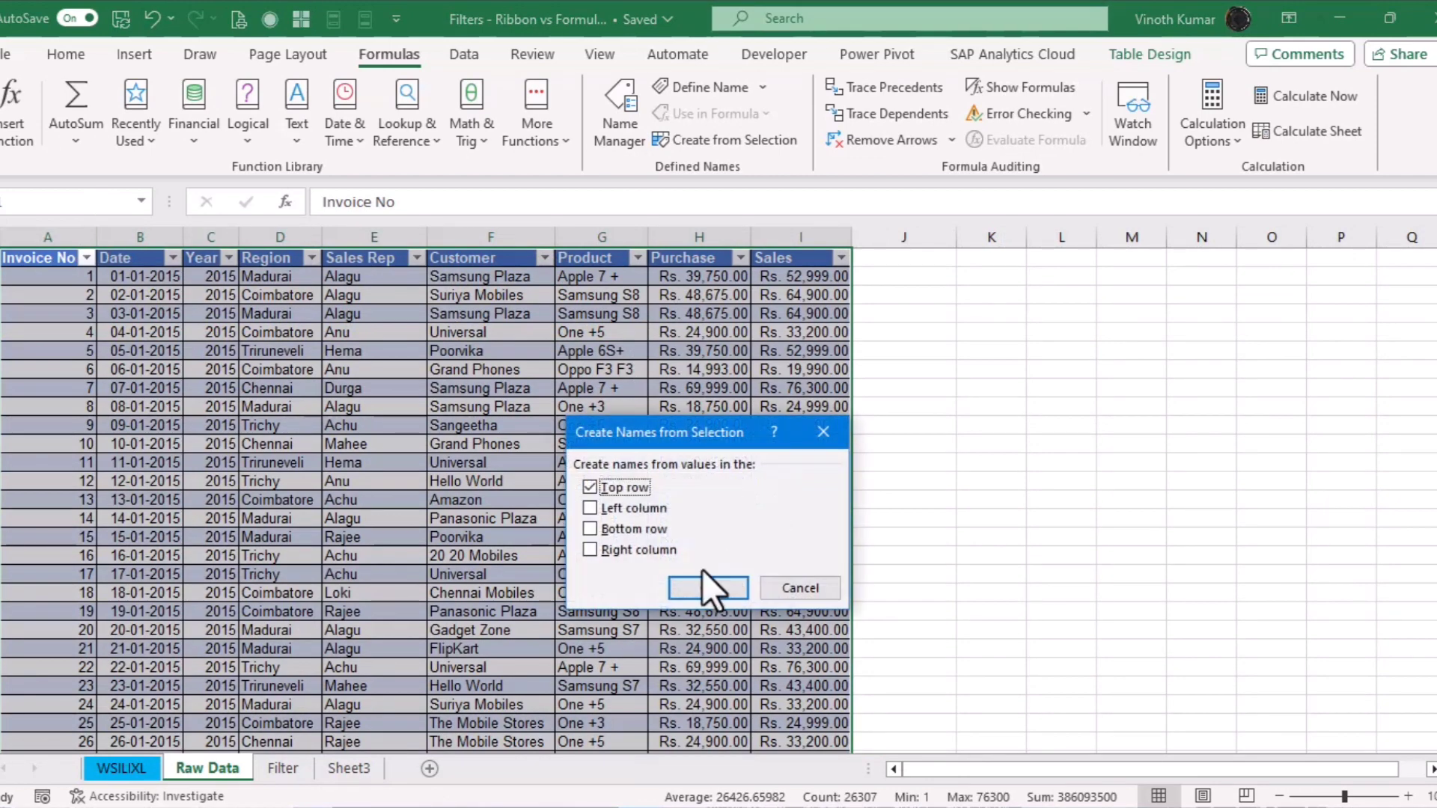
click(707, 588)
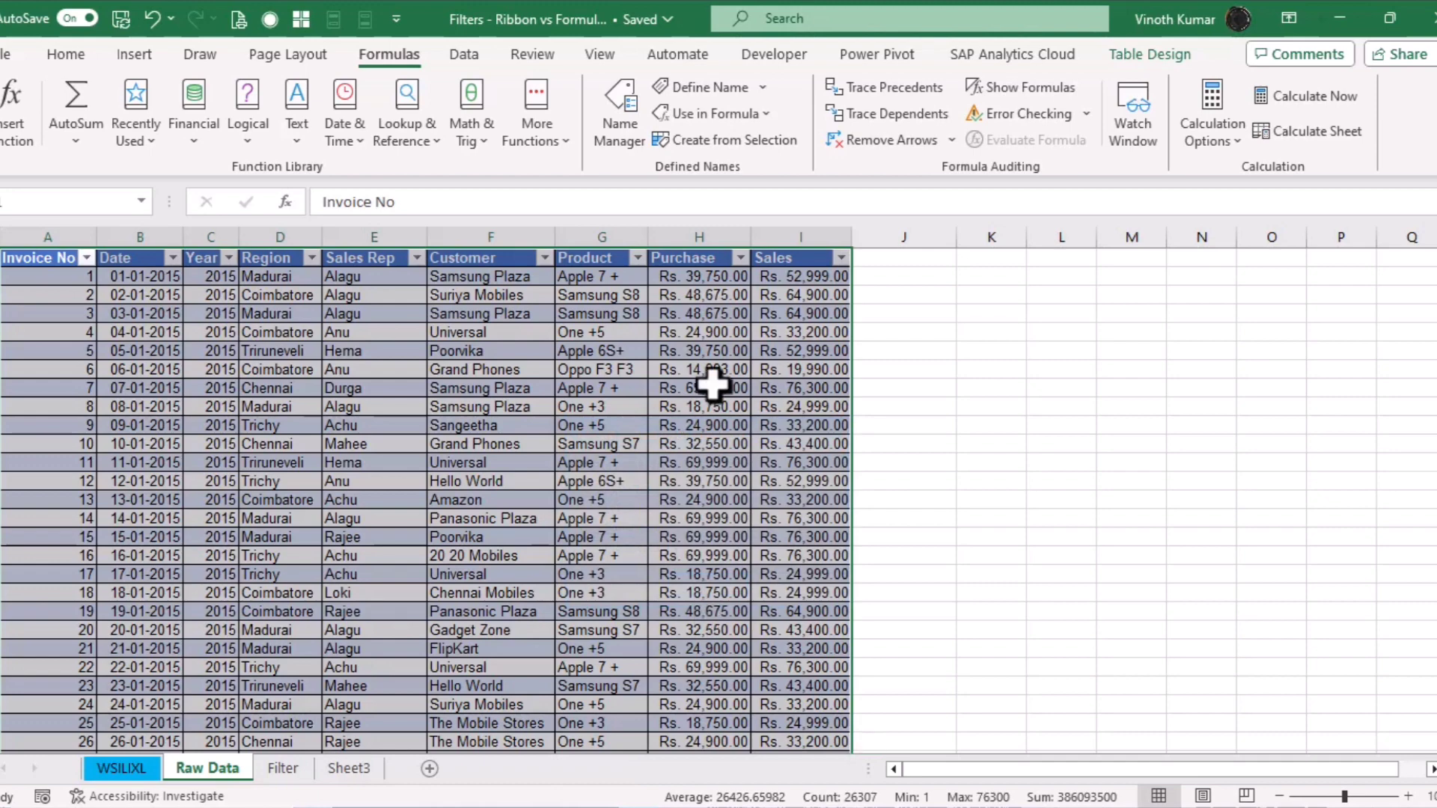
Check the defined names, then copy the Customer and Product headers from Raw Data
click(635, 132)
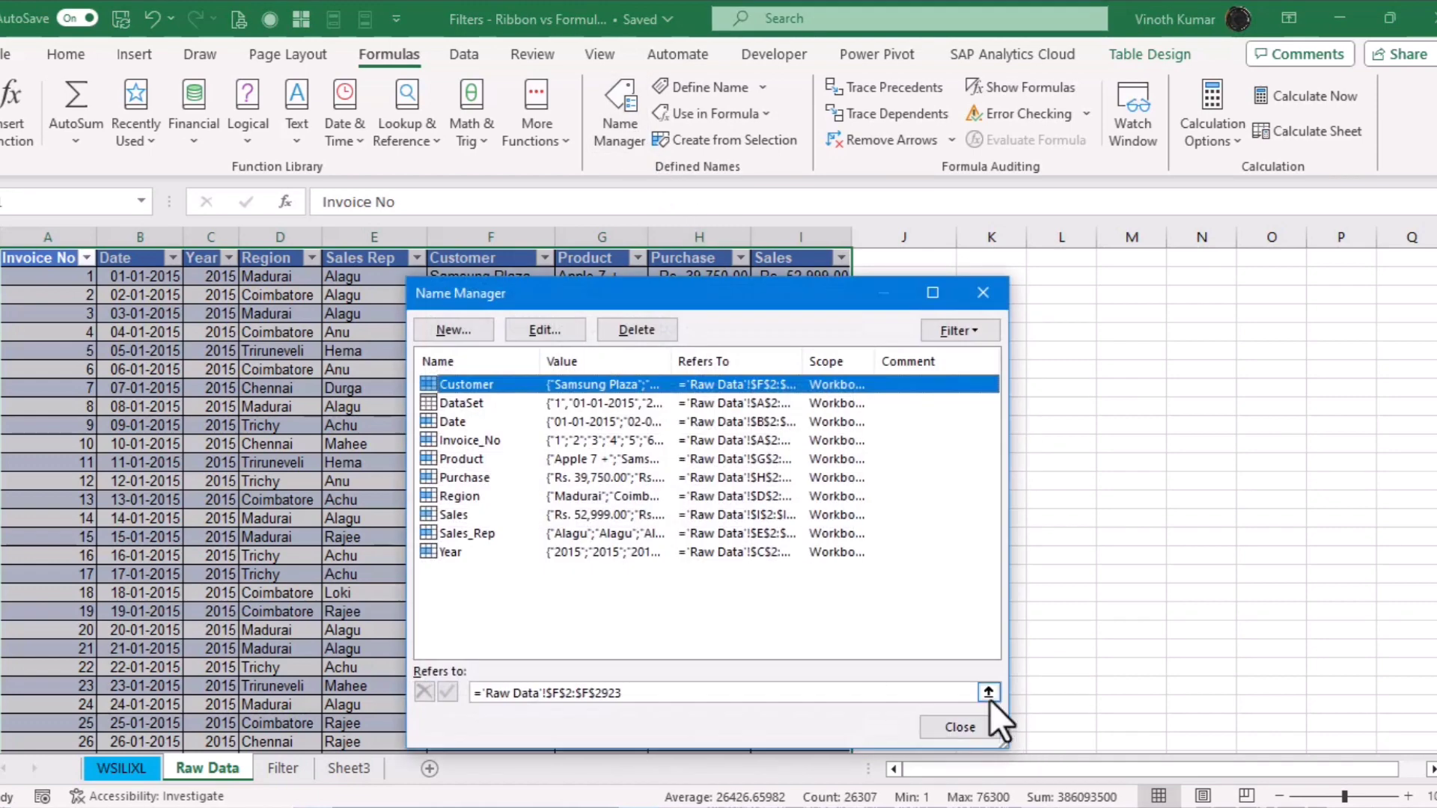
click(959, 724)
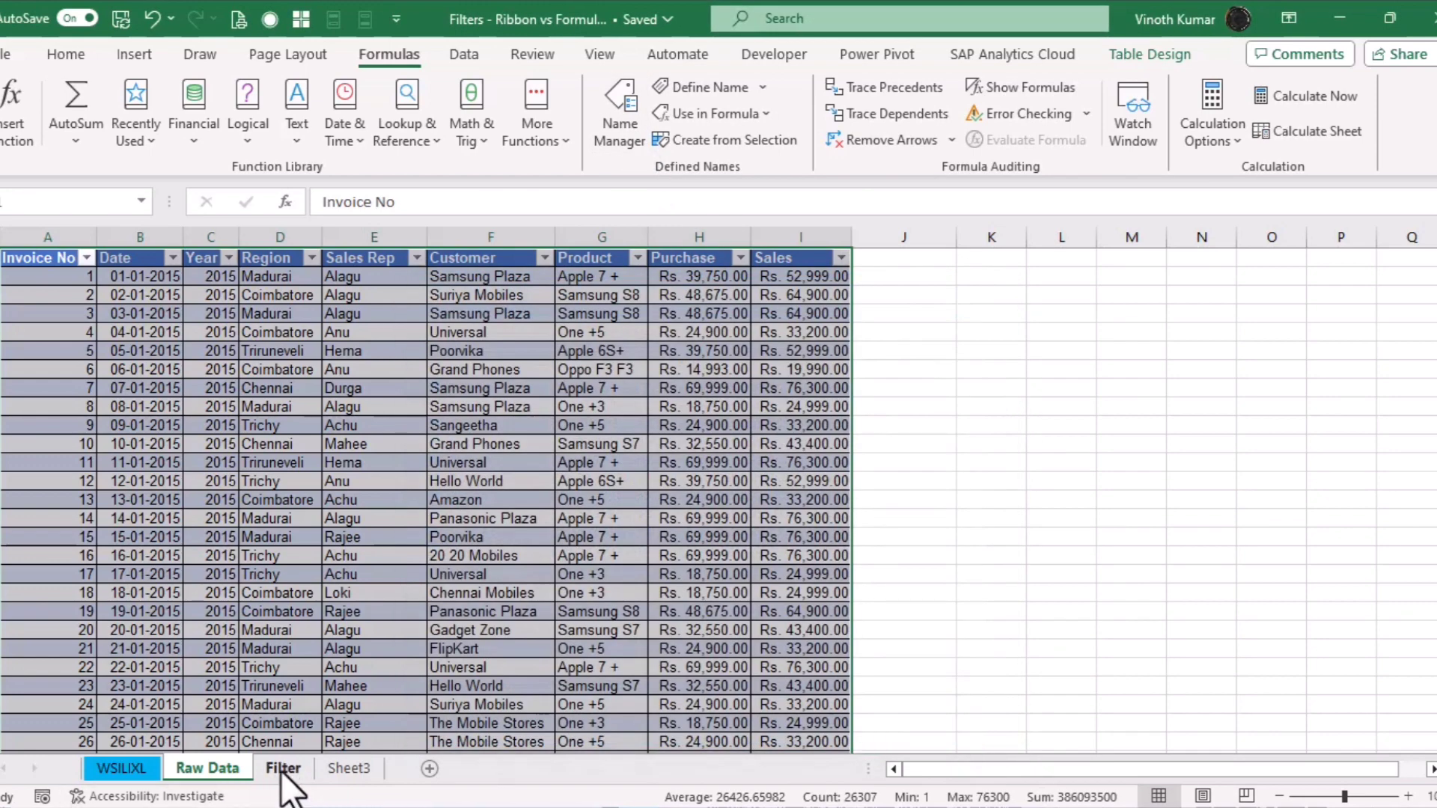
click(537, 372)
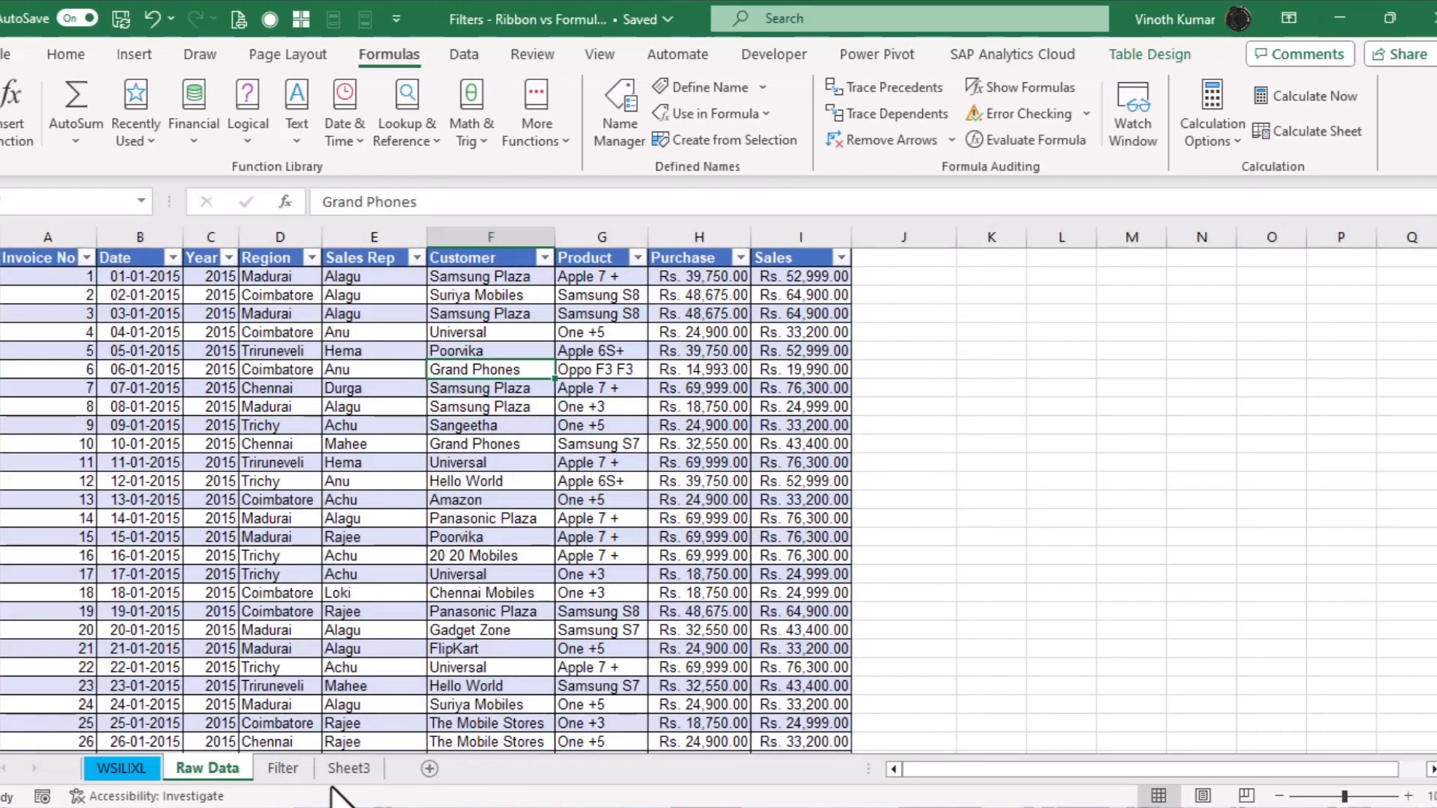
click(350, 770)
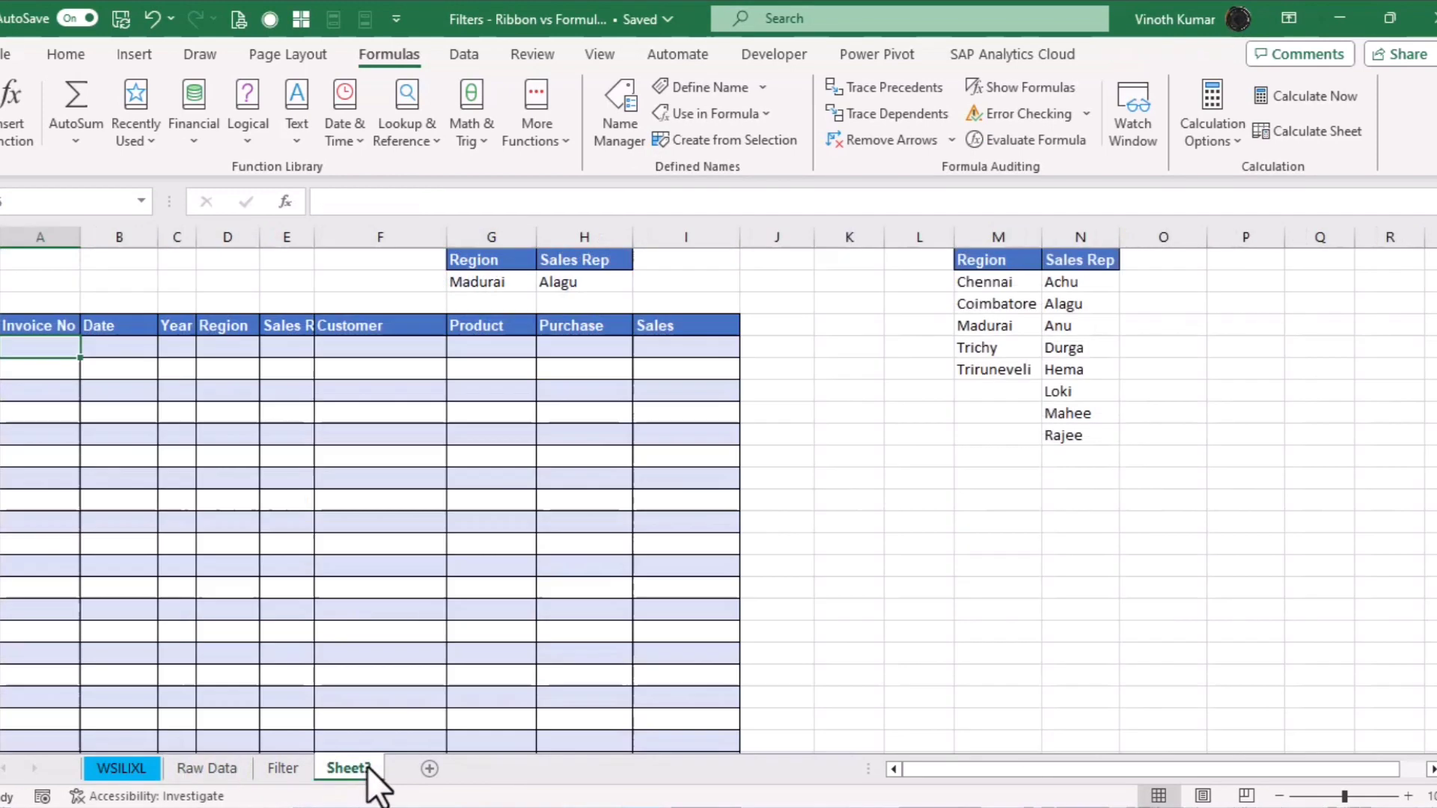
click(212, 769)
mouse_move(554, 253)
mouse_down()
mouse_move(571, 257)
mouse_move(506, 251)
mouse_move(574, 252)
mouse_up()
click(799, 332)
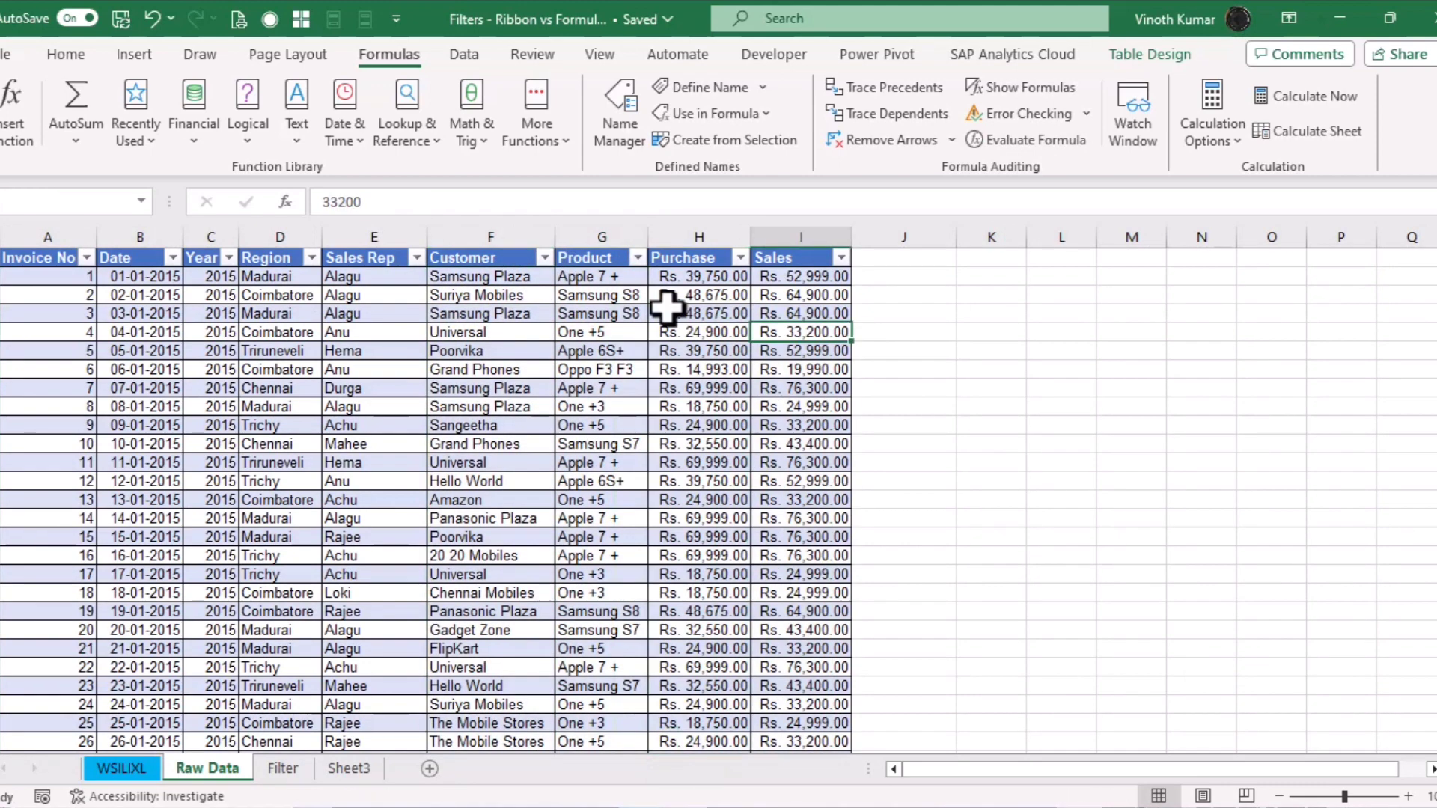
click(481, 262)
key(shift+Right)
key(ctrl+c)
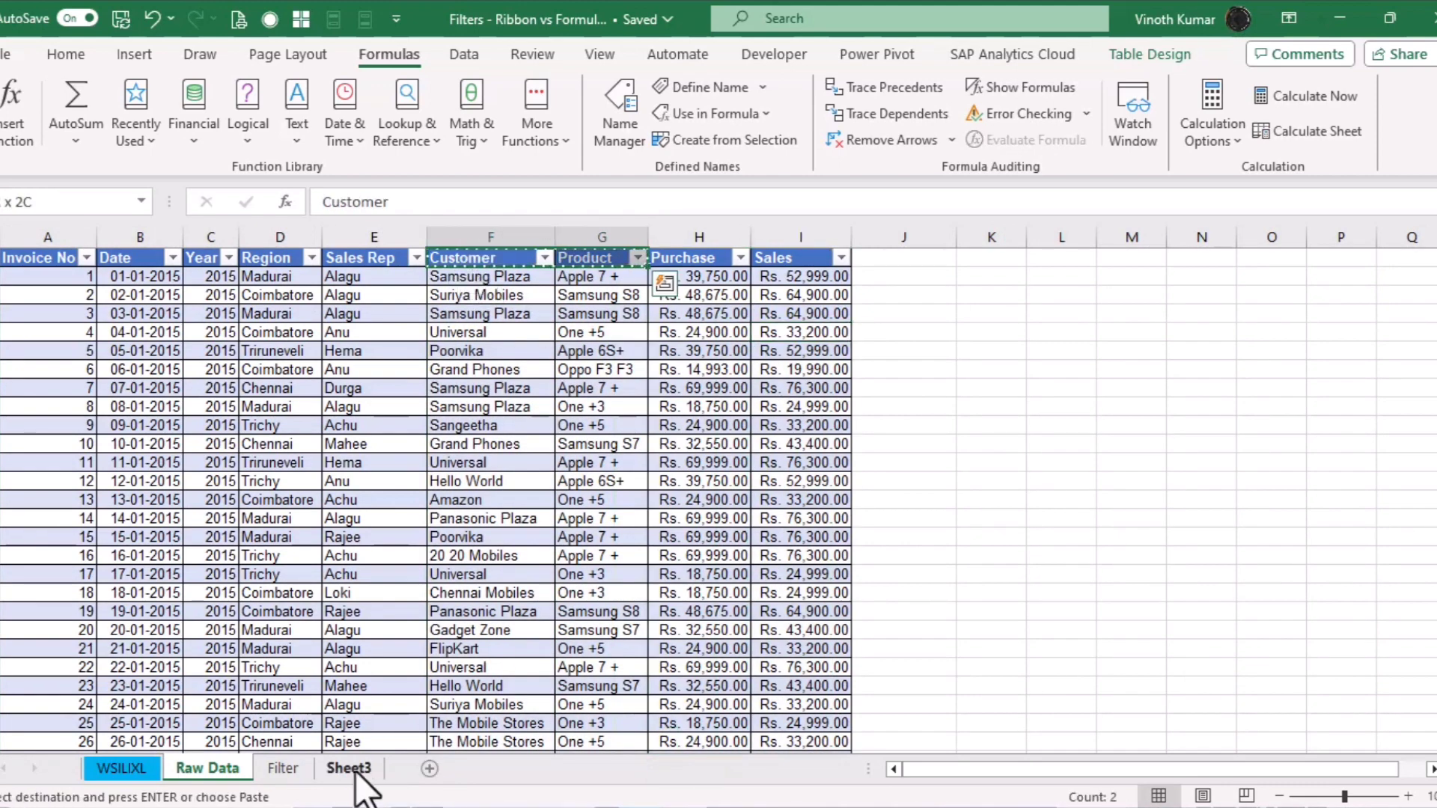
Paste the Customer and Product headers into Sheet3's I1:J1 and O1:P1
click(349, 769)
click(659, 259)
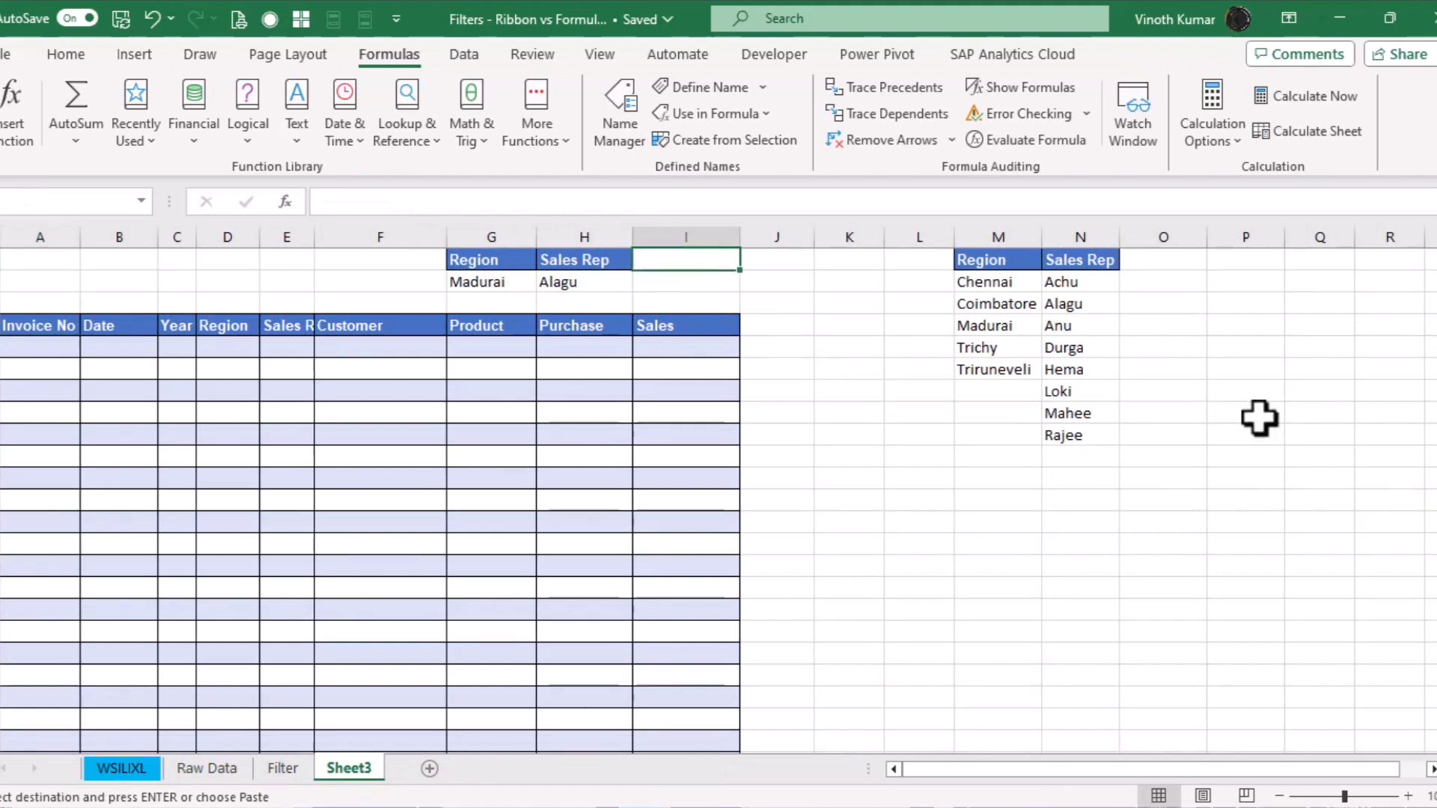
key(ctrl+v)
click(1160, 260)
key(ctrl+v)
key(Escape)
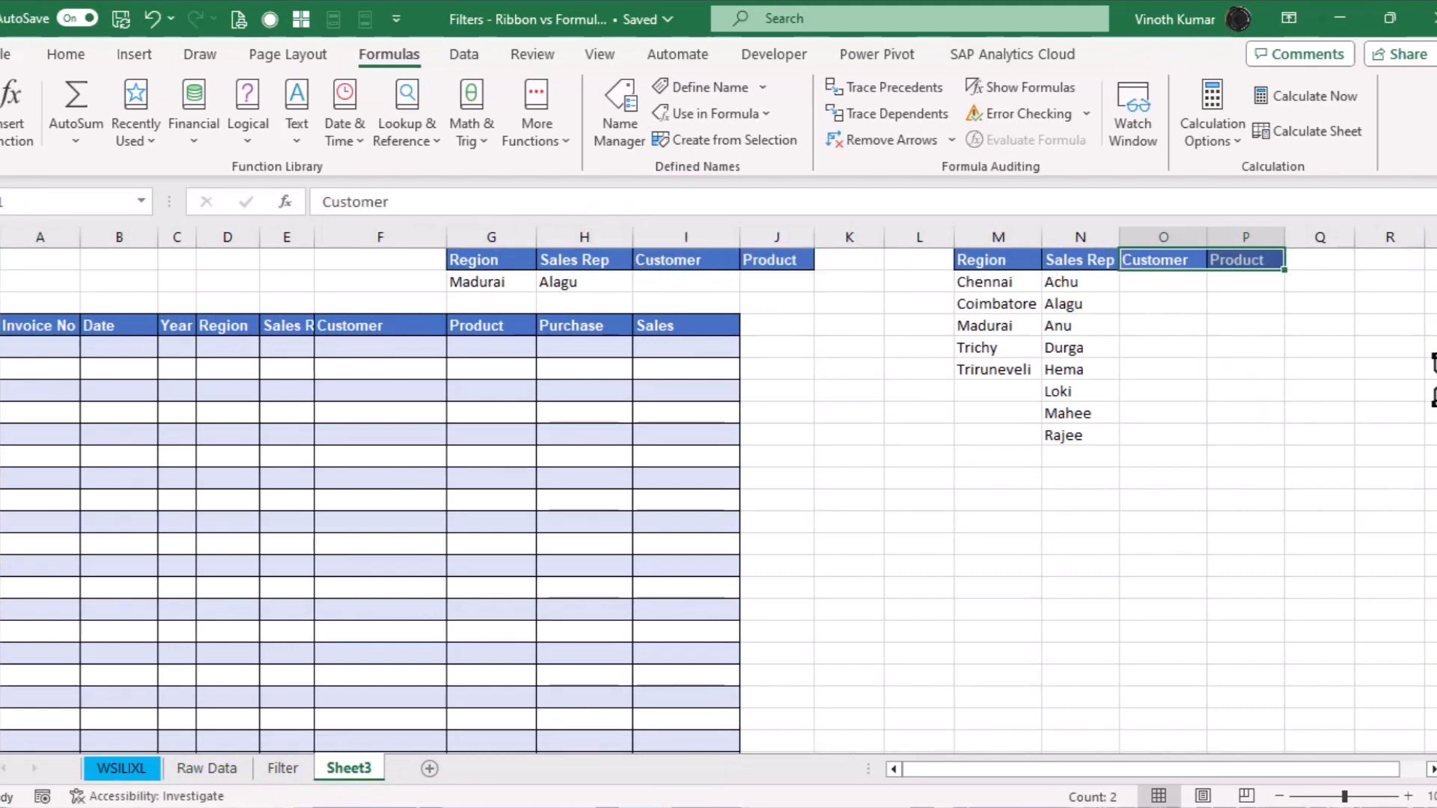
click(1163, 282)
Enter =SORT(UNIQUE(Customer)) in O2 to list sorted unique customers
text(=uni)
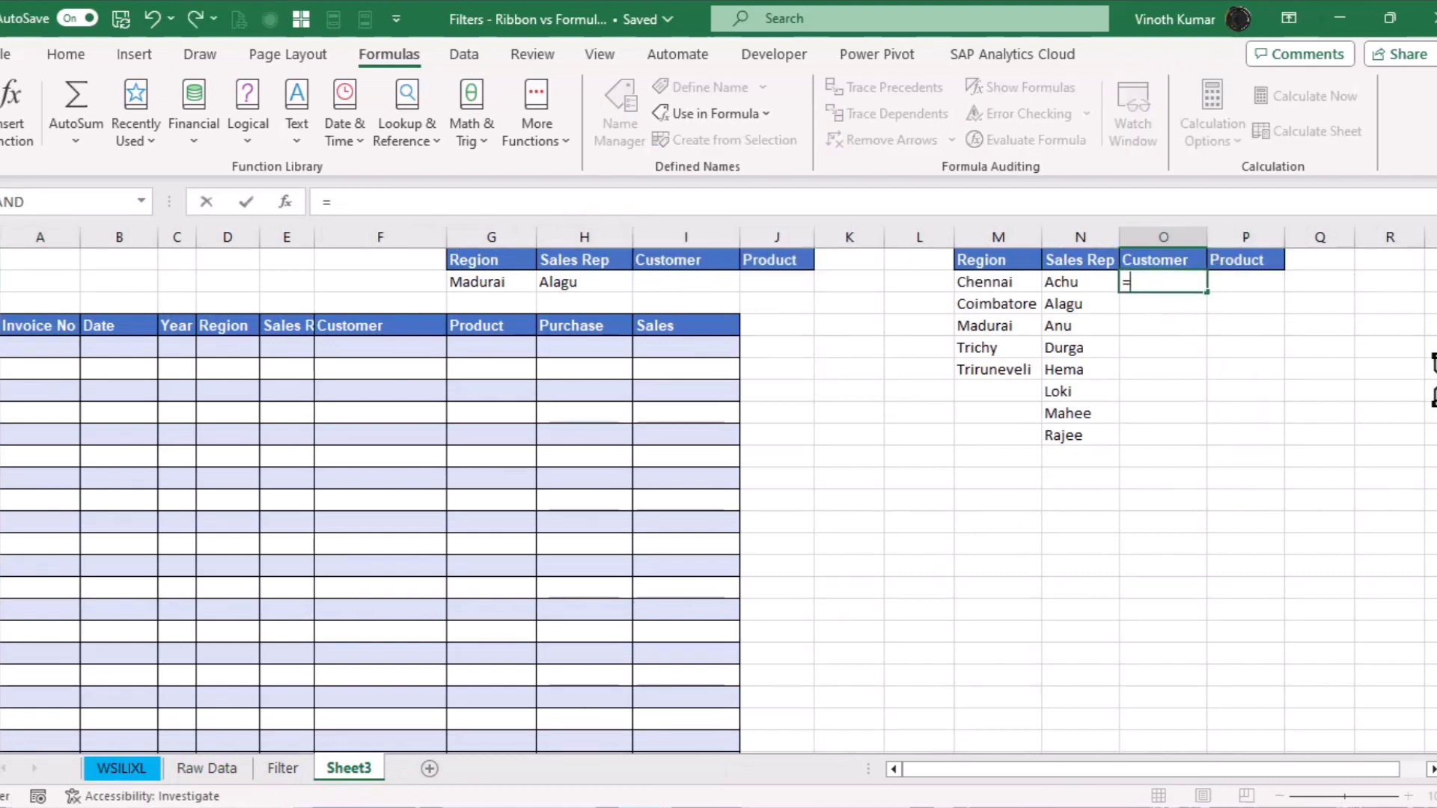
key(Down)
key(Down)
key(Tab)
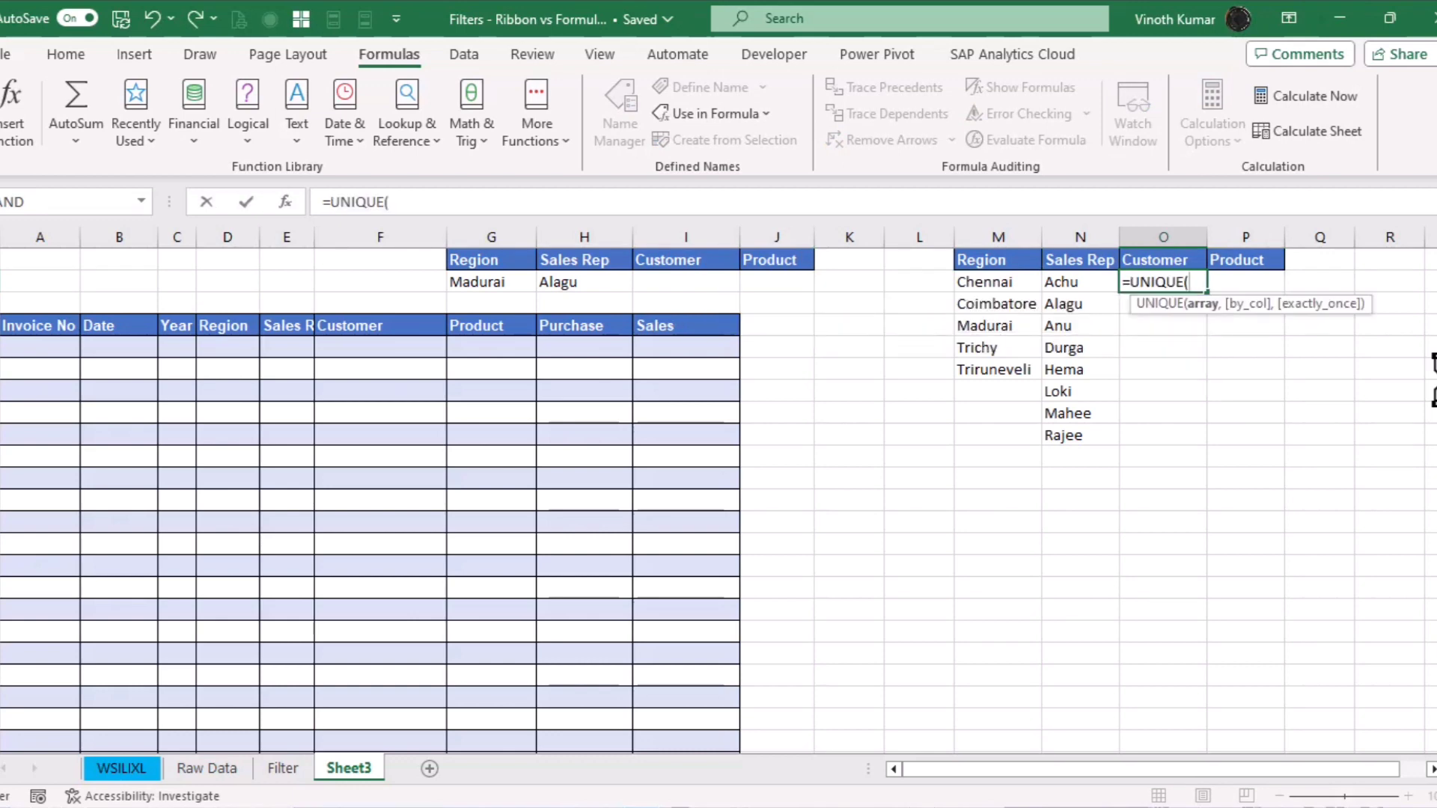
text(cus)
key(Tab)
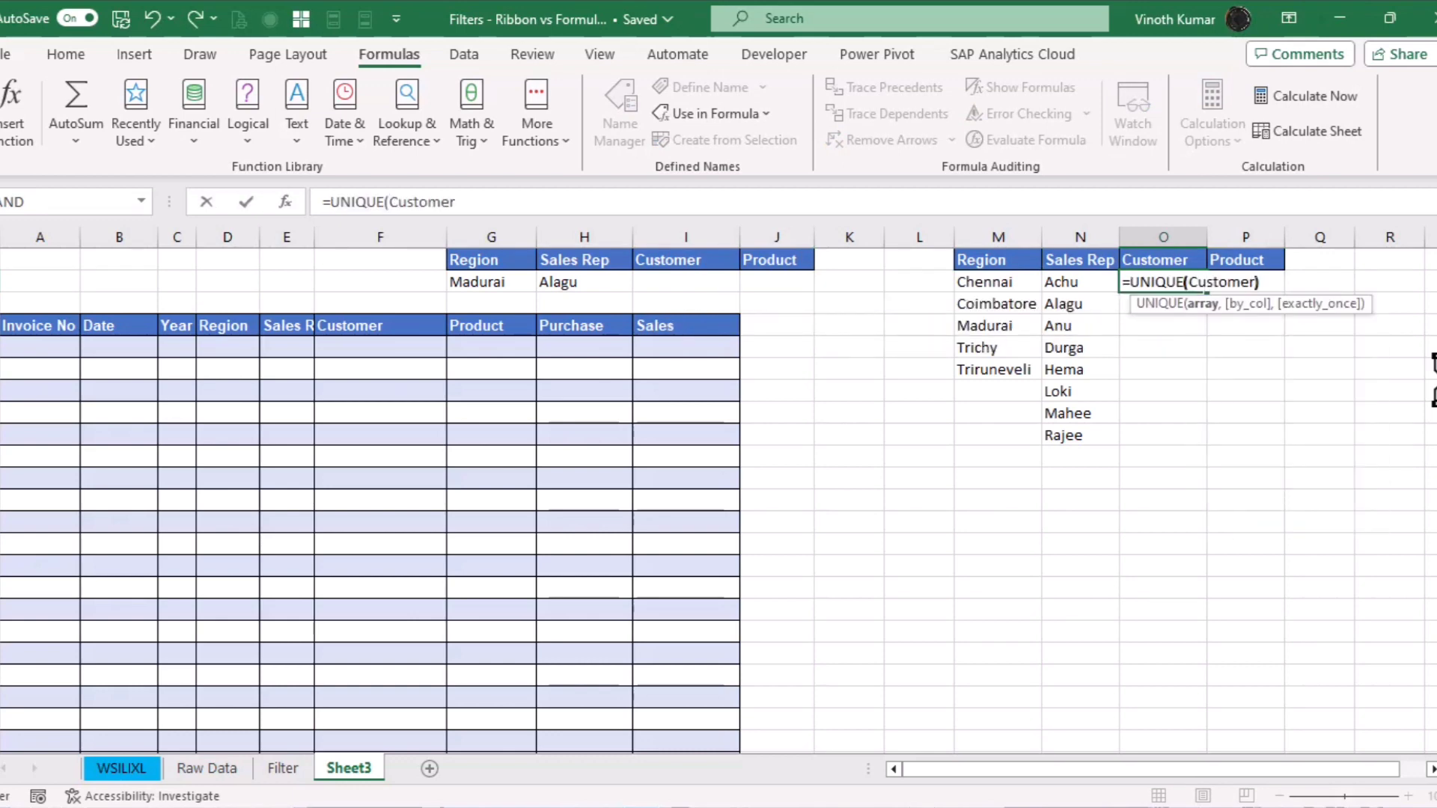
key(Return)
key(Up)
key(F2)
key(Home)
key(Right)
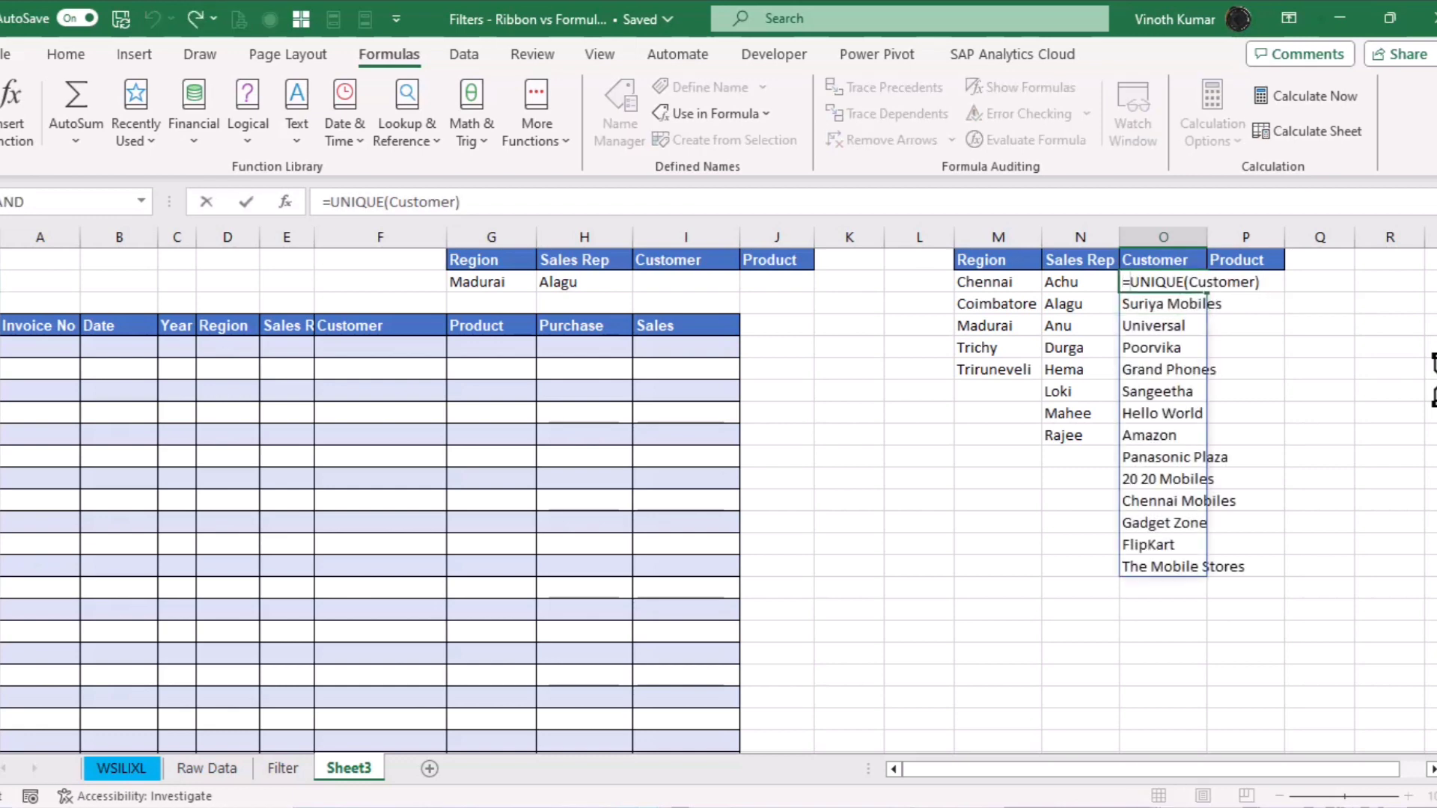
text(sort)
key(Tab)
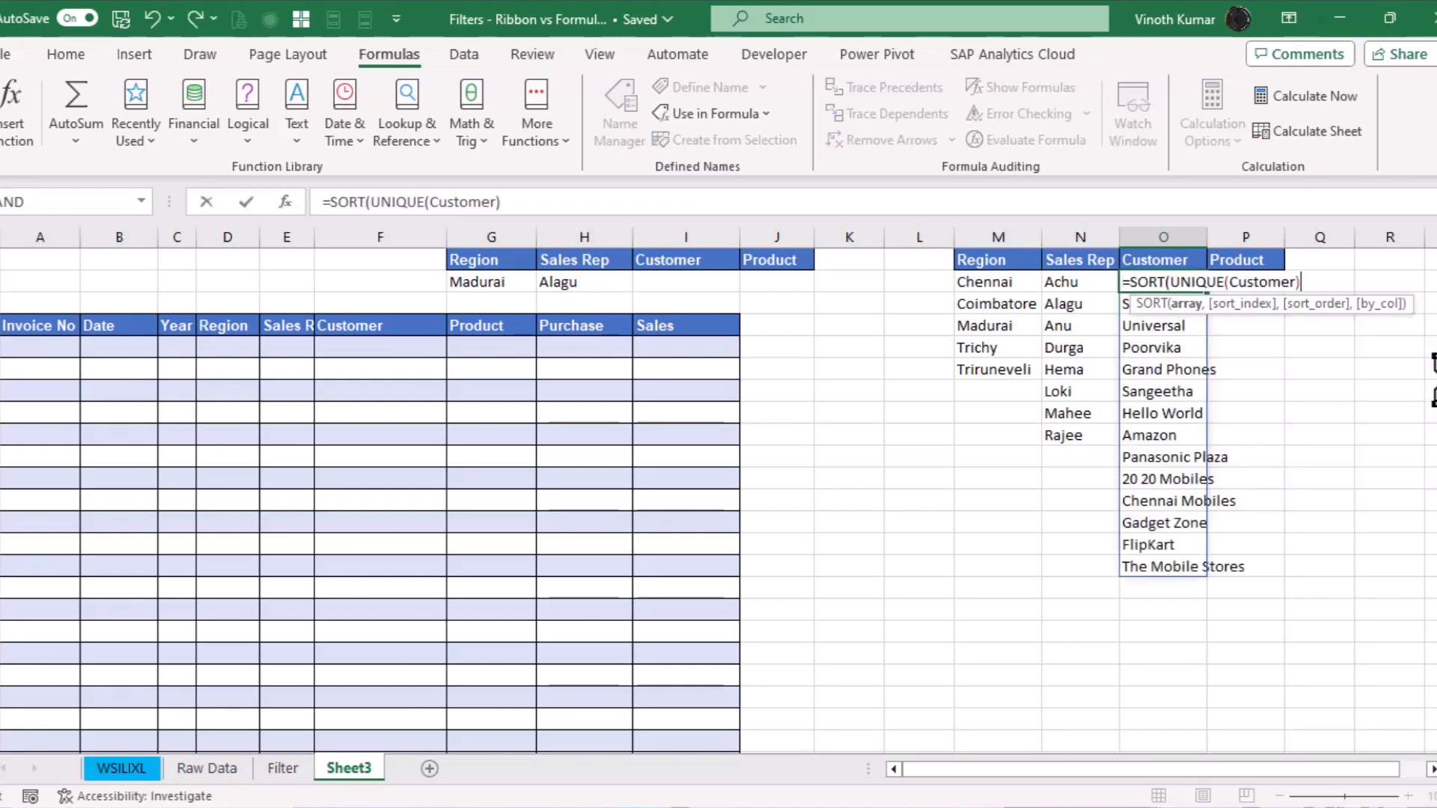
text())
key(ctrl+Return)
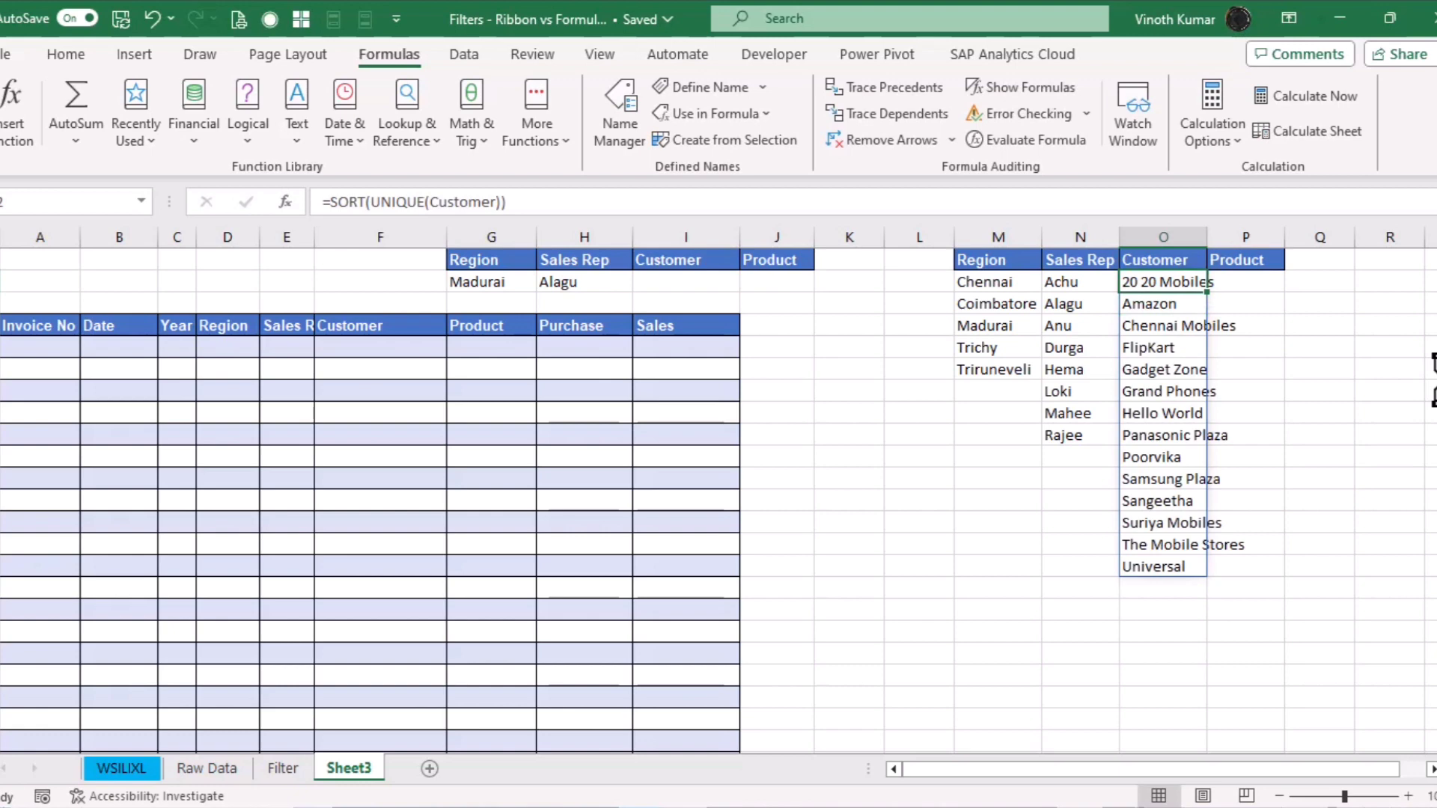
Enter =SORT(UNIQUE(Product)) in P2 to list sorted unique products
key(Right)
text(=)
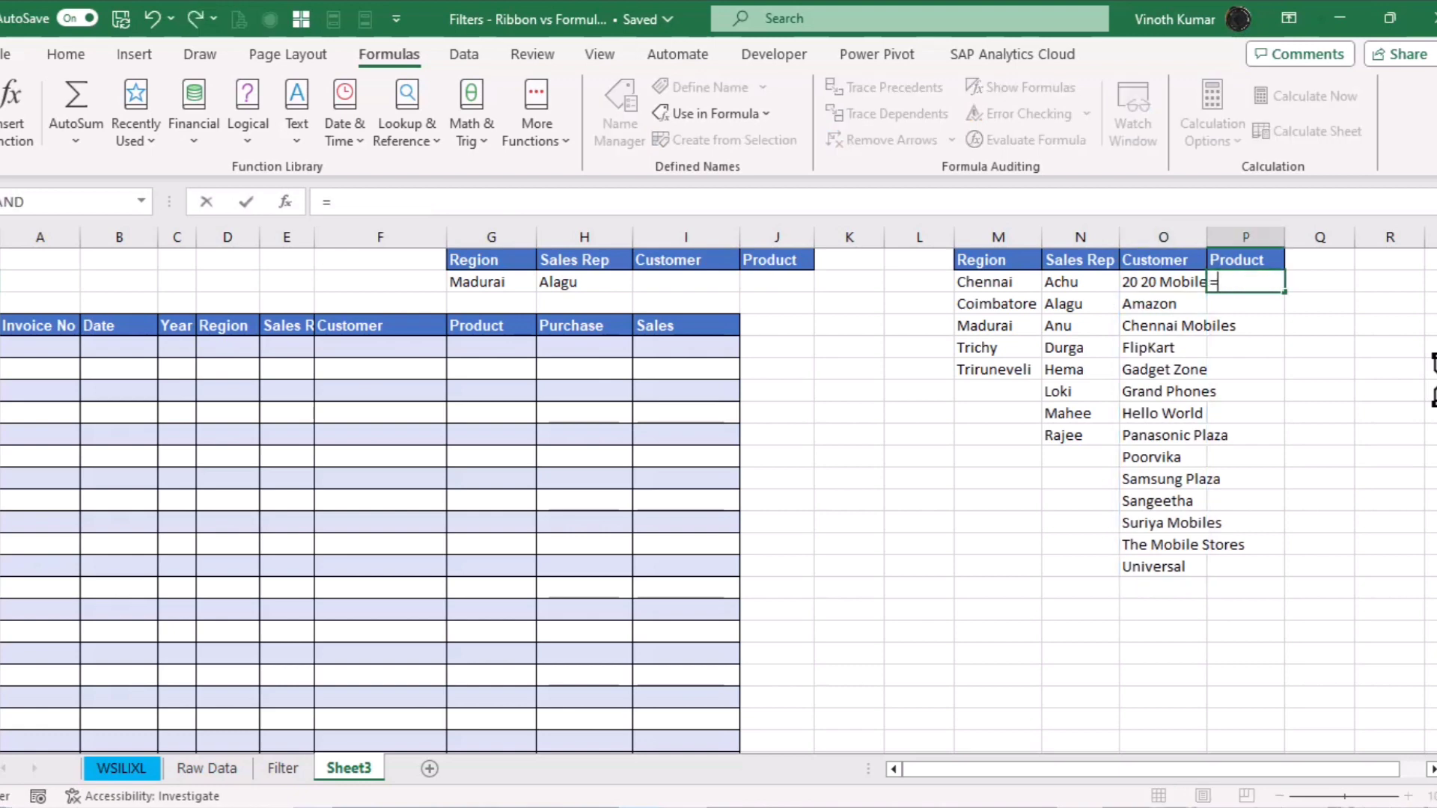
text(uni)
key(Down)
key(Down)
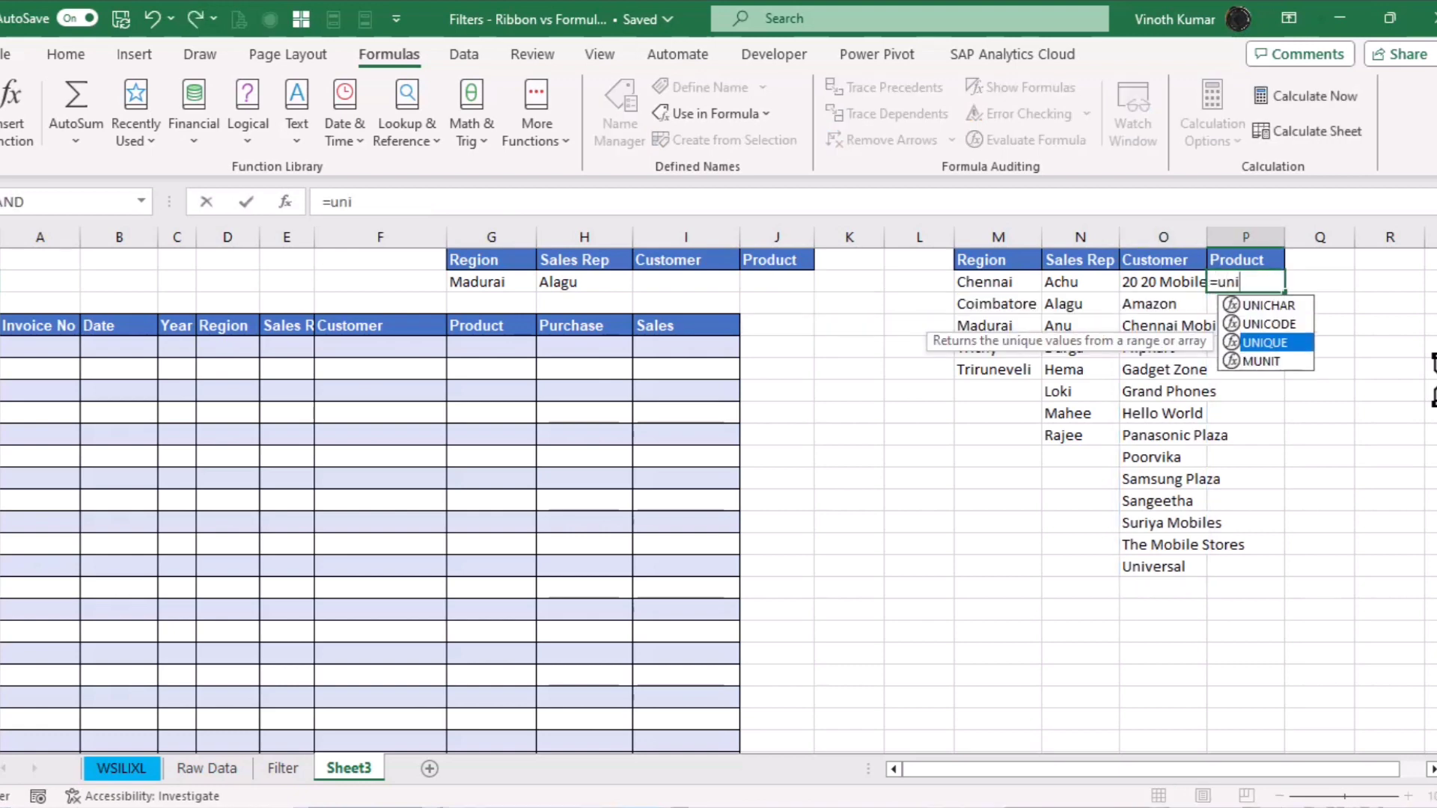
key(Tab)
key(Home)
key(Right)
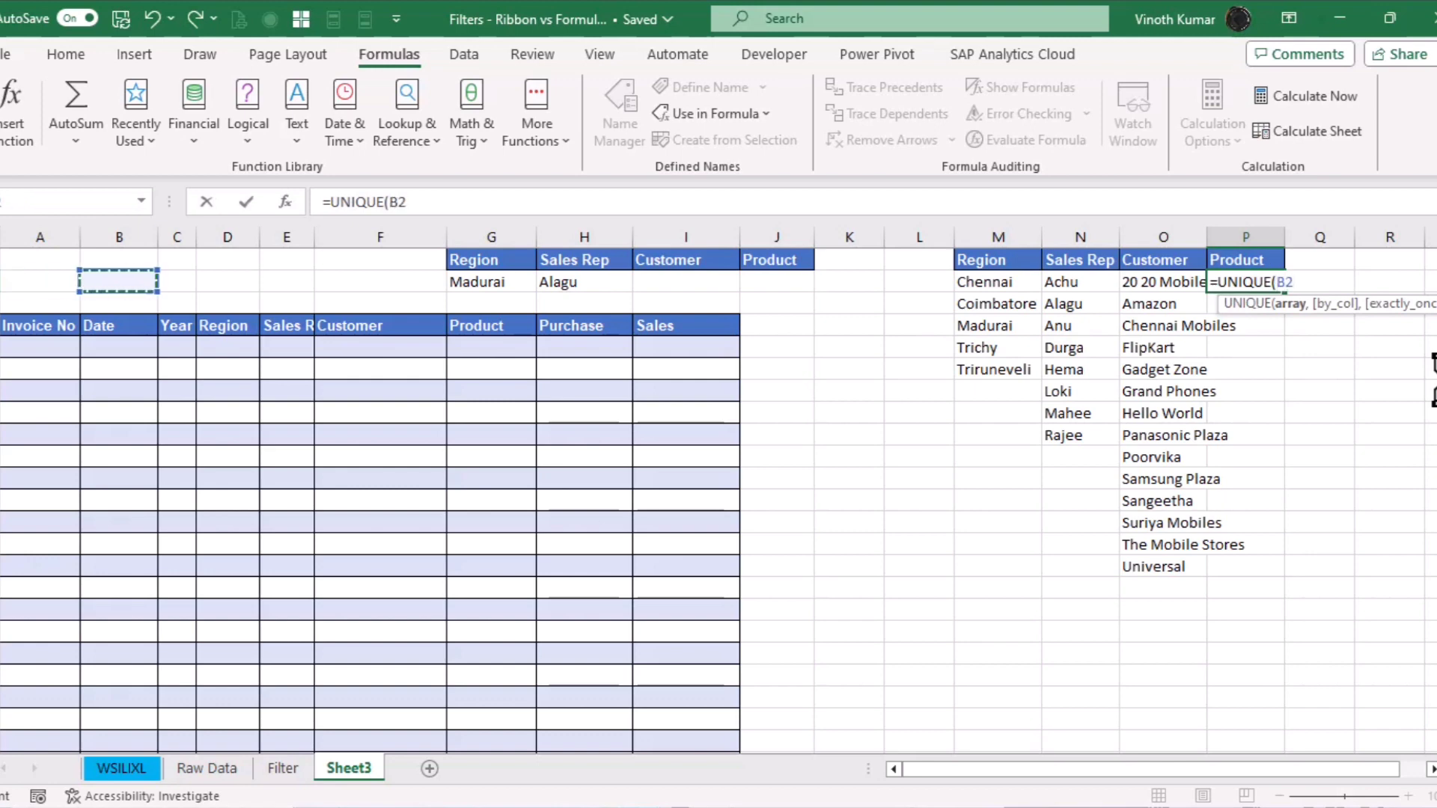
key(Escape)
text(=sort)
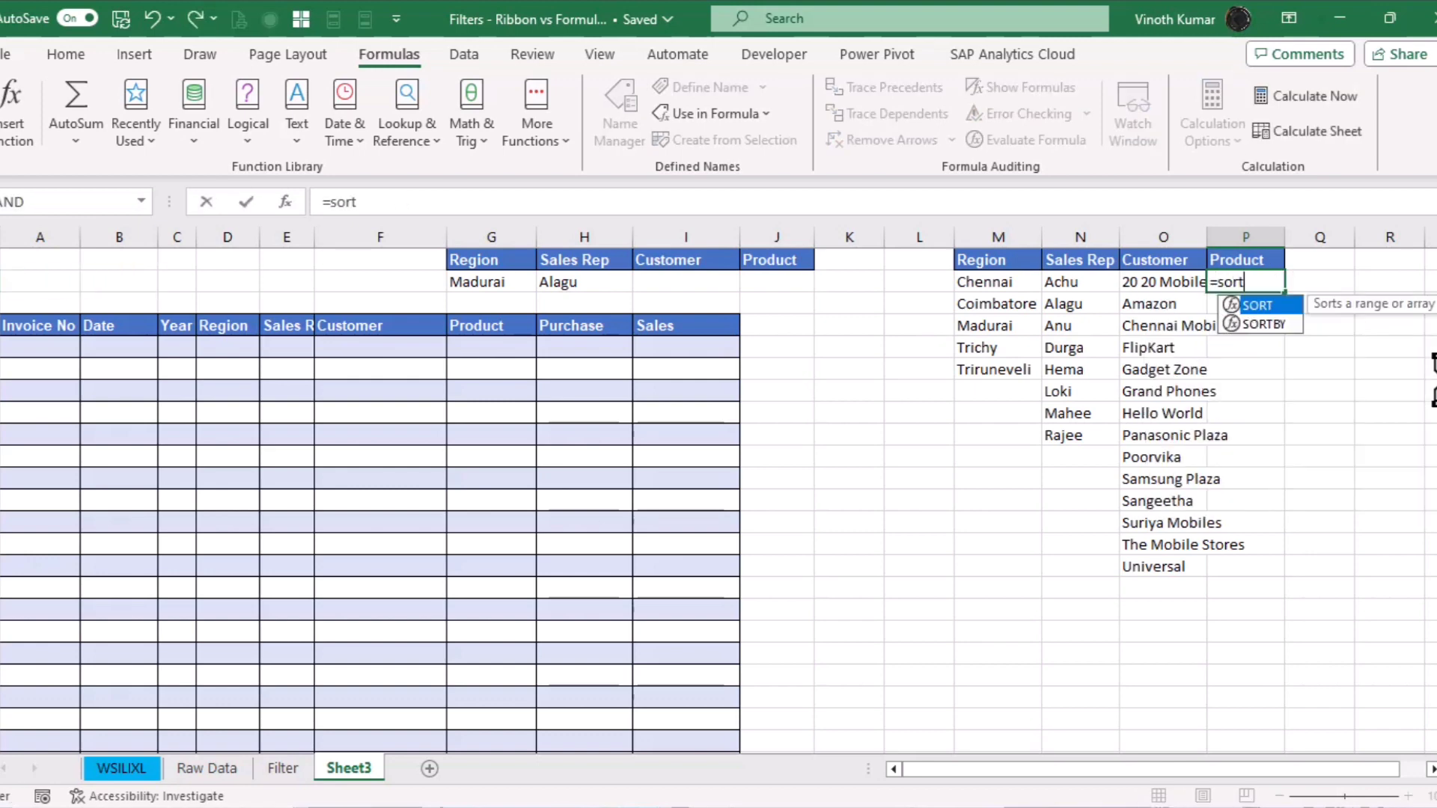
key(Tab)
text(uniq)
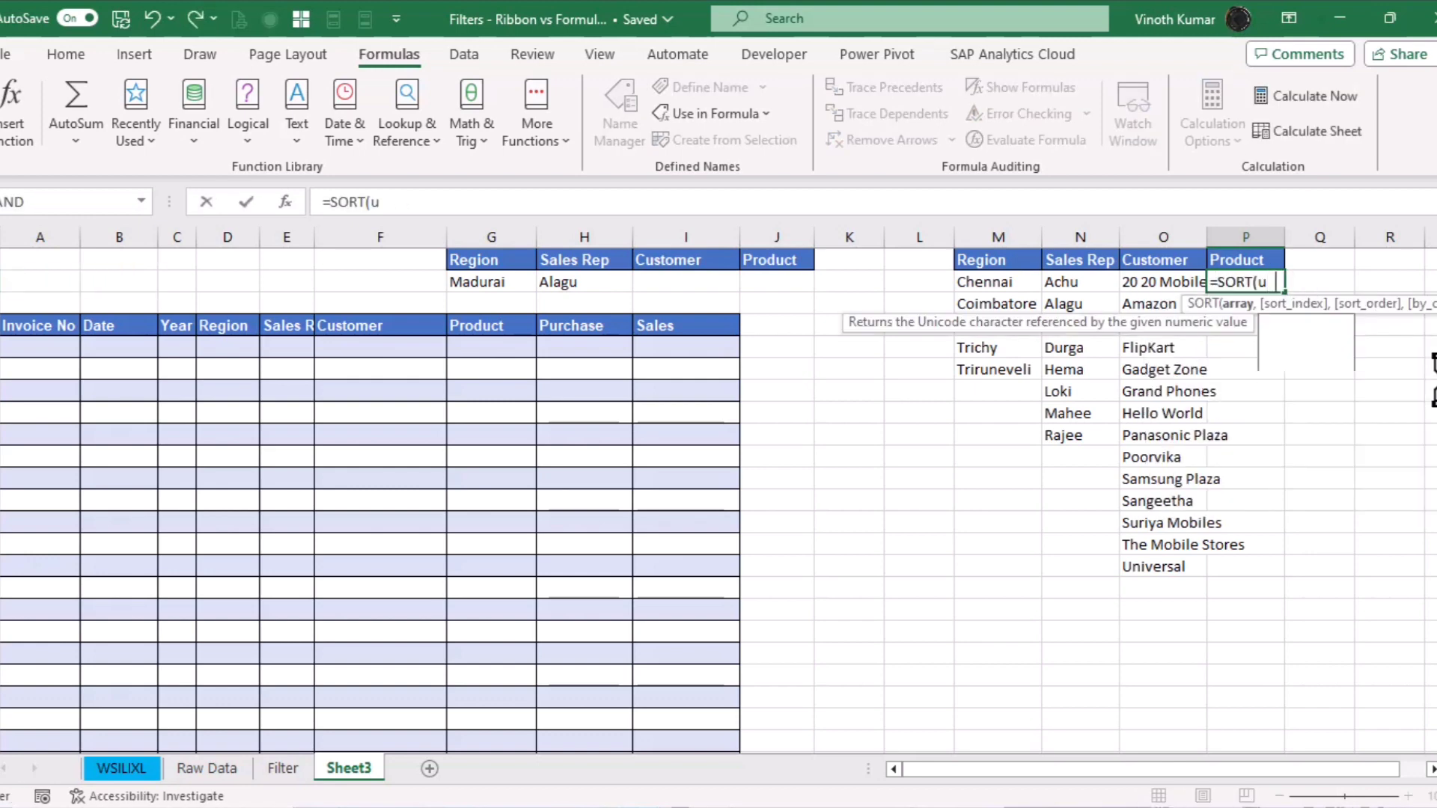
key(Tab)
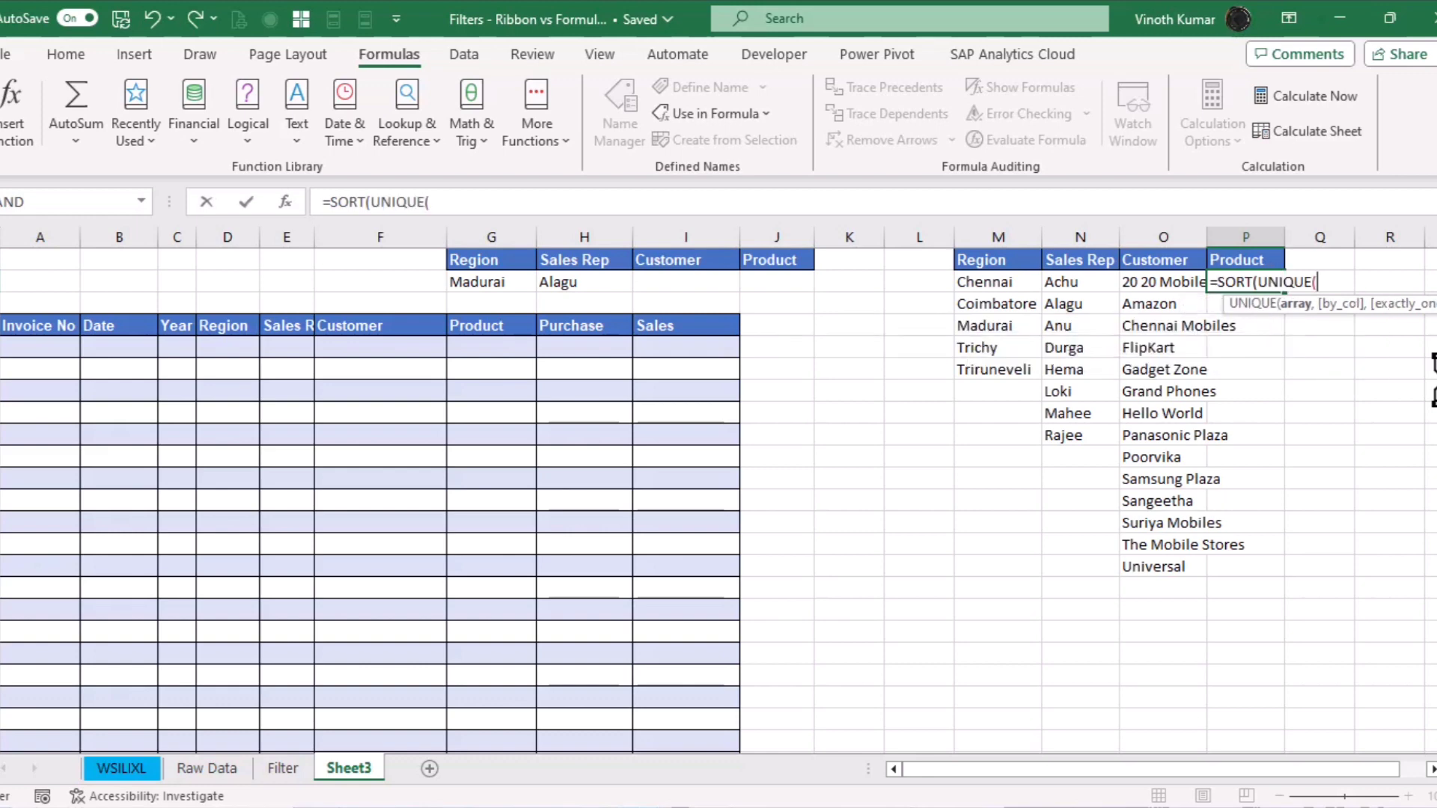
text(pro)
key(Tab)
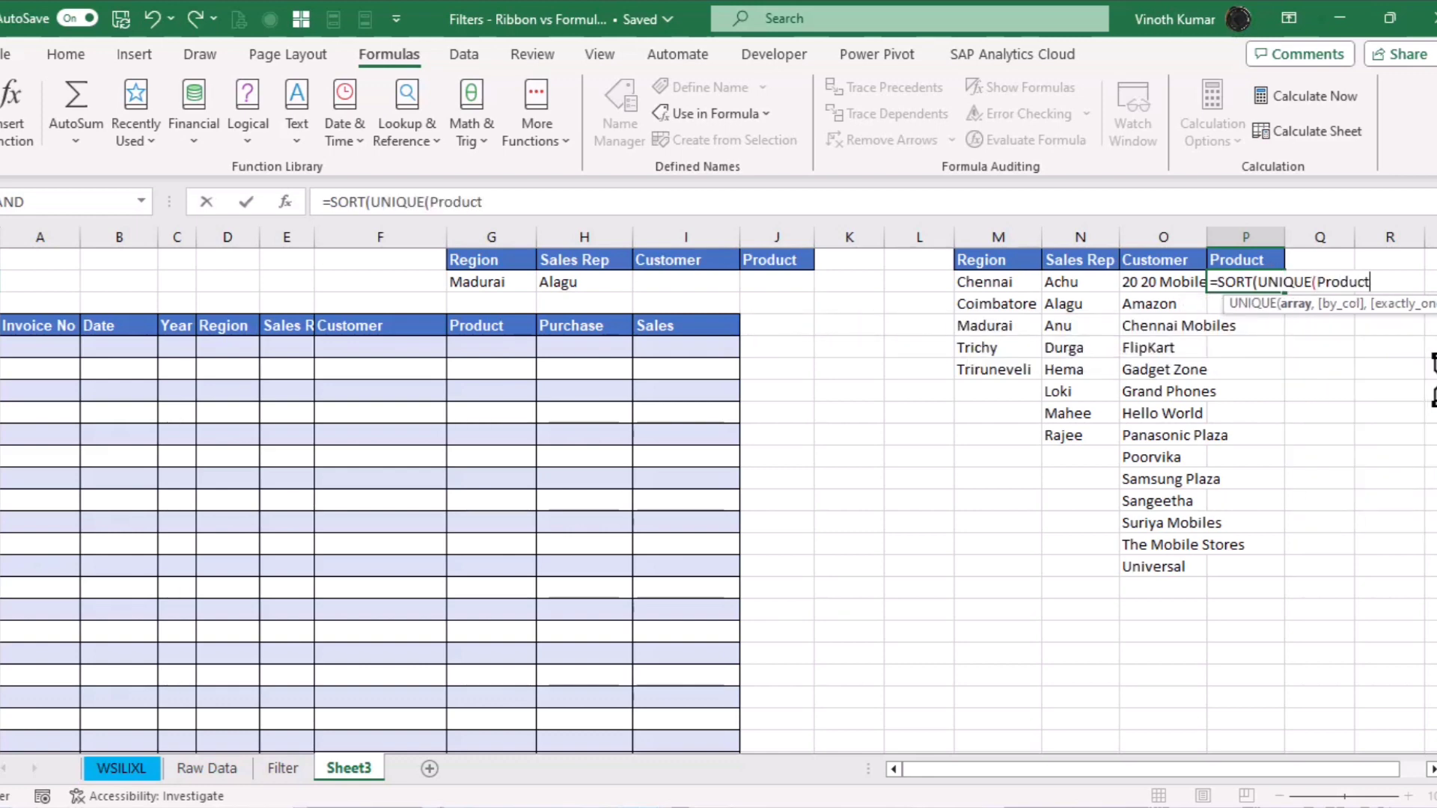
text())
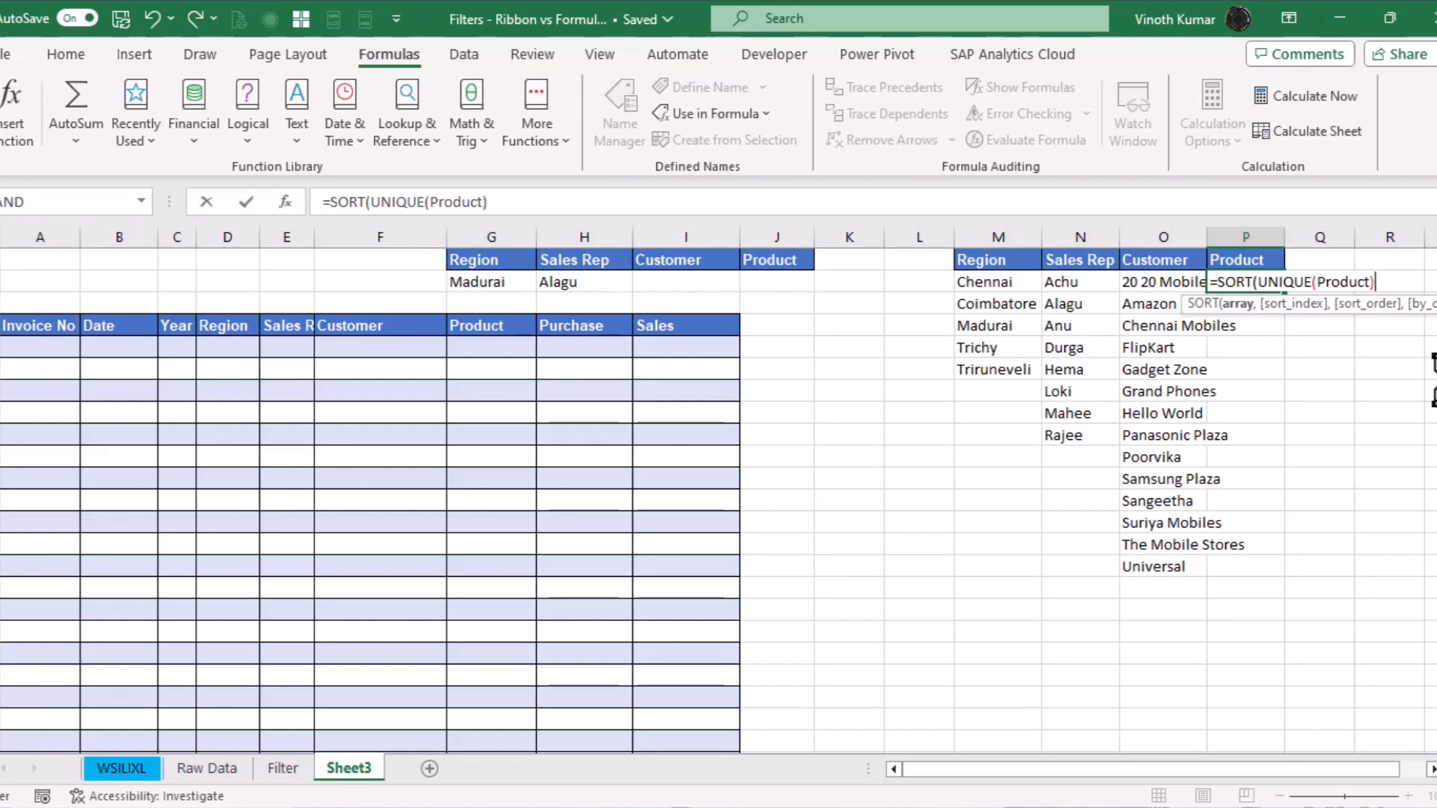
text())
key(Return)
Autofit columns O and P to fit the customer and product lists
key(Up)
key(Left)
key(ctrl+shift+Right)
key(ctrl+shift+Down)
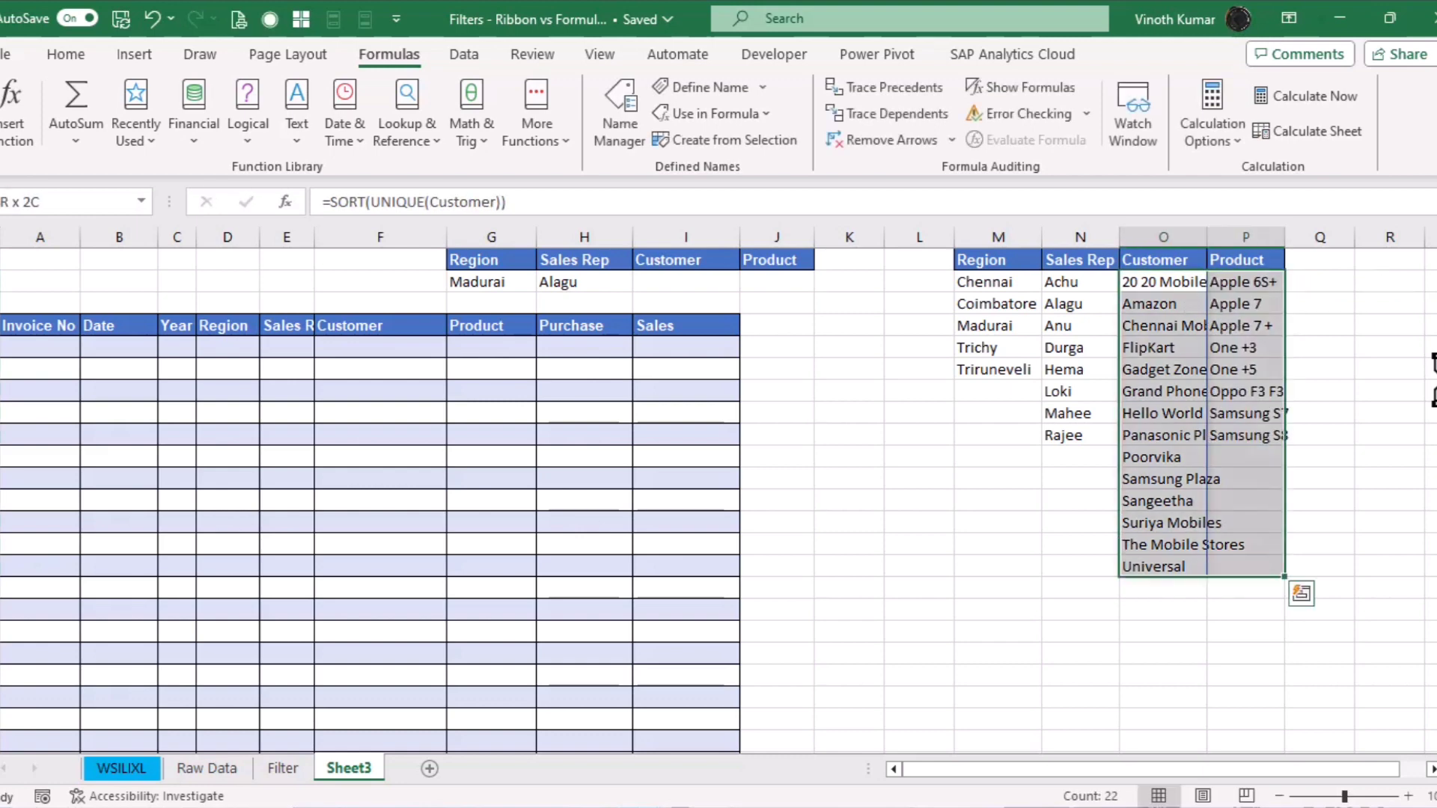
key(alt+h)
key(o)
key(i)
key(Right)
key(Left)
key(Left)
key(Left)
key(Left)
key(Left)
key(Left)
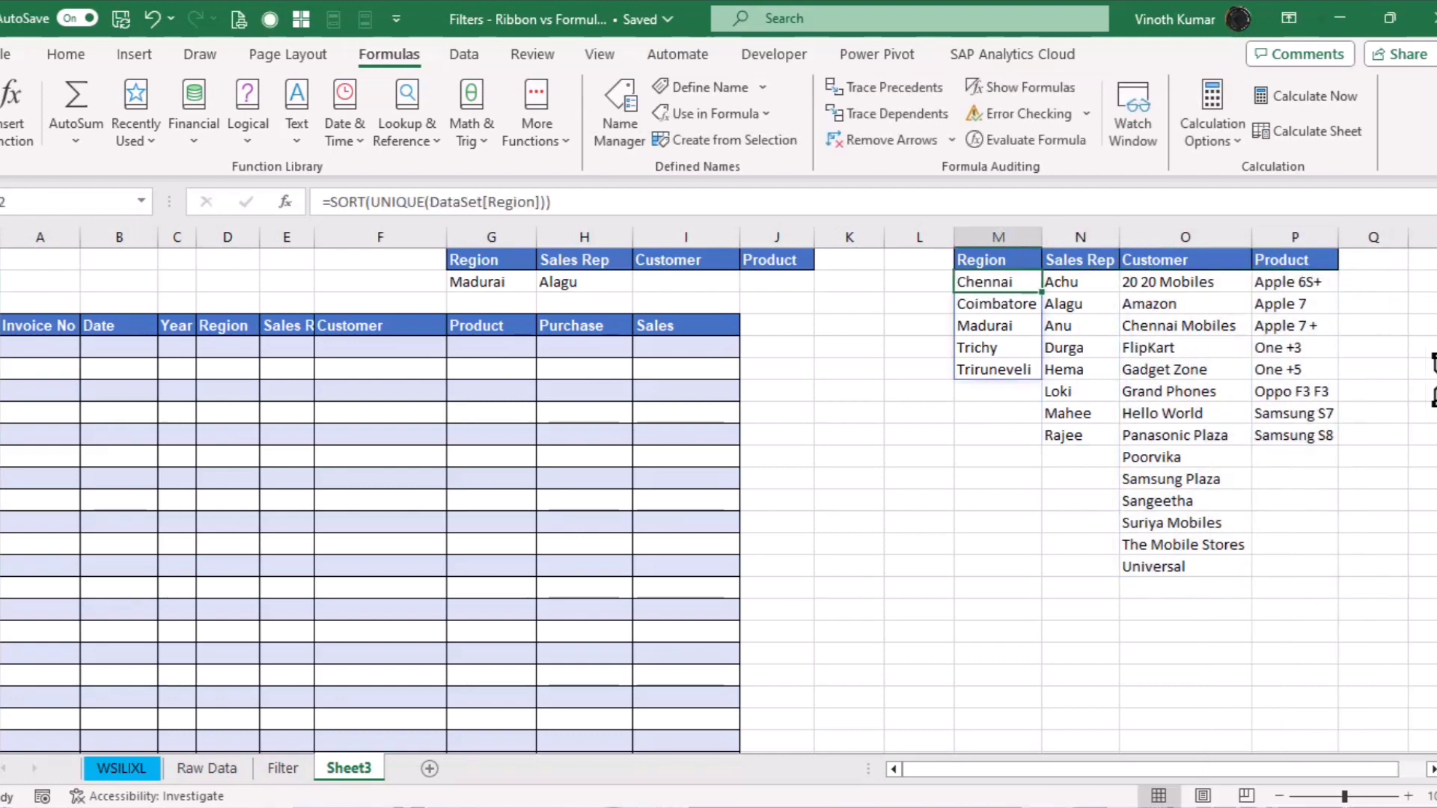
key(Left)
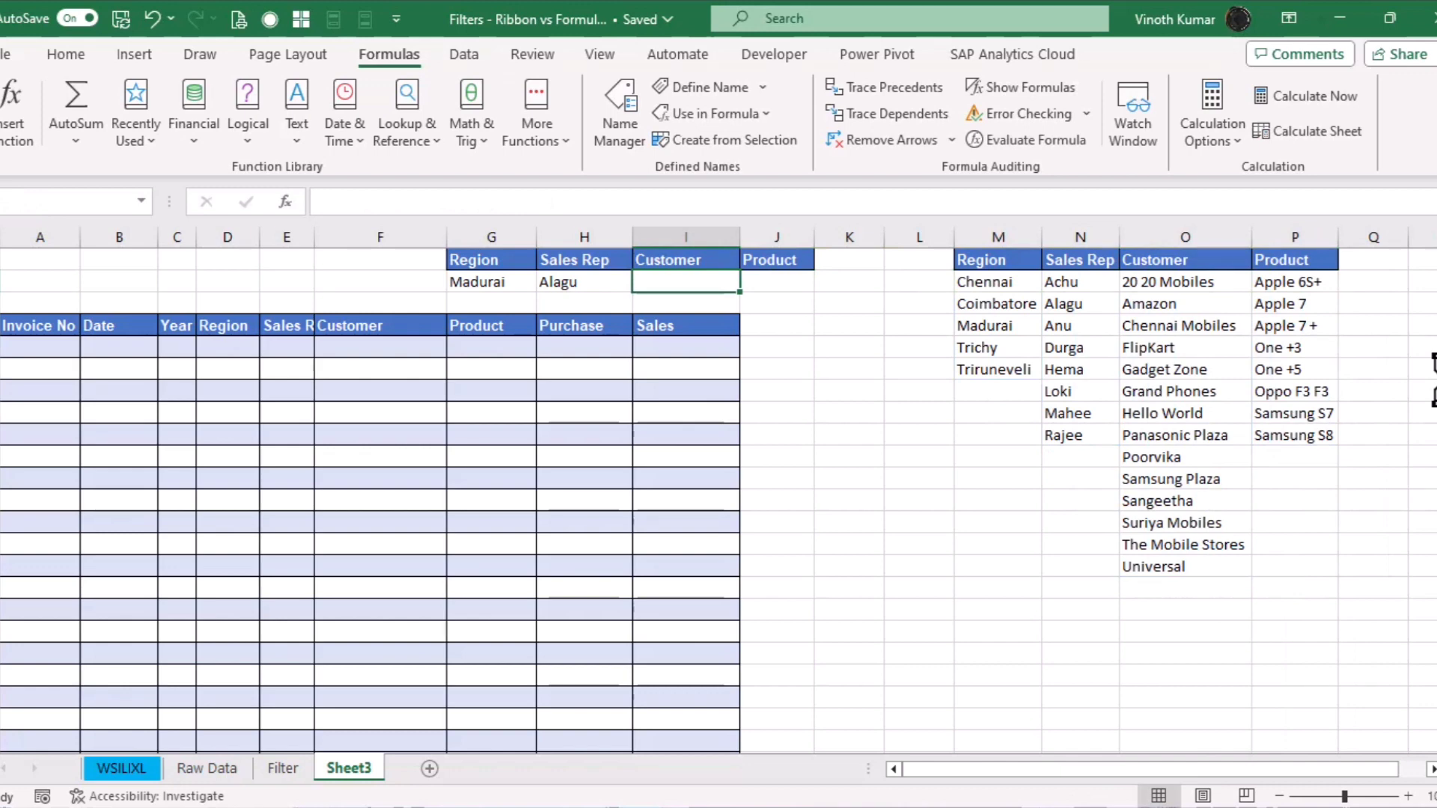
Give I2 a list dropdown sourced from the customer list O2:O15 and pick Amazon
key(alt+d)
key(l)
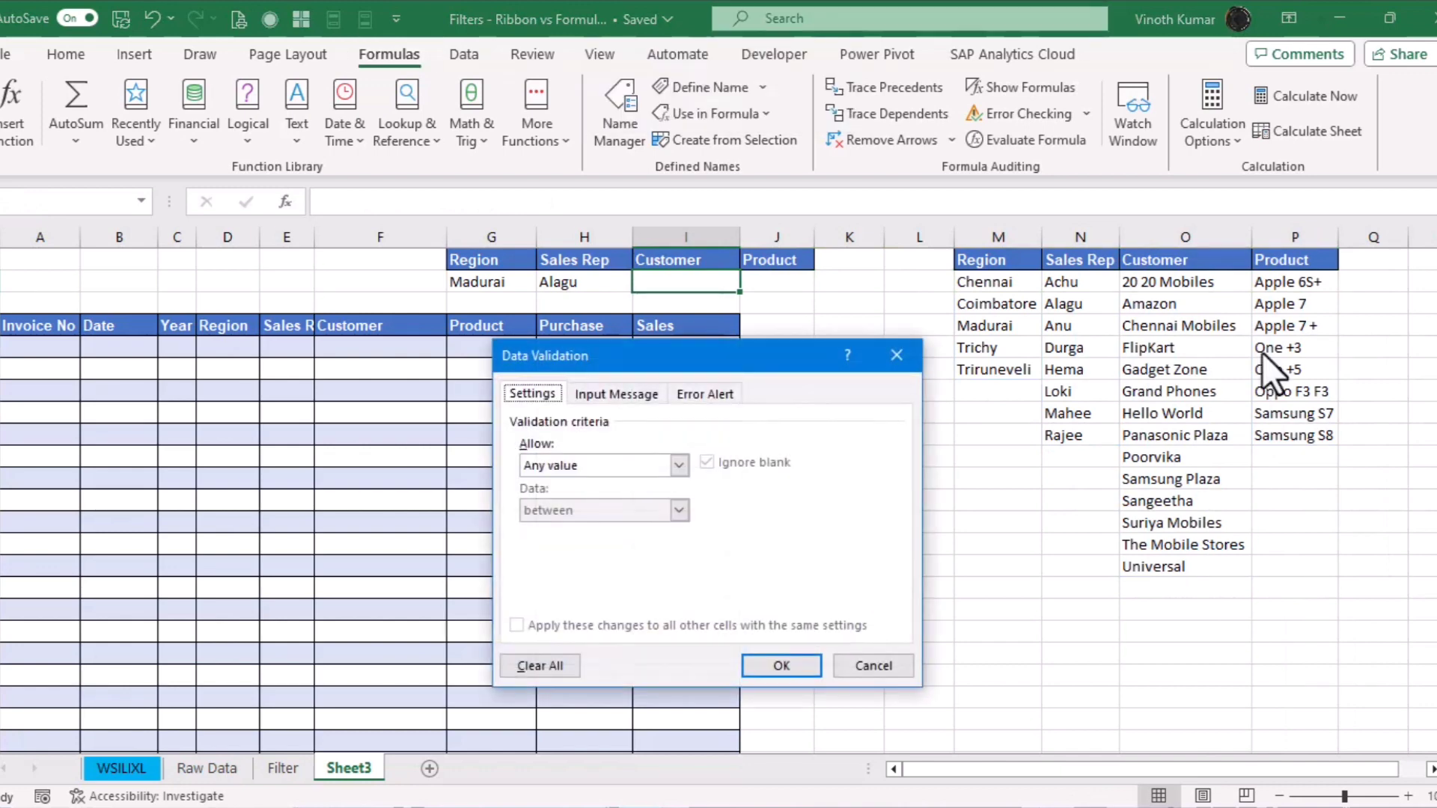
click(607, 458)
click(545, 528)
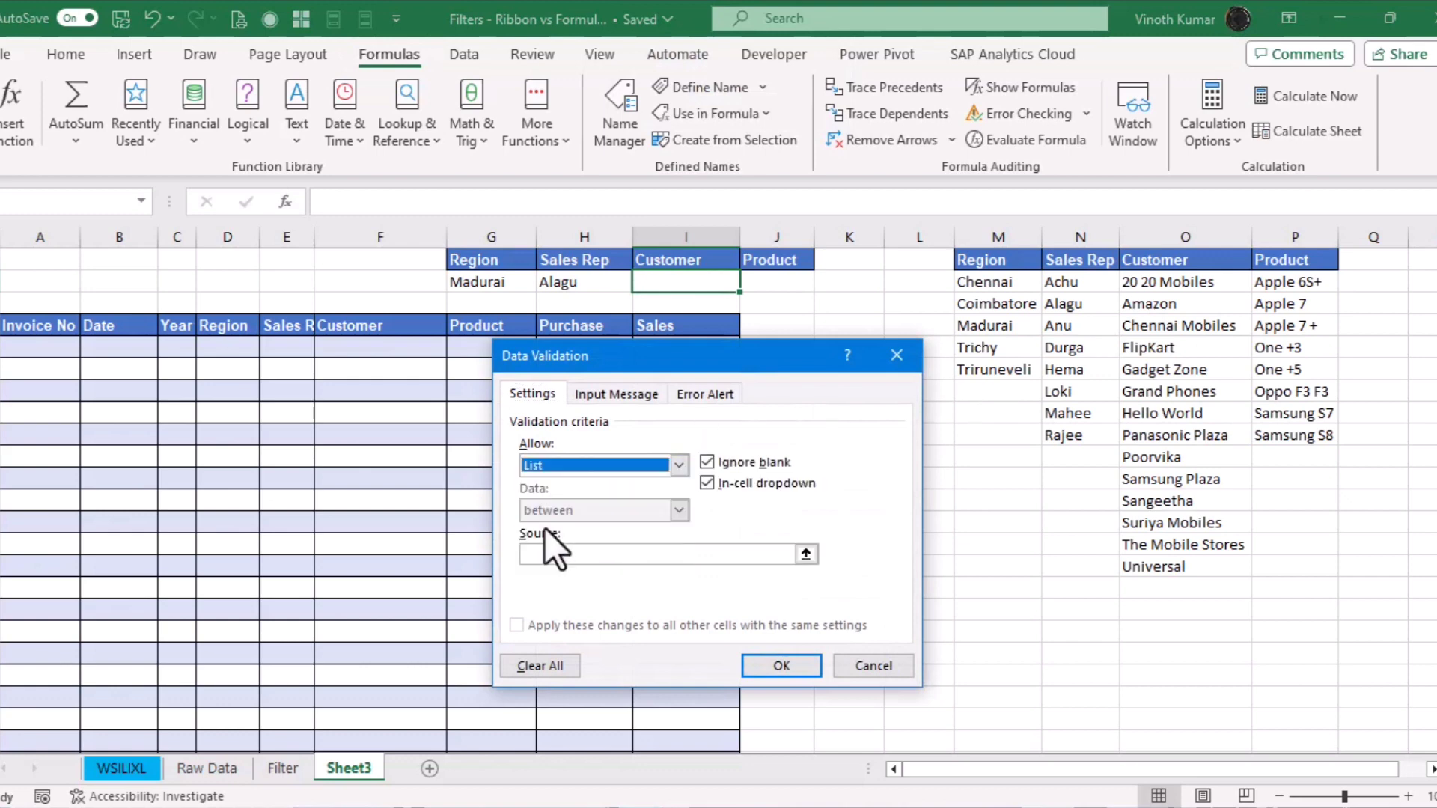
click(645, 555)
drag(1177, 286, 1177, 567)
click(781, 665)
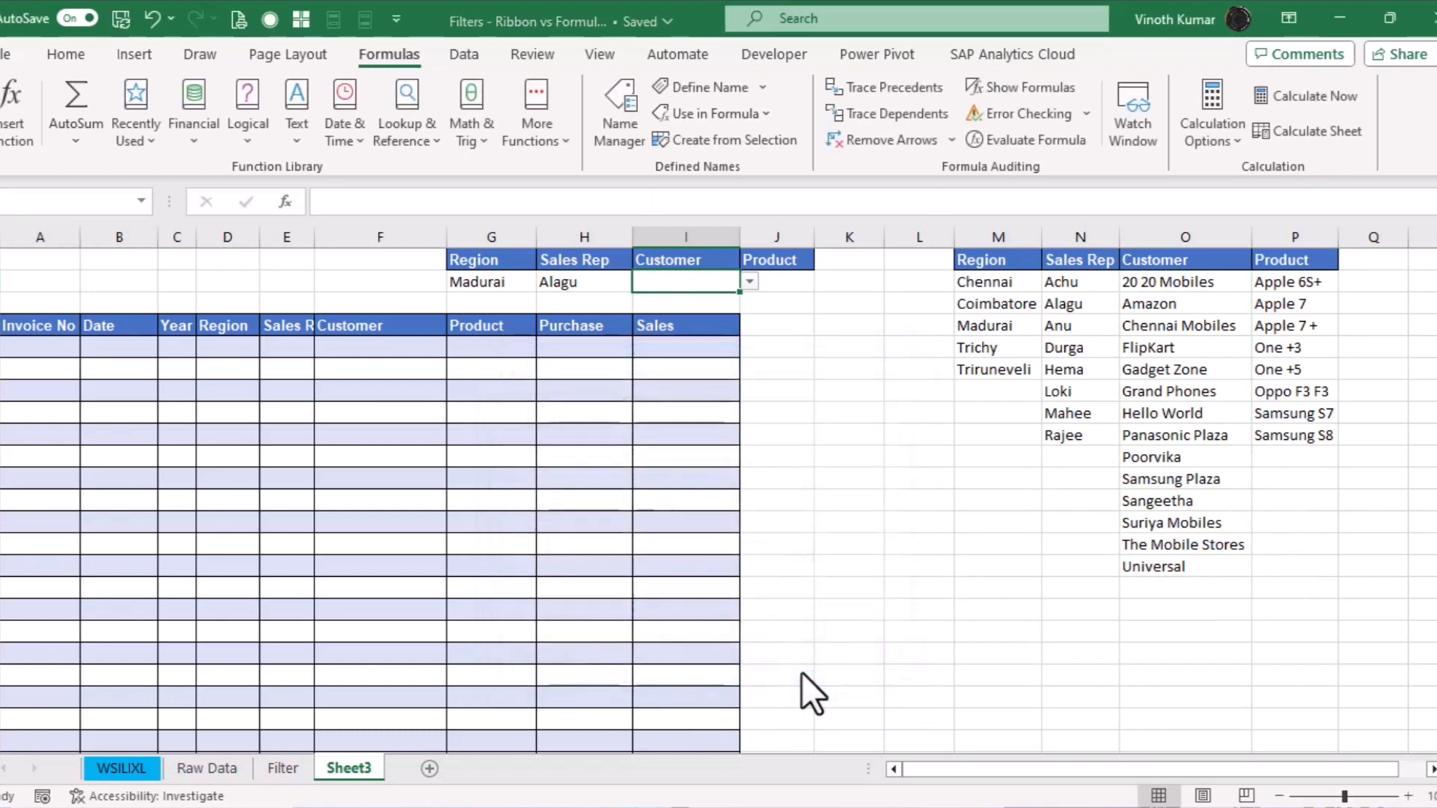
click(749, 282)
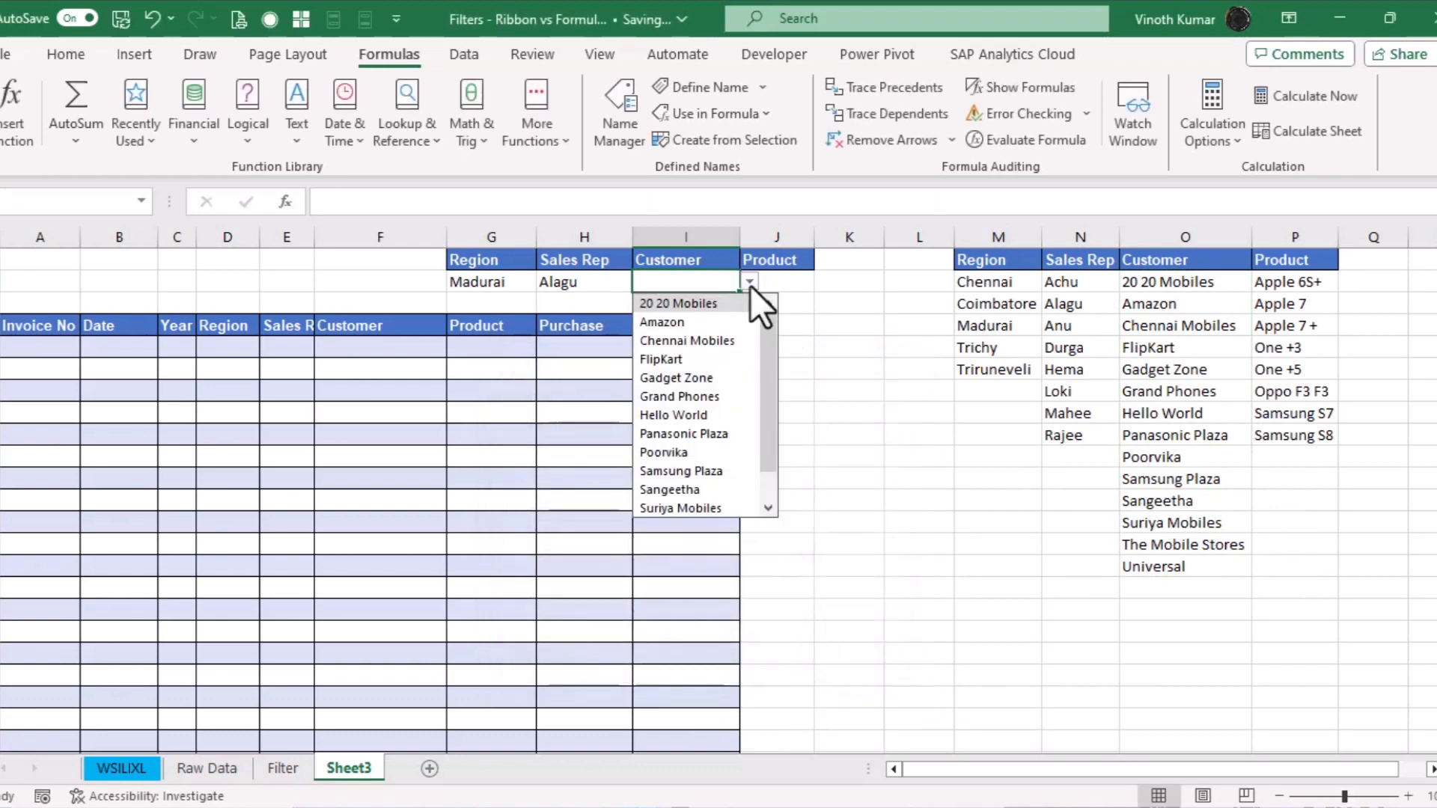
click(689, 322)
Give J2 a list dropdown sourced from the product list P2:P9 and pick Apple 7 +
click(789, 283)
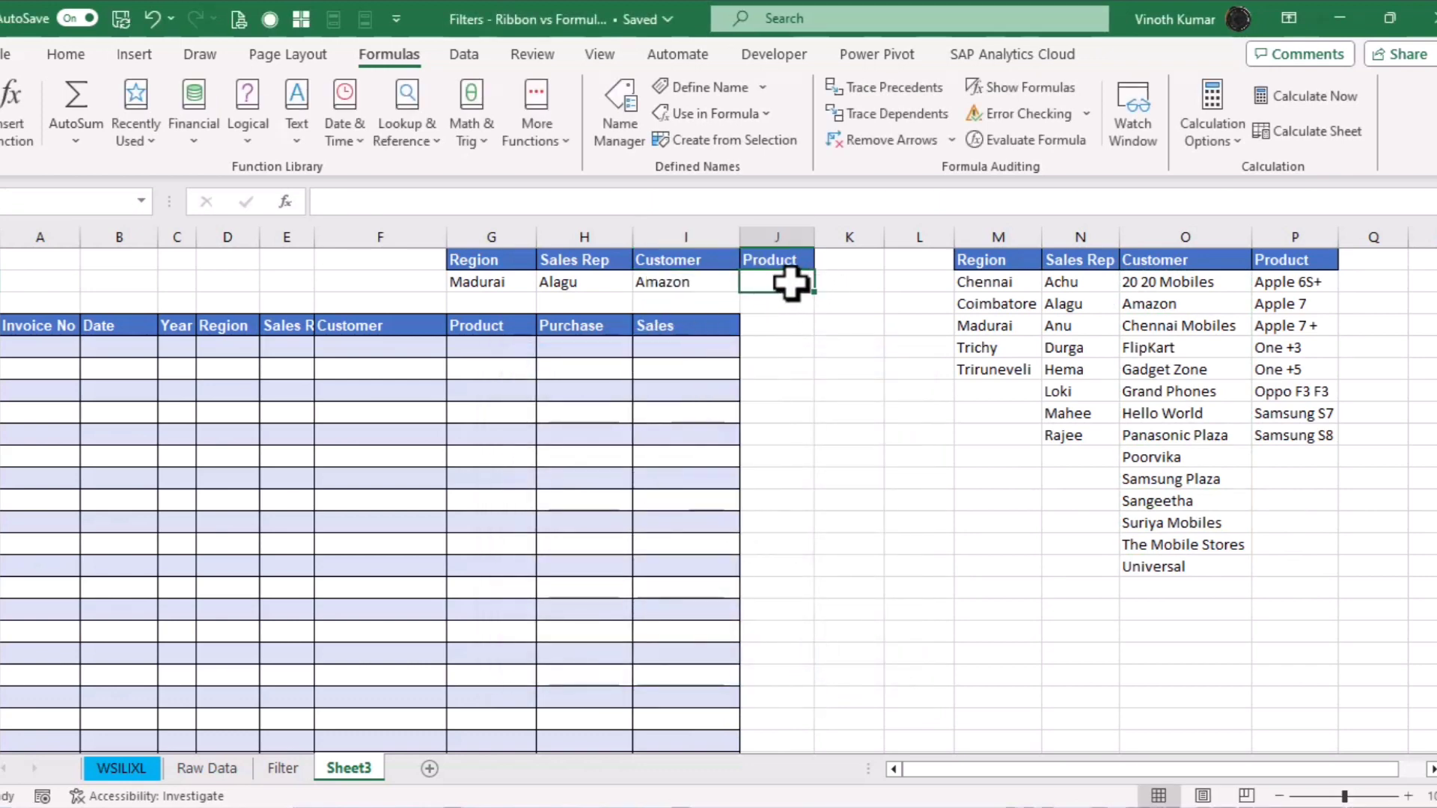
key(alt+a)
key(v)
key(v)
click(632, 466)
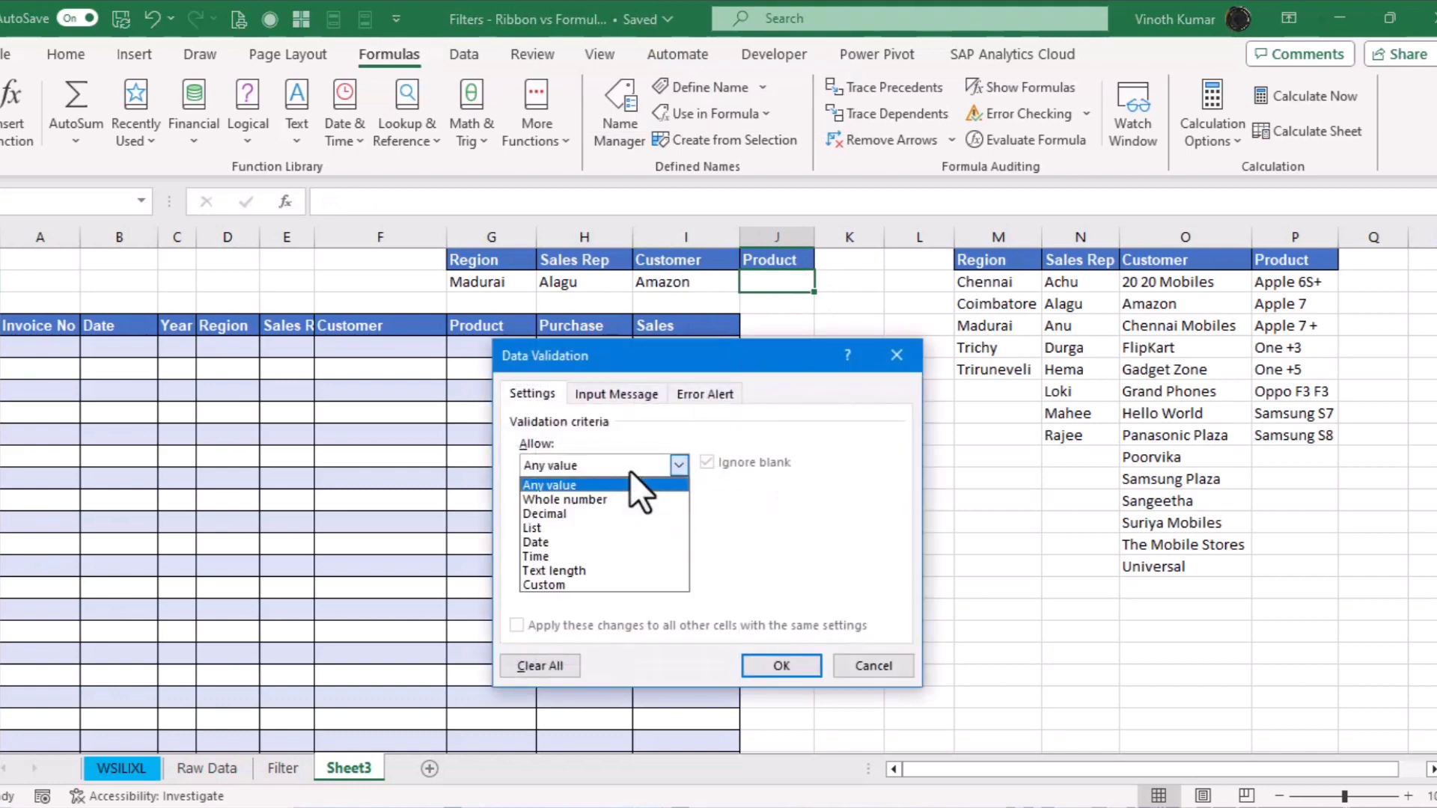
click(595, 528)
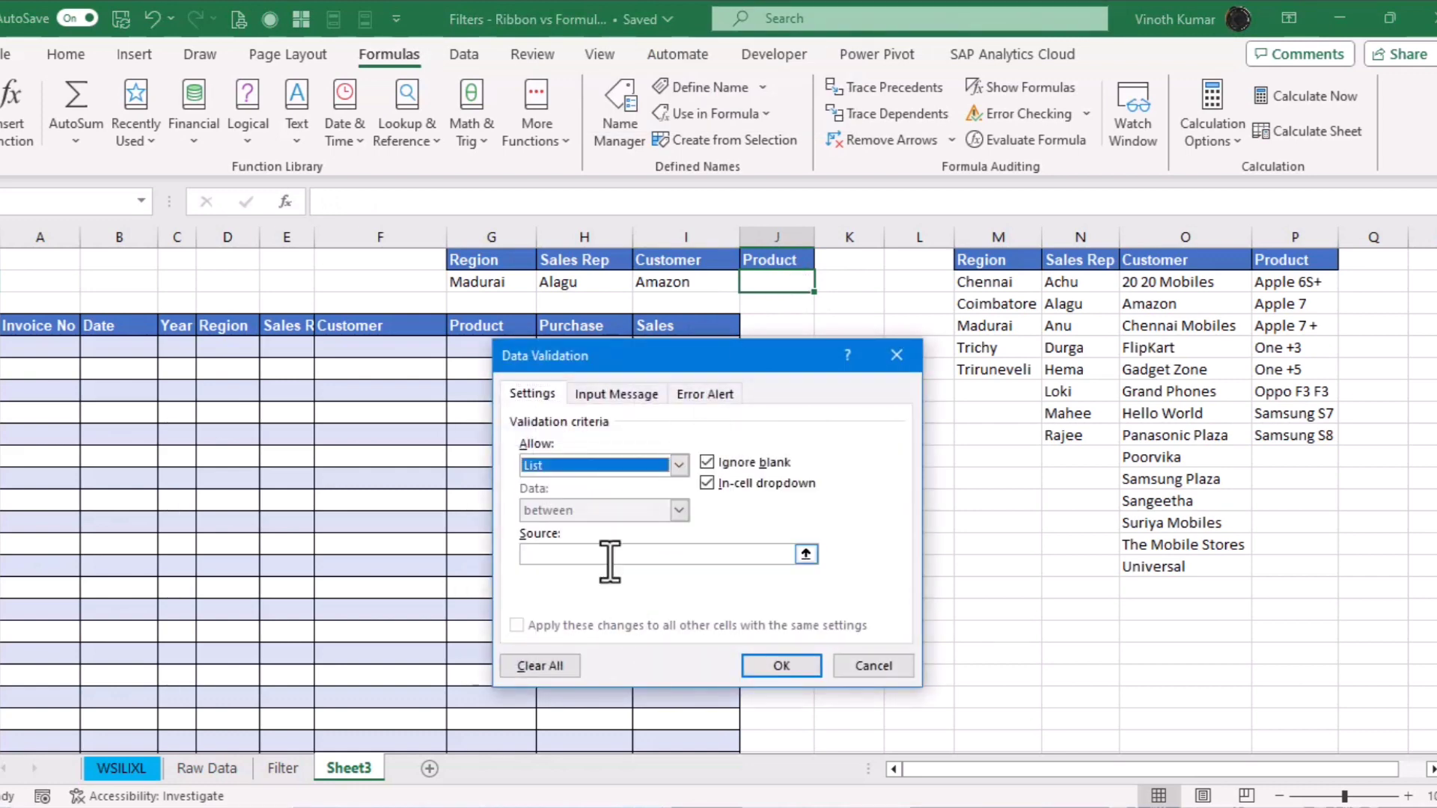
click(699, 554)
drag(1310, 287, 1303, 436)
click(778, 666)
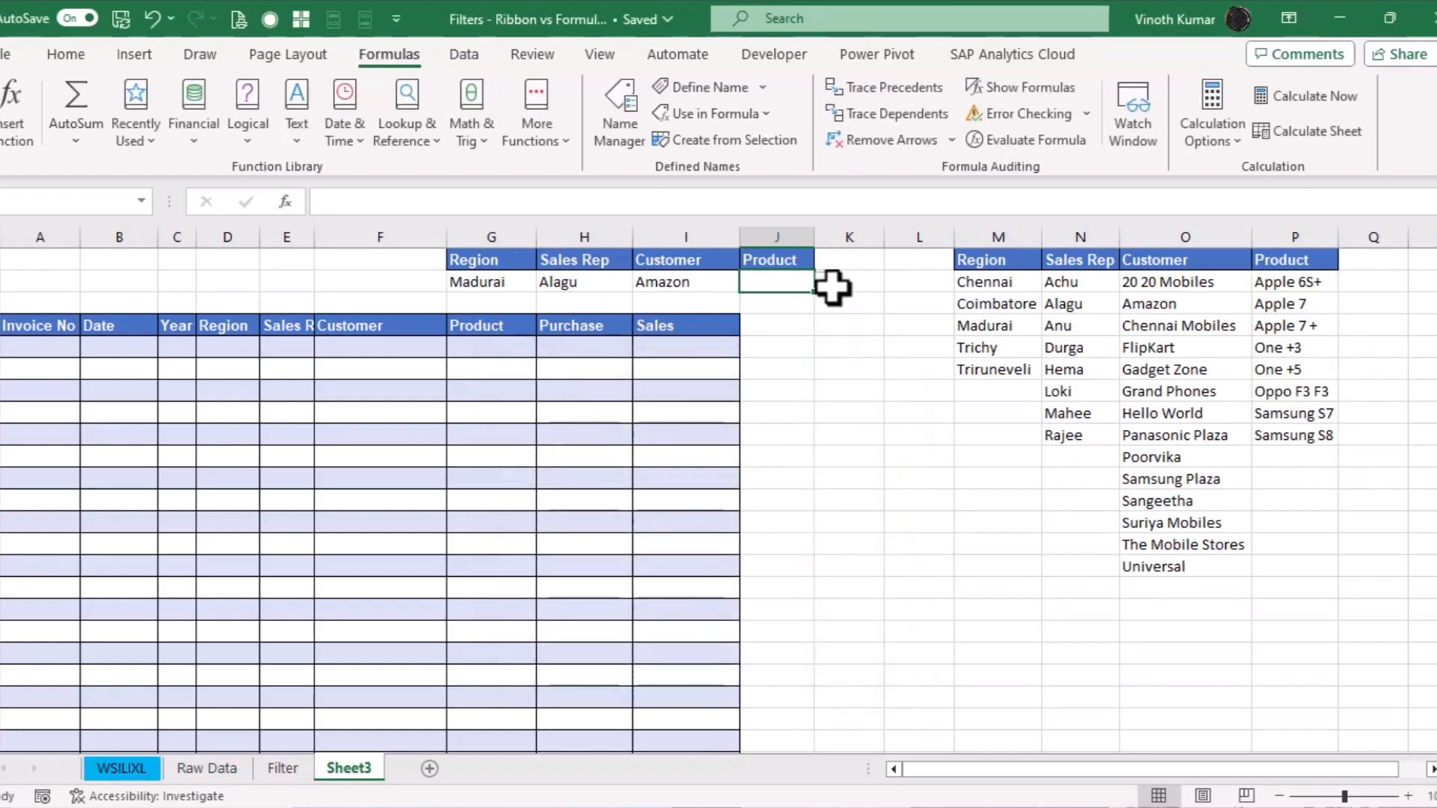
click(824, 282)
click(807, 346)
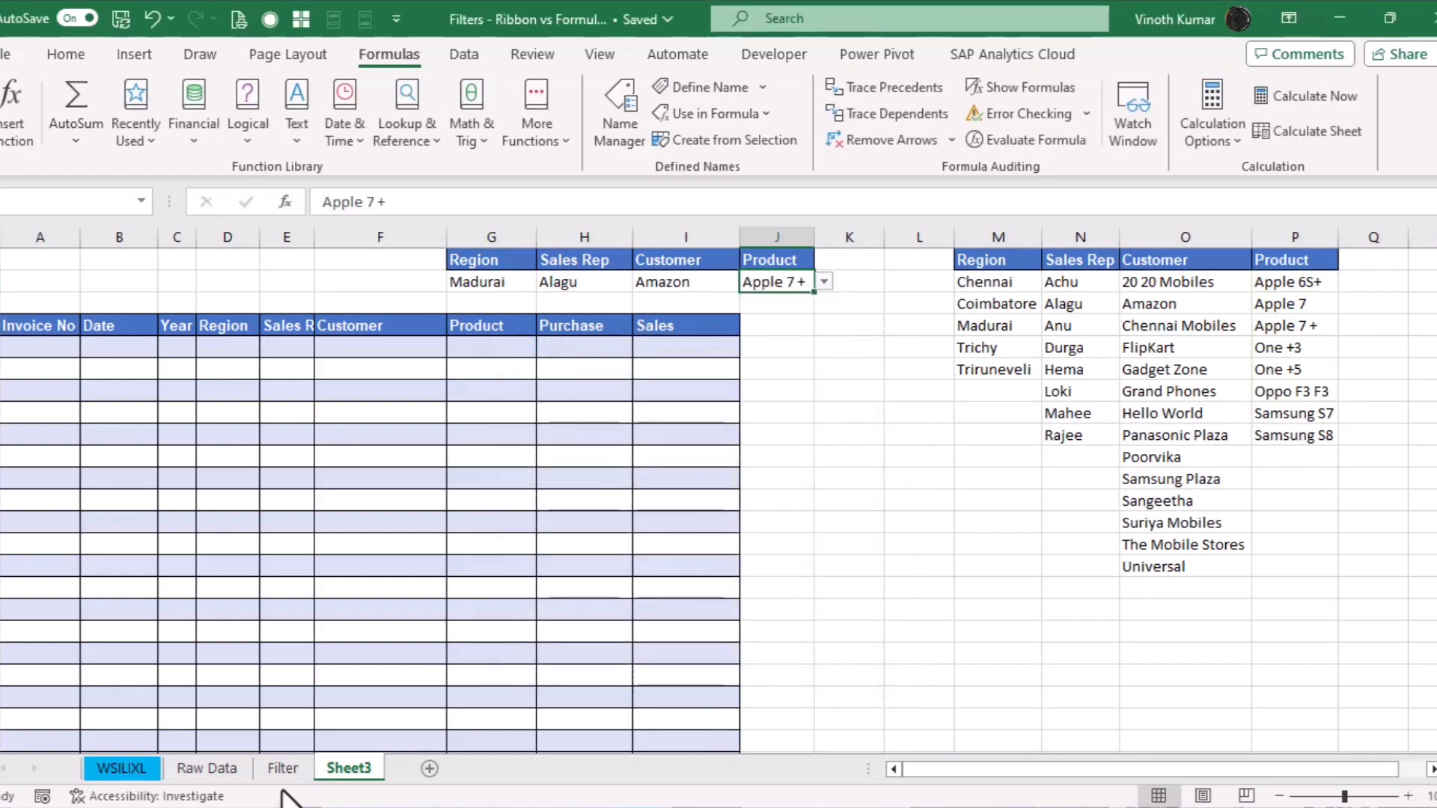
Back on Sheet3, set the Customer in I2 to Samsung Plaza
click(217, 776)
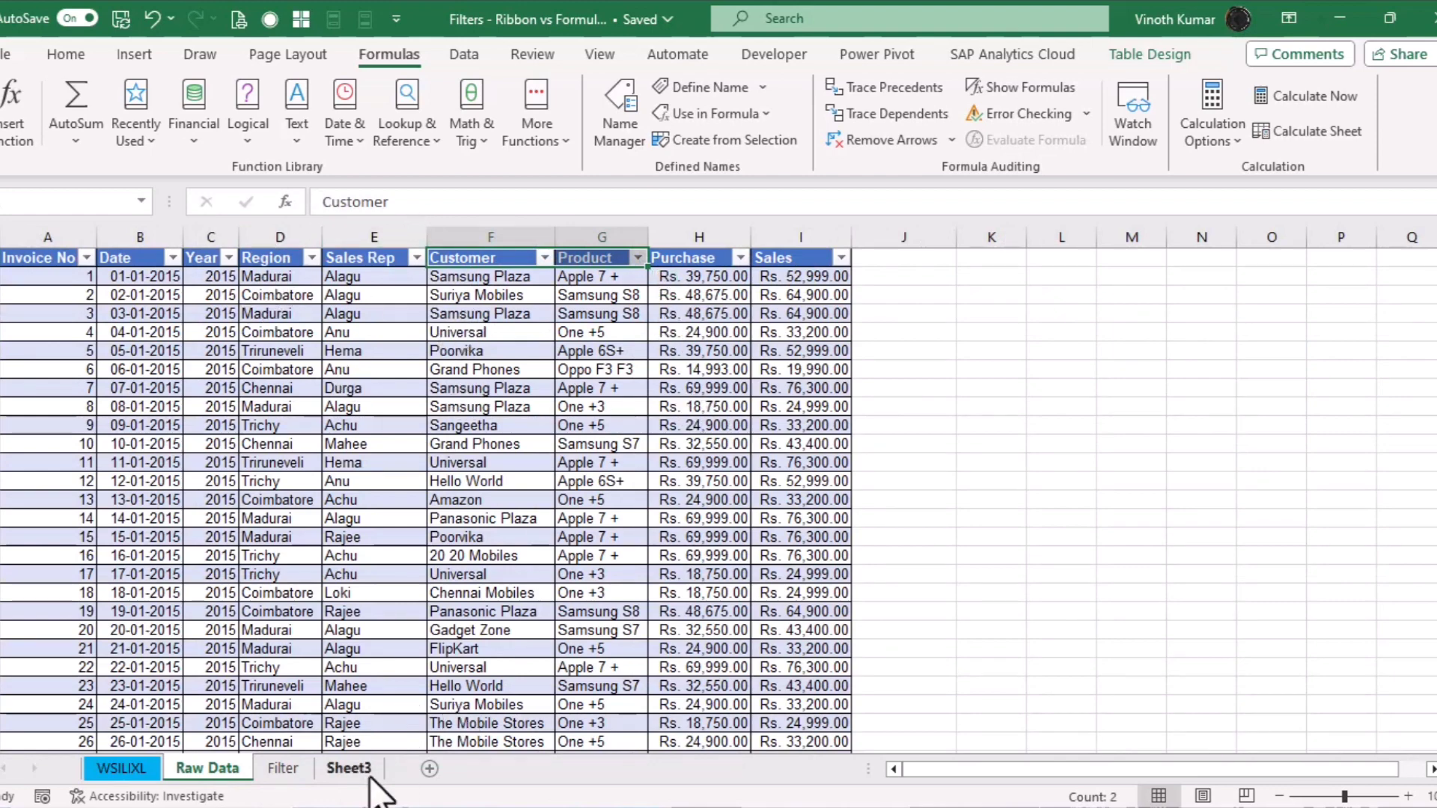
click(299, 770)
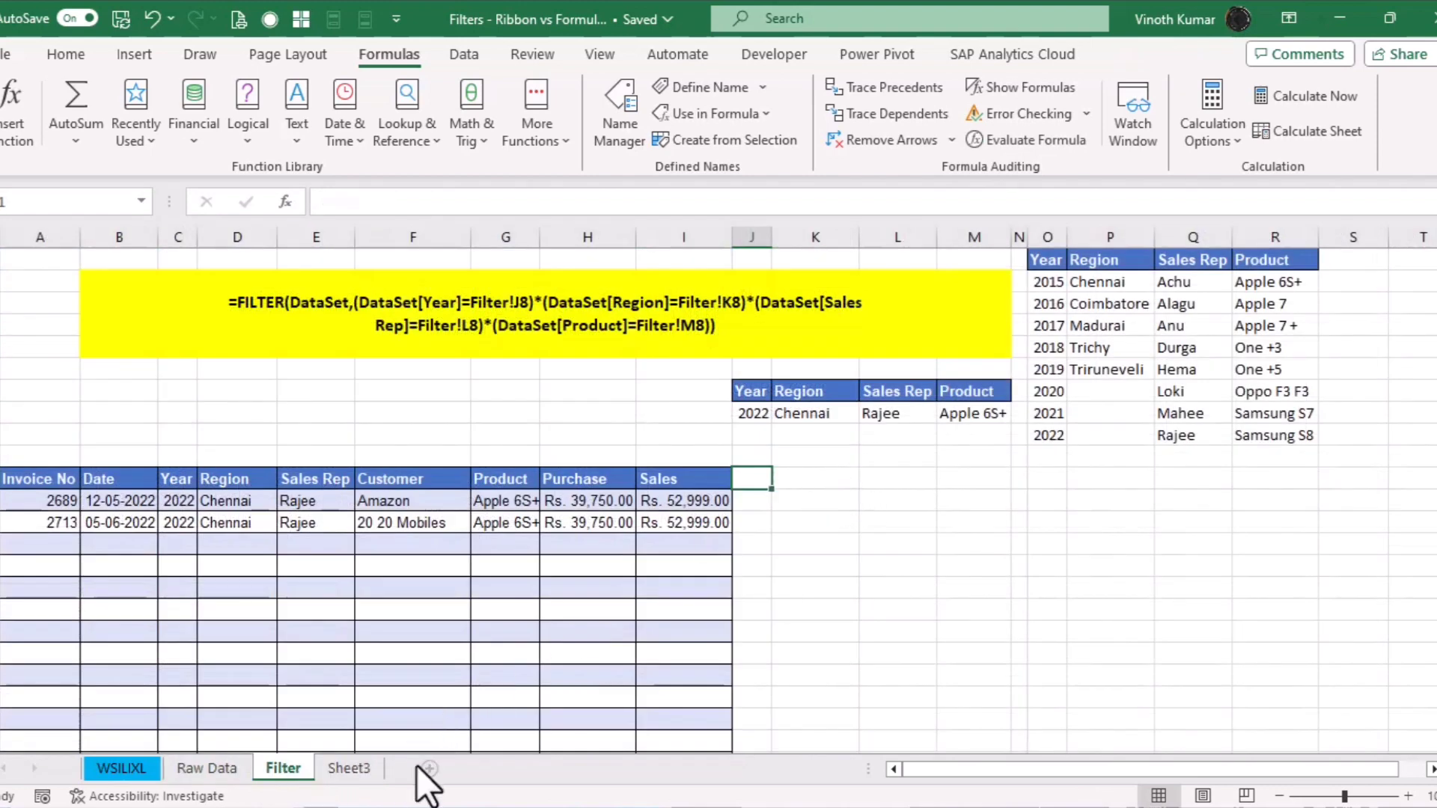
click(349, 769)
click(696, 285)
click(749, 281)
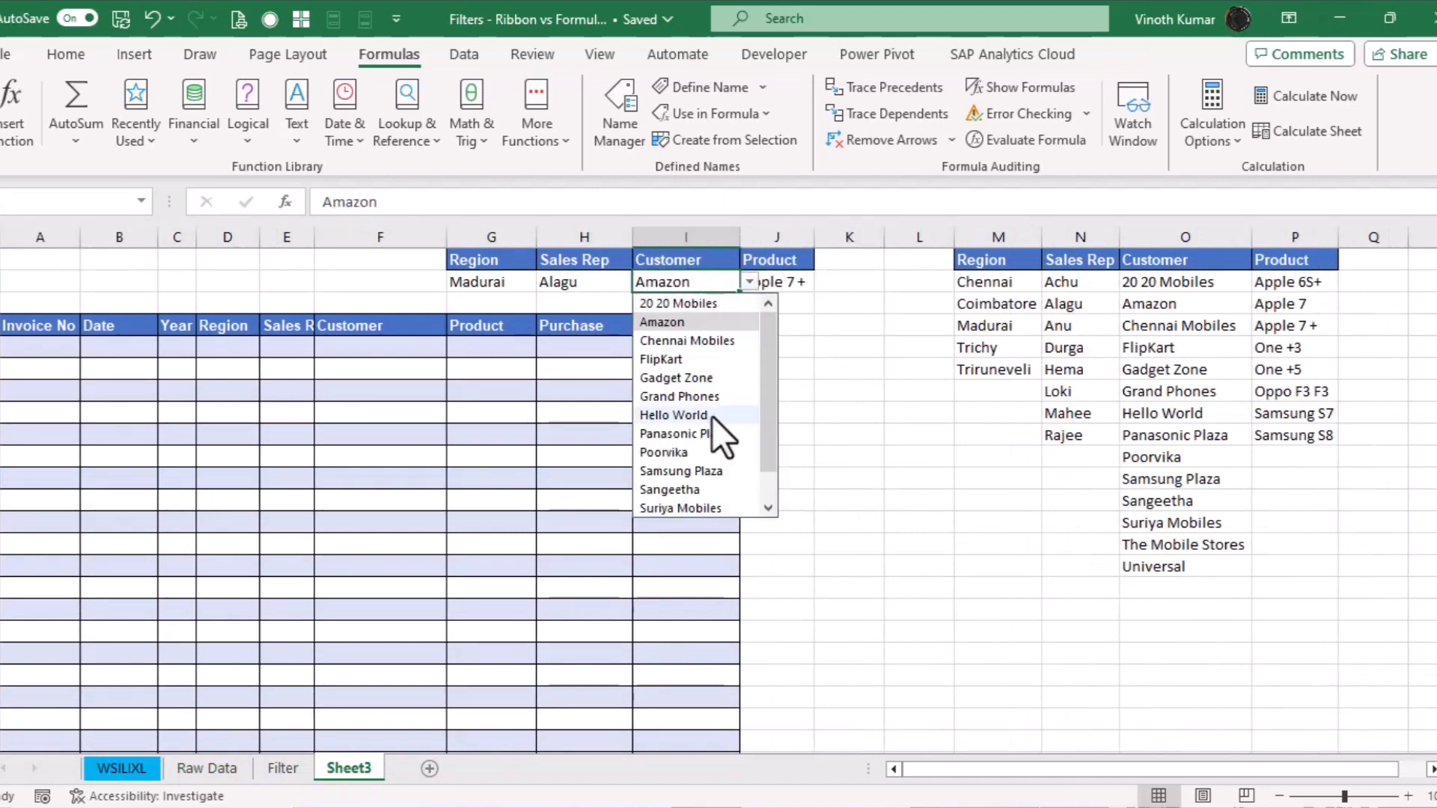
click(695, 469)
click(607, 281)
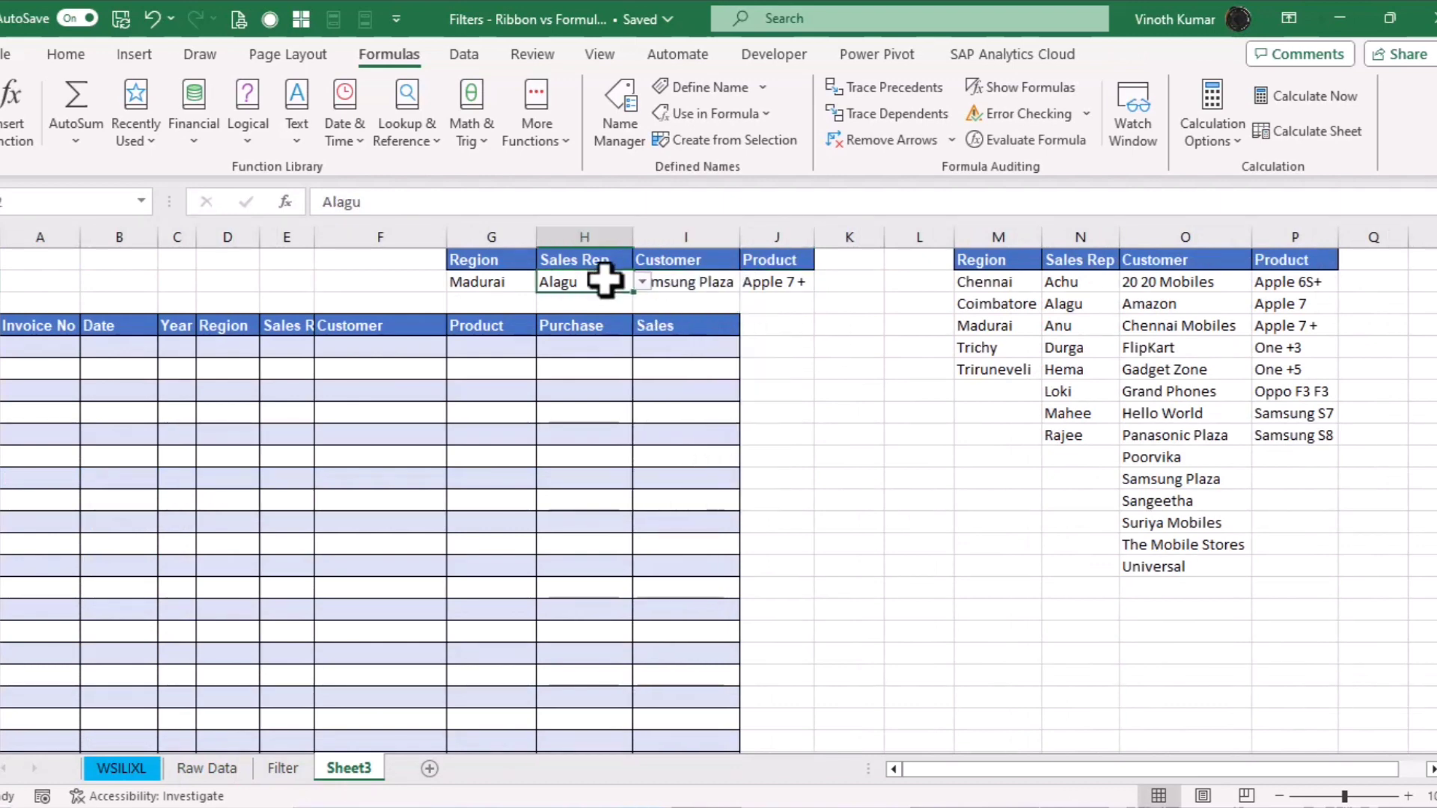
click(837, 344)
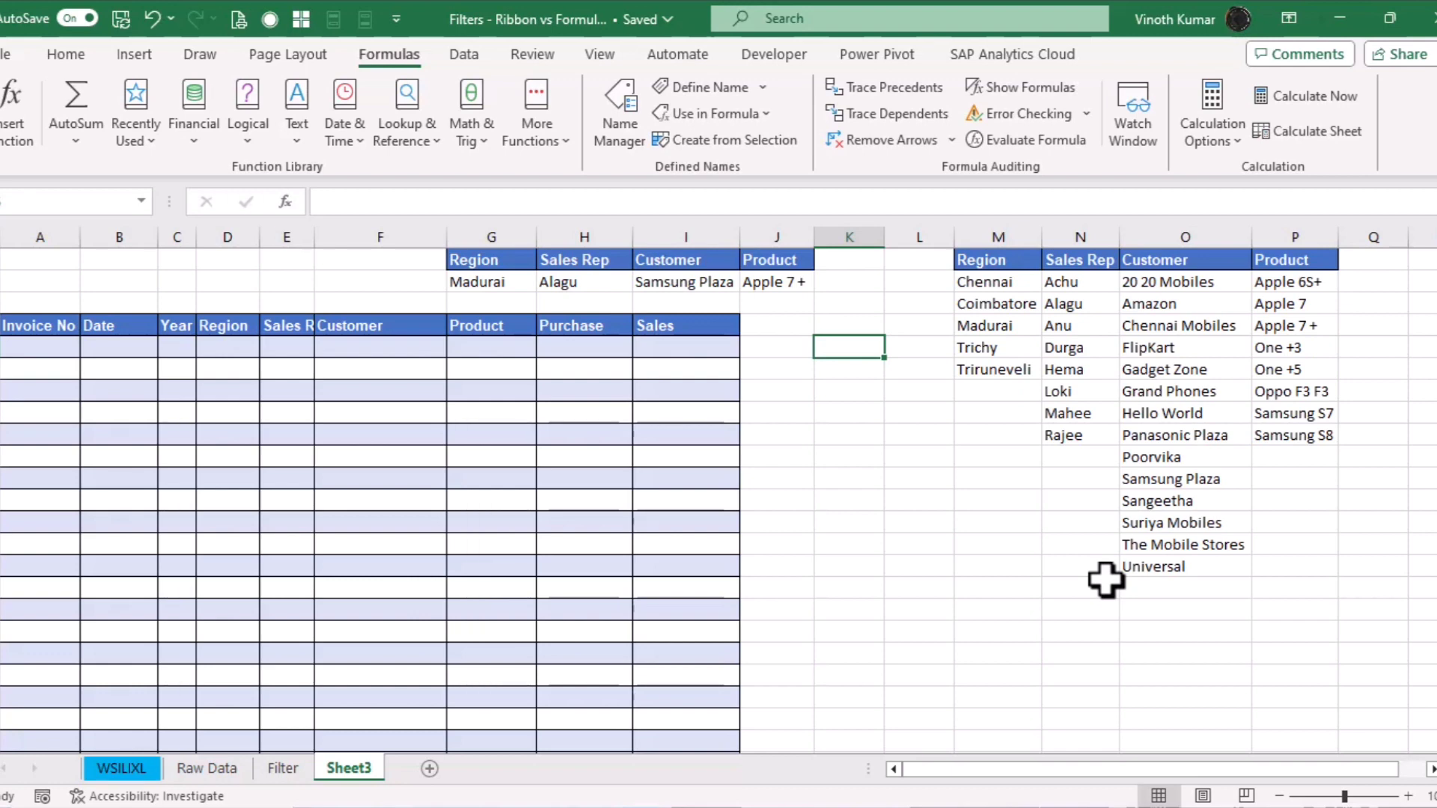
Begin a FILTER over DataSet in A5 with Region=G2 and Sales_Rep=H2 conditions
click(52, 350)
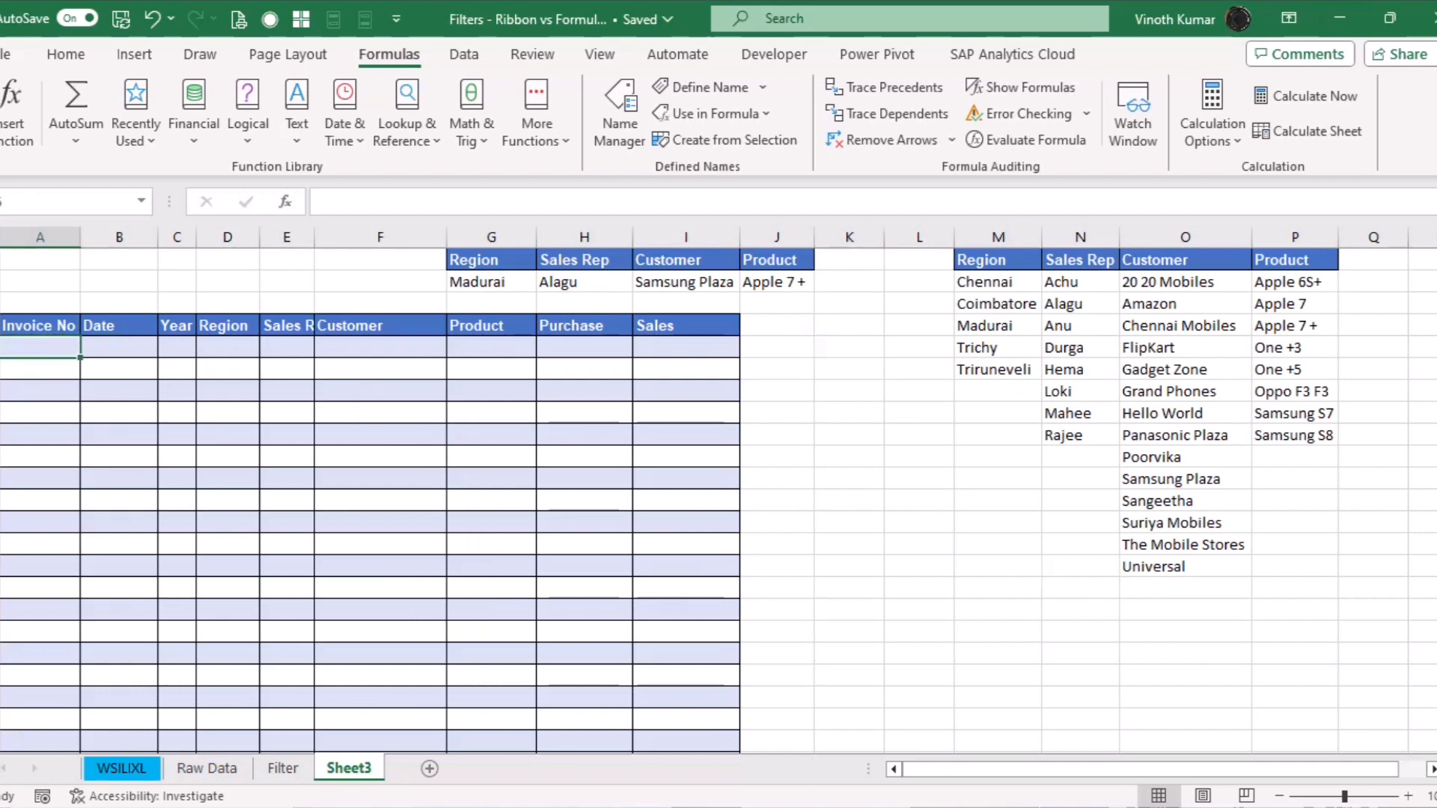
text(=Filter)
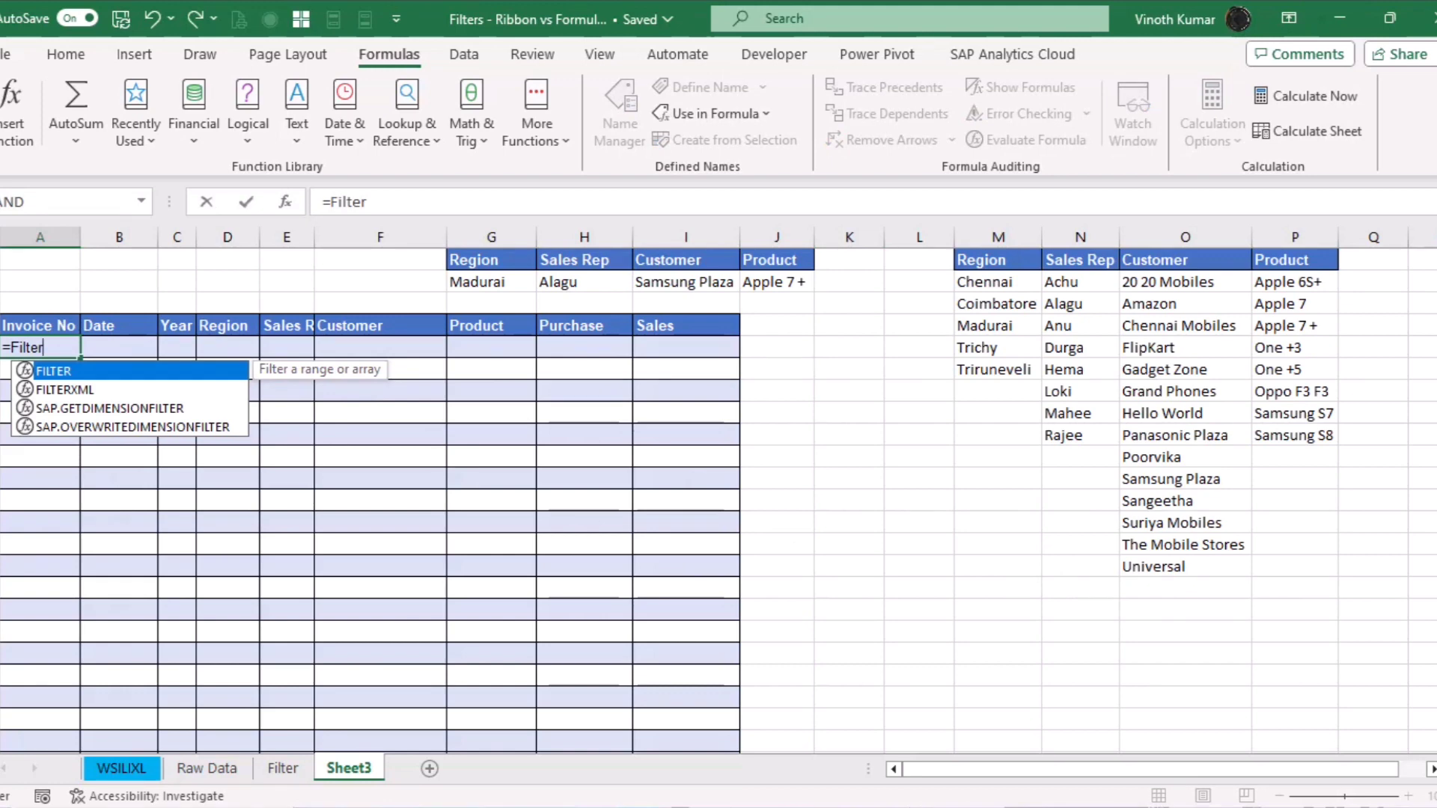
key(Tab)
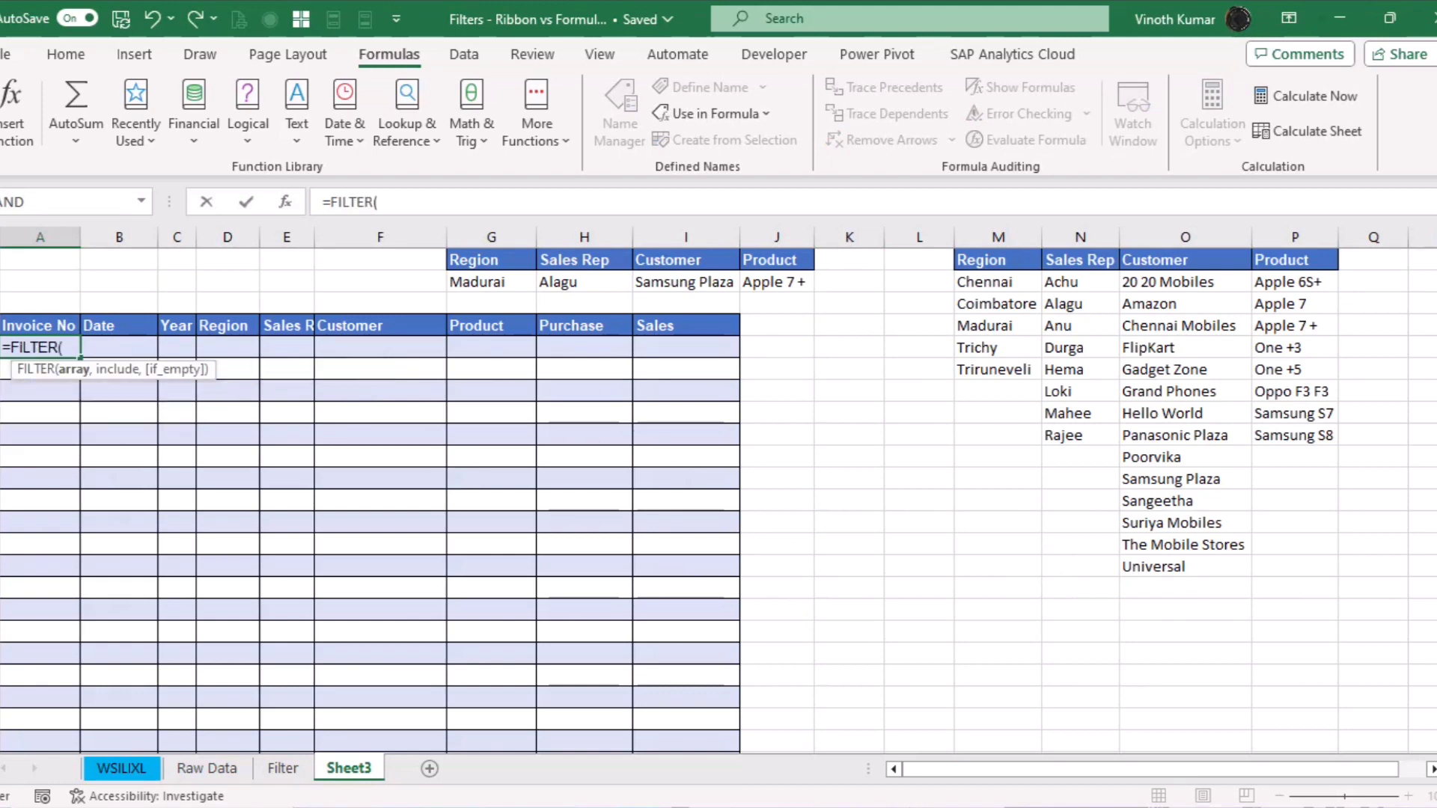
text(dat)
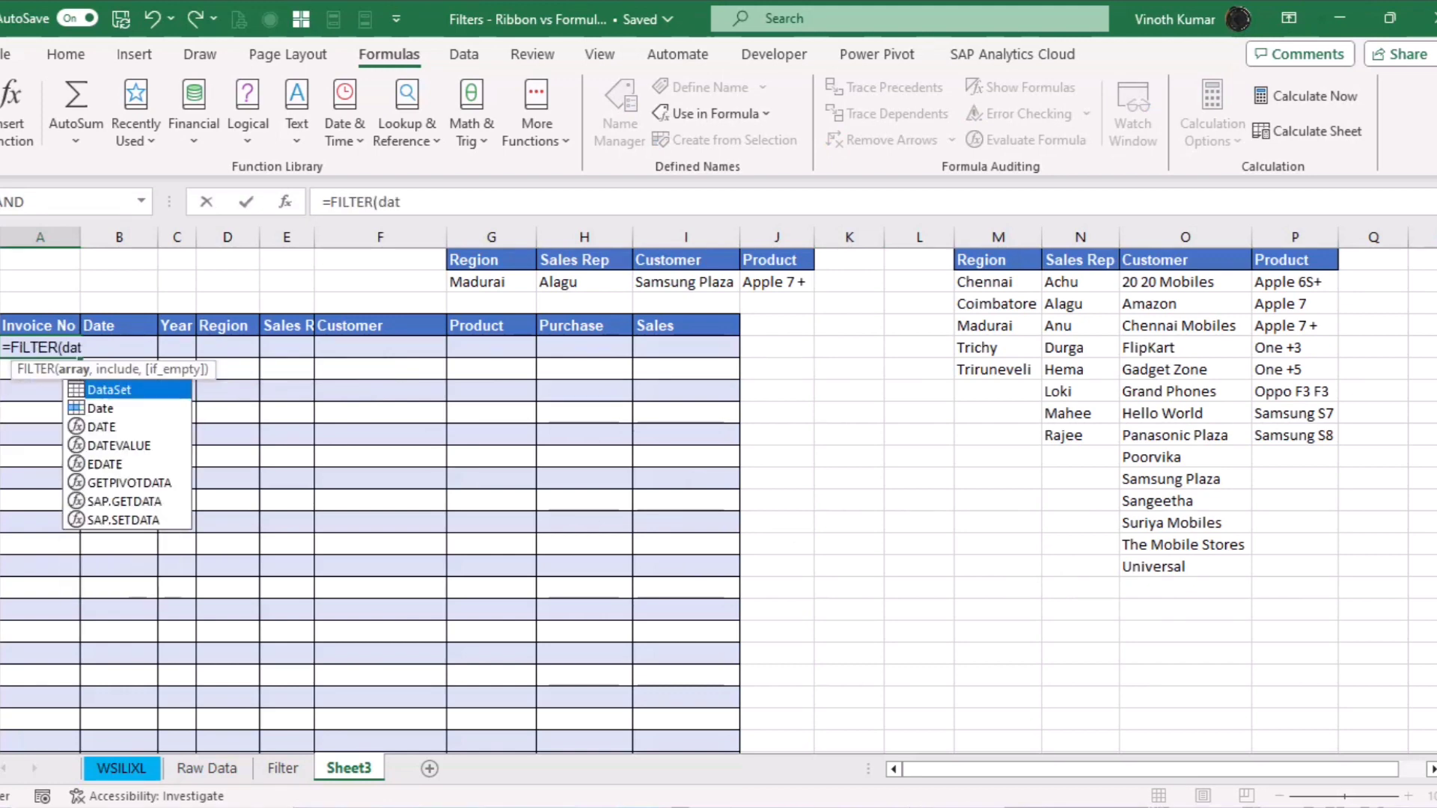
key(Tab)
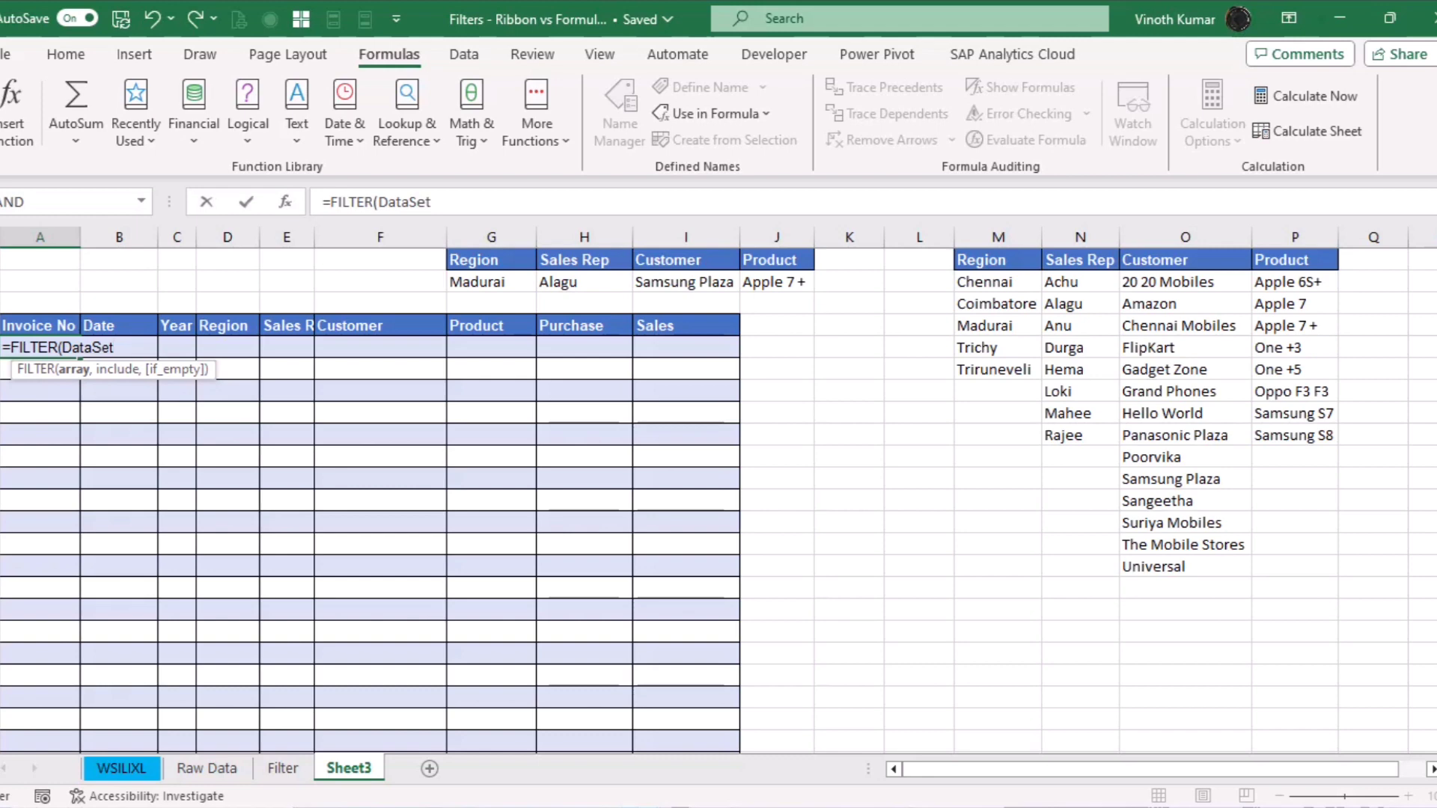
text(,)
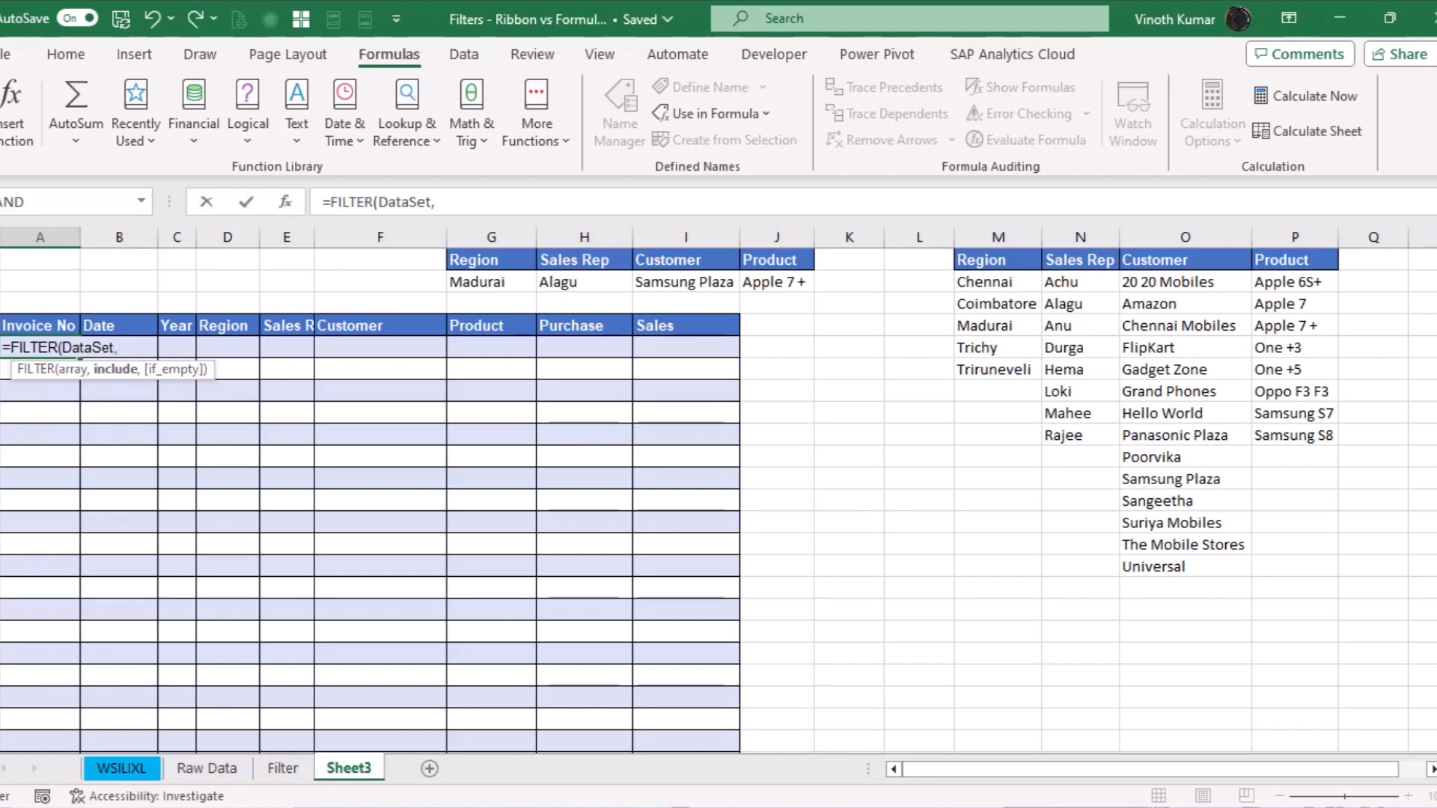
text((reg)
key(Tab)
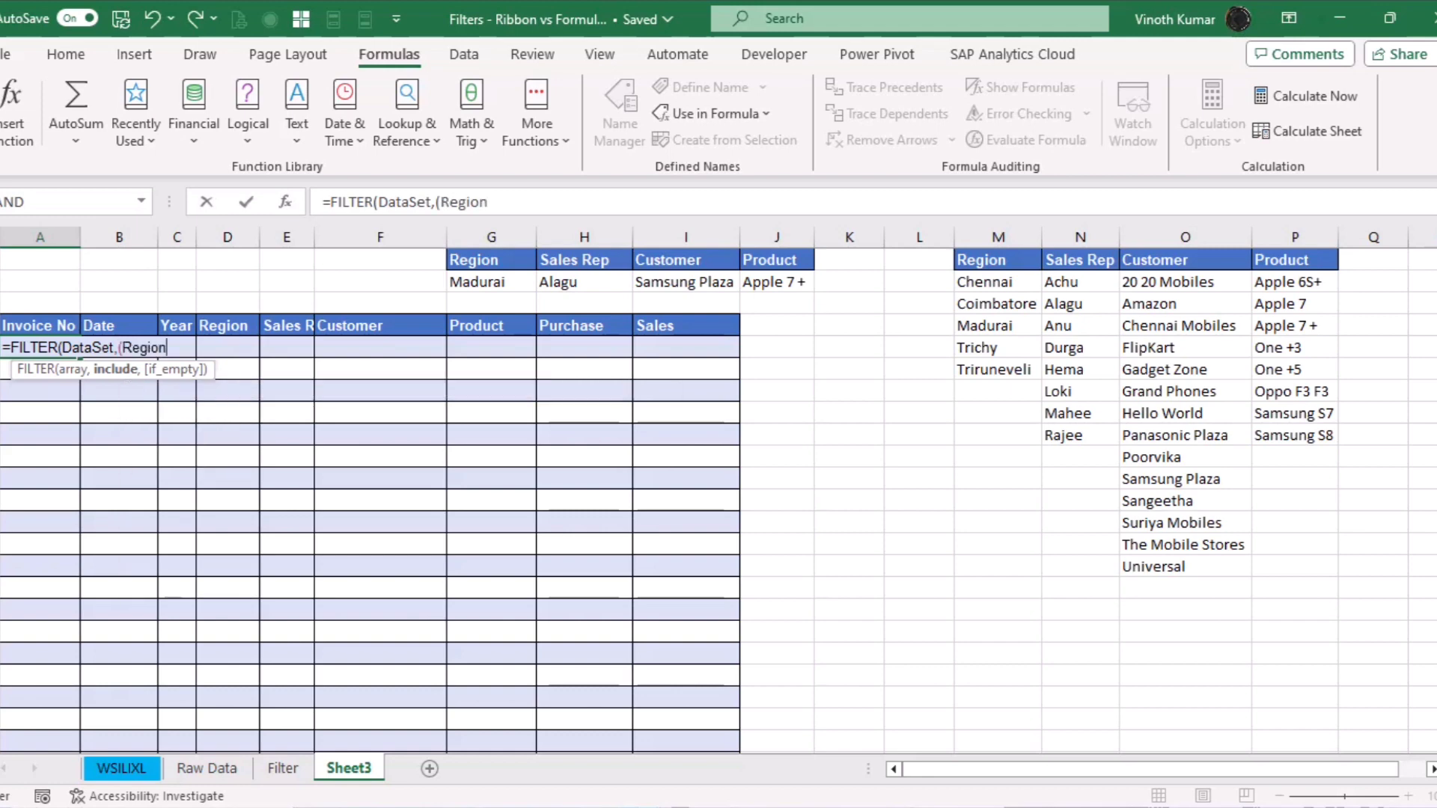
click(481, 283)
text())
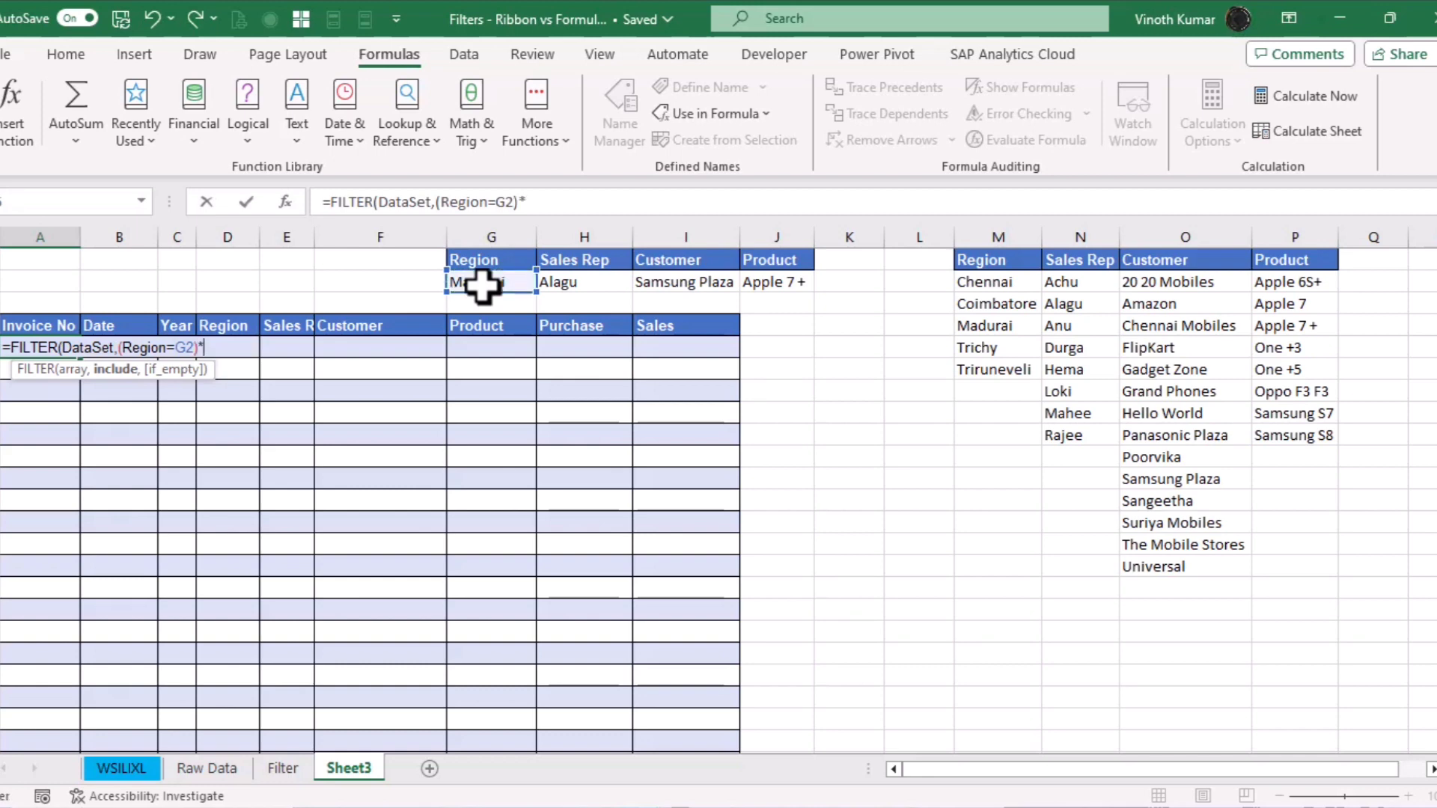
text(*(sales)
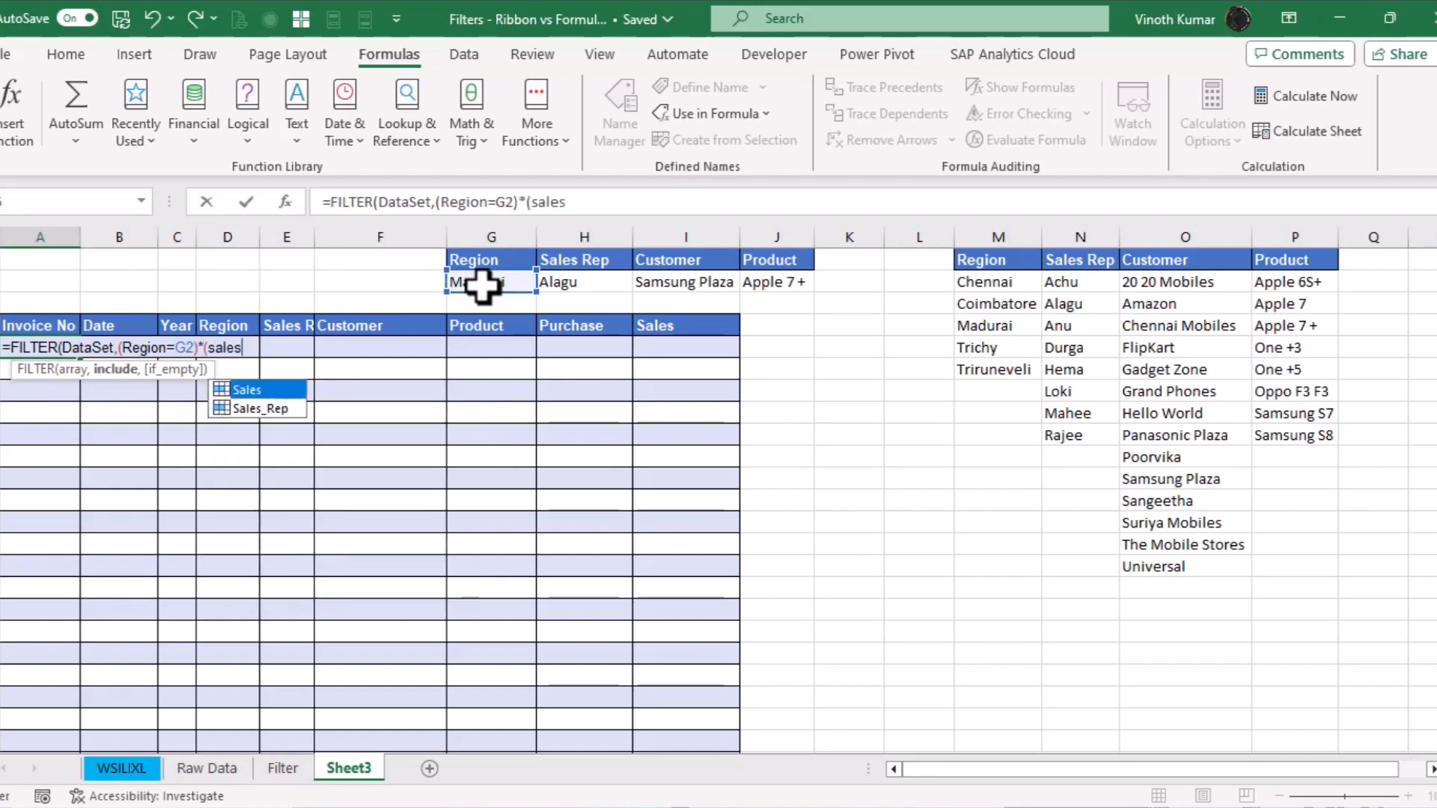
key(Down)
key(Tab)
text(=)
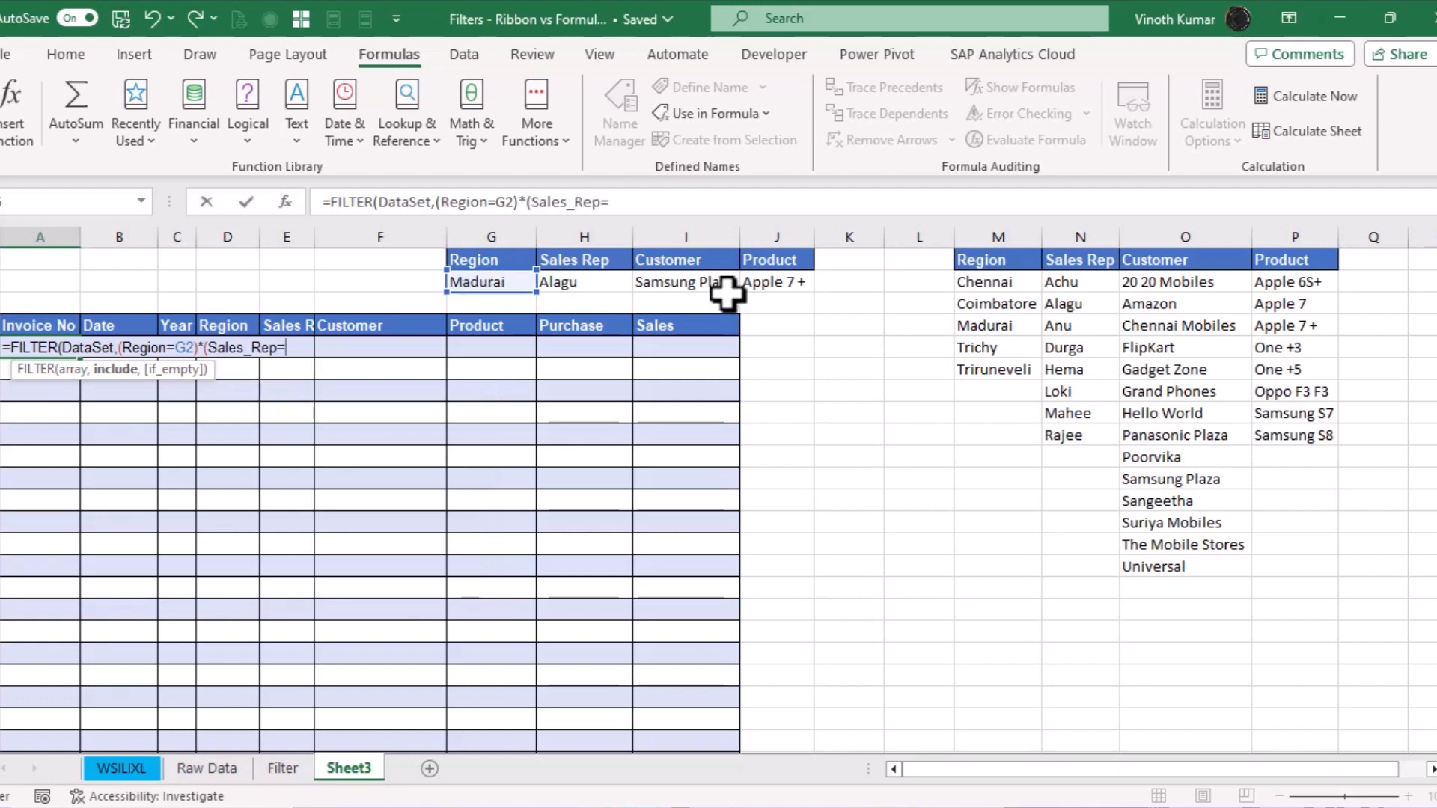
click(590, 283)
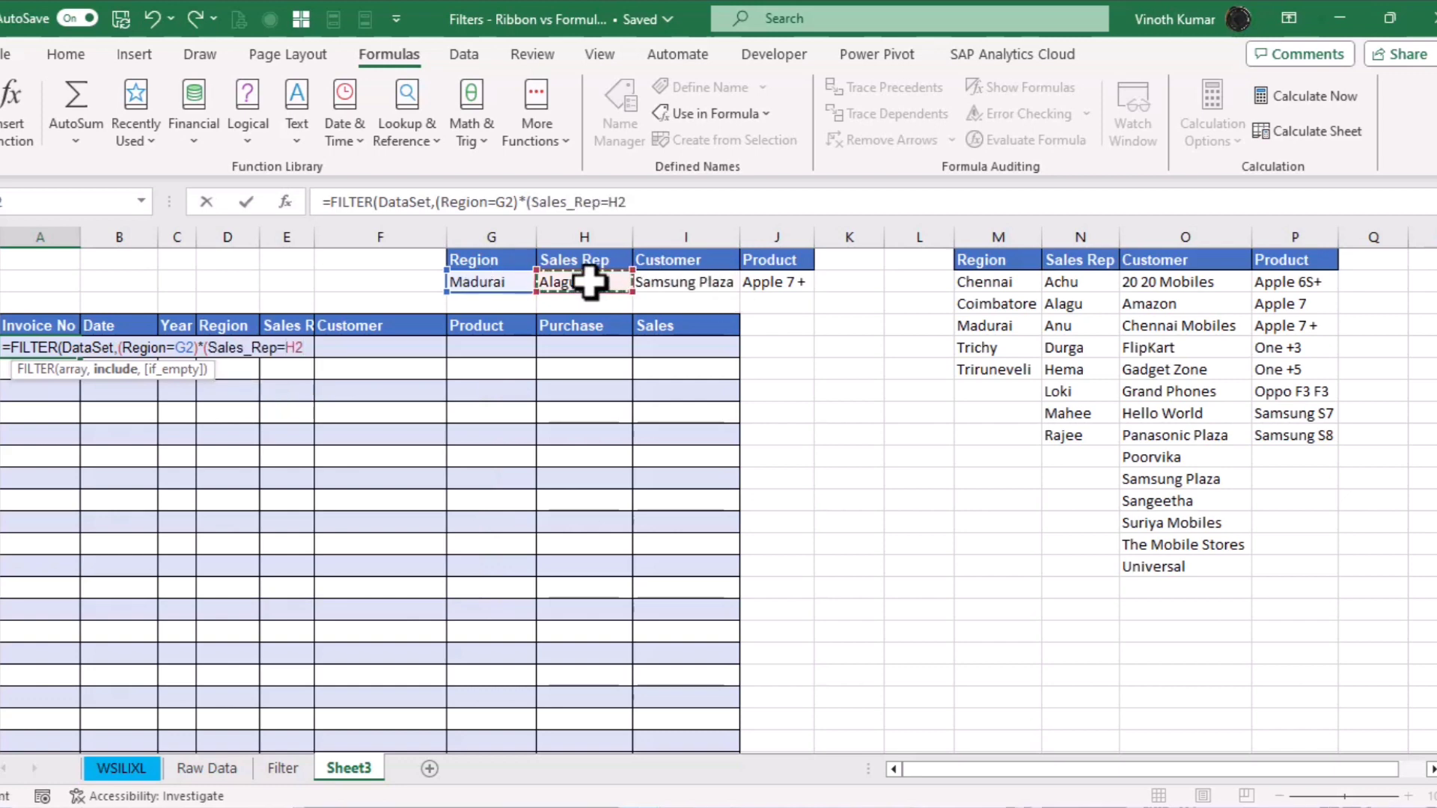
Add the Customer=I2 and Product=J2 conditions and enter the FILTER formula
text()*(cust)
key(Tab)
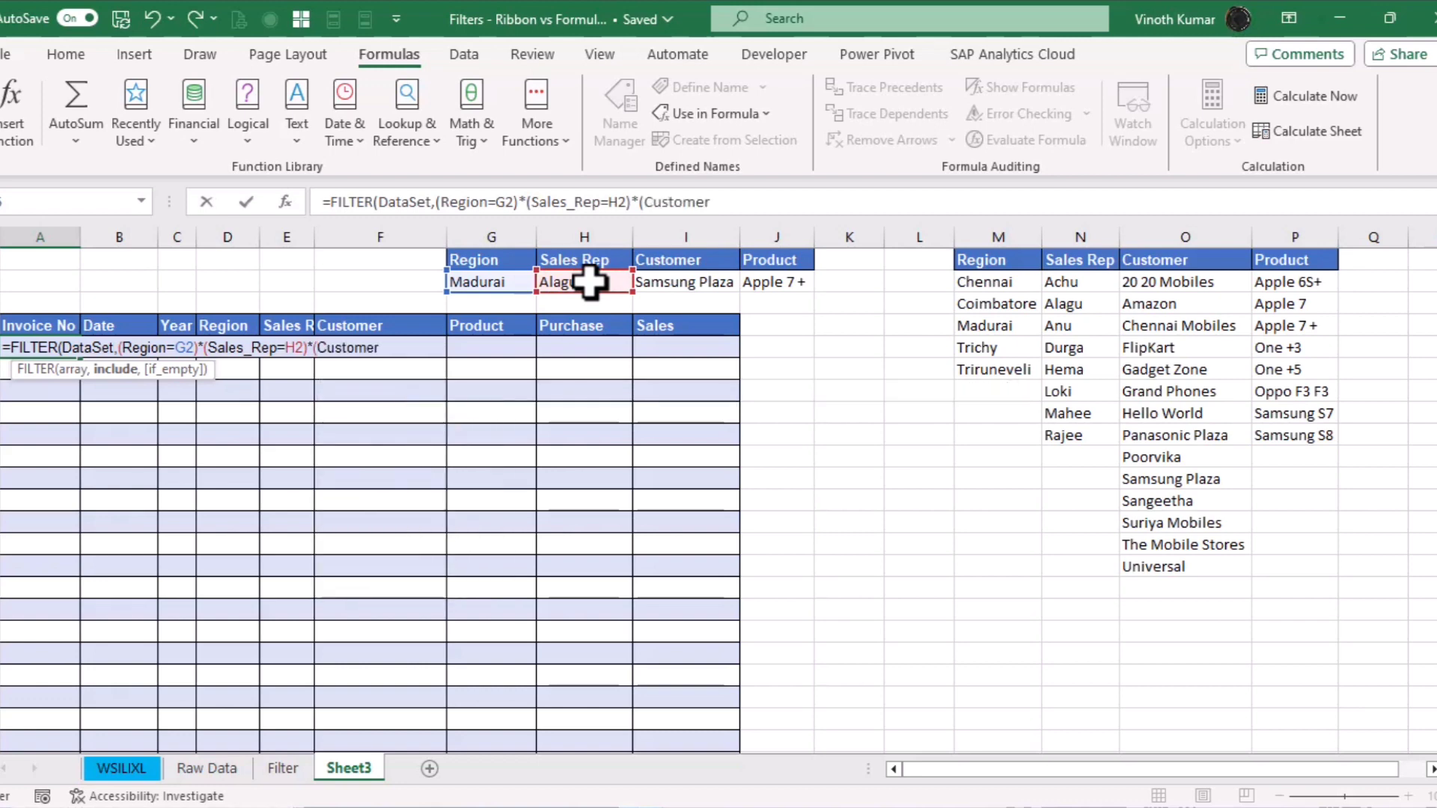
text(=)
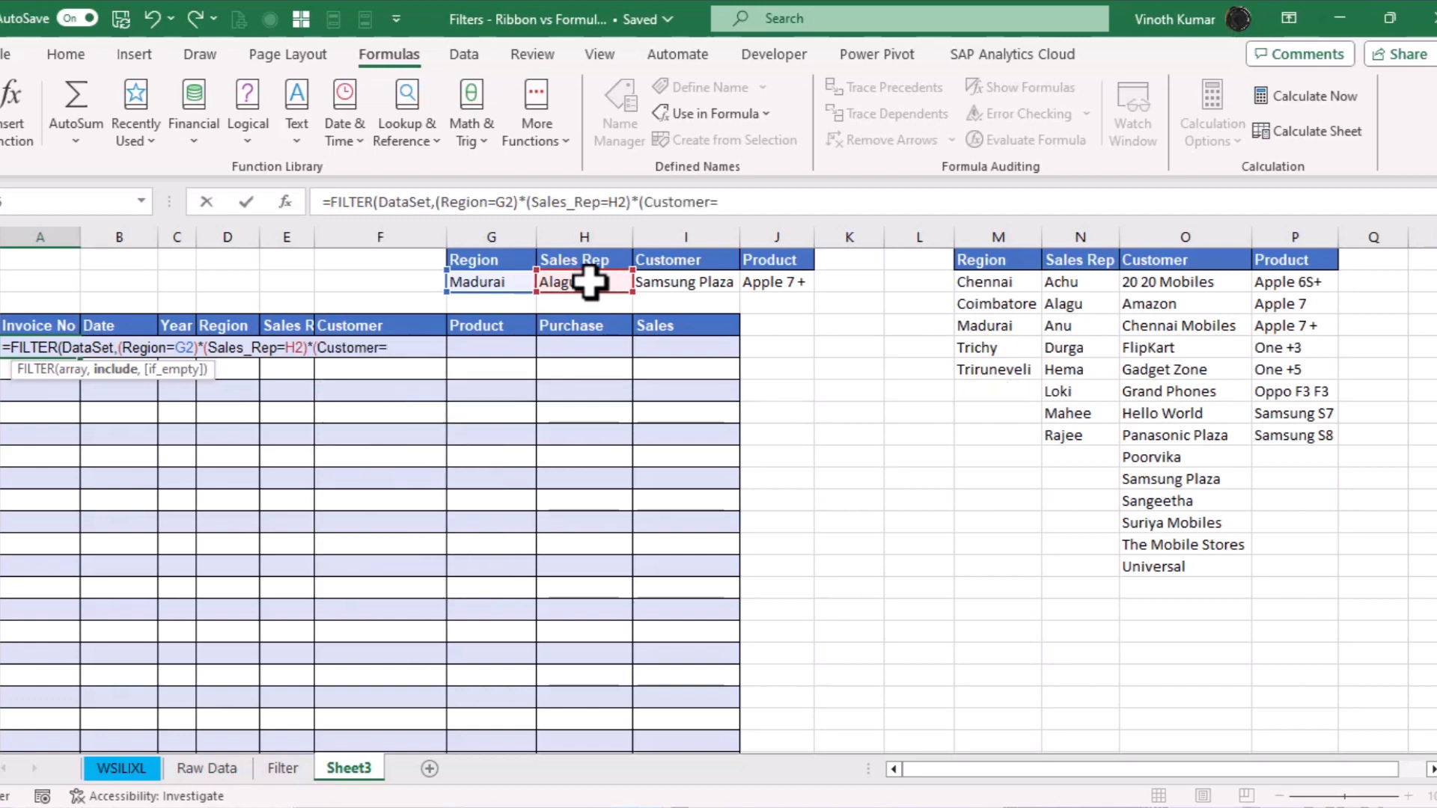
click(696, 289)
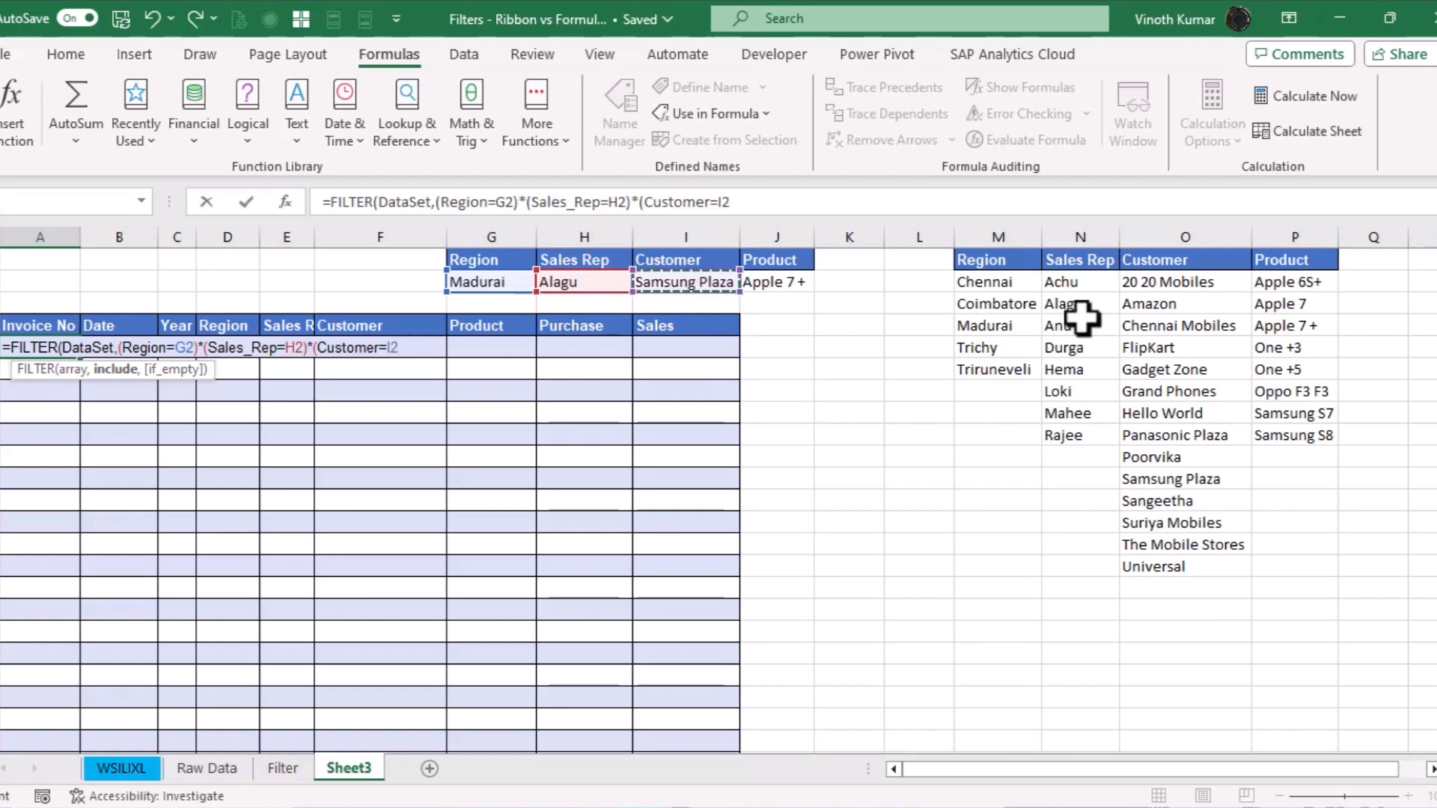
text()*)
text(()
text(Prod)
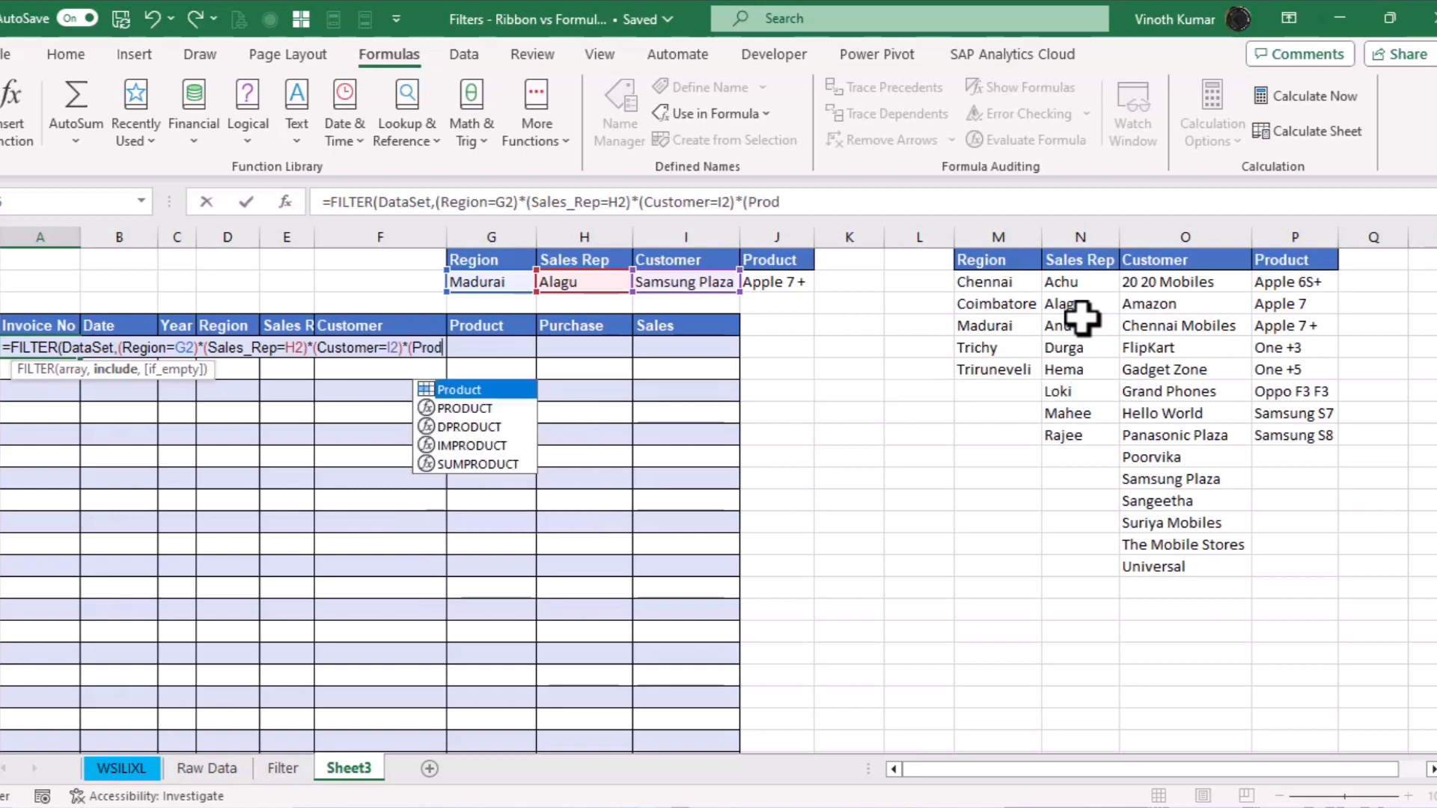
key(Tab)
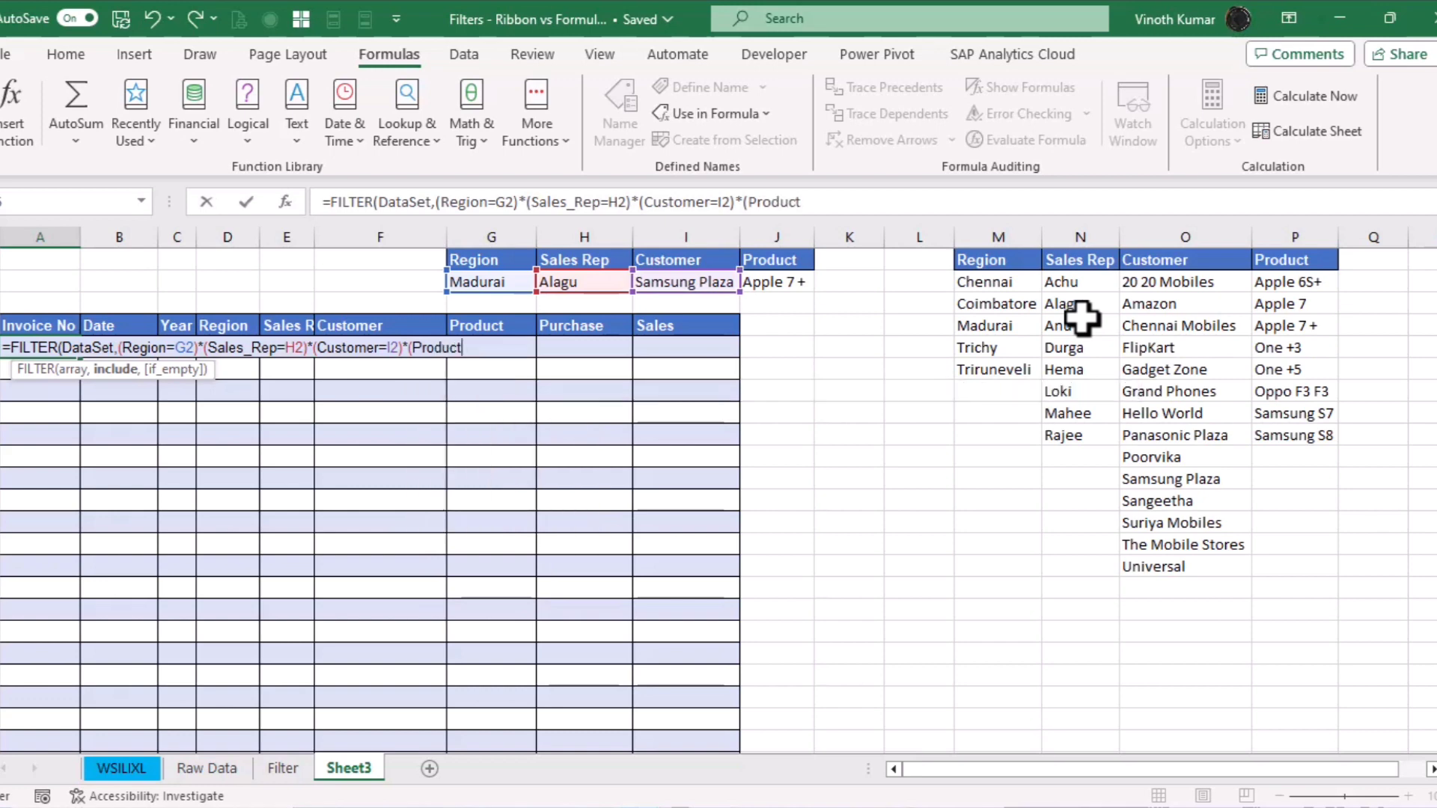
click(792, 281)
text())
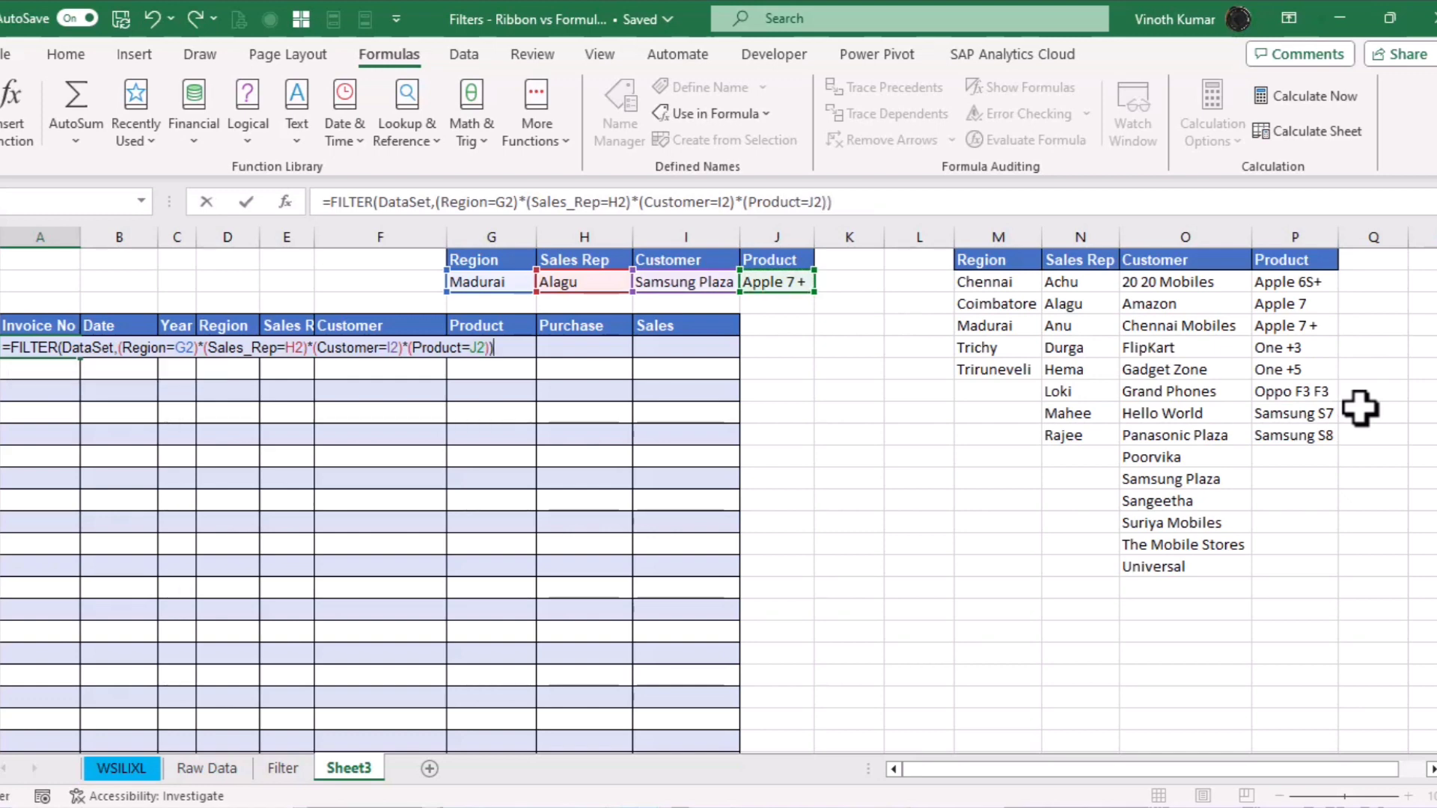
key(Return)
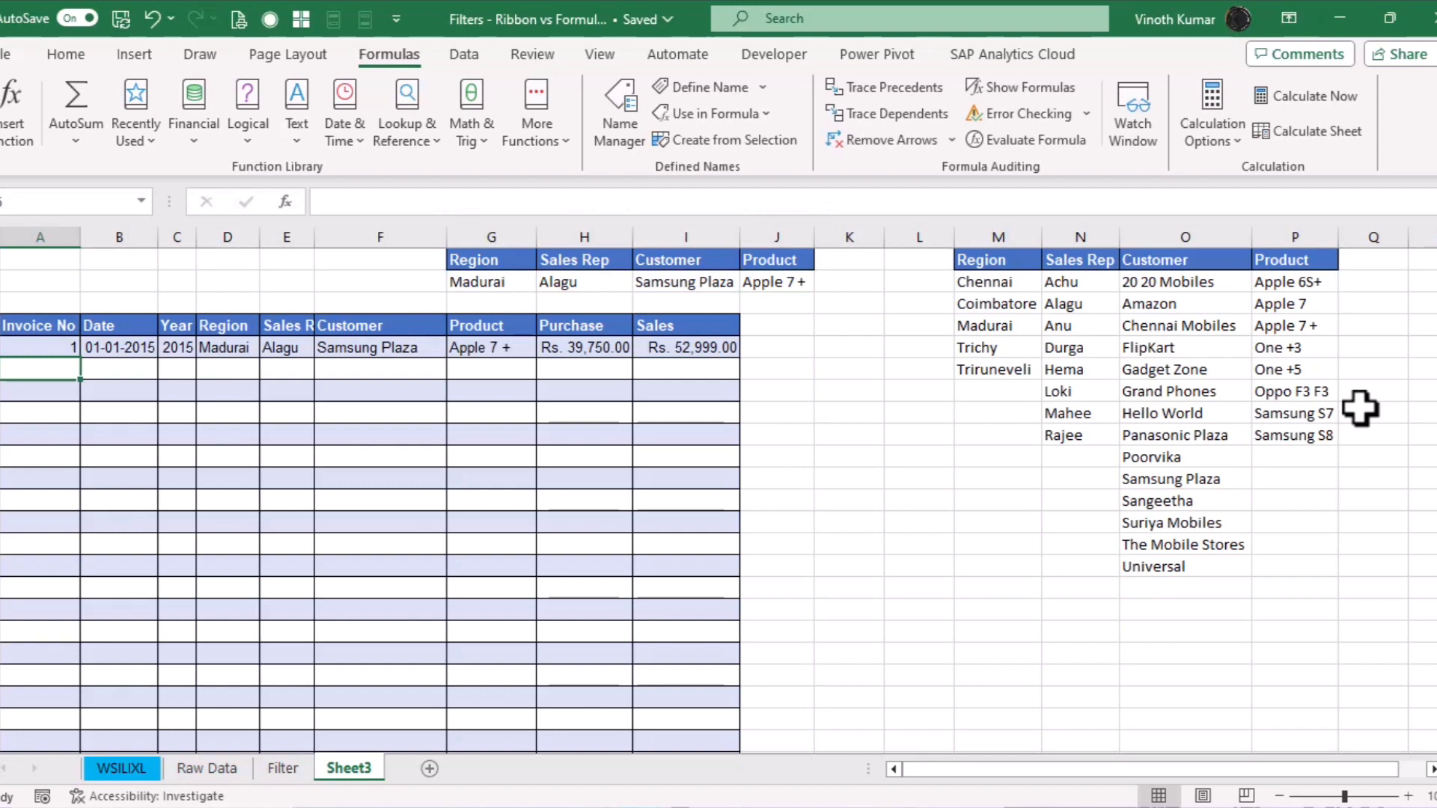
Set Region G2 to Amazon, then 20 20 Mobiles, and Sales Rep H2 to Apple 7 +
click(519, 288)
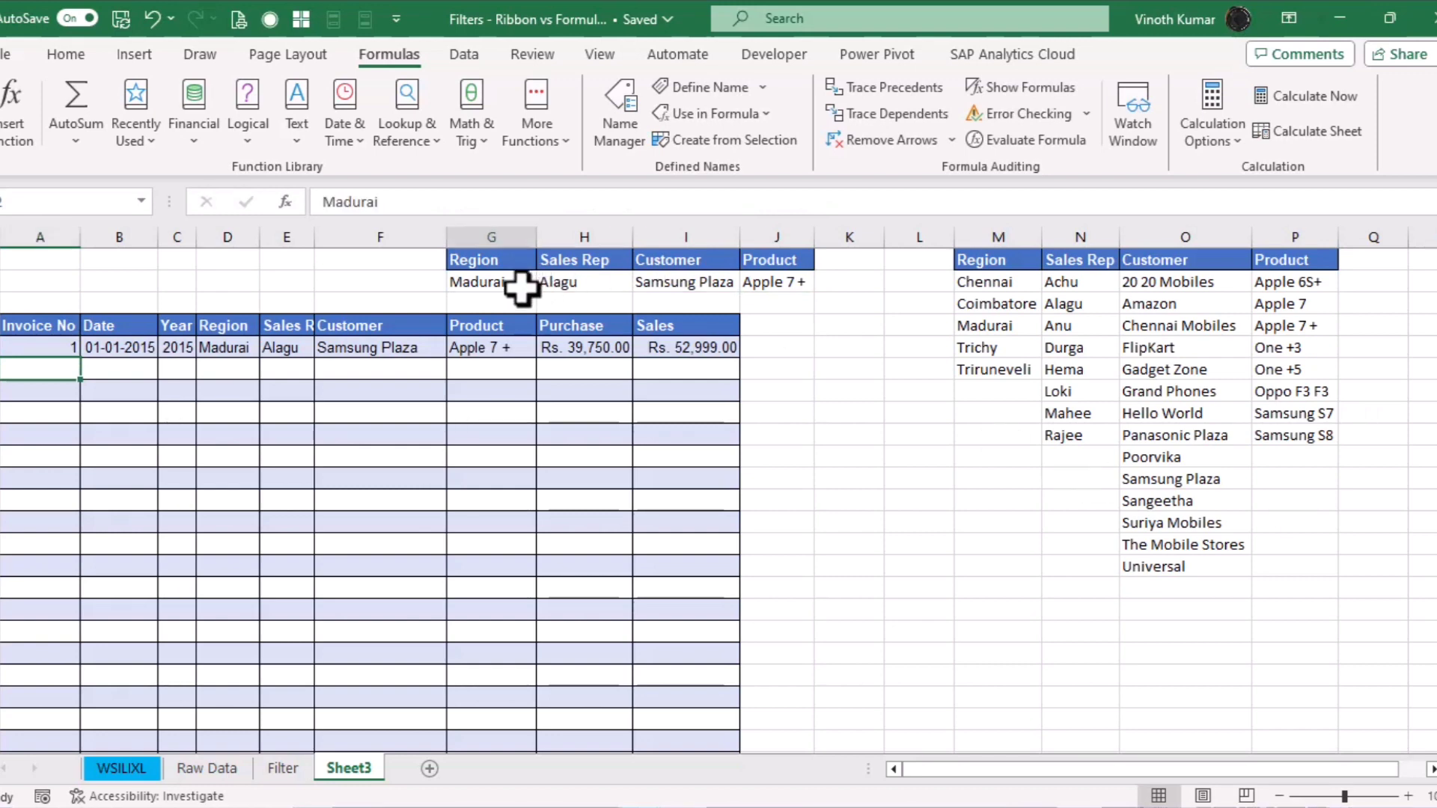
click(556, 286)
click(497, 275)
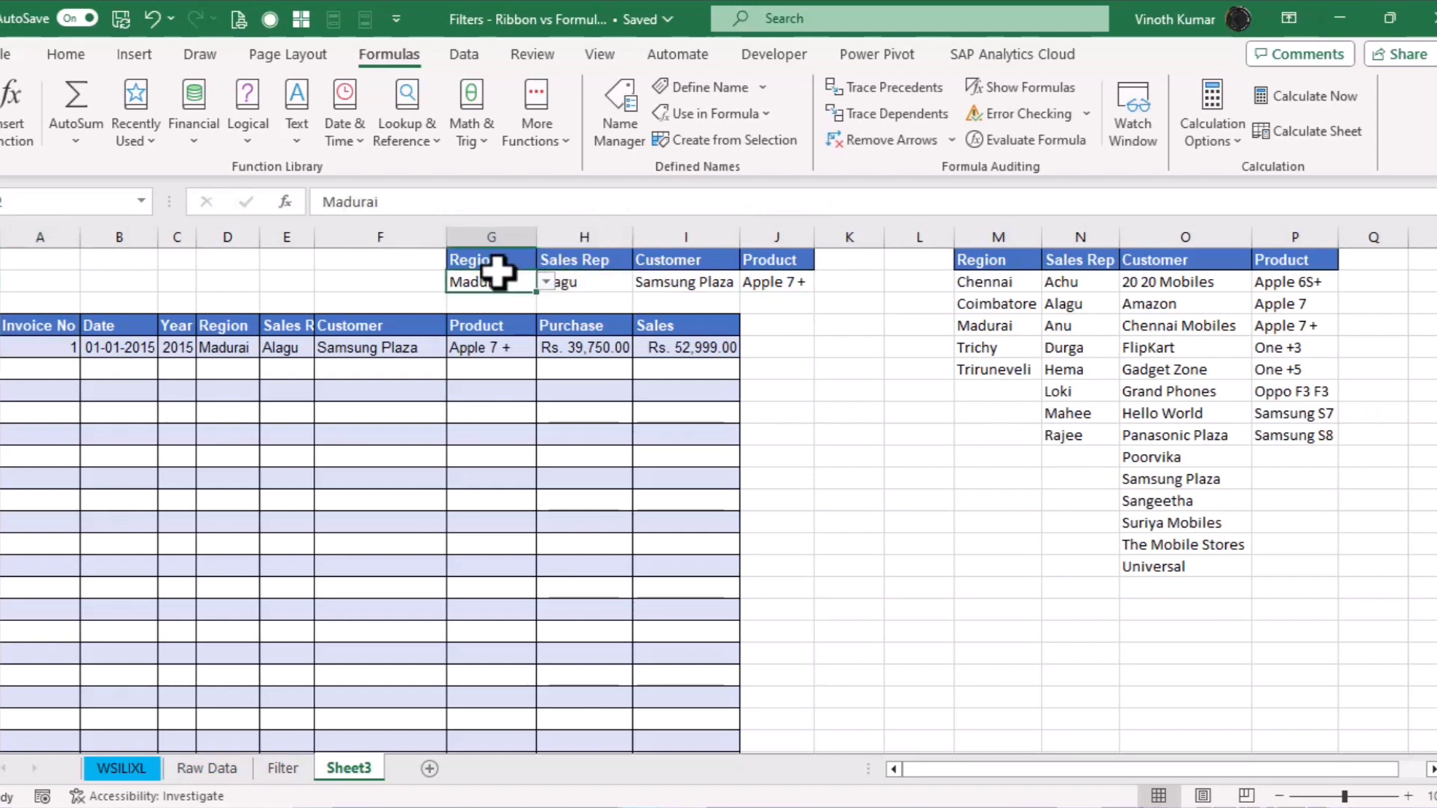
click(545, 285)
click(500, 326)
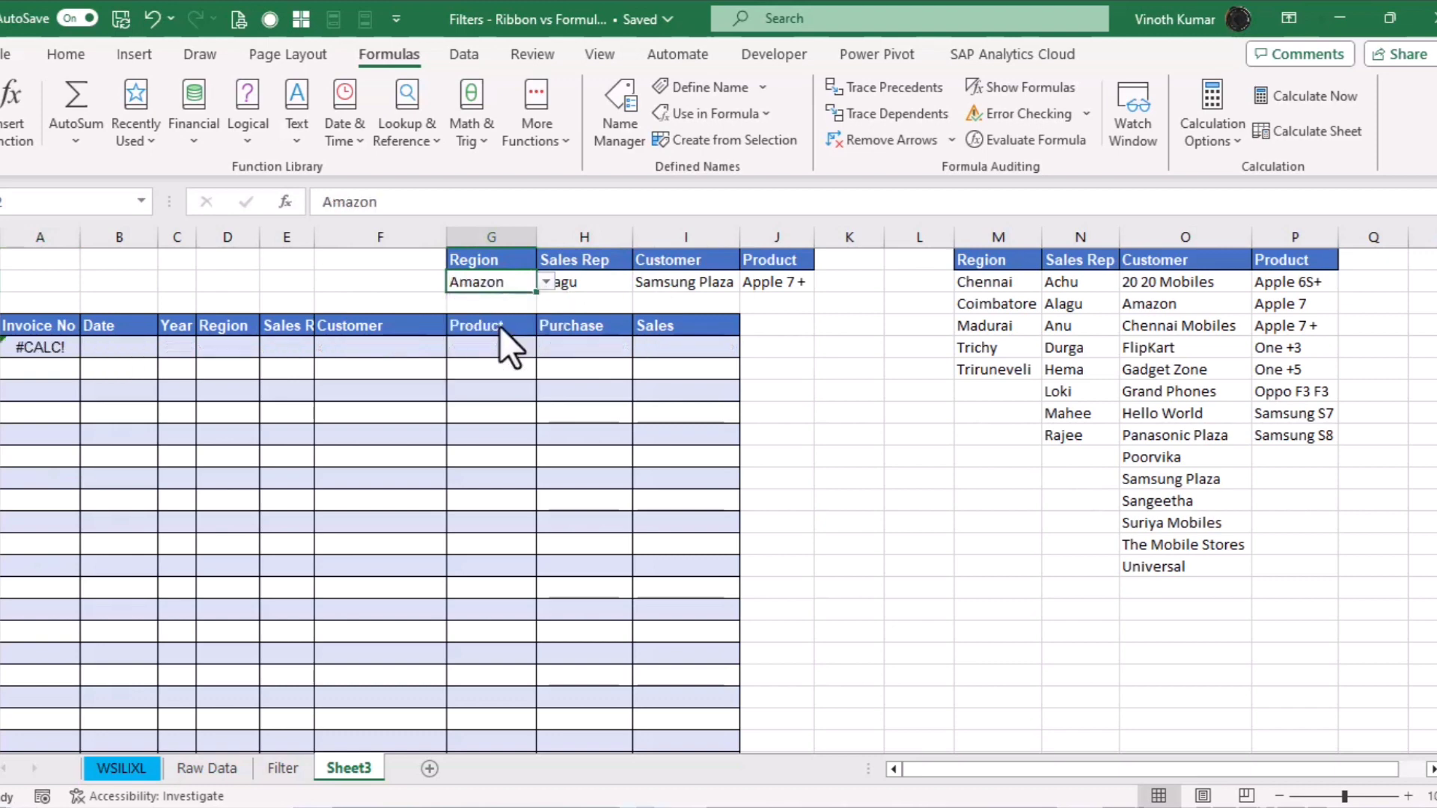
click(599, 289)
click(523, 289)
click(547, 283)
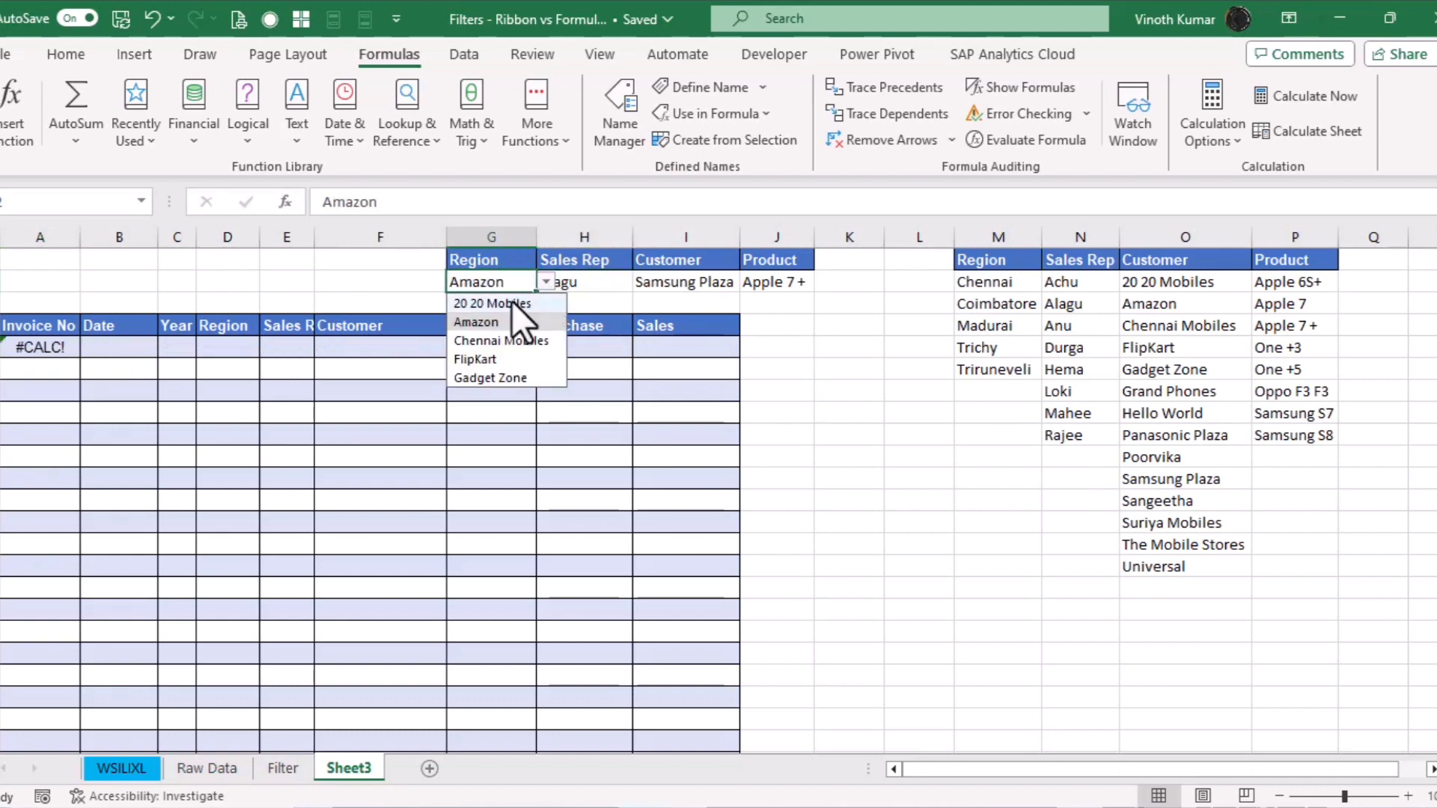
click(515, 303)
click(606, 283)
click(645, 283)
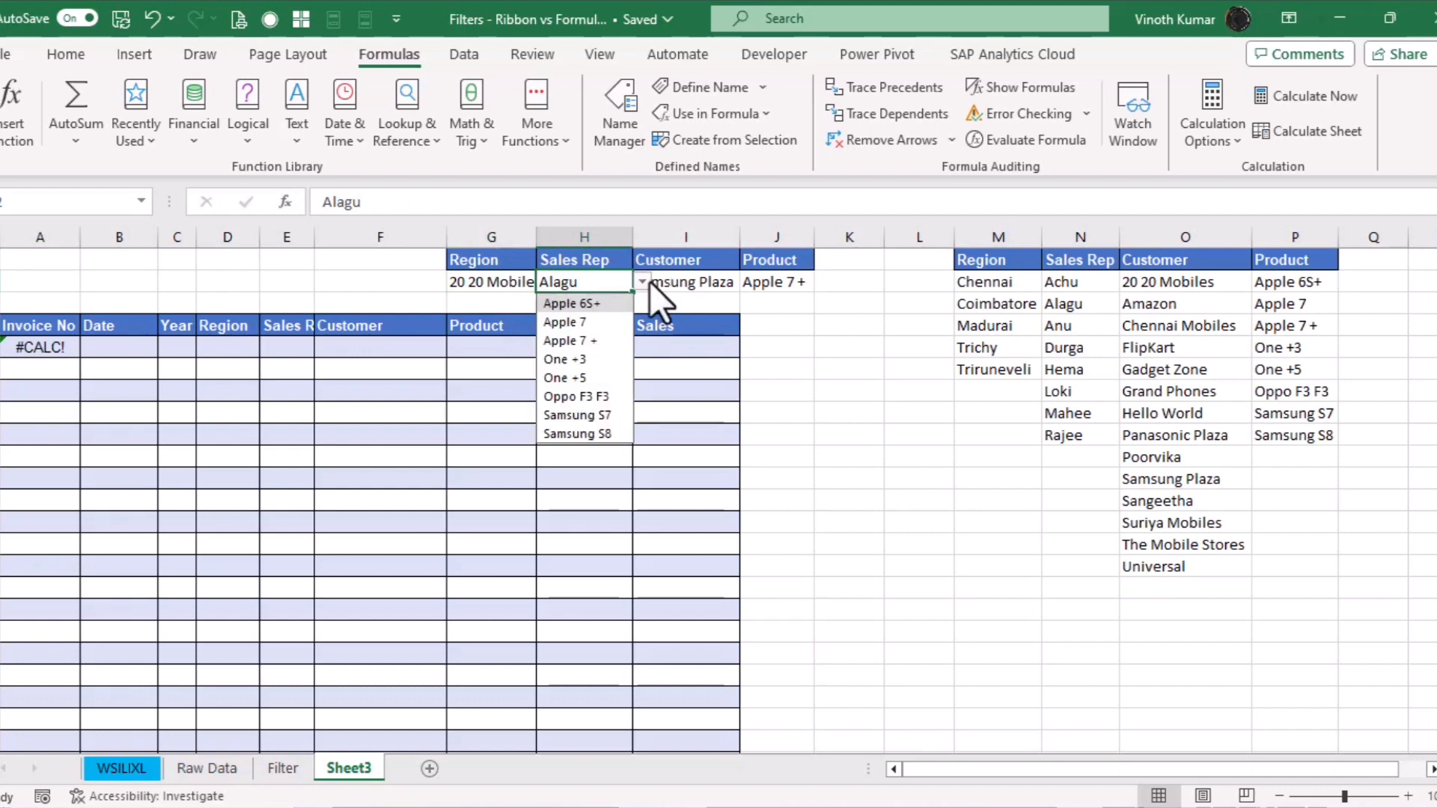
click(586, 343)
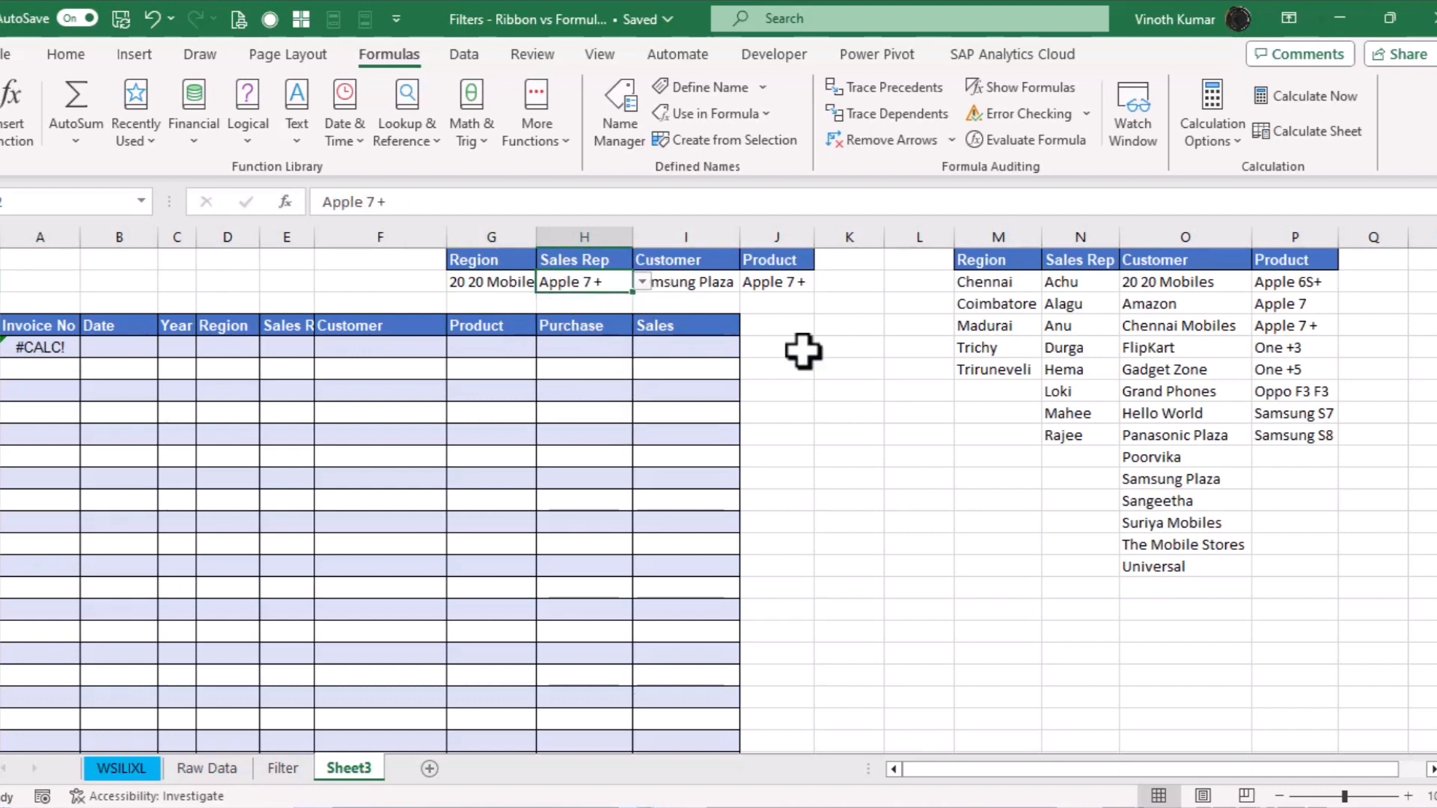
key(alt+d)
Repoint H2's dropdown source to the sales rep names N2:N9
key(l)
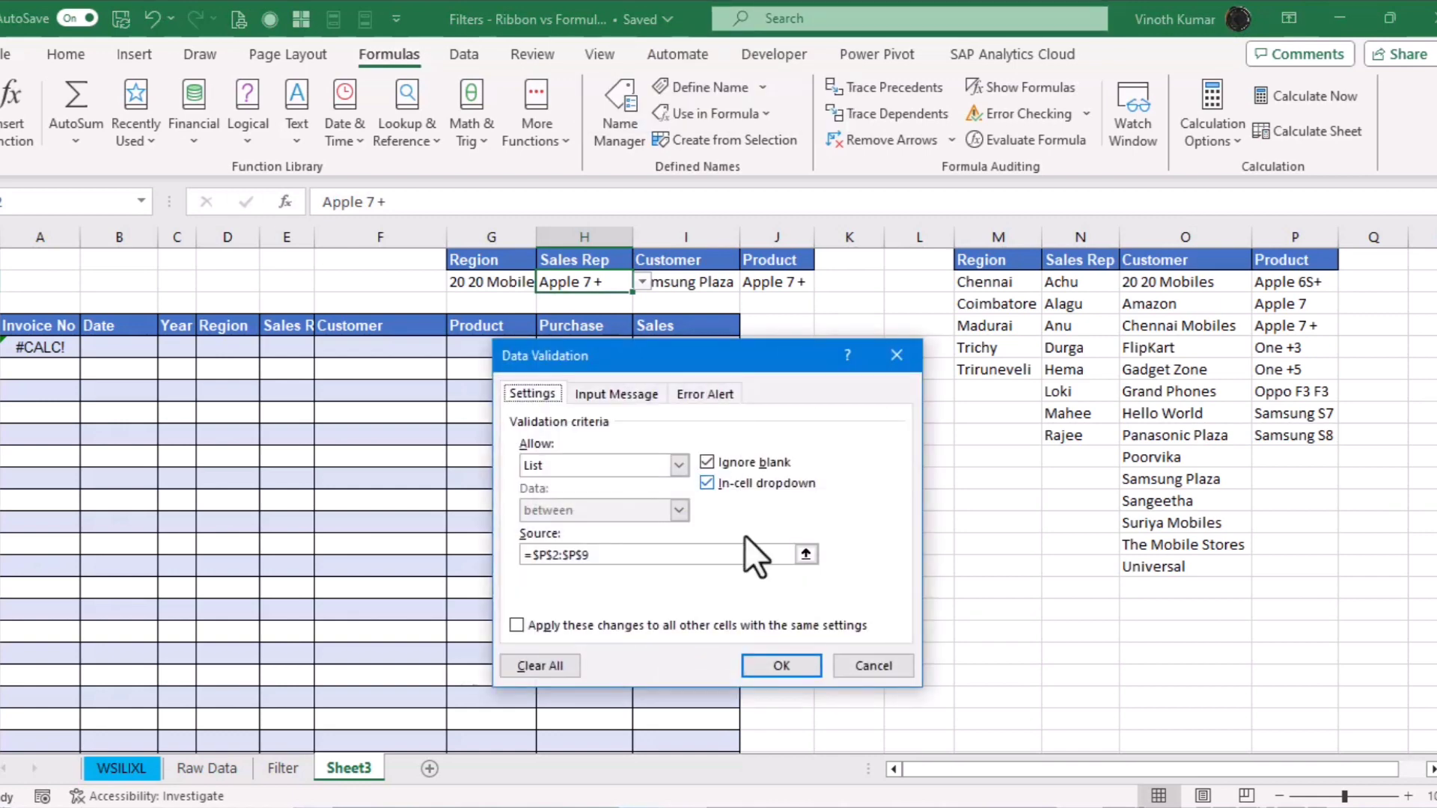
click(806, 554)
drag(1071, 283, 1066, 432)
click(910, 384)
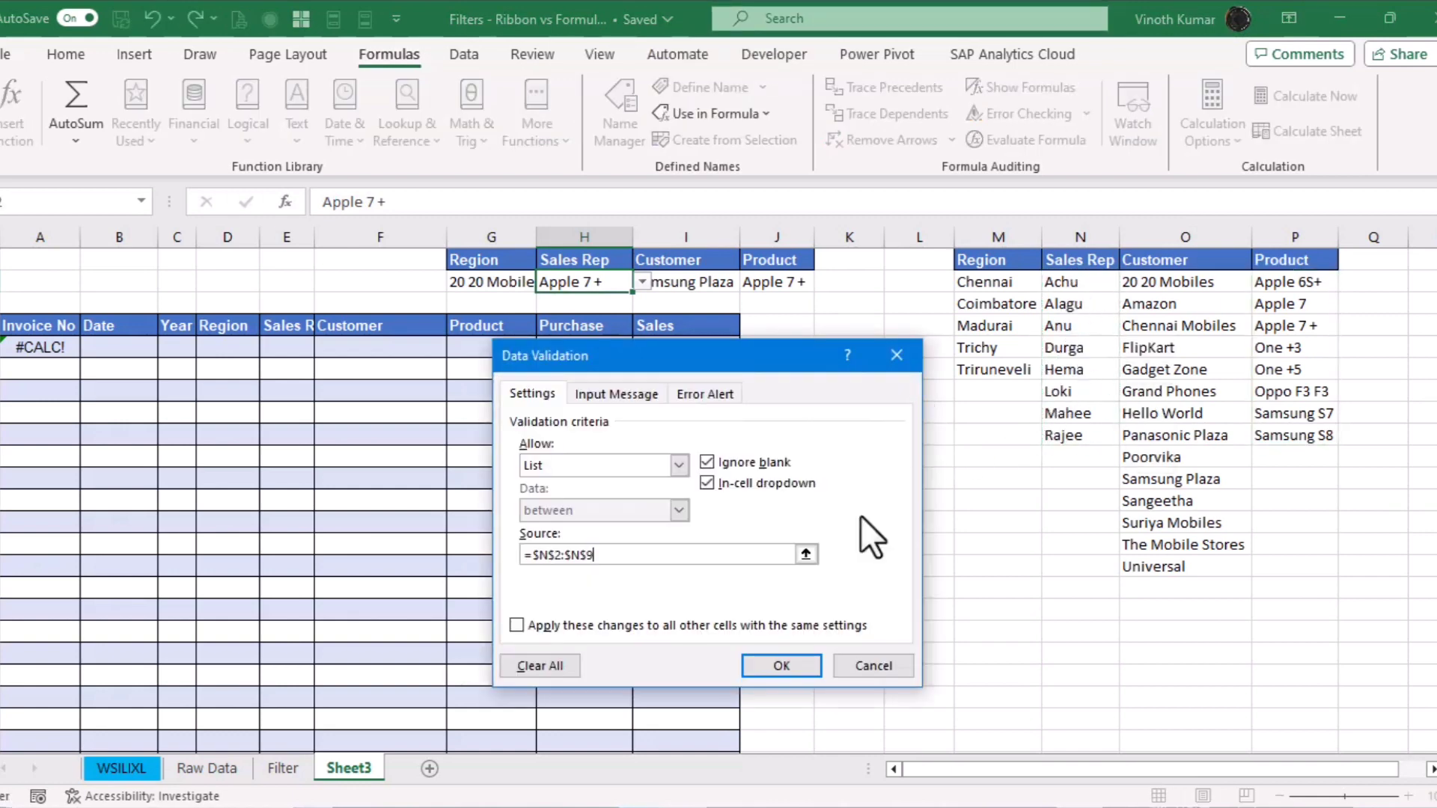
click(784, 666)
Pick Alagu as sales rep, keeping Samsung Plaza as customer and Apple 7 + as product
click(643, 282)
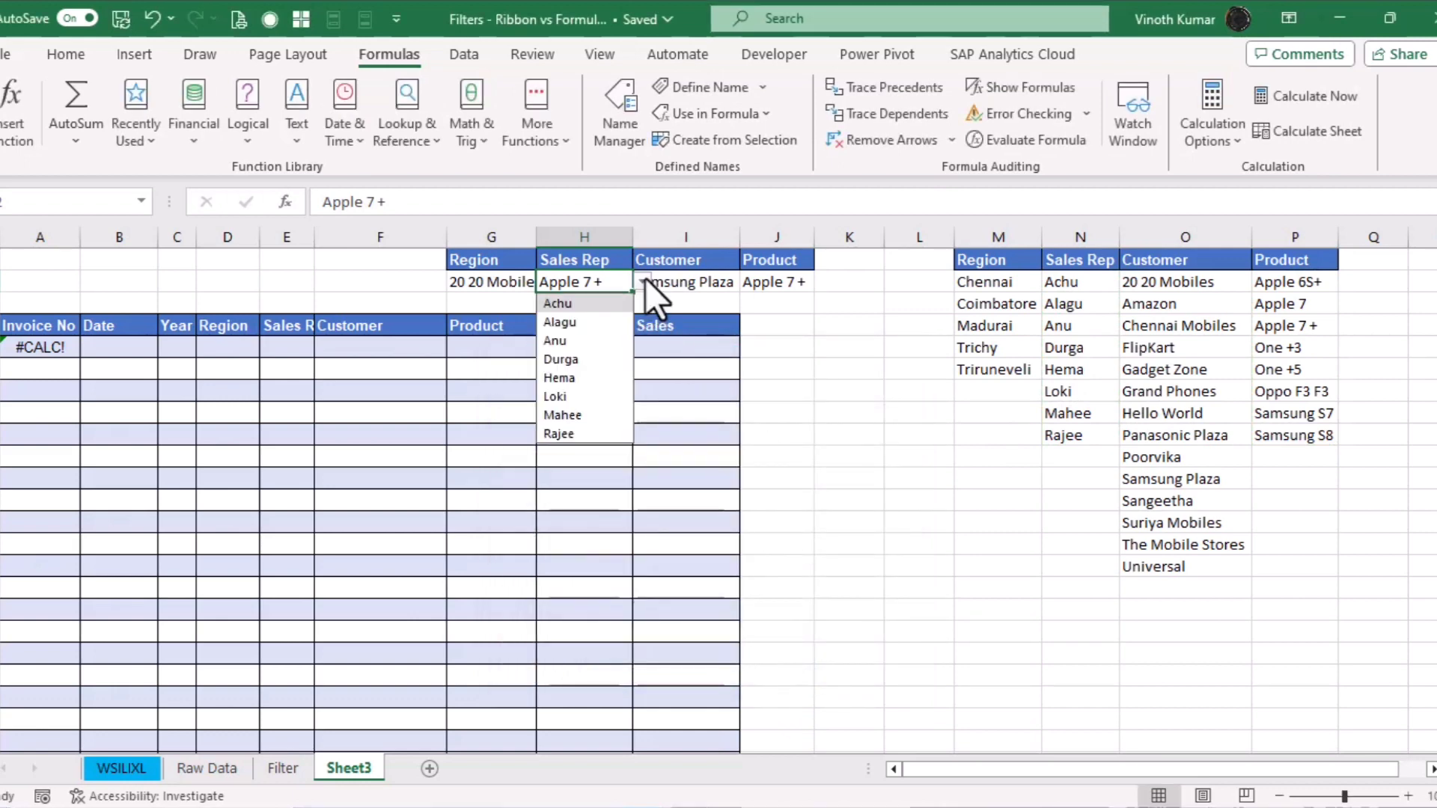
click(604, 303)
click(643, 281)
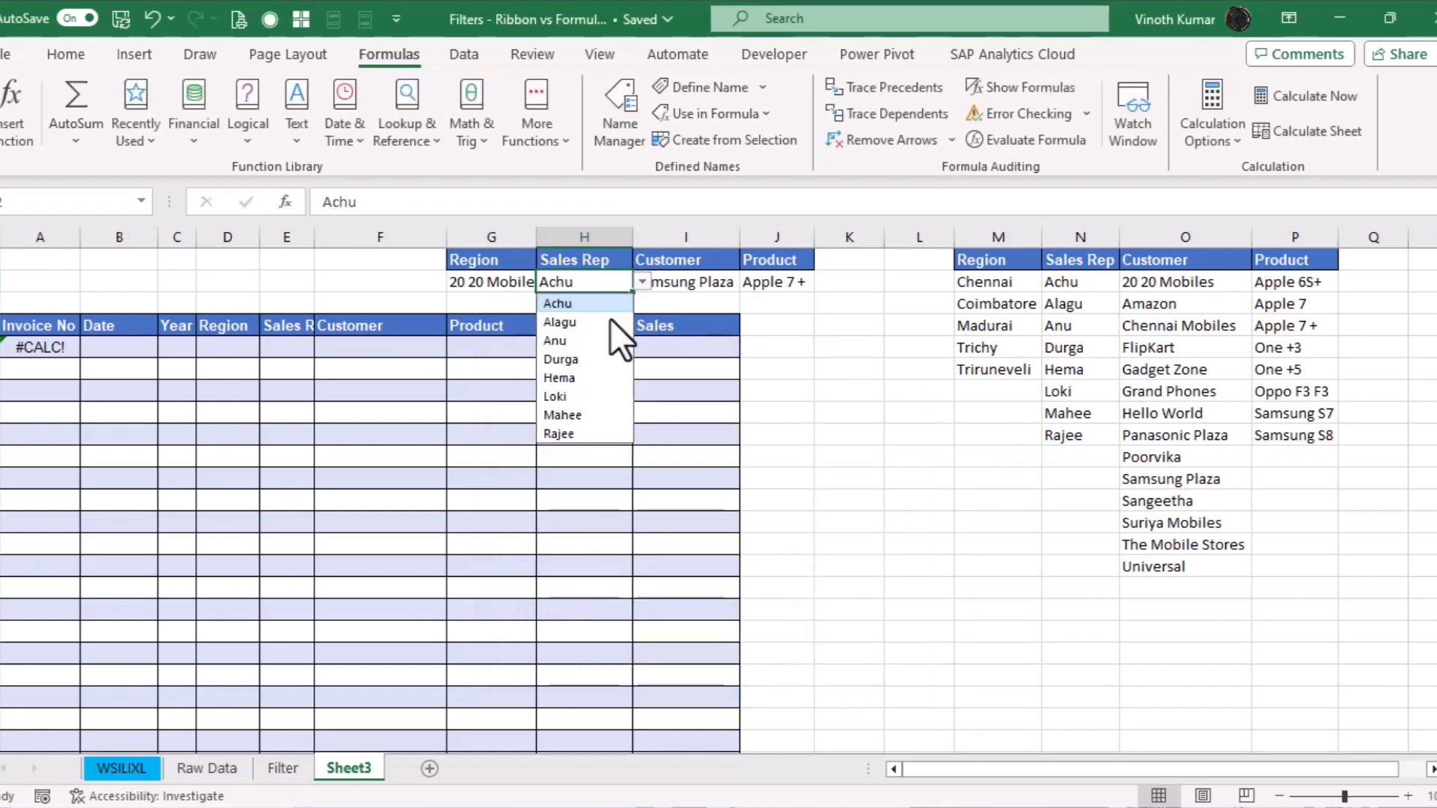
click(583, 321)
click(703, 268)
click(730, 283)
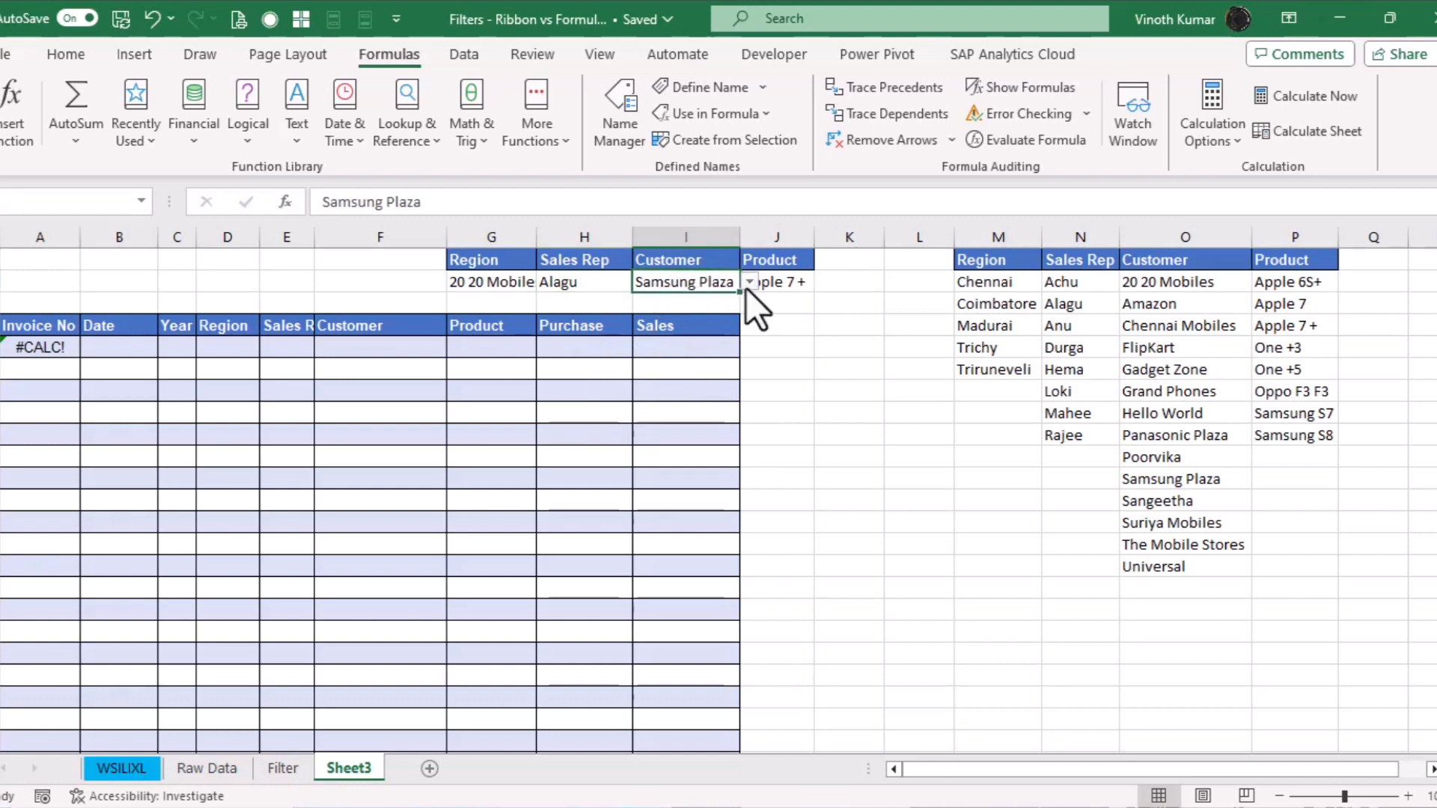
click(749, 281)
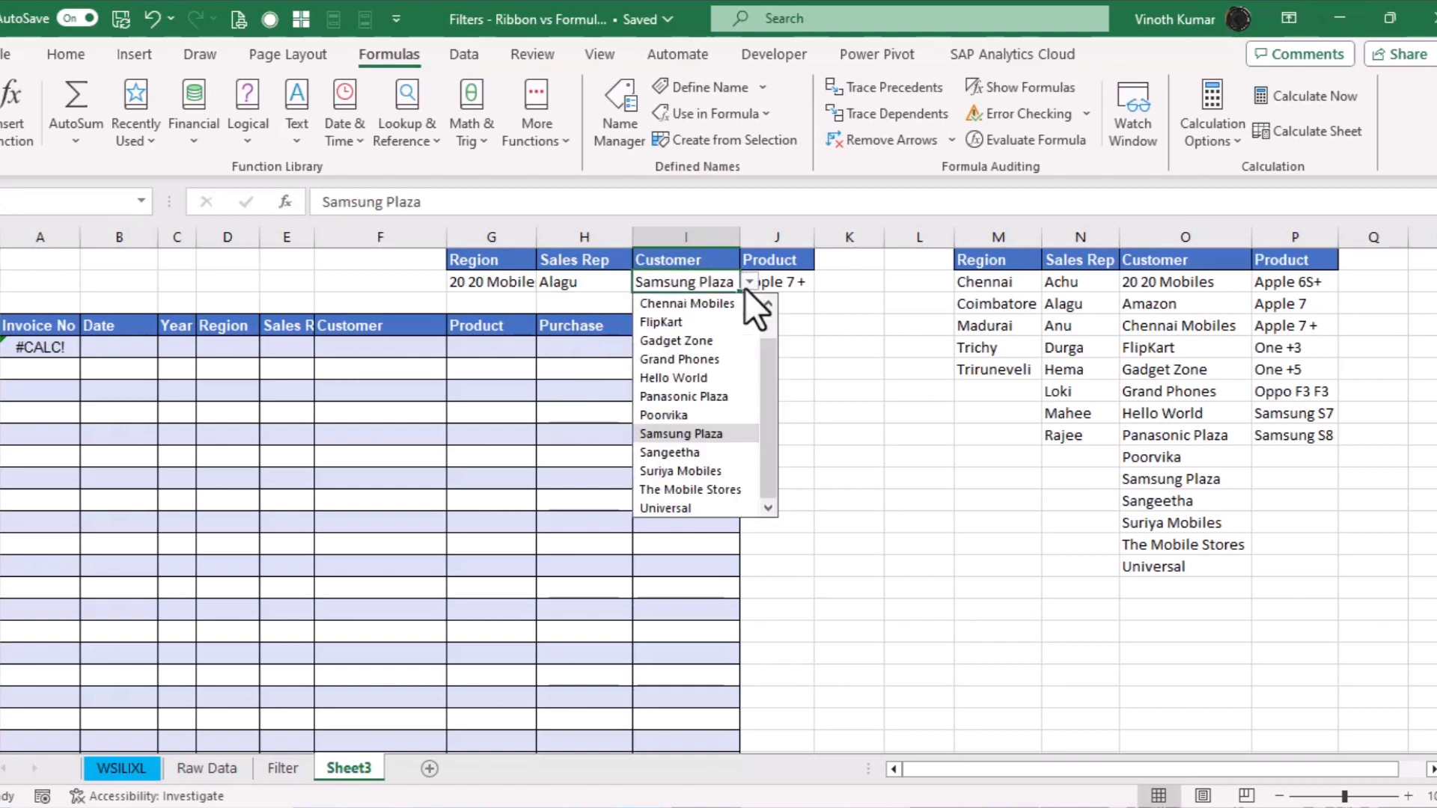
click(708, 433)
click(801, 285)
click(823, 281)
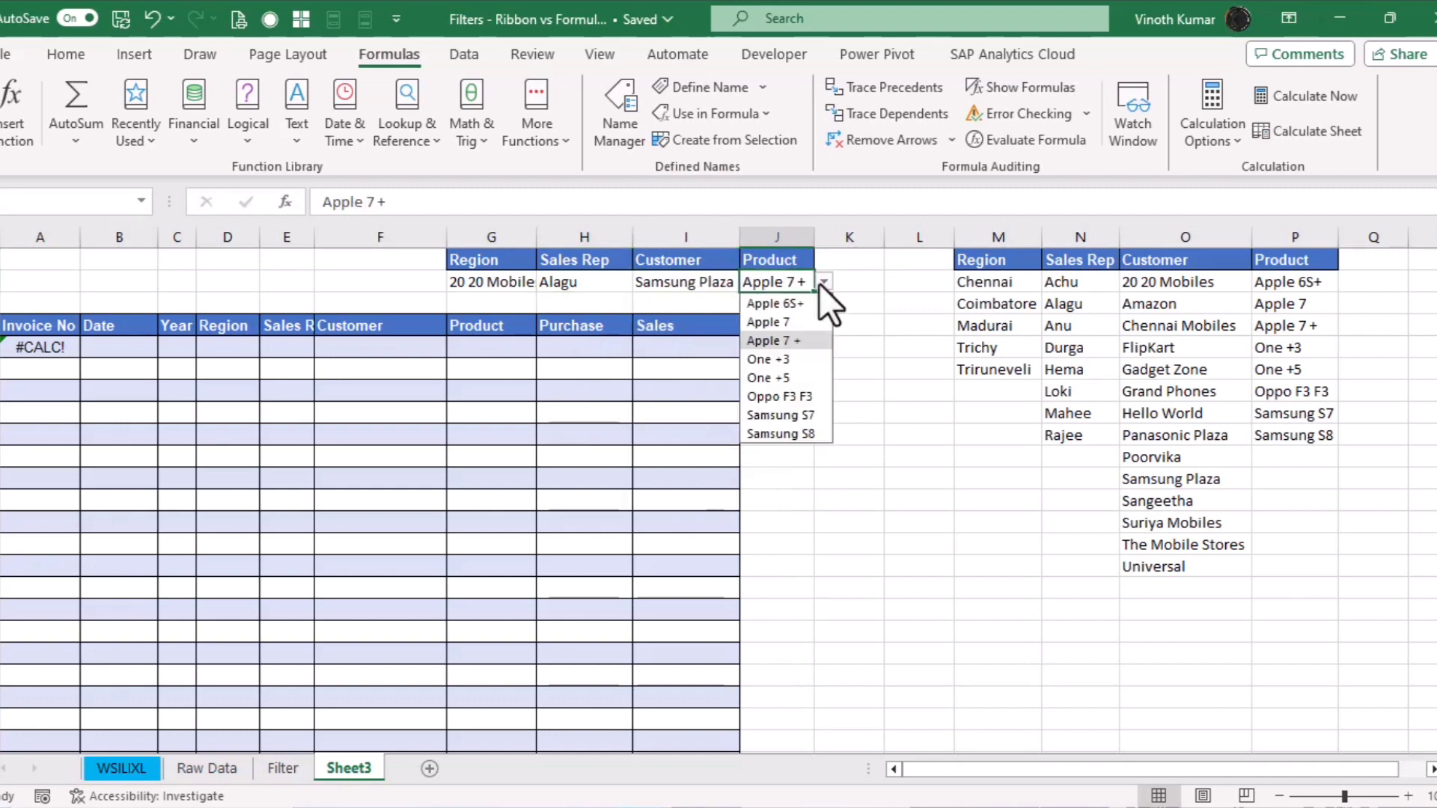
click(797, 338)
Change G2's dropdown source from the customer list to the region names M2:M6
click(524, 278)
click(546, 282)
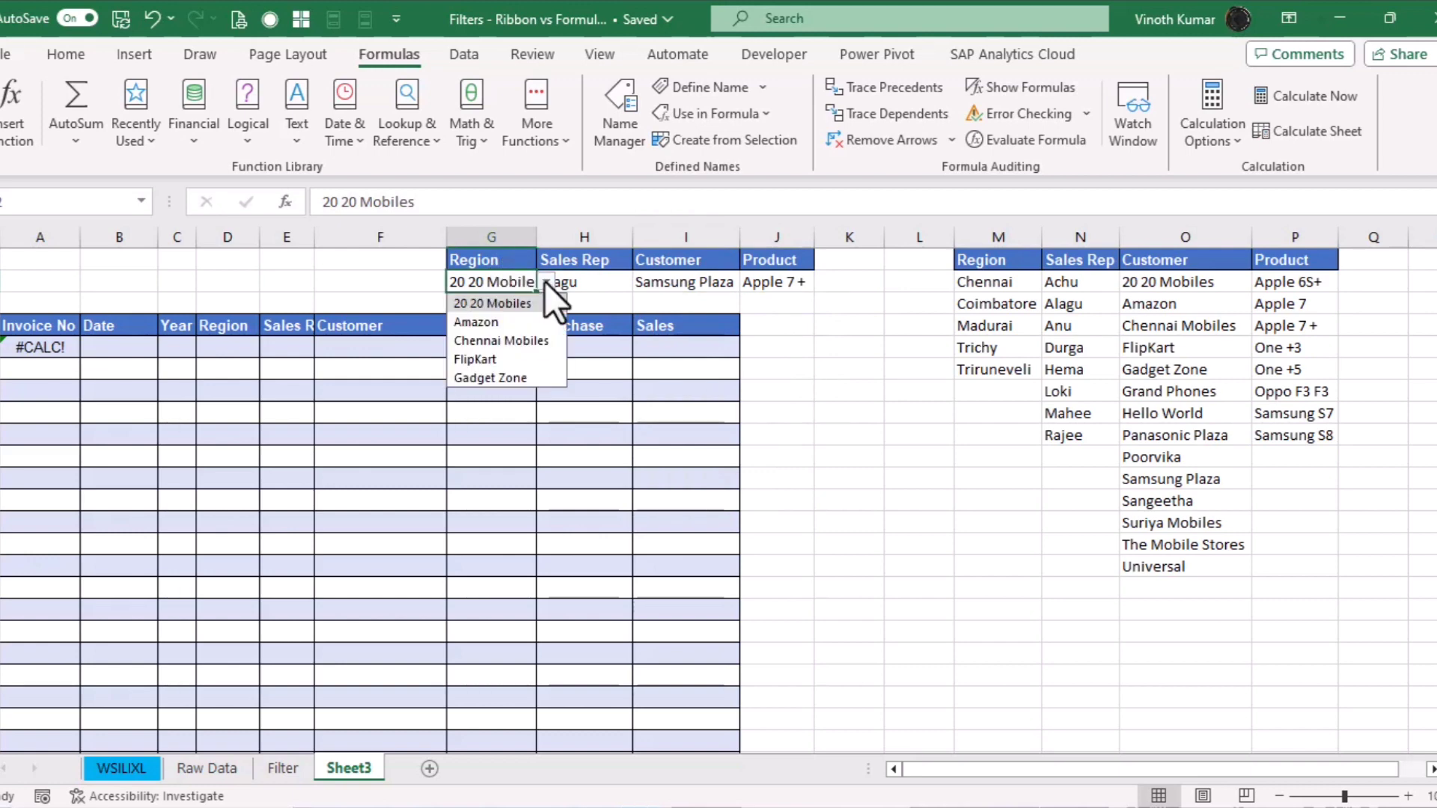
key(Escape)
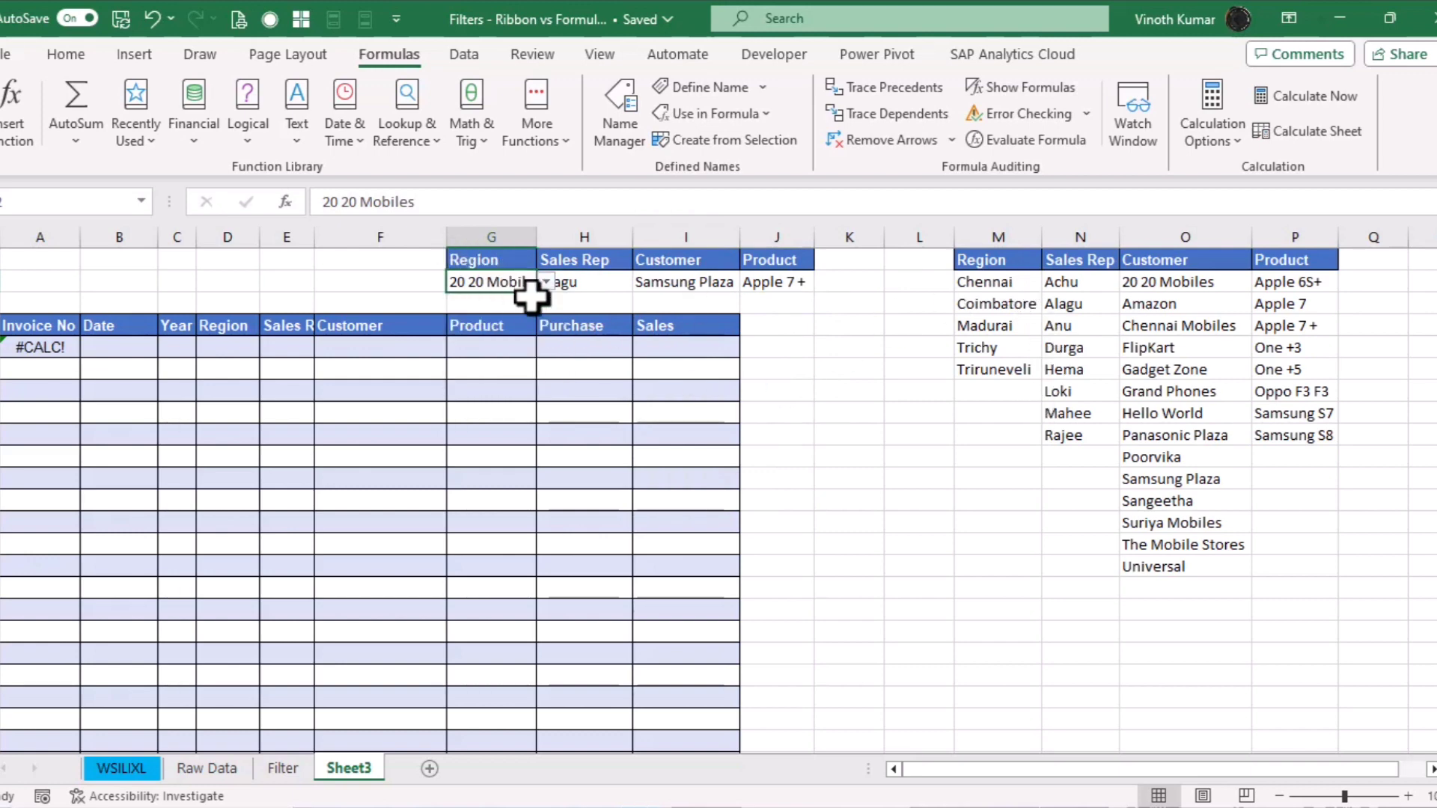
key(alt+d)
key(l)
click(806, 555)
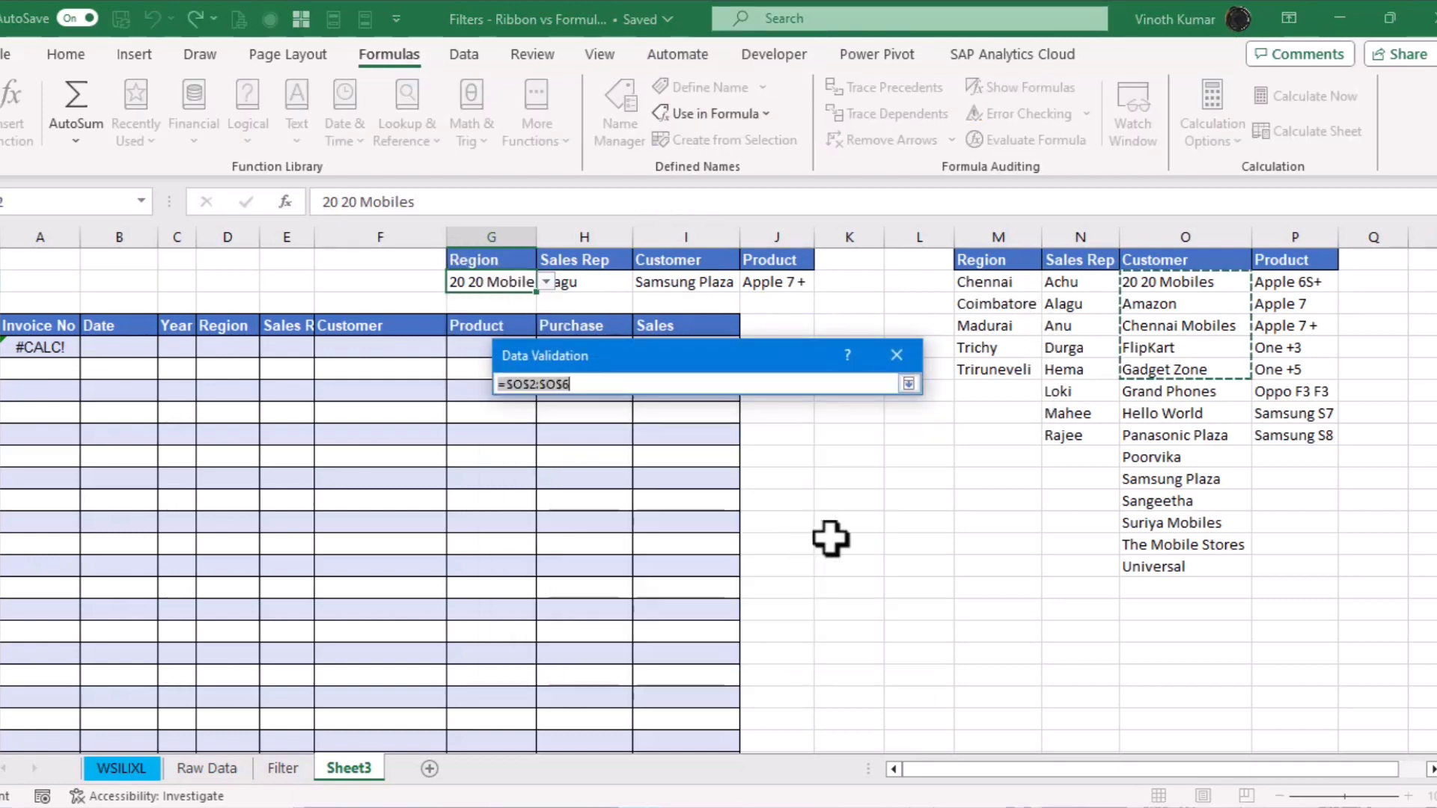
drag(1003, 285, 1004, 367)
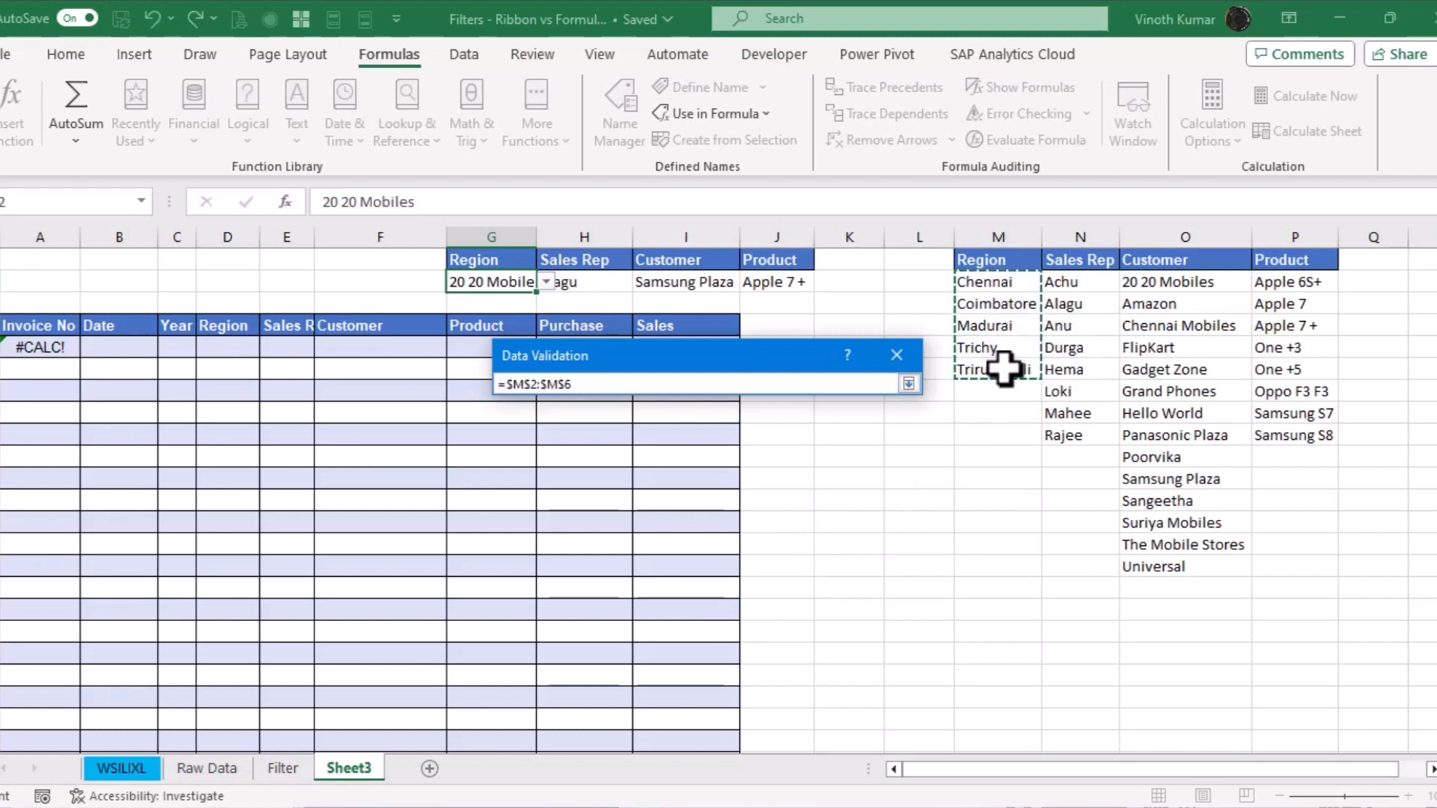
key(Return)
key(Return)
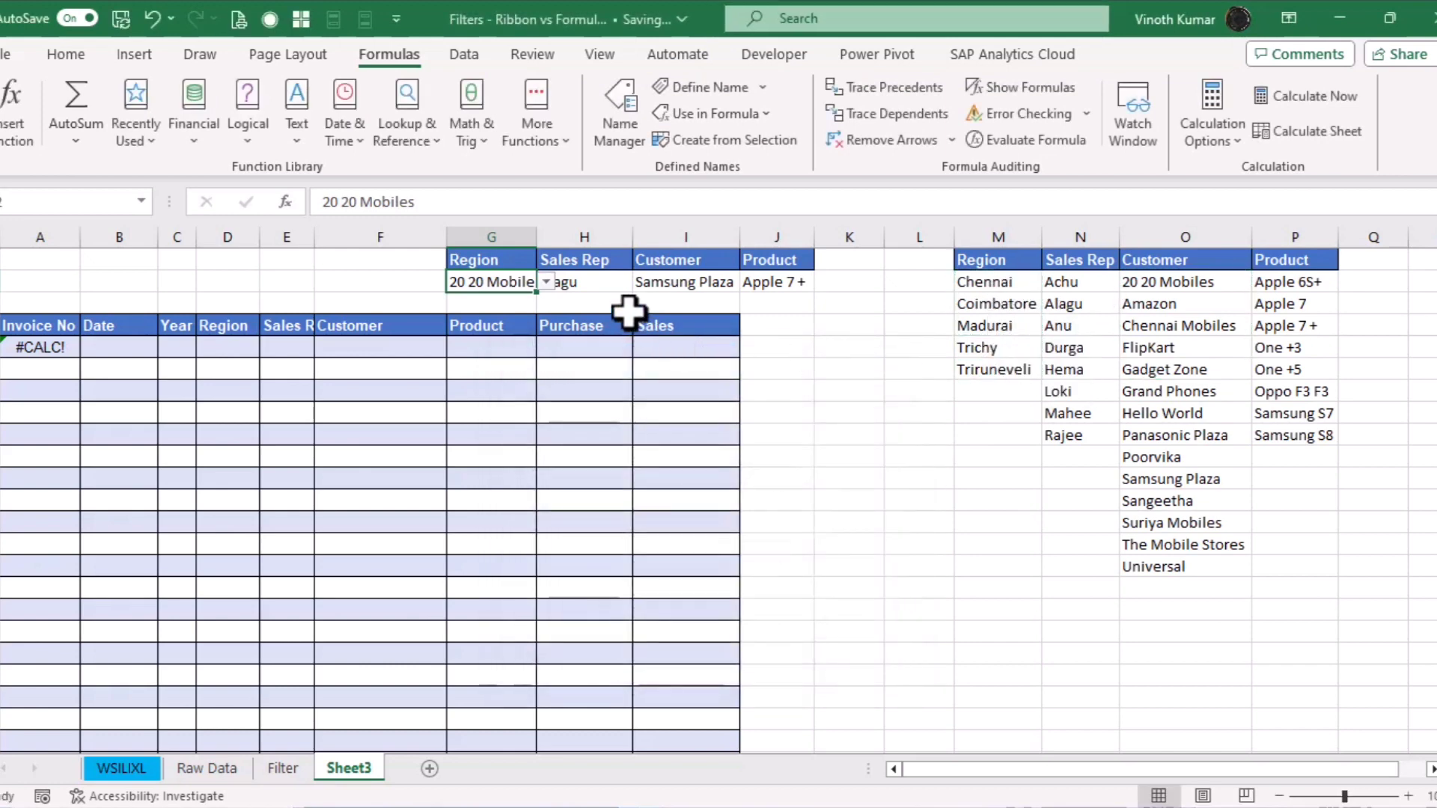
click(547, 281)
Set the Region criterion to Madurai and the Sales Rep to Alagu
click(488, 342)
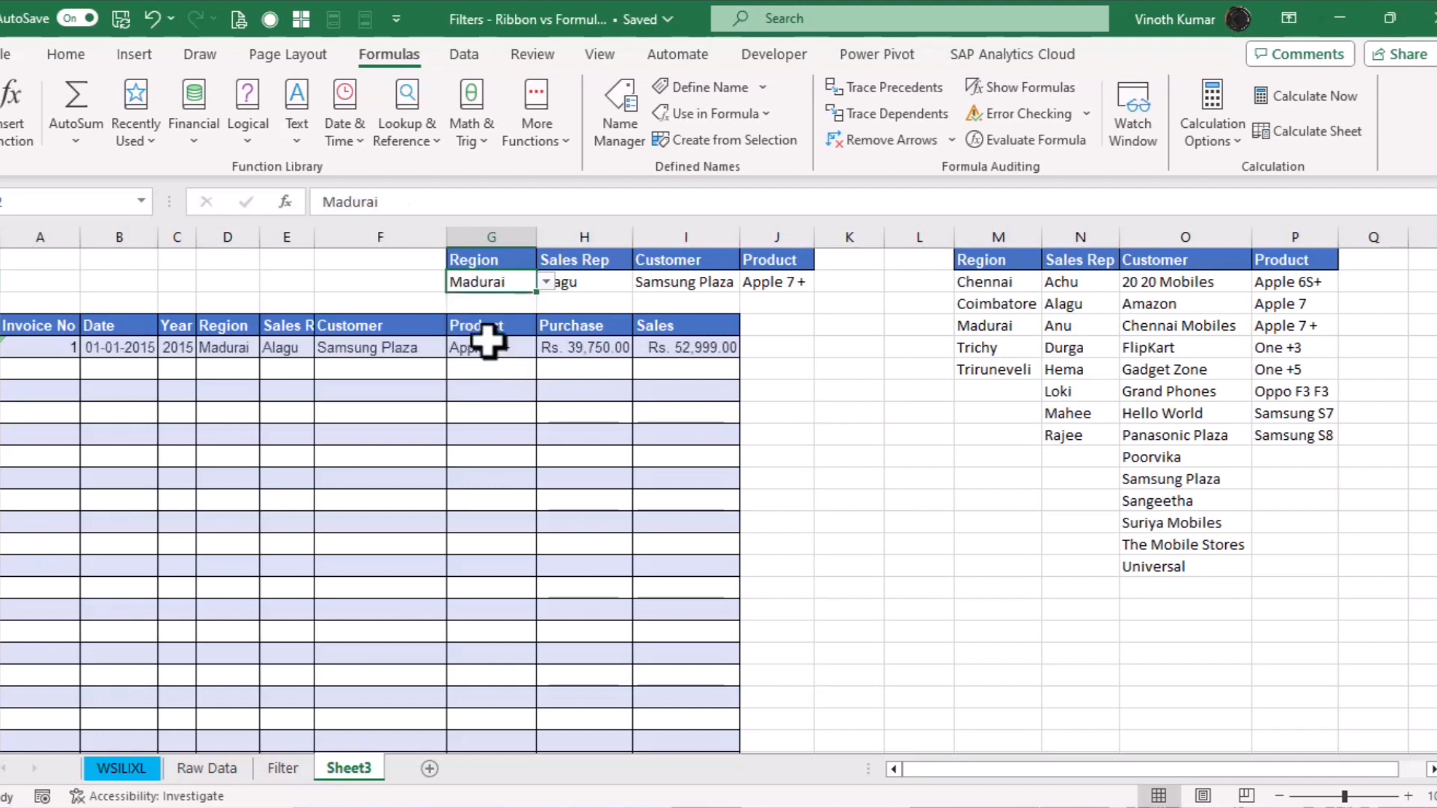
click(595, 283)
click(644, 283)
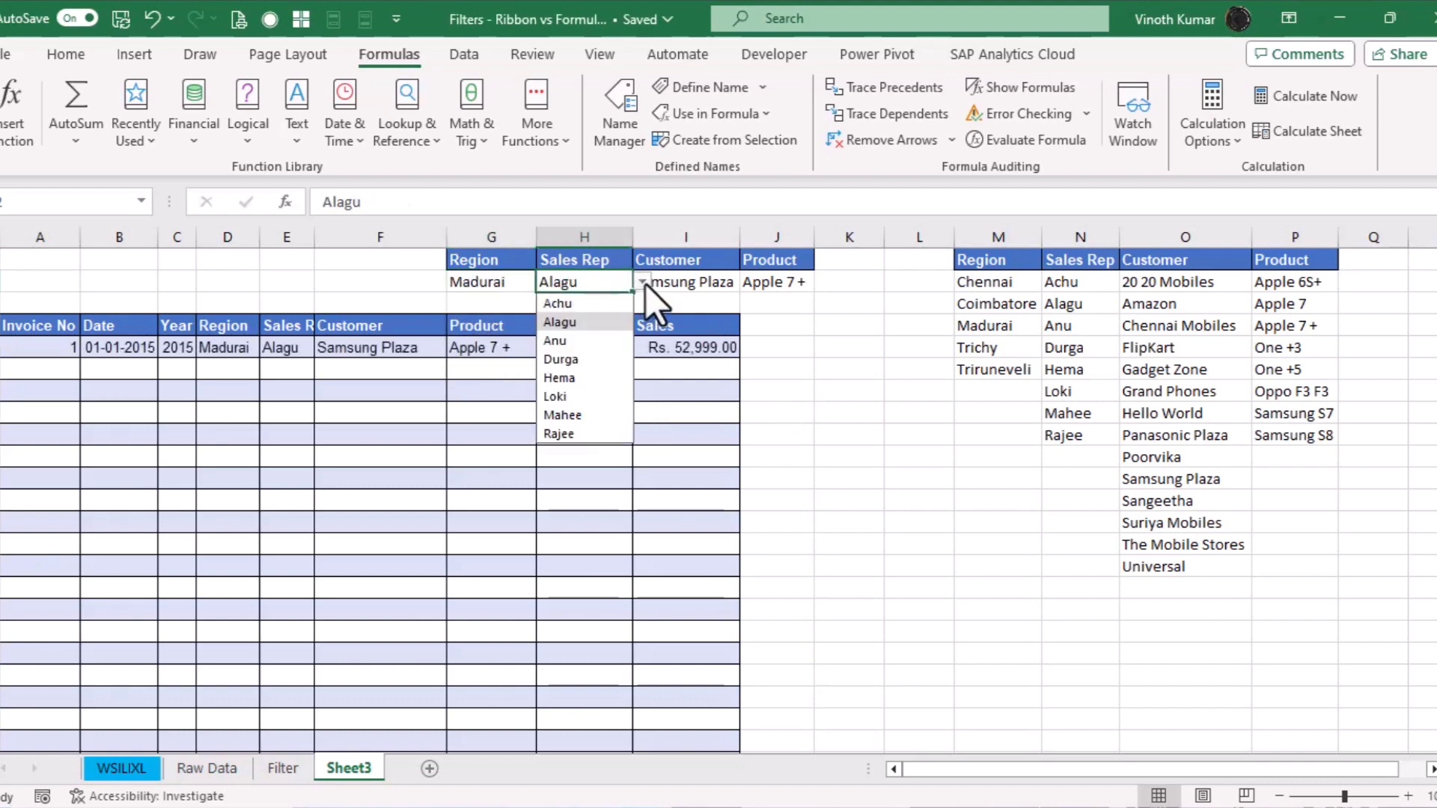
click(584, 300)
click(512, 290)
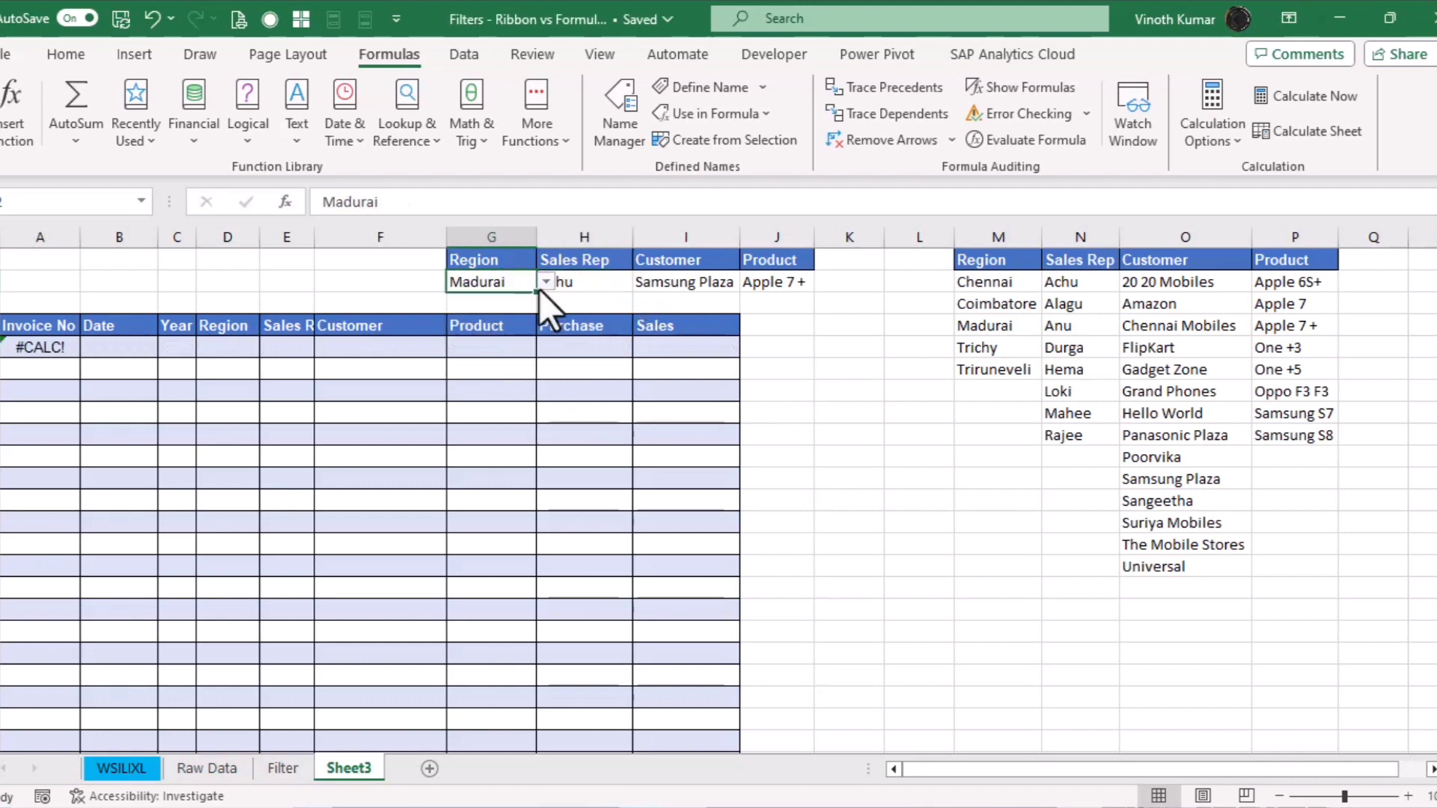
click(544, 282)
click(510, 303)
click(547, 283)
click(496, 338)
click(546, 283)
click(501, 325)
click(571, 283)
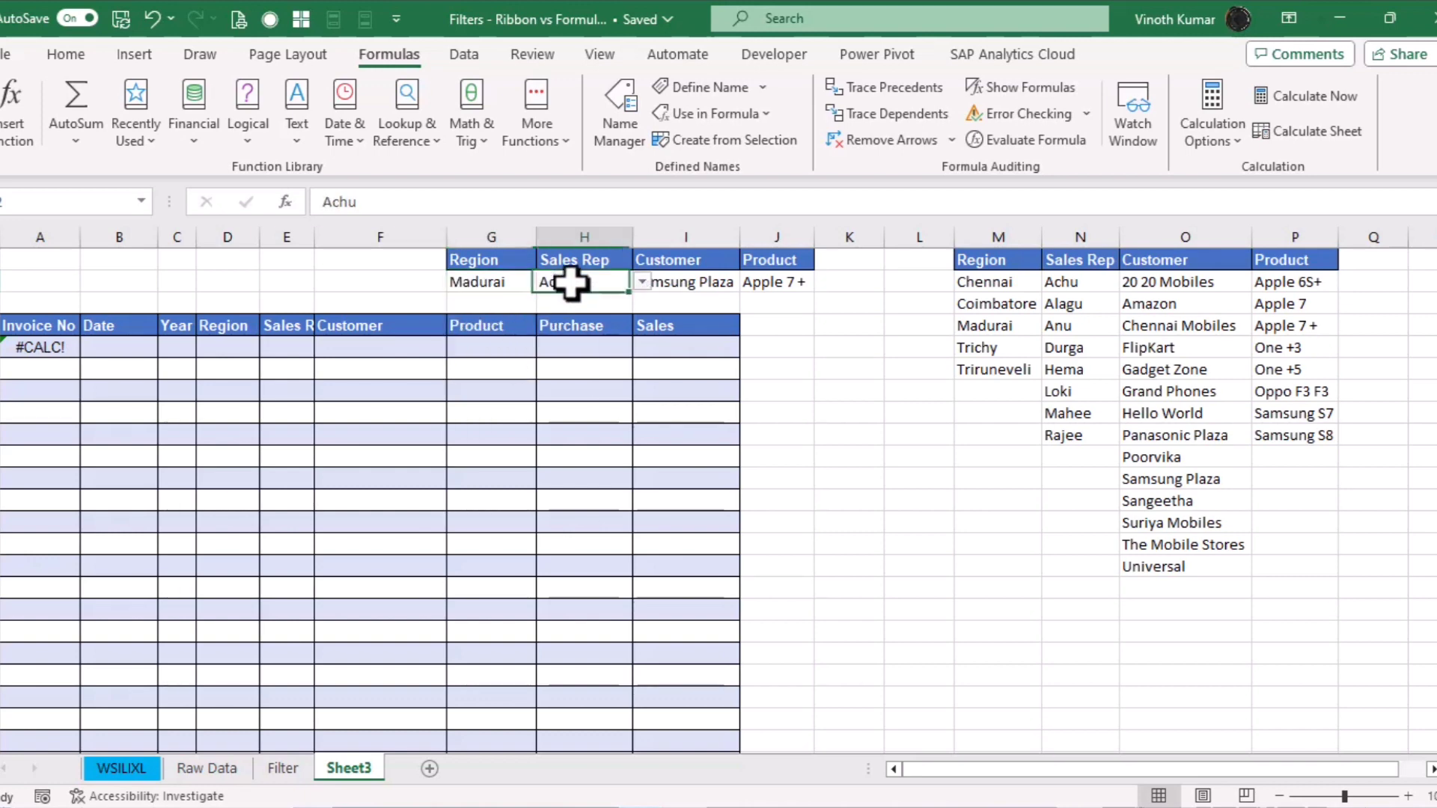
click(642, 281)
click(598, 325)
Set Customer to Sangeetha and Product to One +3, then return to the WSILIXL sheet
click(732, 287)
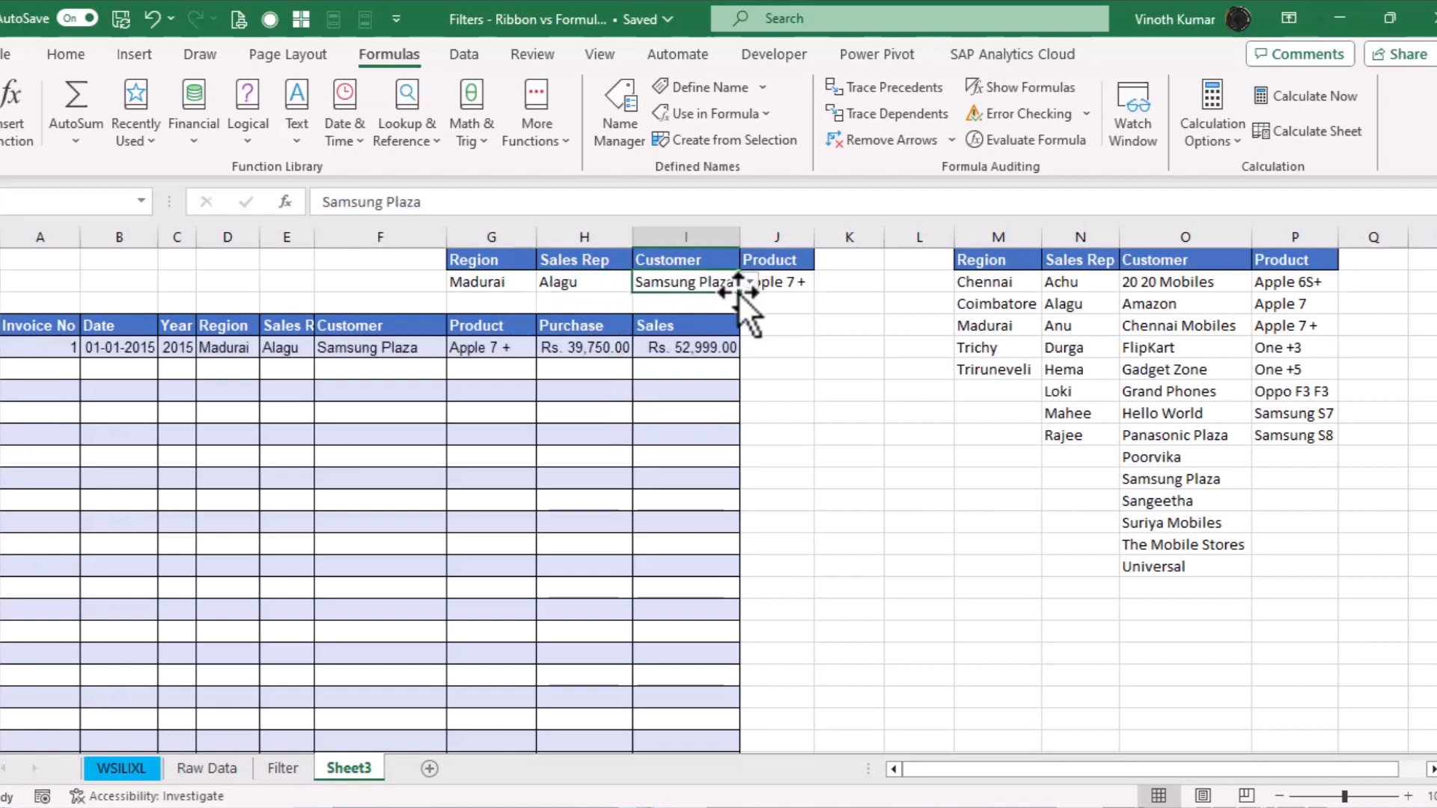
click(749, 282)
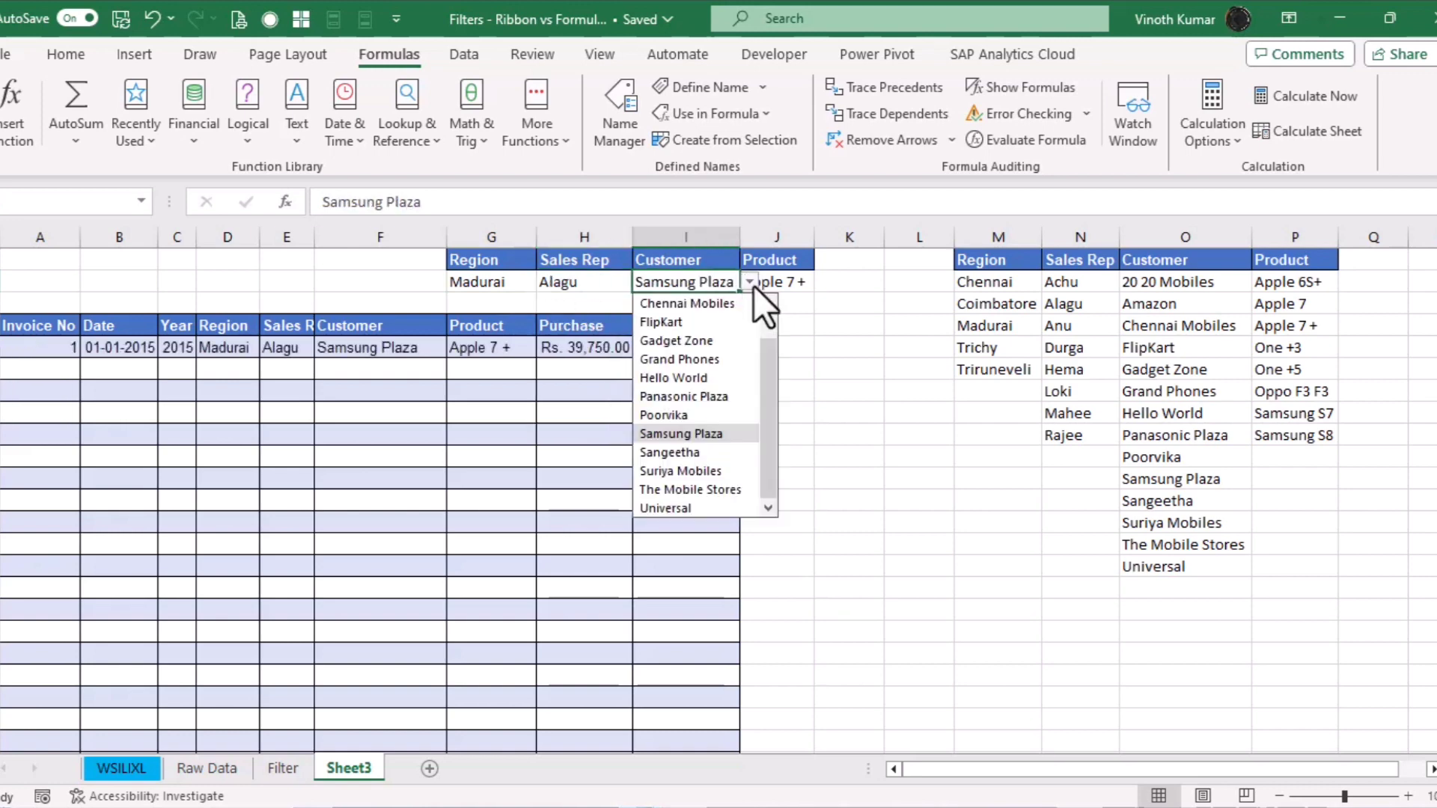
click(676, 450)
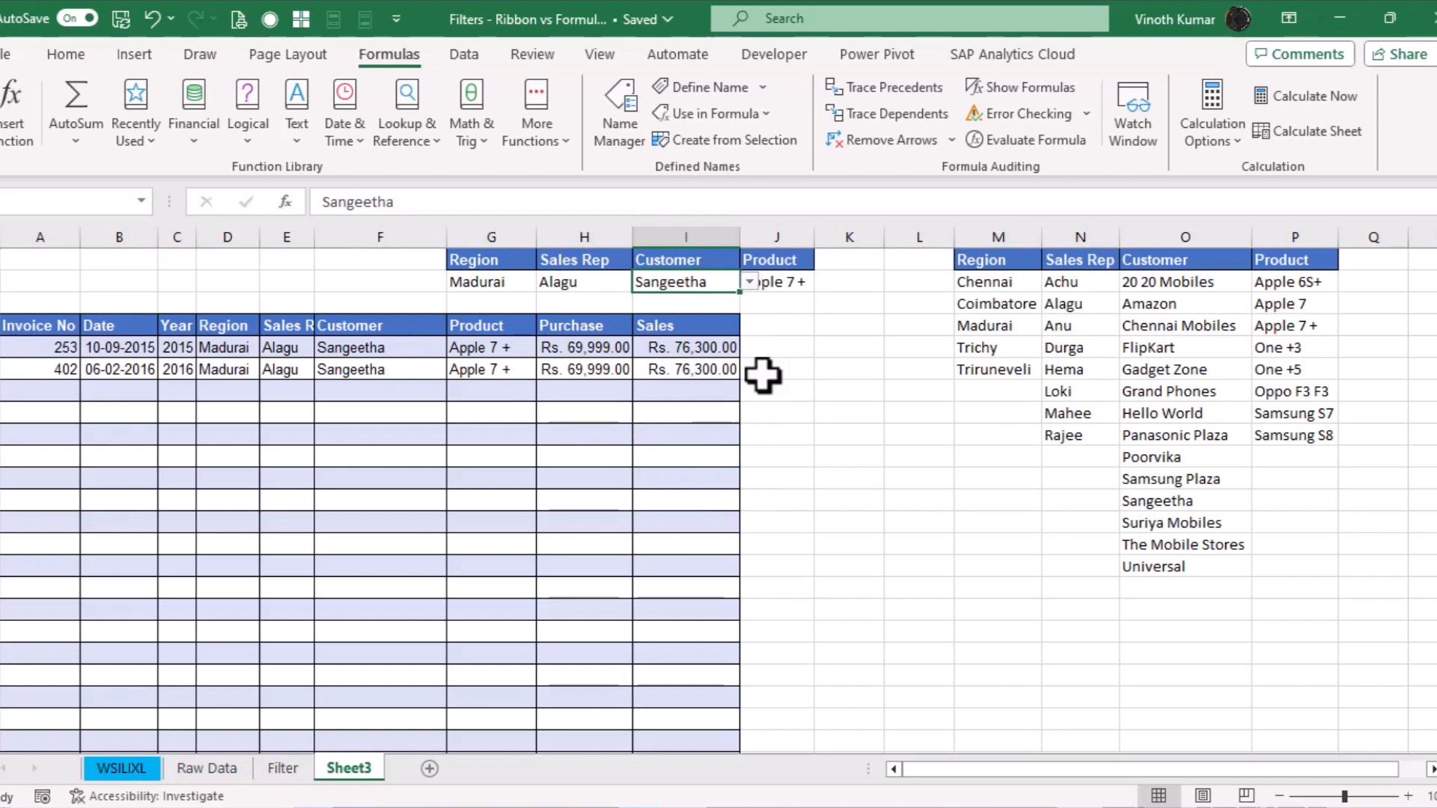
click(787, 283)
click(823, 282)
click(802, 301)
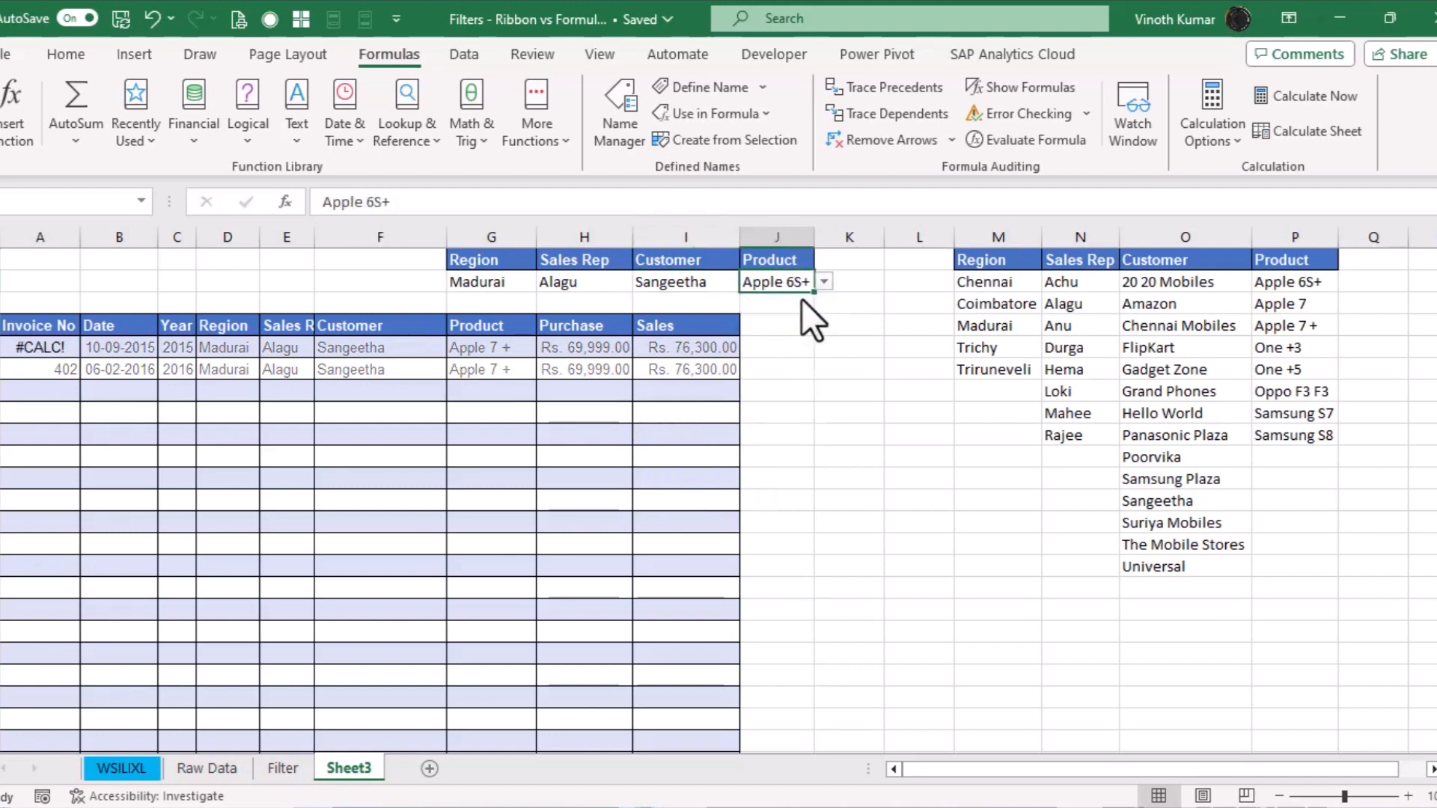
click(823, 283)
click(796, 321)
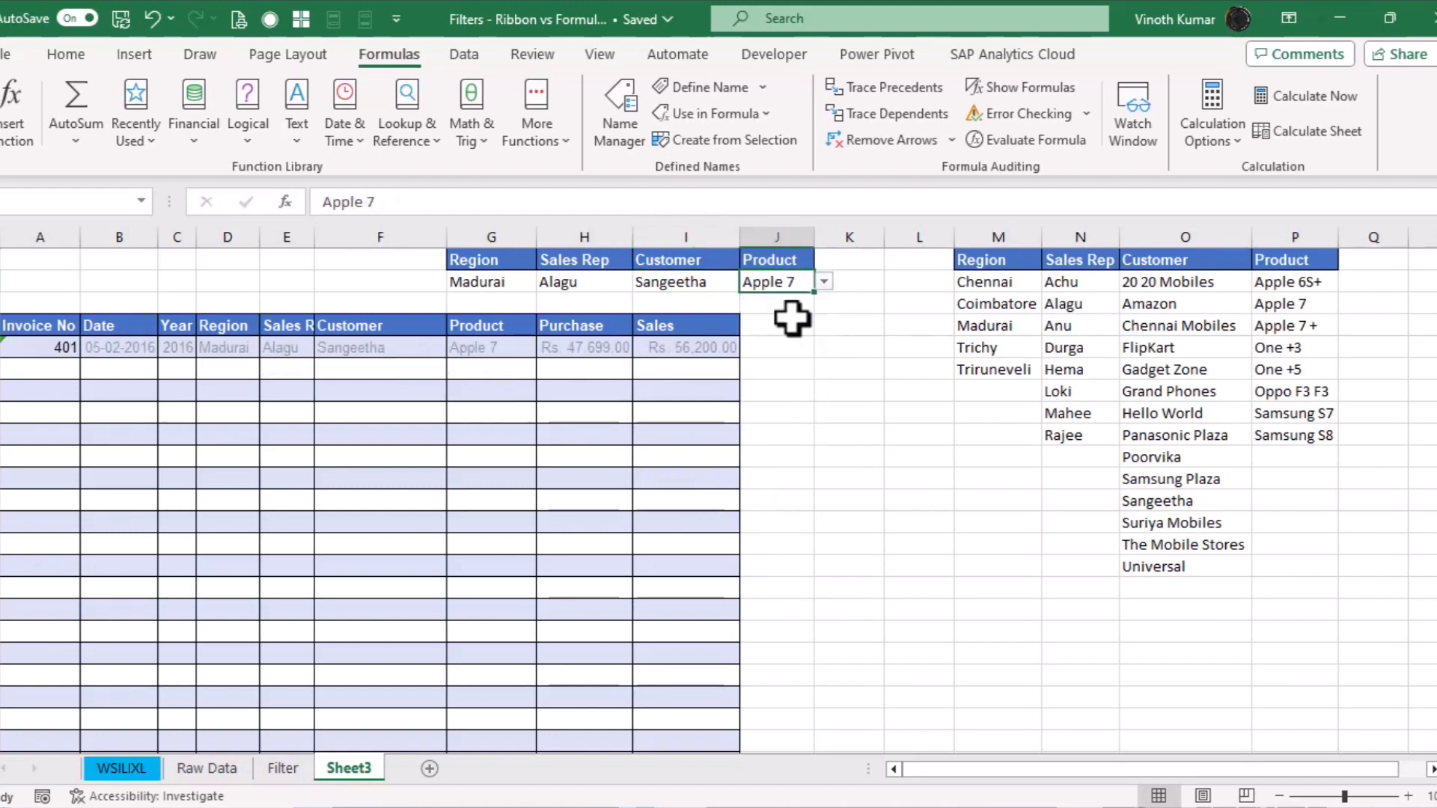
click(823, 283)
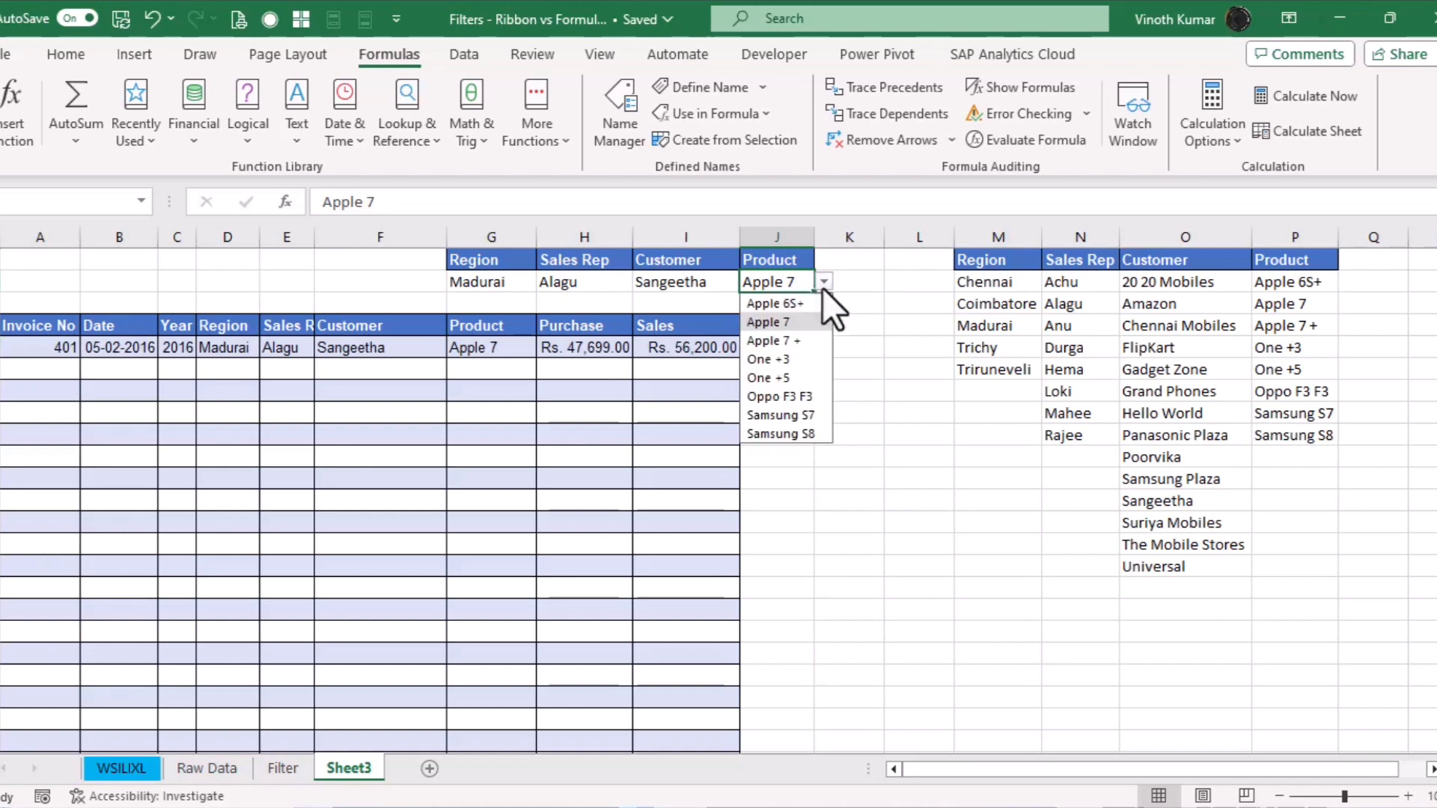
click(793, 358)
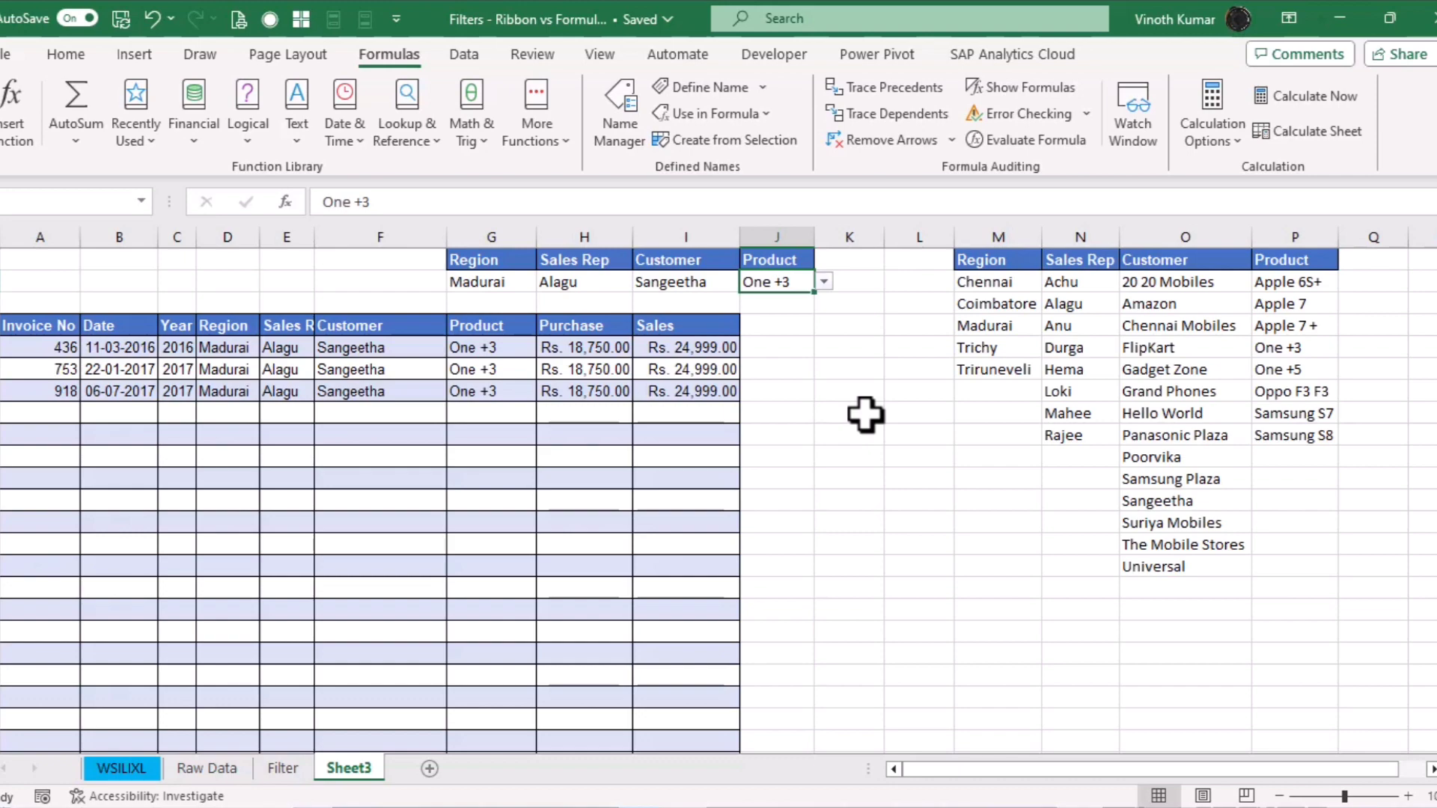
key(ctrl+Page_Up)
key(ctrl+Page_Up)
key(ctrl+Page_Up)
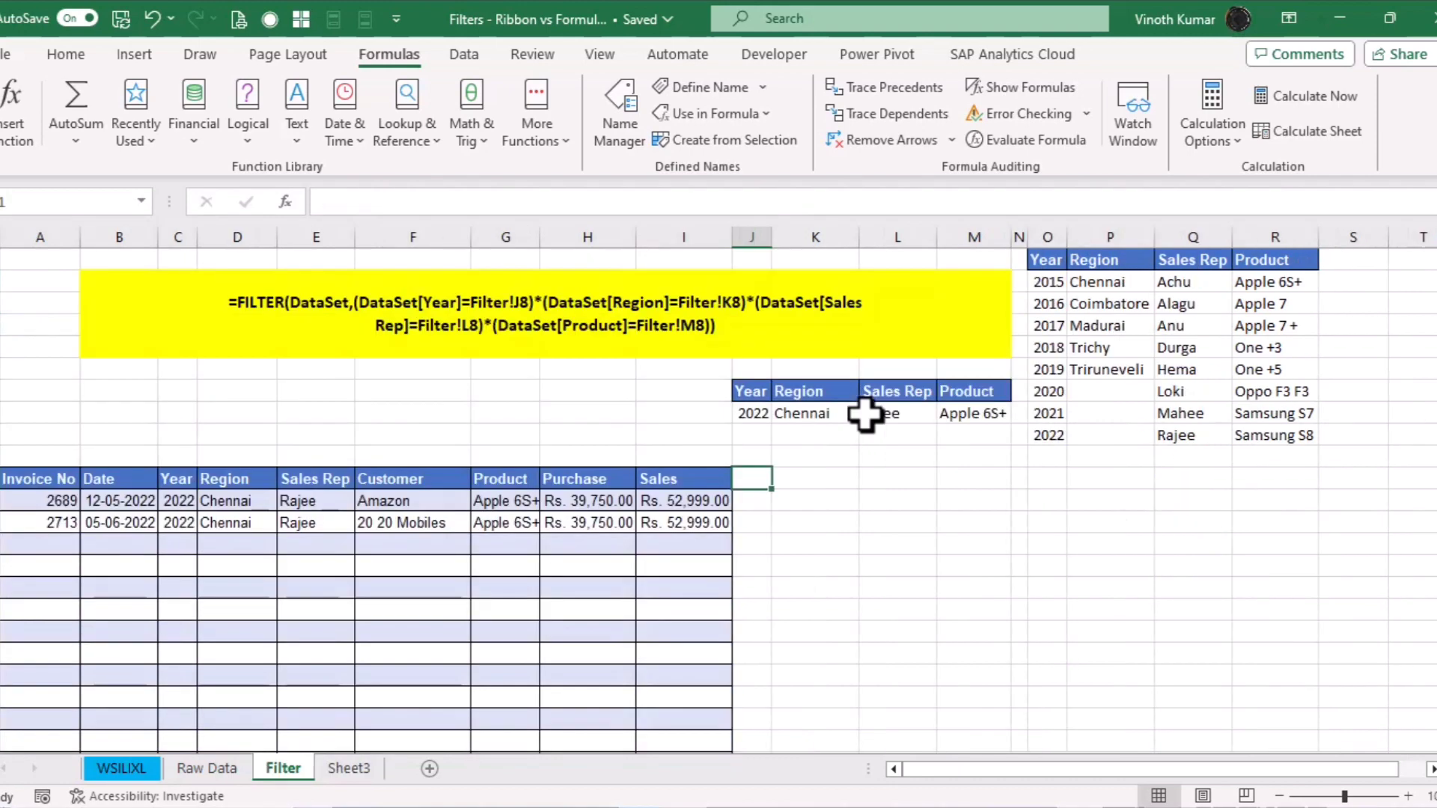